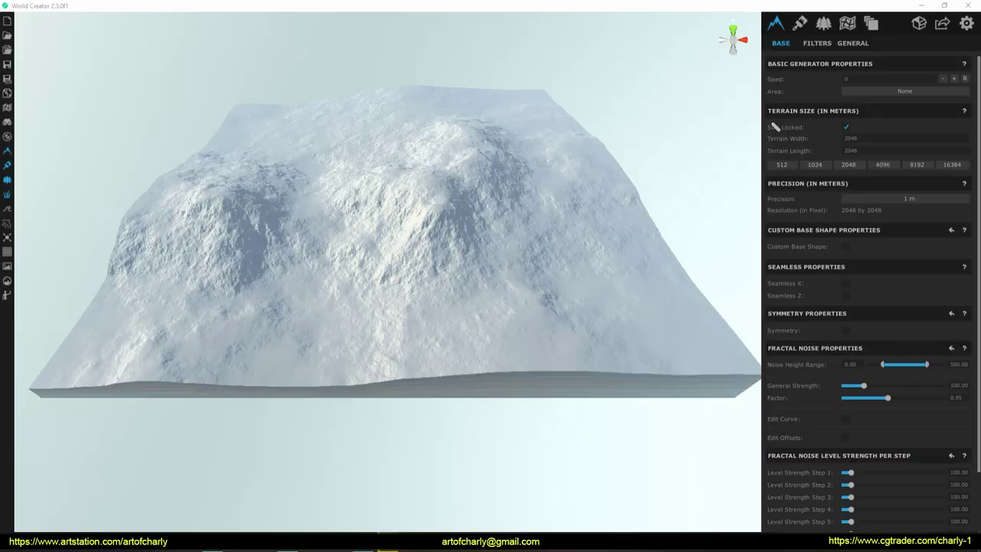
Annotate the 2048 × 2048 m terrain size settings in World Creator.
{"action": "left_click_drag", "start_coordinate": [768, 107], "coordinate": [812, 97]}
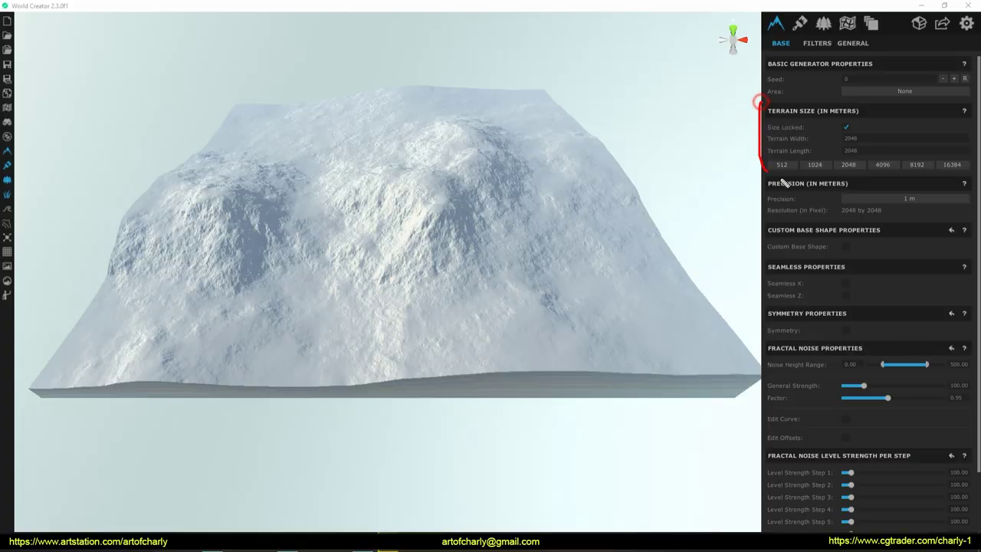
Mark the precision settings, then switch on Custom Base Shape for the 2048 m terrain.
{"action": "left_click_drag", "start_coordinate": [926, 187], "coordinate": [957, 202]}
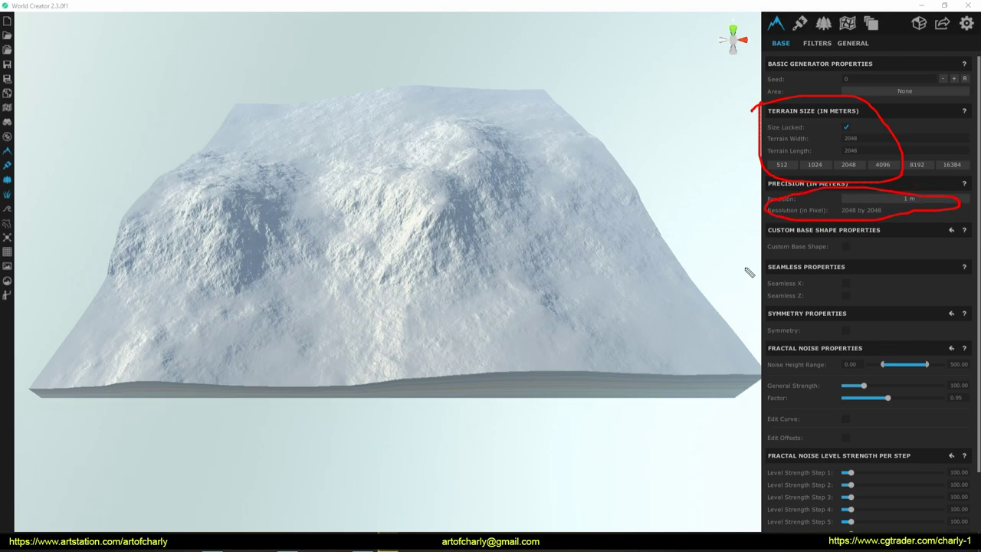
{"action": "key", "text": "e"}
{"action": "left_click_drag", "start_coordinate": [760, 253], "coordinate": [864, 258]}
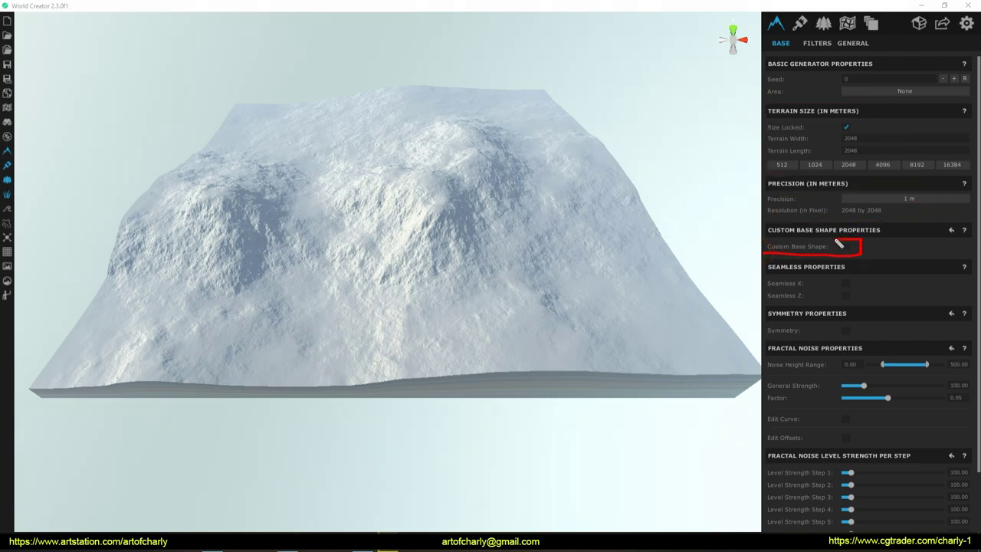
{"action": "left_click", "coordinate": [846, 247]}
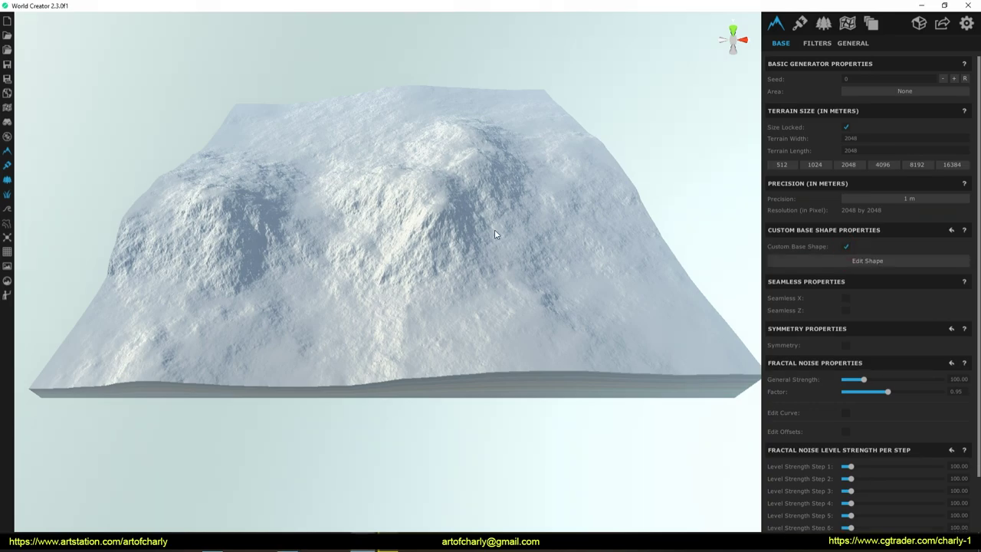
{"action": "left_click", "coordinate": [840, 259]}
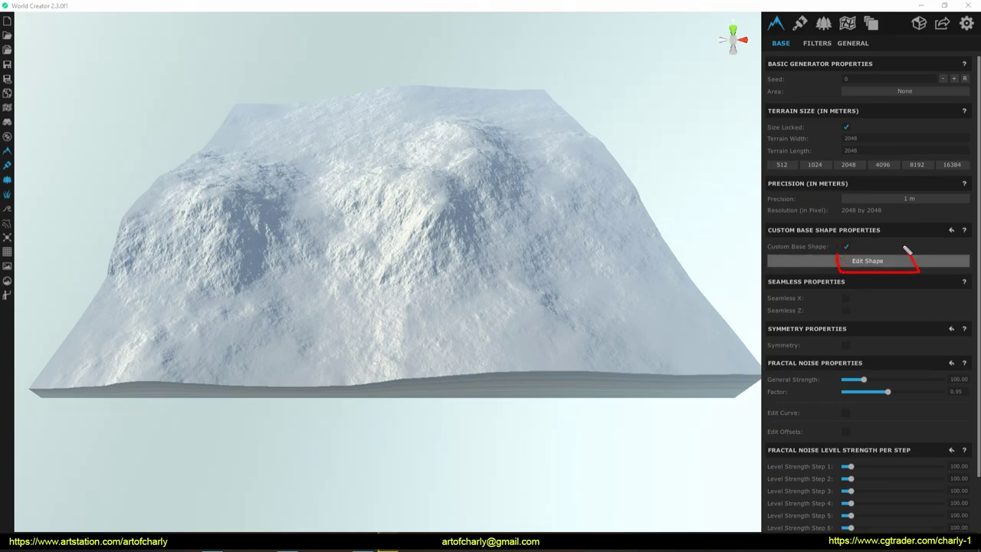
Raise base-shape control points to form one tall mountain peak.
{"action": "left_click", "coordinate": [863, 261]}
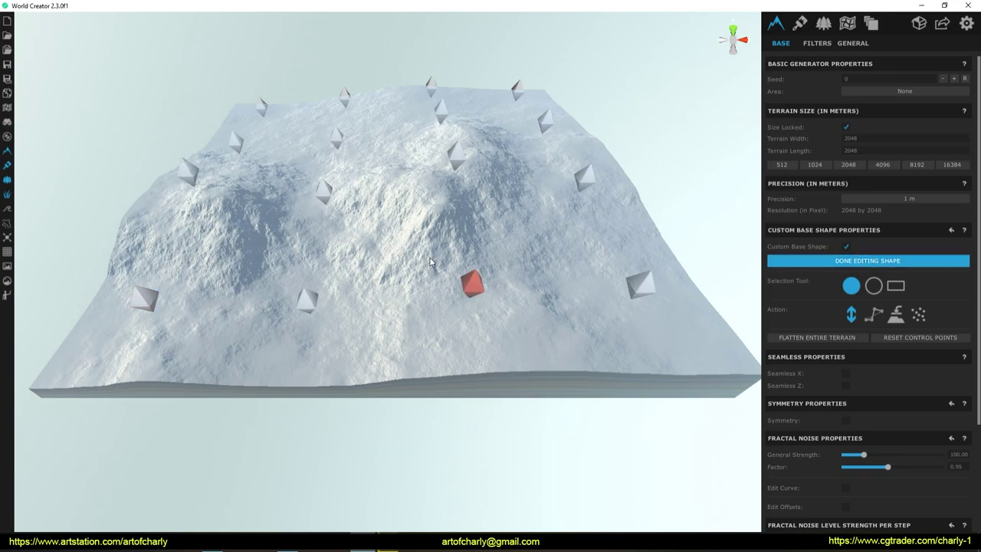
{"action": "scroll", "coordinate": [413, 251], "scroll_direction": "up", "scroll_amount": 2}
{"action": "left_click", "coordinate": [352, 203]}
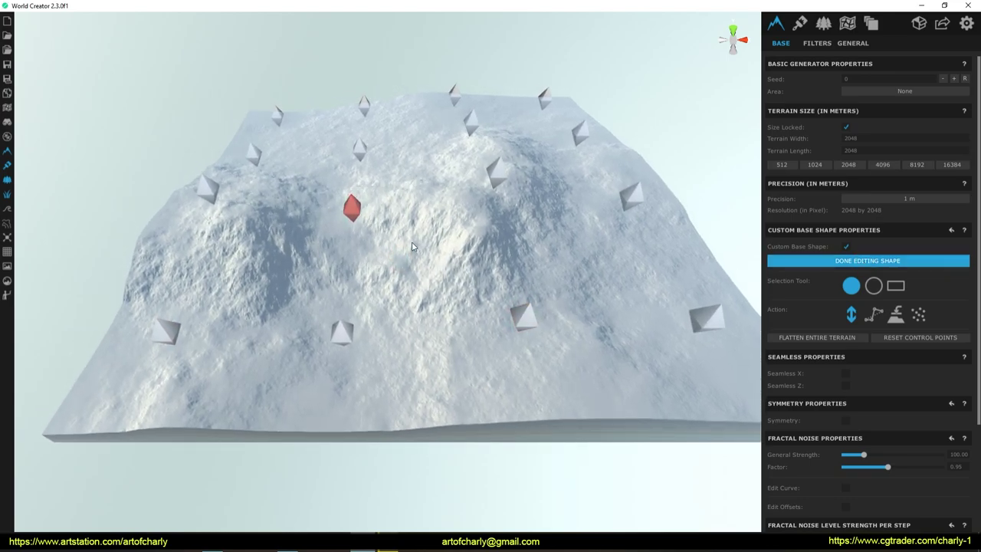
{"action": "scroll", "coordinate": [386, 258], "scroll_direction": "up", "scroll_amount": 2}
{"action": "scroll", "coordinate": [386, 258], "scroll_direction": "down", "scroll_amount": 3}
{"action": "left_click", "coordinate": [469, 326]}
{"action": "mouse_move", "coordinate": [469, 326]}
{"action": "right_mouse_down"}
{"action": "mouse_move", "coordinate": [386, 265]}
{"action": "mouse_move", "coordinate": [472, 254]}
{"action": "right_mouse_up"}
{"action": "left_click_drag", "start_coordinate": [472, 254], "coordinate": [341, 149]}
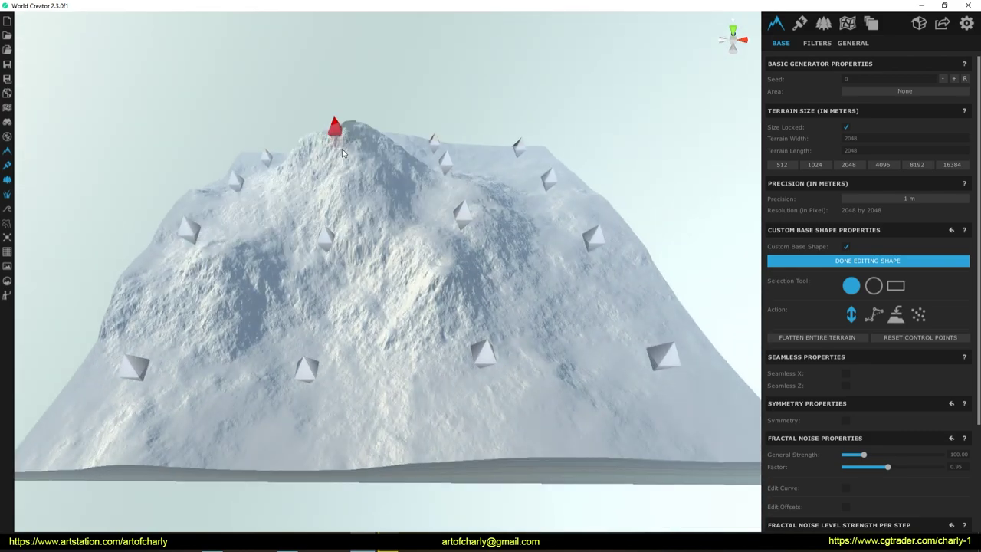
{"action": "left_click", "coordinate": [462, 244]}
{"action": "left_click_drag", "start_coordinate": [462, 244], "coordinate": [431, 108]}
{"action": "left_click", "coordinate": [346, 125]}
{"action": "mouse_move", "coordinate": [345, 125]}
{"action": "right_mouse_down"}
{"action": "mouse_move", "coordinate": [376, 248]}
{"action": "mouse_move", "coordinate": [750, 266]}
{"action": "right_mouse_up"}
Turn on Seamless X and Seamless Z, then lower the control points on the right slope.
{"action": "left_click", "coordinate": [846, 374]}
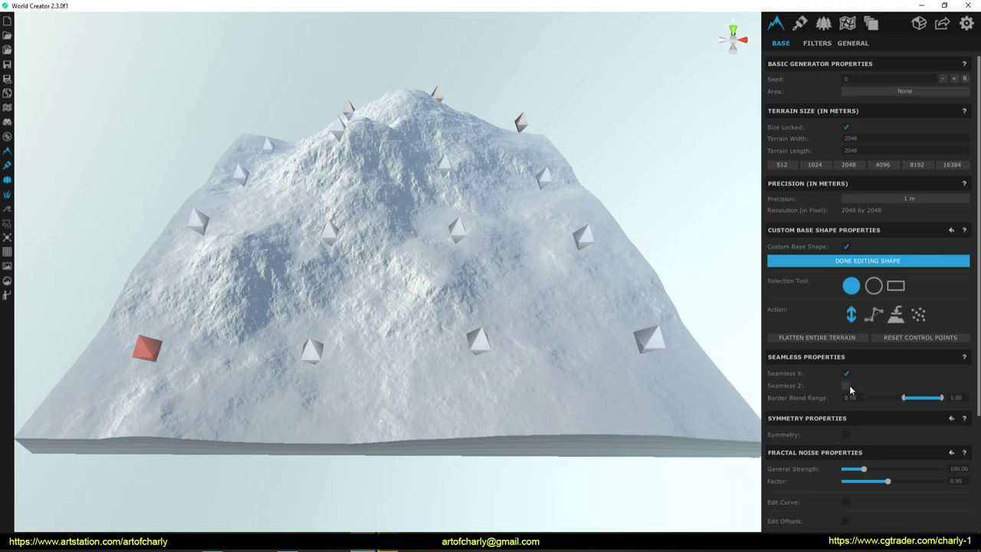
{"action": "left_click", "coordinate": [846, 386]}
{"action": "left_click", "coordinate": [457, 228]}
{"action": "mouse_move", "coordinate": [457, 230]}
{"action": "right_mouse_down"}
{"action": "mouse_move", "coordinate": [364, 271]}
{"action": "mouse_move", "coordinate": [350, 291]}
{"action": "mouse_move", "coordinate": [449, 298]}
{"action": "mouse_move", "coordinate": [430, 273]}
{"action": "mouse_move", "coordinate": [309, 289]}
{"action": "mouse_move", "coordinate": [412, 261]}
{"action": "right_mouse_up"}
{"action": "left_click", "coordinate": [255, 251]}
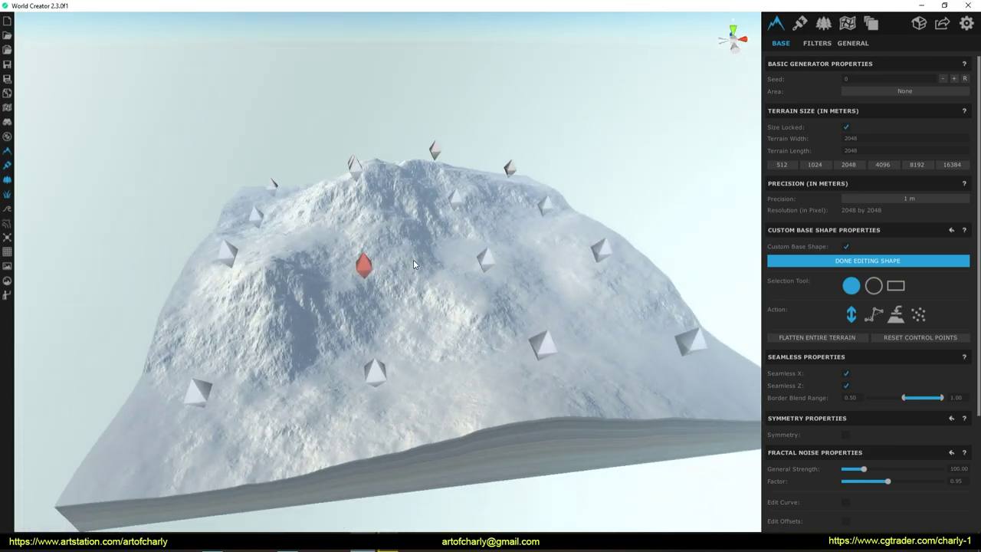
{"action": "scroll", "coordinate": [407, 275], "scroll_direction": "up", "scroll_amount": 3}
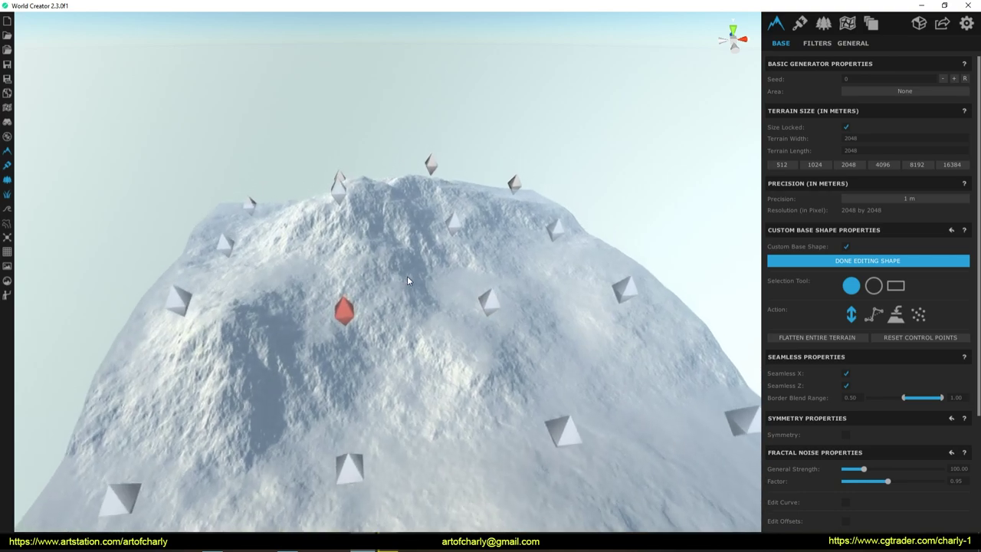
{"action": "mouse_move", "coordinate": [398, 383]}
{"action": "right_mouse_down"}
{"action": "mouse_move", "coordinate": [461, 376]}
{"action": "mouse_move", "coordinate": [452, 369]}
{"action": "right_mouse_up"}
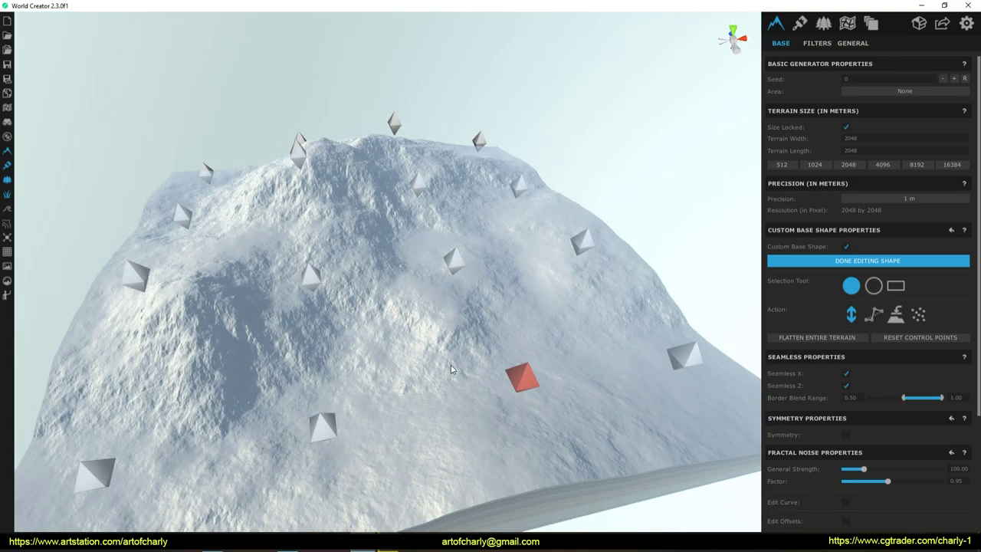
{"action": "left_click", "coordinate": [454, 261]}
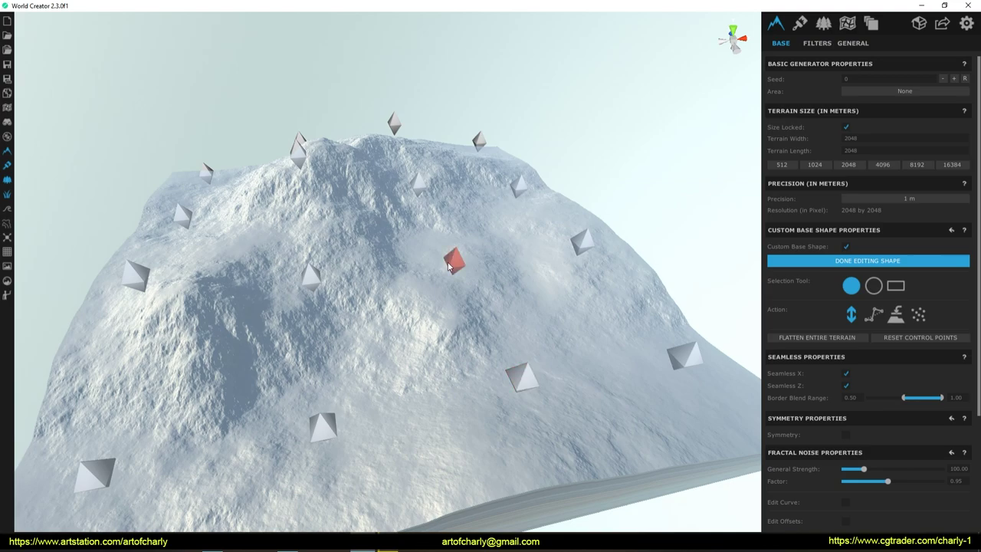
{"action": "left_click_drag", "start_coordinate": [450, 266], "coordinate": [450, 310]}
{"action": "left_click_drag", "start_coordinate": [580, 251], "coordinate": [580, 296]}
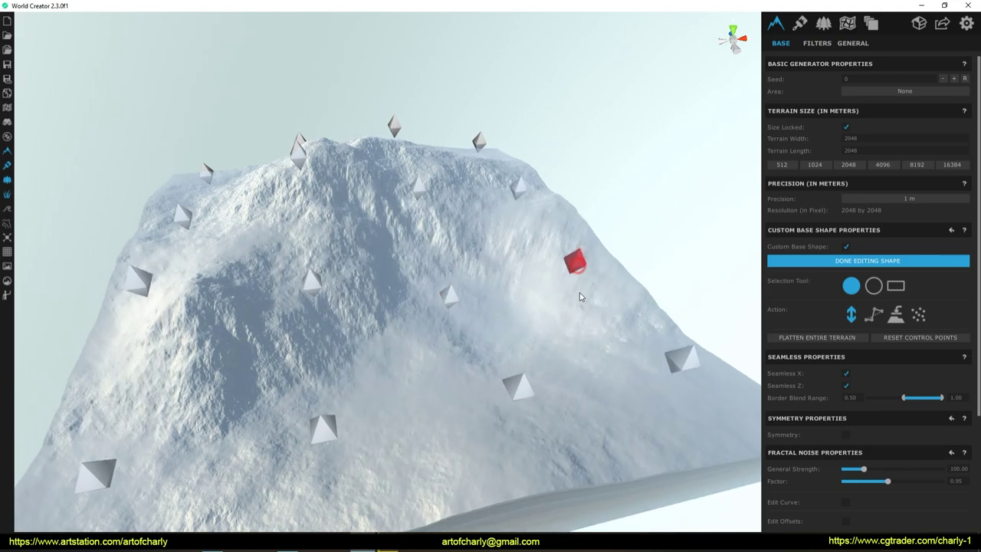
{"action": "mouse_move", "coordinate": [583, 287]}
{"action": "right_mouse_down"}
{"action": "mouse_move", "coordinate": [461, 233]}
{"action": "mouse_move", "coordinate": [565, 391]}
{"action": "right_mouse_up"}
Adjust the remaining control points from a frontal view and finish shape editing.
{"action": "left_click", "coordinate": [359, 358]}
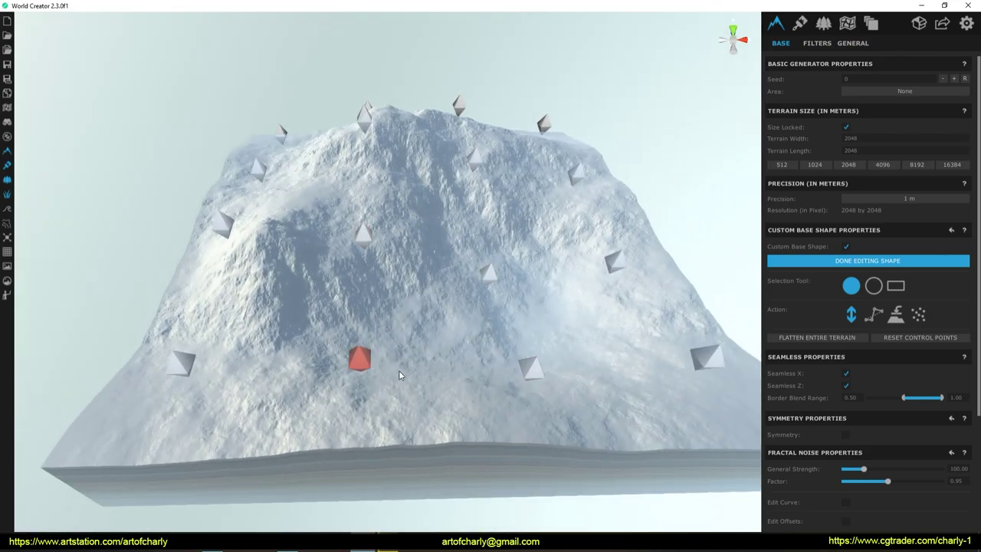
{"action": "left_click", "coordinate": [488, 274]}
{"action": "mouse_move", "coordinate": [488, 274]}
{"action": "right_mouse_down"}
{"action": "mouse_move", "coordinate": [399, 307]}
{"action": "mouse_move", "coordinate": [469, 344]}
{"action": "right_mouse_up"}
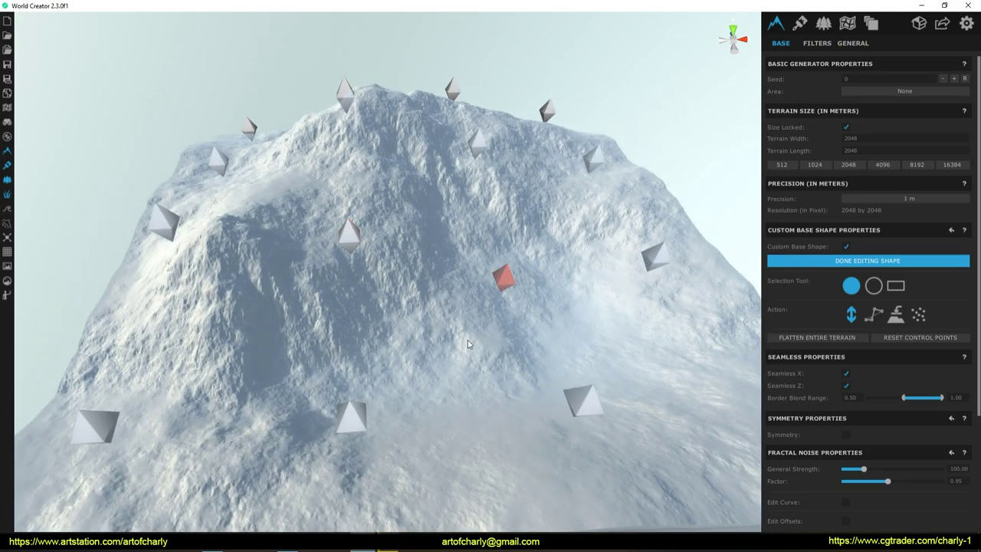
{"action": "scroll", "coordinate": [469, 344], "scroll_direction": "down", "scroll_amount": 2}
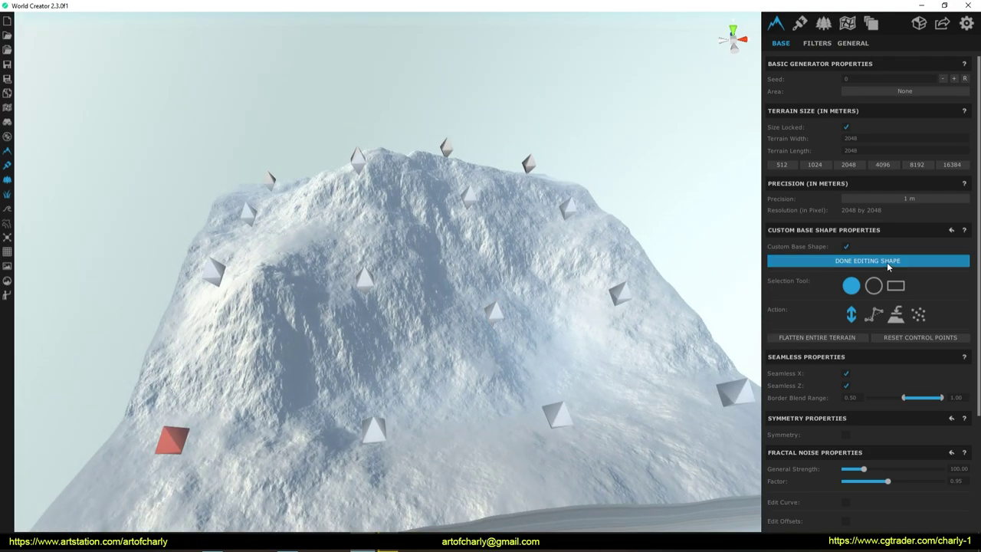
{"action": "left_click_drag", "start_coordinate": [819, 246], "coordinate": [909, 284]}
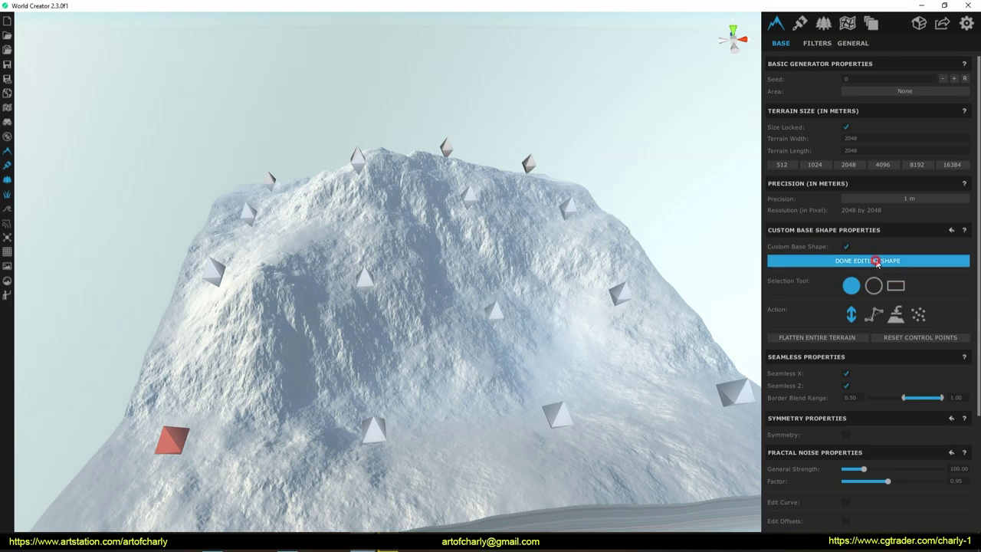
{"action": "left_click", "coordinate": [876, 268]}
Create a new filter layer named 'rocky' in the Filters tab and open its filter picker.
{"action": "right_click_drag", "start_coordinate": [469, 266], "coordinate": [468, 323]}
{"action": "scroll", "coordinate": [469, 325], "scroll_direction": "up", "scroll_amount": 5}
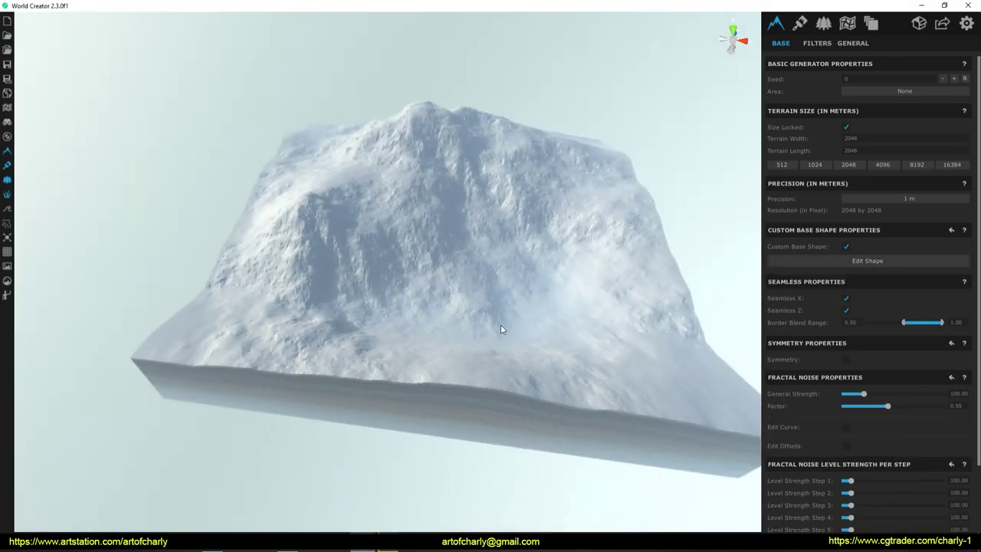
{"action": "scroll", "coordinate": [443, 326], "scroll_direction": "up", "scroll_amount": 3}
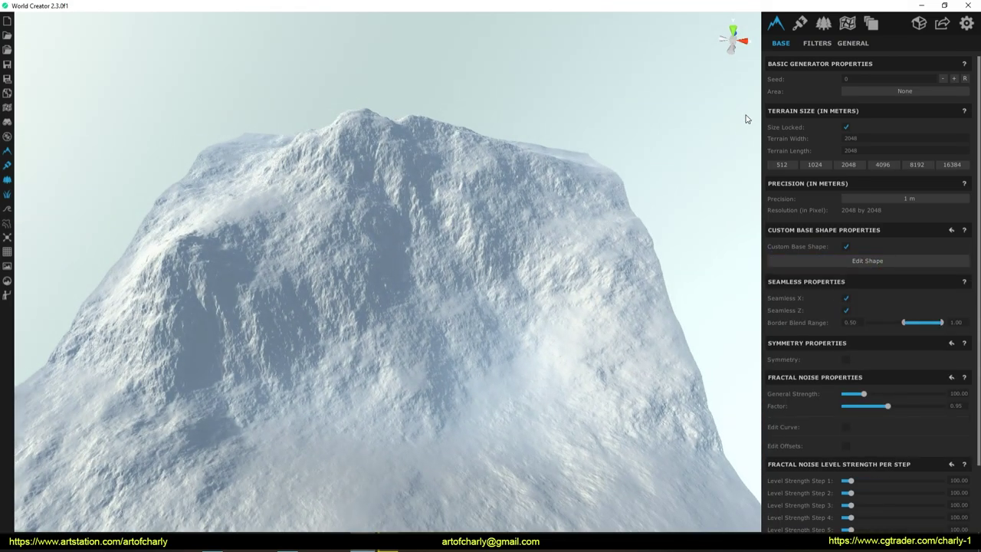
{"action": "left_click", "coordinate": [819, 43]}
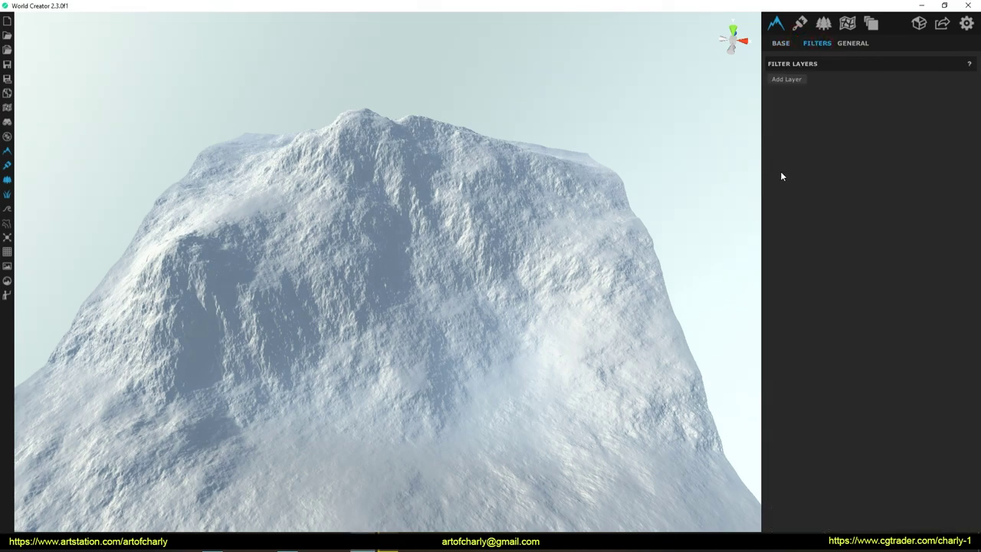
{"action": "left_click", "coordinate": [798, 82]}
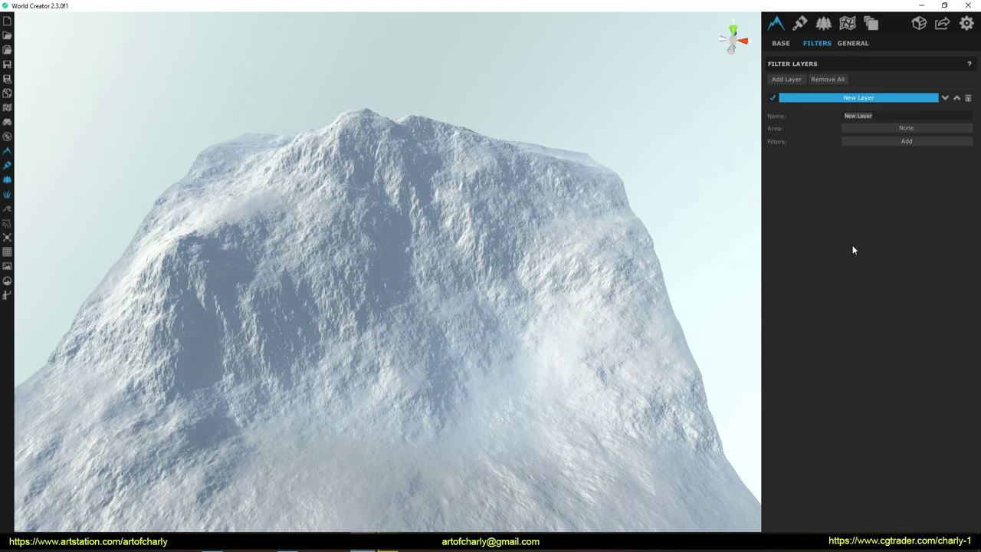
{"action": "type", "text": "cliff_1"}
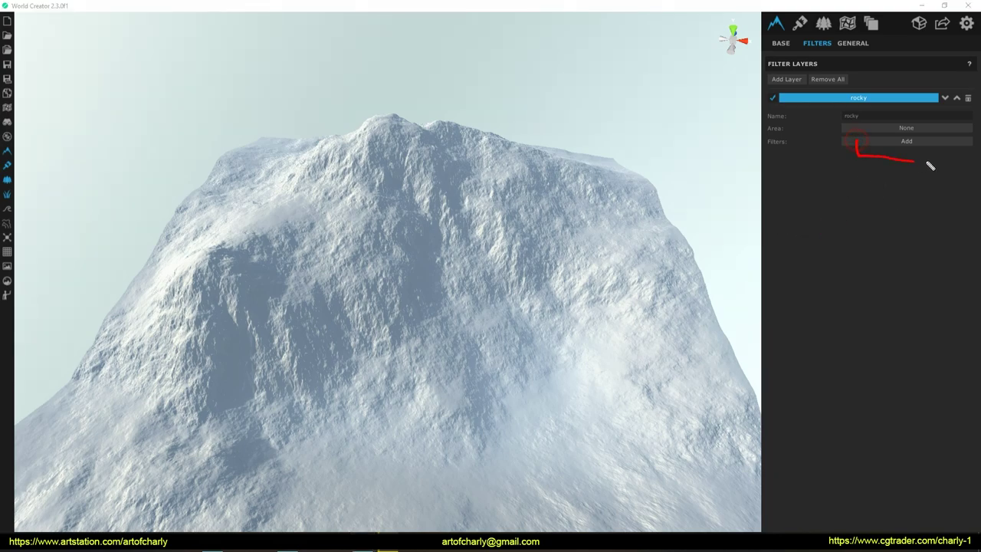
{"action": "left_click", "coordinate": [891, 142]}
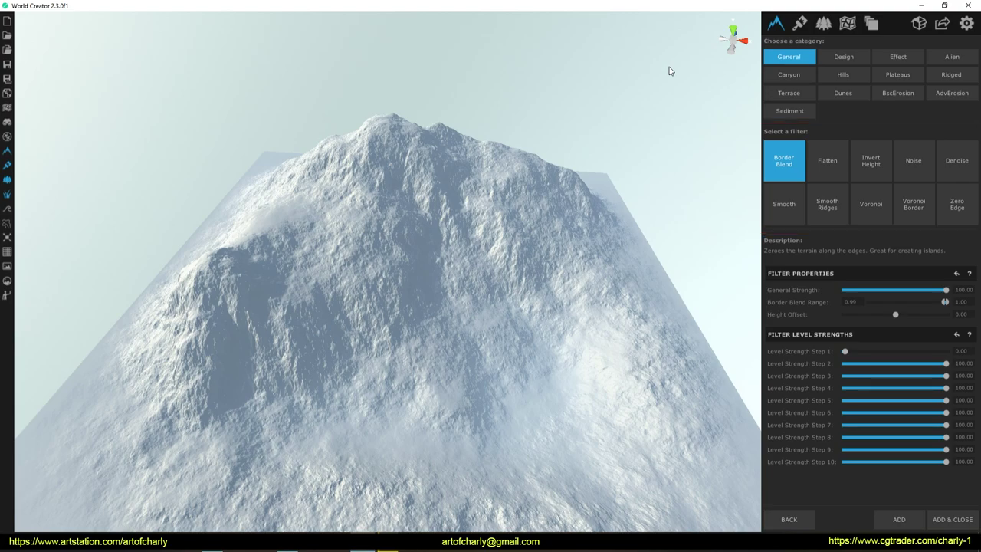
Add three Rocky Plateaus filters from the Plateaus category to the rocky layer.
{"action": "left_click", "coordinate": [898, 74]}
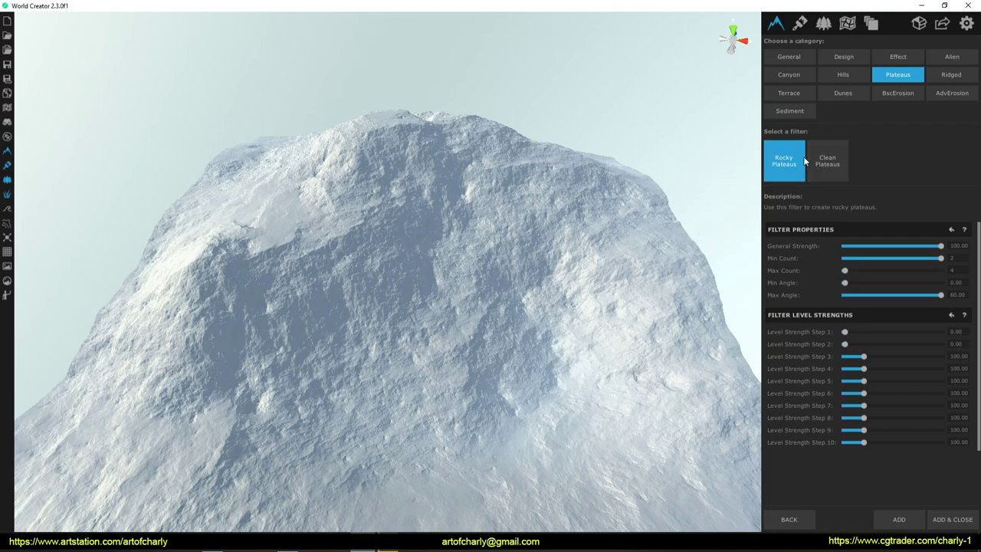
{"action": "left_click", "coordinate": [898, 520]}
{"action": "left_click", "coordinate": [898, 521]}
{"action": "left_click", "coordinate": [898, 521]}
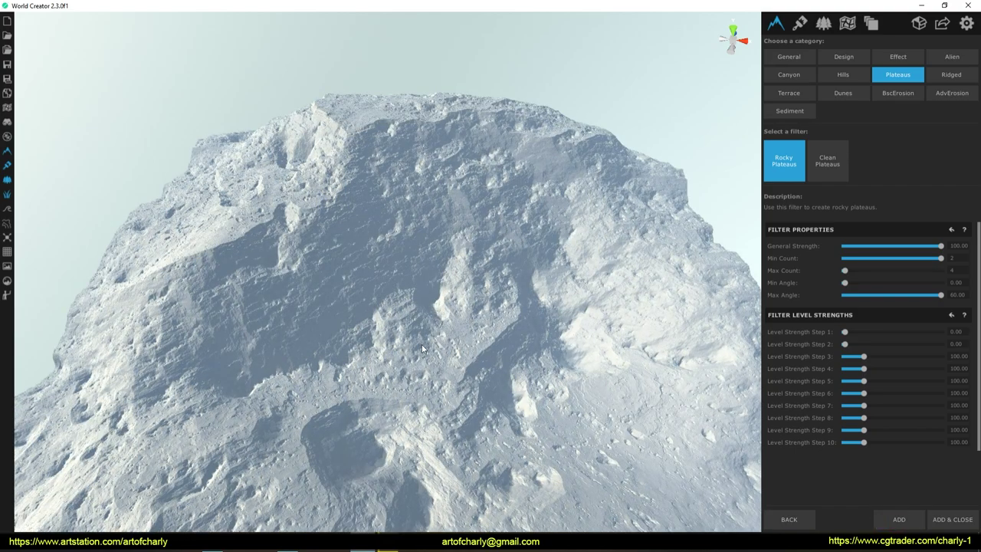
{"action": "left_click", "coordinate": [782, 519]}
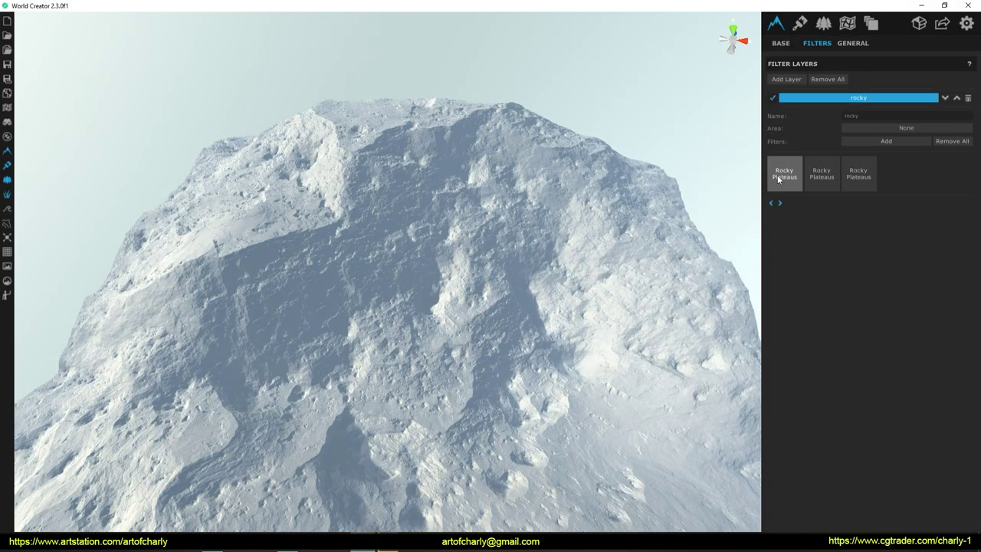
Inspect the three Rocky Plateaus filters, toggling the second and third to compare their effects.
{"action": "left_click", "coordinate": [777, 178]}
{"action": "left_click", "coordinate": [817, 177]}
{"action": "left_click", "coordinate": [871, 184]}
{"action": "left_click", "coordinate": [824, 183]}
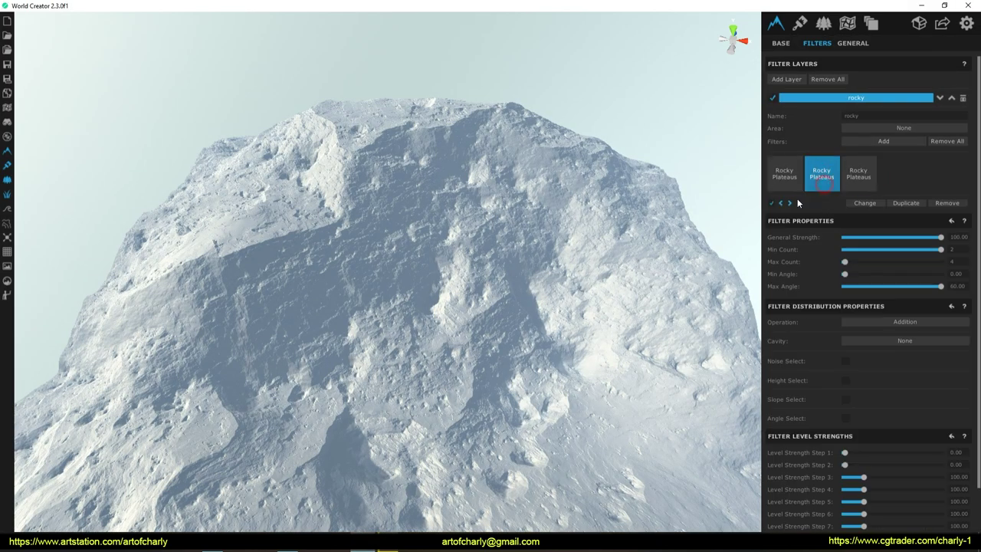
{"action": "left_click", "coordinate": [773, 203]}
{"action": "left_click", "coordinate": [857, 176]}
{"action": "left_click", "coordinate": [771, 205]}
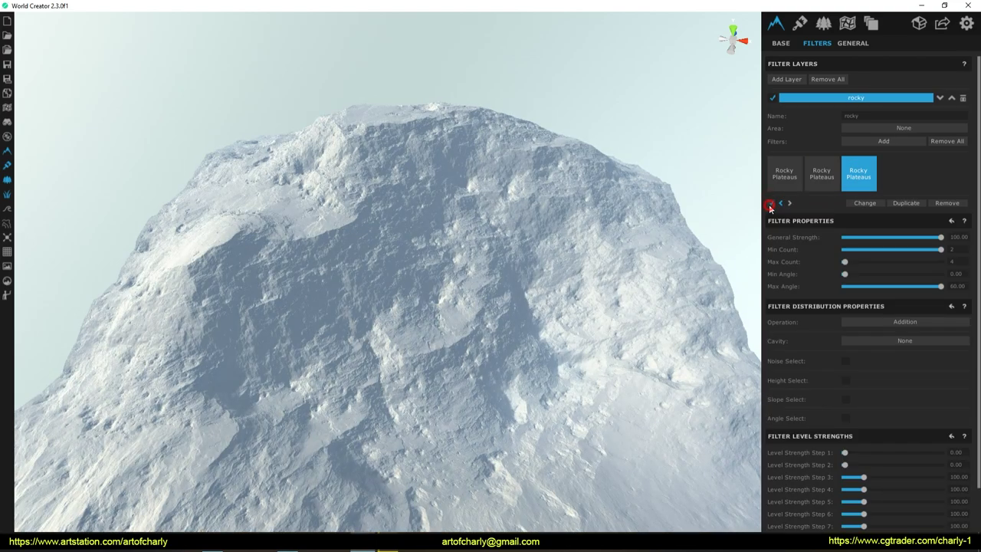
{"action": "left_click", "coordinate": [783, 175]}
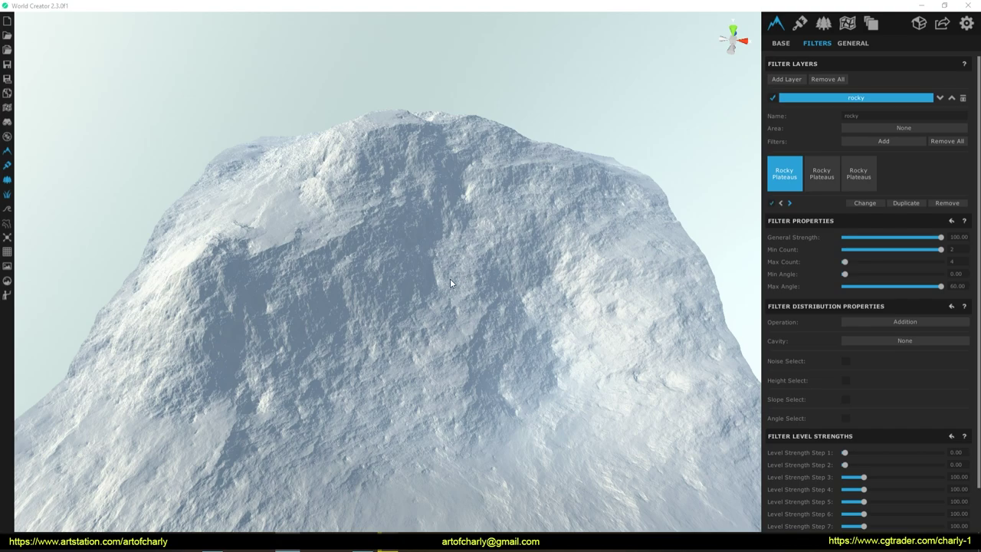
Disable and re-enable the third Rocky Plateaus filter while examining the rock surface up close.
{"action": "mouse_move", "coordinate": [456, 265]}
{"action": "right_mouse_down"}
{"action": "mouse_move", "coordinate": [440, 204]}
{"action": "mouse_move", "coordinate": [442, 288]}
{"action": "right_mouse_up"}
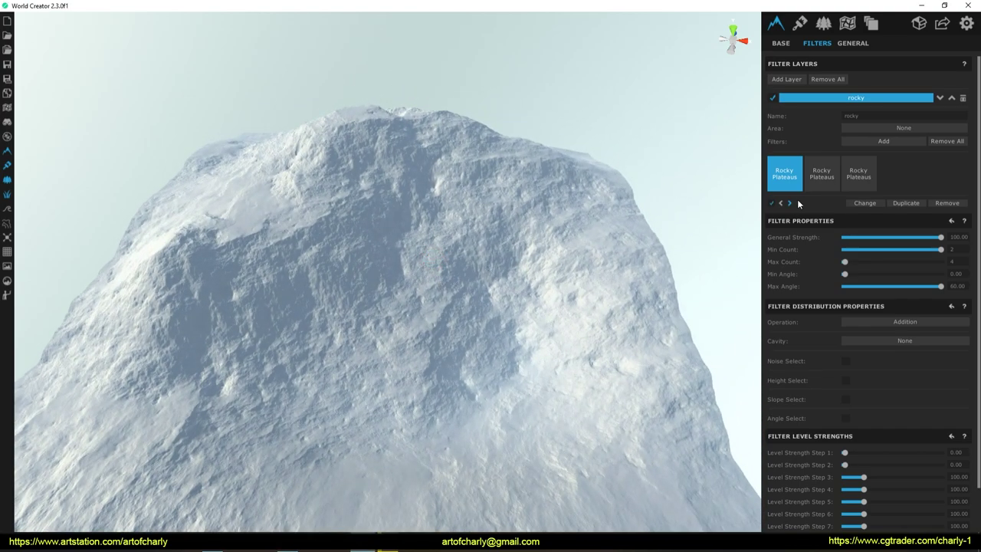
{"action": "left_click", "coordinate": [790, 203]}
{"action": "left_click", "coordinate": [789, 203]}
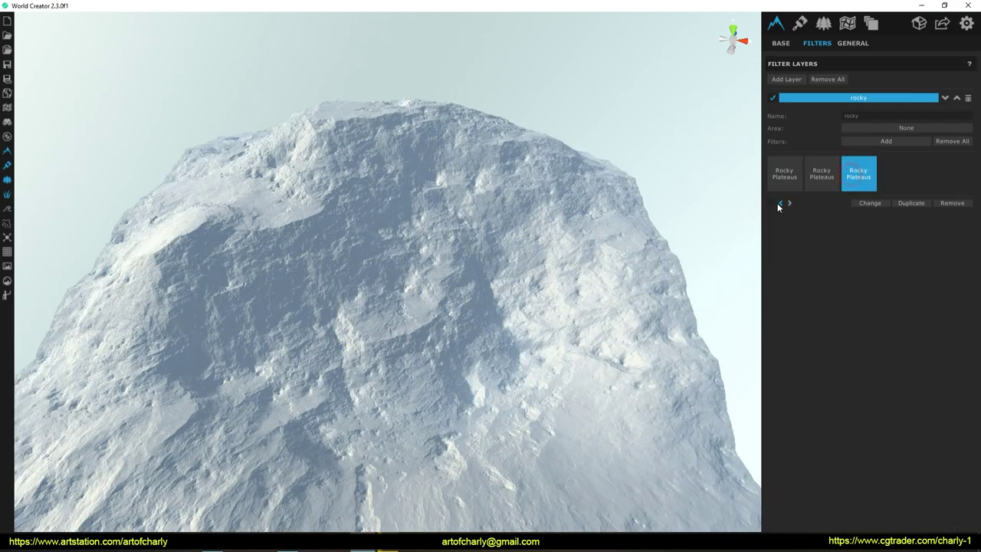
{"action": "left_click", "coordinate": [770, 204]}
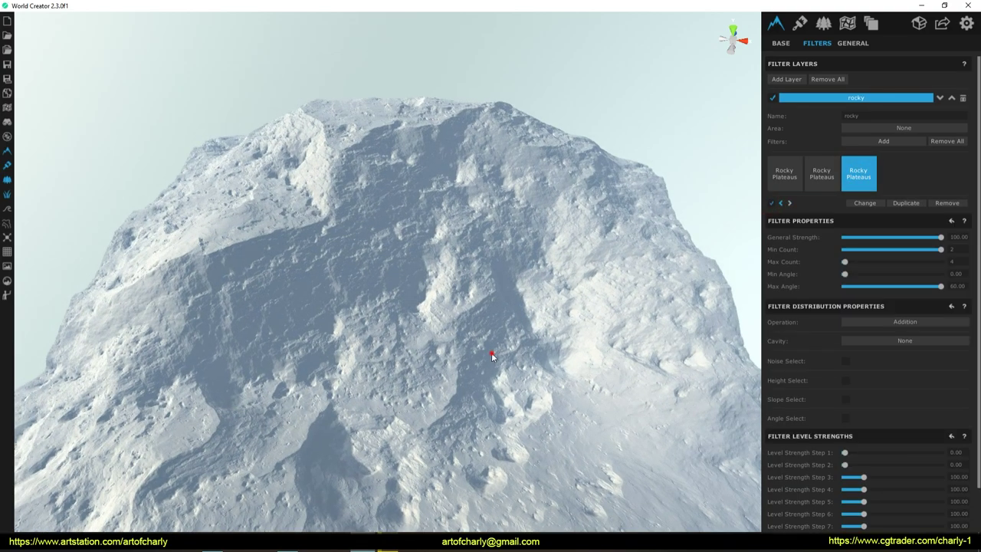
{"action": "scroll", "coordinate": [486, 364], "scroll_direction": "up", "scroll_amount": 5}
{"action": "mouse_move", "coordinate": [480, 360]}
{"action": "right_mouse_down"}
{"action": "mouse_move", "coordinate": [377, 338]}
{"action": "mouse_move", "coordinate": [501, 305]}
{"action": "right_mouse_up"}
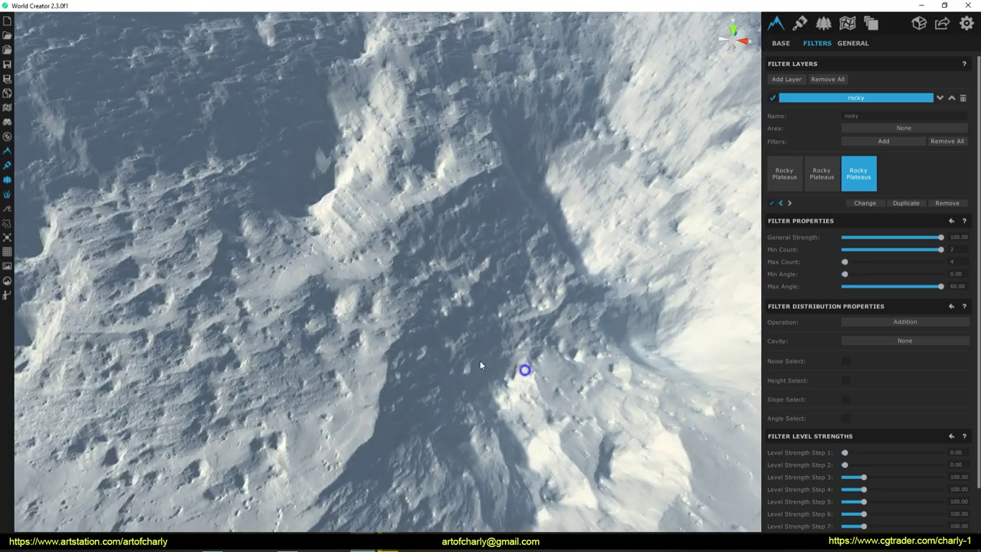
{"action": "mouse_move", "coordinate": [370, 258]}
{"action": "right_mouse_down"}
{"action": "mouse_move", "coordinate": [589, 356]}
{"action": "mouse_move", "coordinate": [332, 350]}
{"action": "right_mouse_up"}
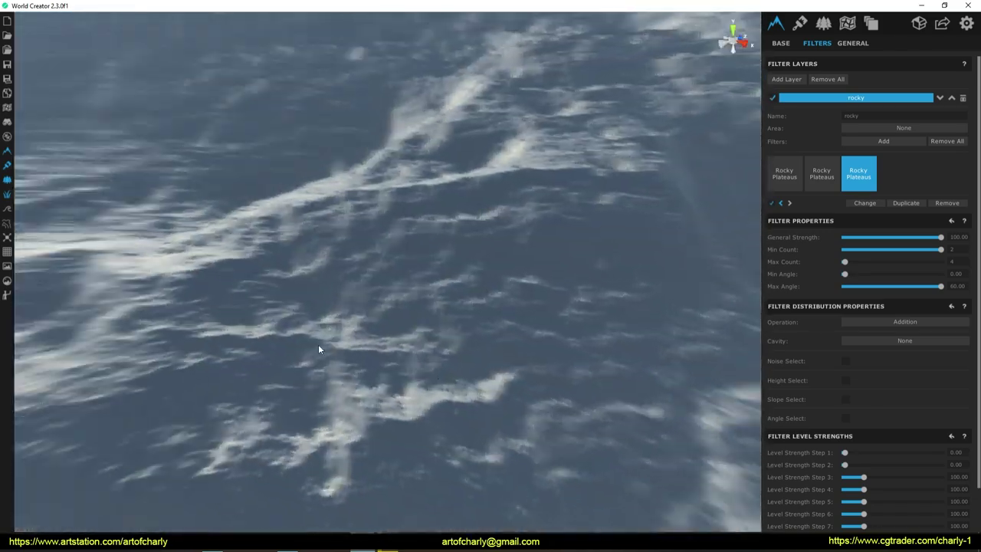
{"action": "scroll", "coordinate": [327, 331], "scroll_direction": "down", "scroll_amount": 5}
{"action": "left_click_drag", "start_coordinate": [858, 303], "coordinate": [759, 211]}
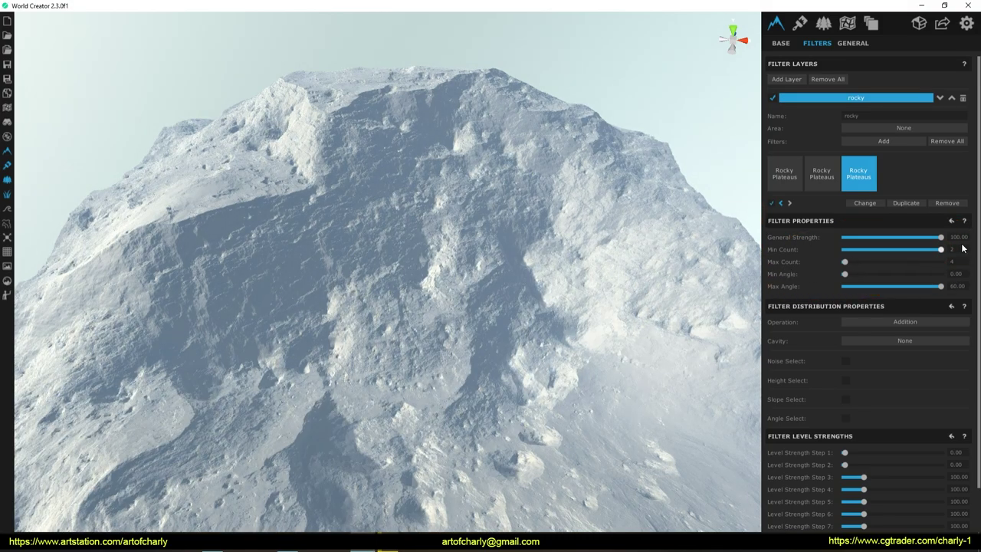
Set the third filter to Min Angle 15.80, Max Angle 46.41 and Max Count 5.
{"action": "mouse_move", "coordinate": [859, 279]}
{"action": "left_mouse_down"}
{"action": "mouse_move", "coordinate": [907, 276]}
{"action": "mouse_move", "coordinate": [869, 274]}
{"action": "left_mouse_up"}
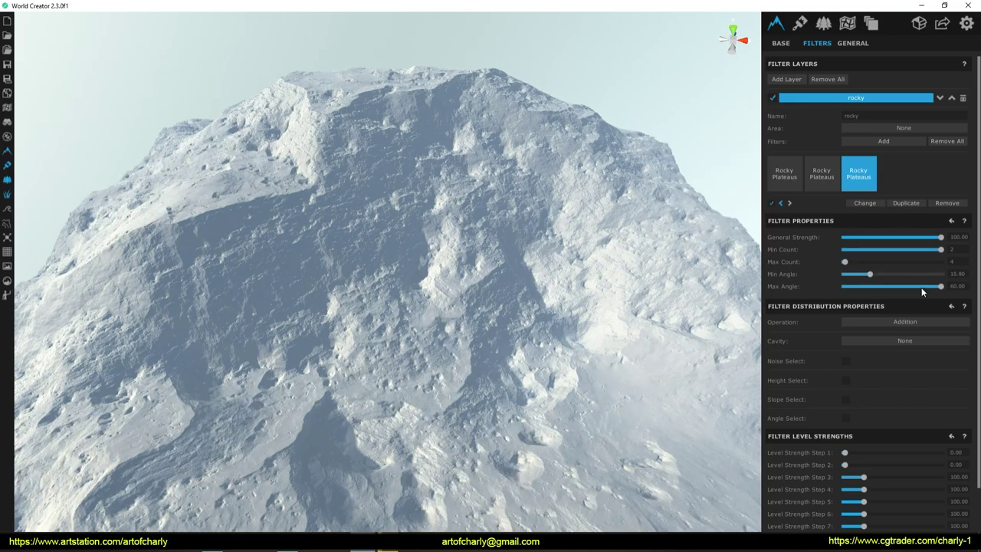
{"action": "mouse_move", "coordinate": [941, 288]}
{"action": "left_mouse_down"}
{"action": "mouse_move", "coordinate": [878, 287]}
{"action": "mouse_move", "coordinate": [921, 290]}
{"action": "left_mouse_up"}
{"action": "left_click_drag", "start_coordinate": [941, 249], "coordinate": [925, 254]}
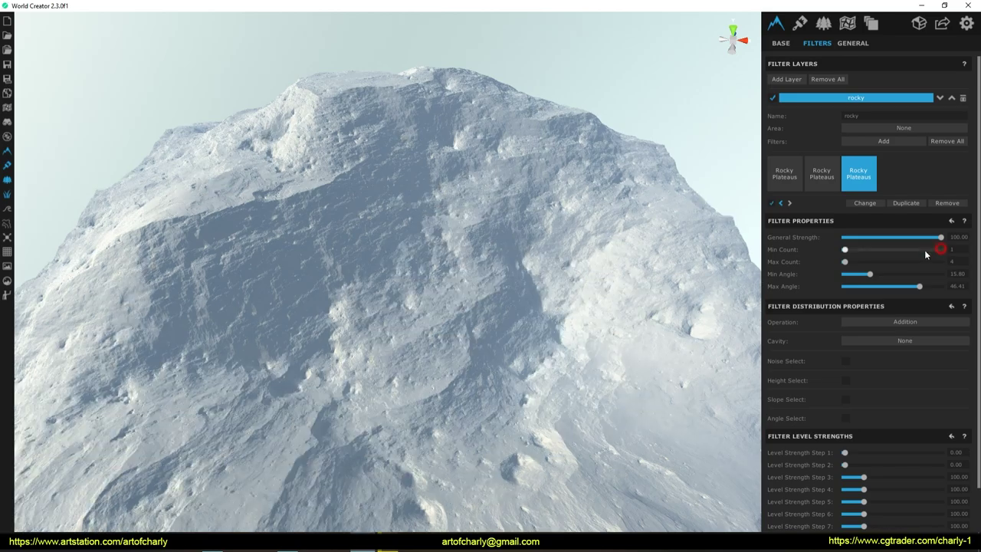
{"action": "left_click_drag", "start_coordinate": [846, 250], "coordinate": [943, 251]}
{"action": "left_click_drag", "start_coordinate": [845, 261], "coordinate": [955, 263]}
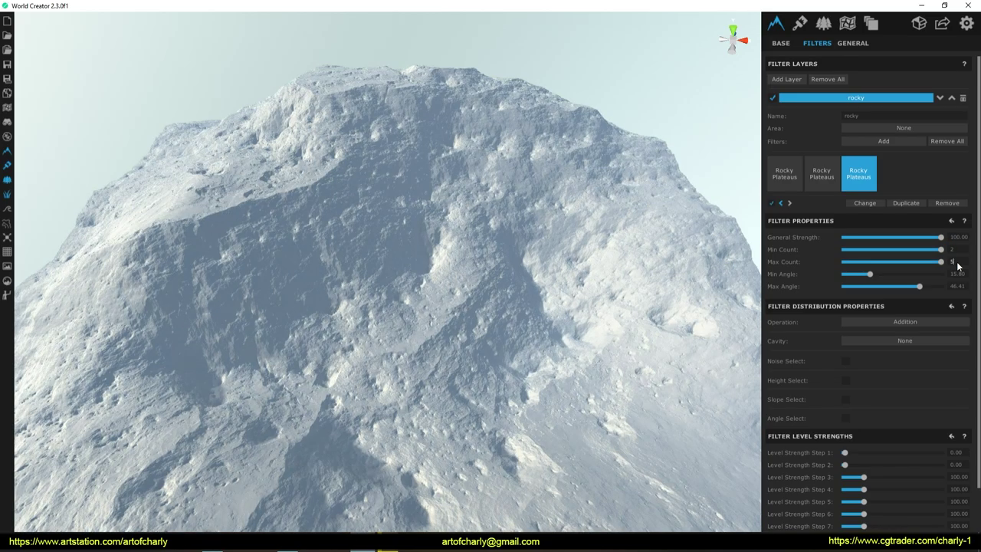
{"action": "mouse_move", "coordinate": [943, 263]}
{"action": "left_mouse_down"}
{"action": "mouse_move", "coordinate": [916, 266]}
{"action": "mouse_move", "coordinate": [962, 268]}
{"action": "mouse_move", "coordinate": [861, 263]}
{"action": "mouse_move", "coordinate": [971, 259]}
{"action": "mouse_move", "coordinate": [879, 258]}
{"action": "mouse_move", "coordinate": [967, 254]}
{"action": "mouse_move", "coordinate": [893, 256]}
{"action": "mouse_move", "coordinate": [972, 248]}
{"action": "mouse_move", "coordinate": [889, 251]}
{"action": "mouse_move", "coordinate": [962, 242]}
{"action": "left_mouse_up"}
{"action": "left_click", "coordinate": [822, 173]}
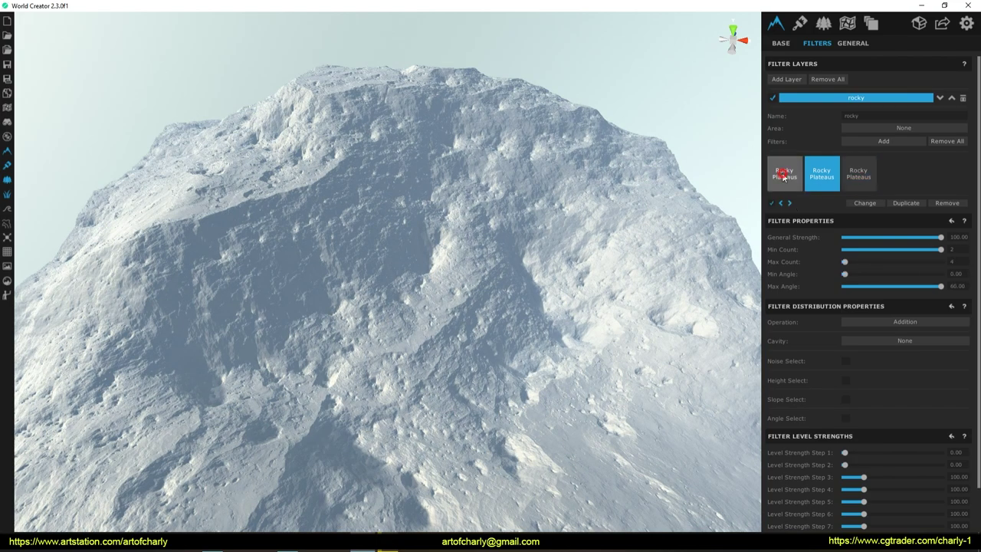
{"action": "left_click", "coordinate": [854, 177]}
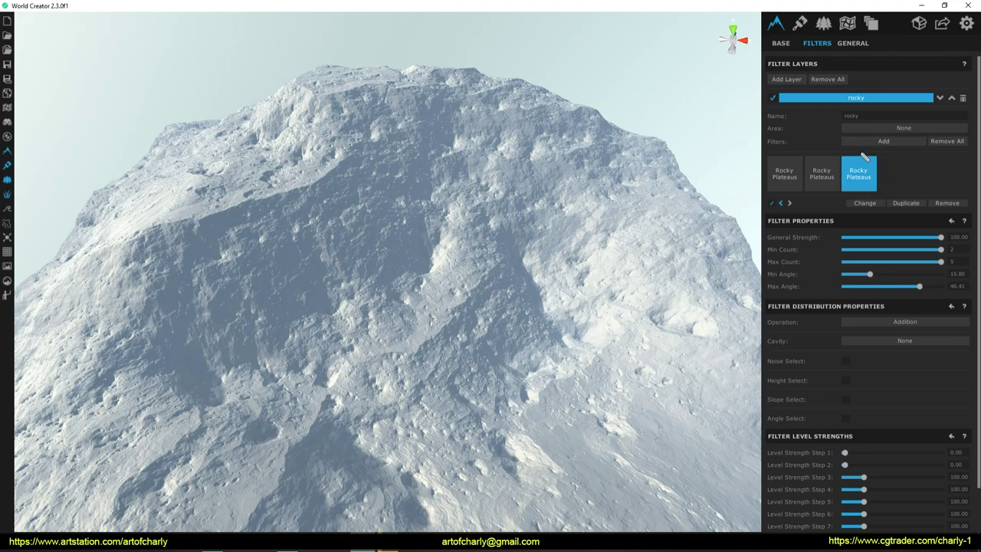
{"action": "left_click_drag", "start_coordinate": [764, 74], "coordinate": [816, 87]}
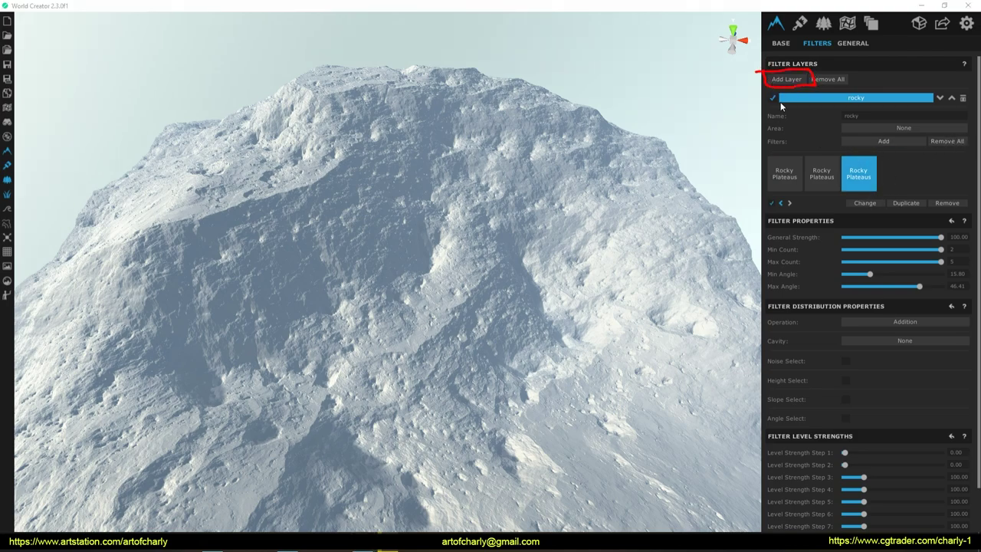
Add a new filter layer below 'rocky' and rename it 'cliffs'.
{"action": "left_click", "coordinate": [786, 79]}
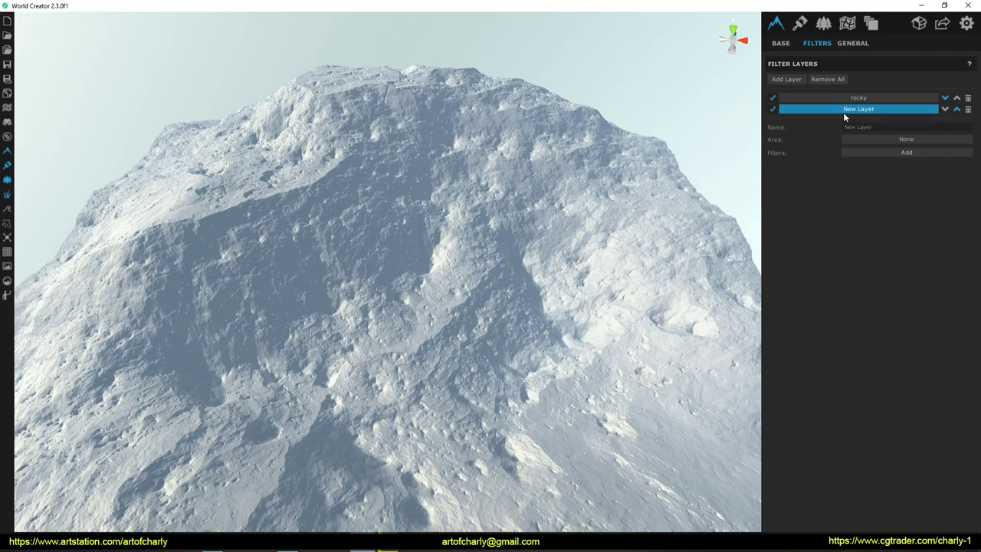
{"action": "left_click", "coordinate": [856, 186]}
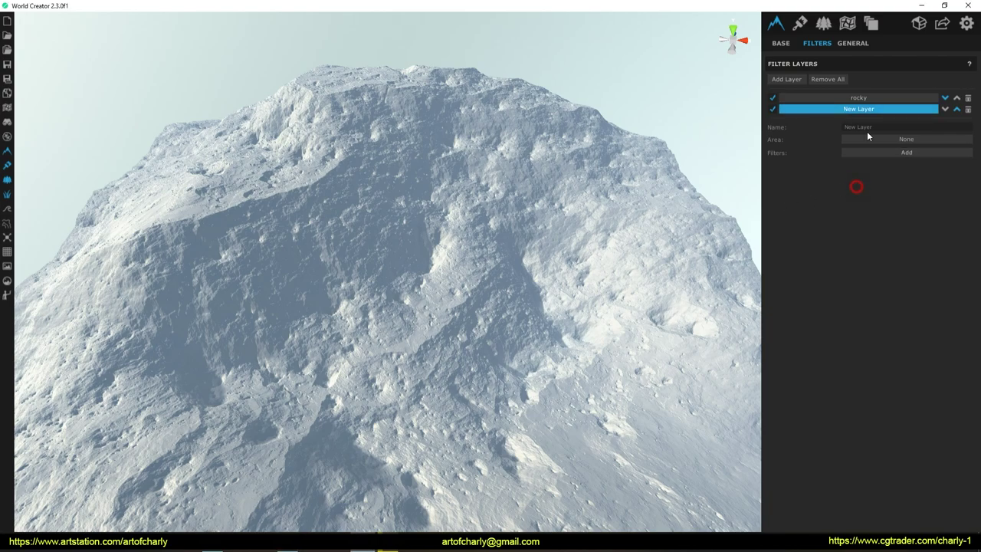
{"action": "key", "text": "BackSpace"}
{"action": "key", "text": "BackSpace"}
{"action": "key", "text": "BackSpace"}
{"action": "type", "text": "cliffs"}
{"action": "key", "text": "Return"}
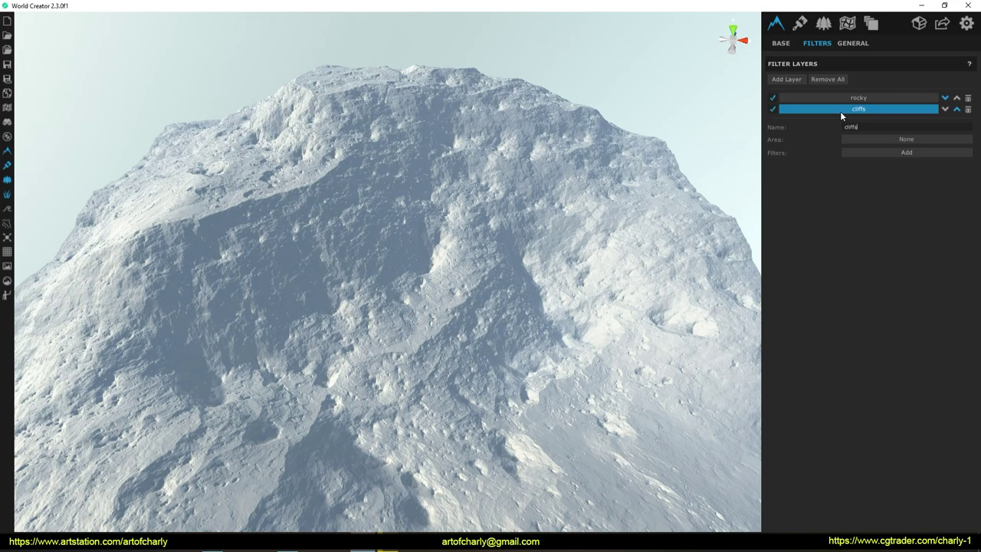
Add the Angled Erosion and Talus Simulation filters to the cliffs layer.
{"action": "left_click", "coordinate": [906, 151]}
{"action": "left_click", "coordinate": [951, 92]}
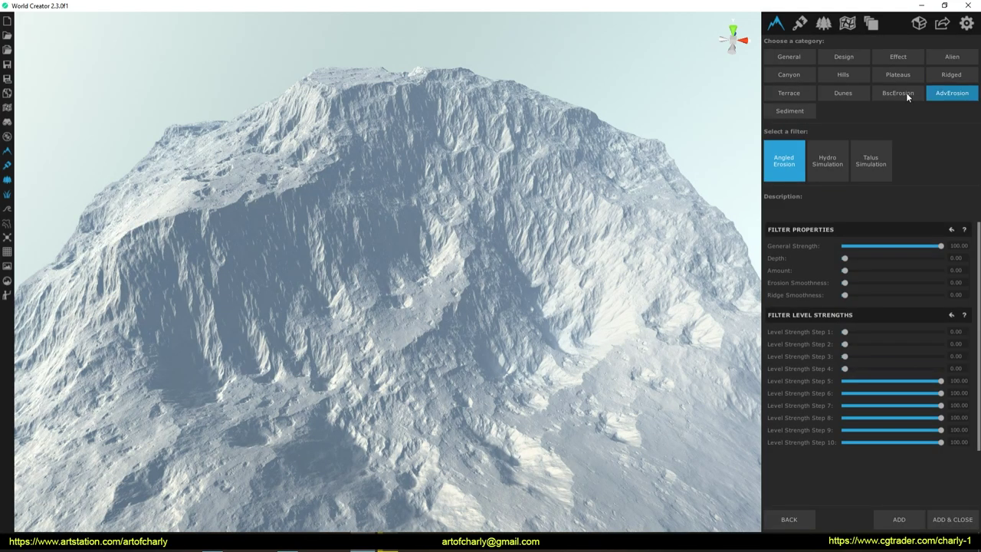
{"action": "left_click_drag", "start_coordinate": [930, 86], "coordinate": [906, 92]}
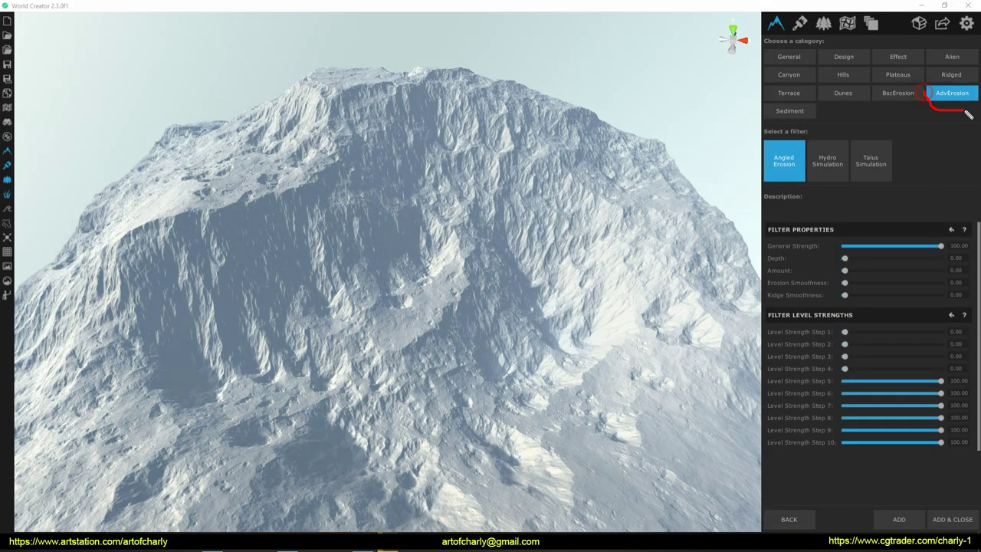
{"action": "key", "text": "Escape"}
{"action": "left_click_drag", "start_coordinate": [766, 138], "coordinate": [801, 188]}
{"action": "key", "text": "Escape"}
{"action": "left_click", "coordinate": [899, 520]}
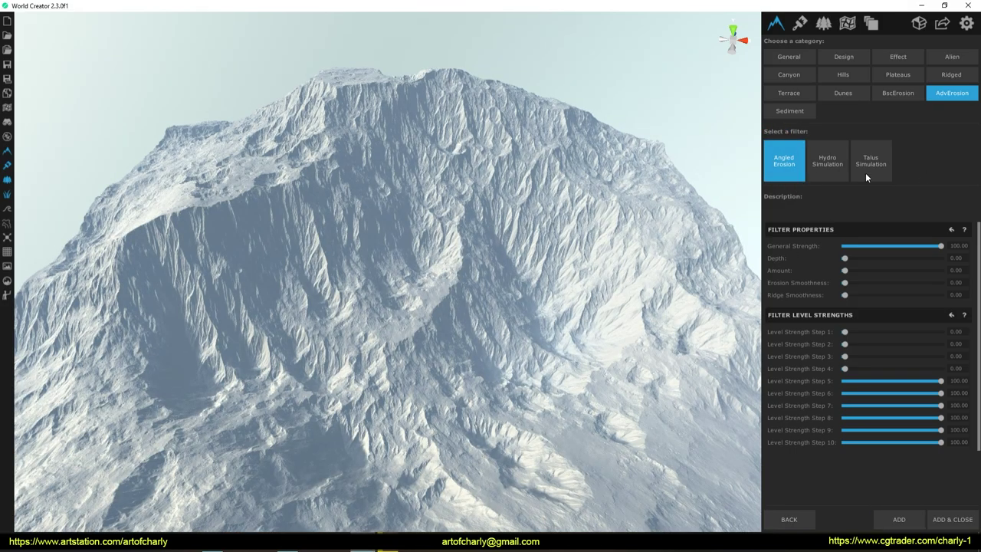
{"action": "left_click", "coordinate": [866, 161]}
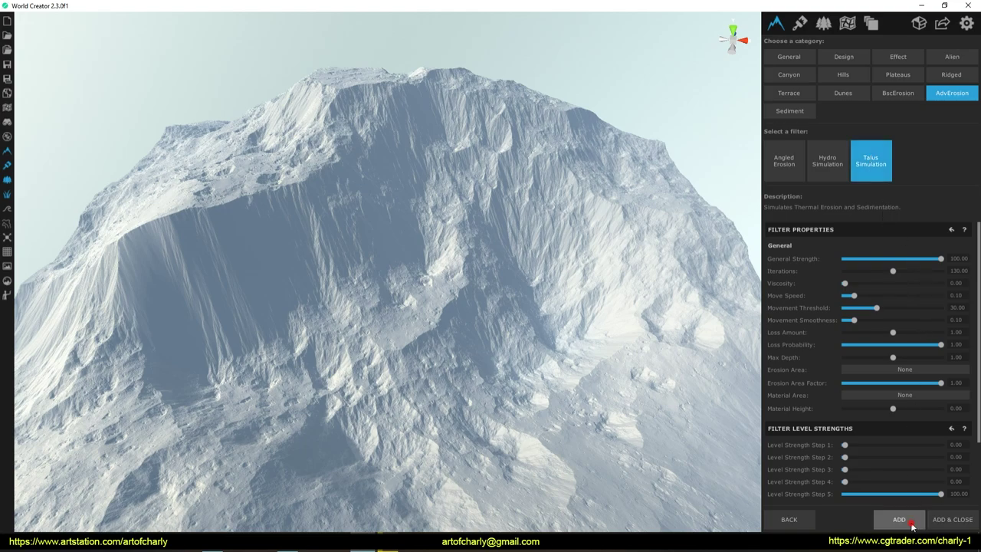
{"action": "left_click", "coordinate": [868, 174]}
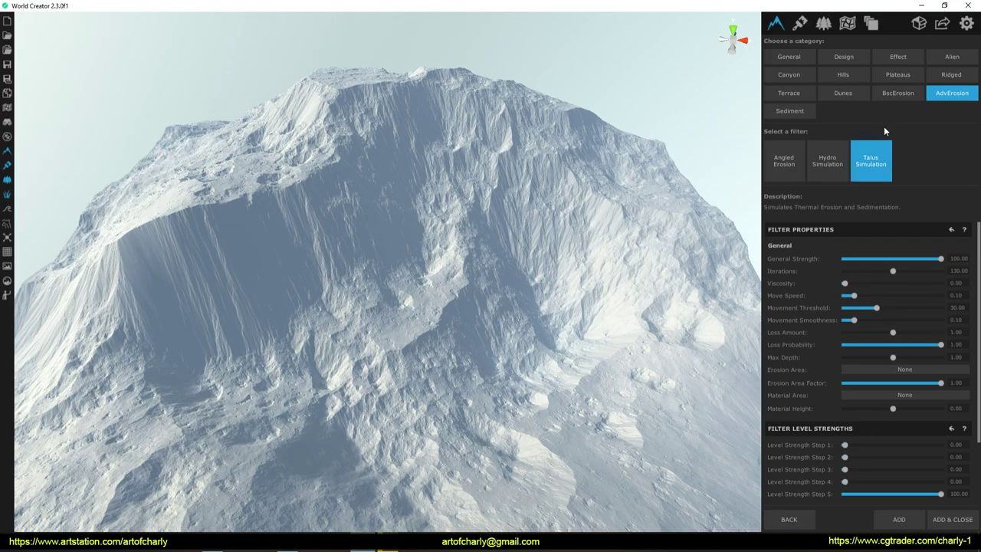
Add the Rugged effect and Sediment Complex filters, then return to the cliffs filter list.
{"action": "left_click", "coordinate": [897, 56]}
{"action": "left_click_drag", "start_coordinate": [874, 46], "coordinate": [936, 72]}
{"action": "mouse_move", "coordinate": [798, 267]}
{"action": "left_mouse_down"}
{"action": "mouse_move", "coordinate": [801, 281]}
{"action": "mouse_move", "coordinate": [786, 281]}
{"action": "left_mouse_up"}
{"action": "left_click", "coordinate": [784, 255]}
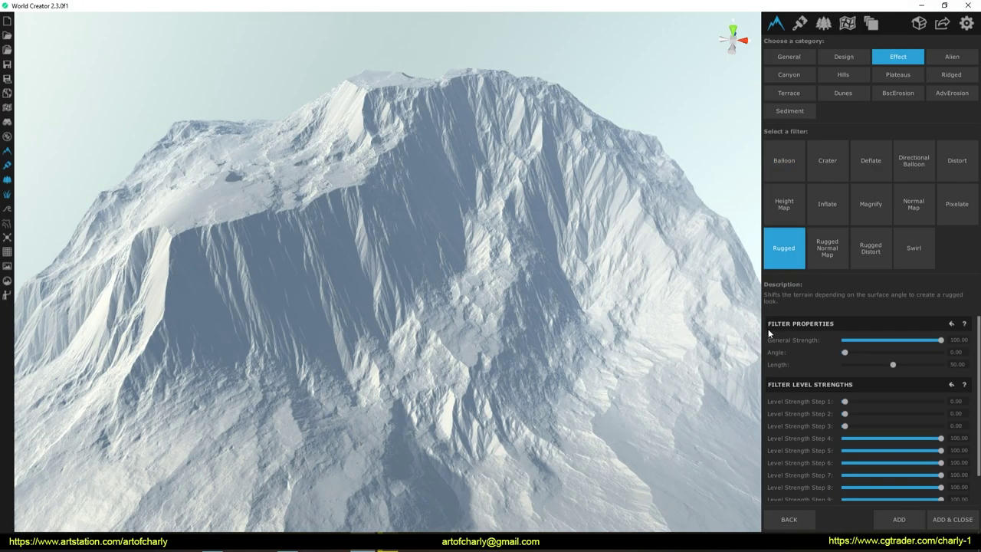
{"action": "left_click_drag", "start_coordinate": [919, 511], "coordinate": [881, 512]}
{"action": "left_click", "coordinate": [899, 518]}
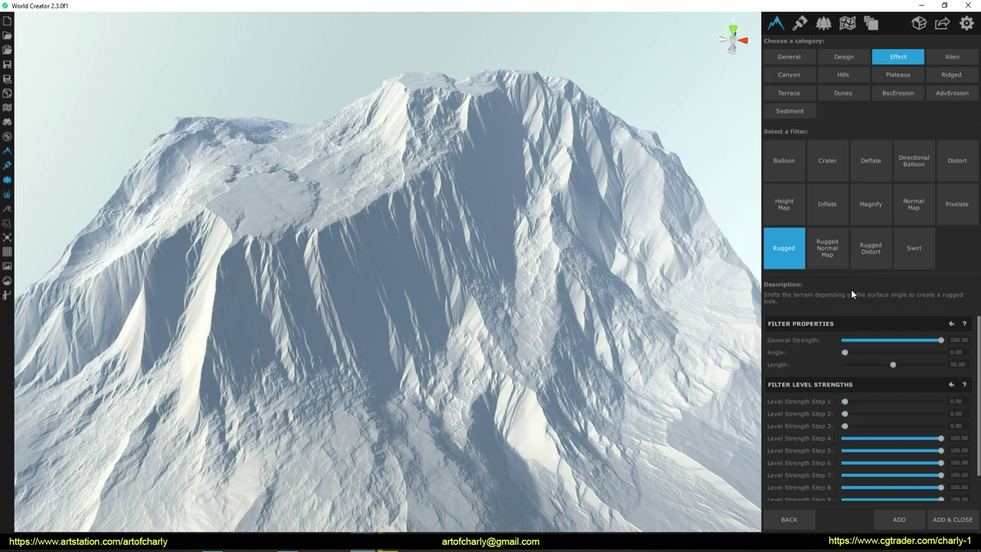
{"action": "left_click_drag", "start_coordinate": [764, 99], "coordinate": [827, 120]}
{"action": "left_click", "coordinate": [789, 111]}
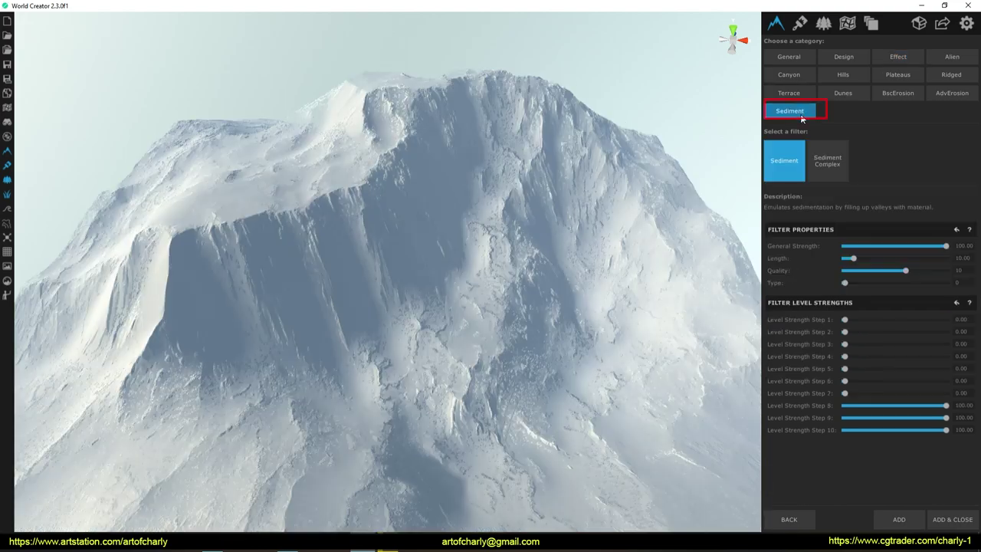
{"action": "left_click", "coordinate": [828, 170]}
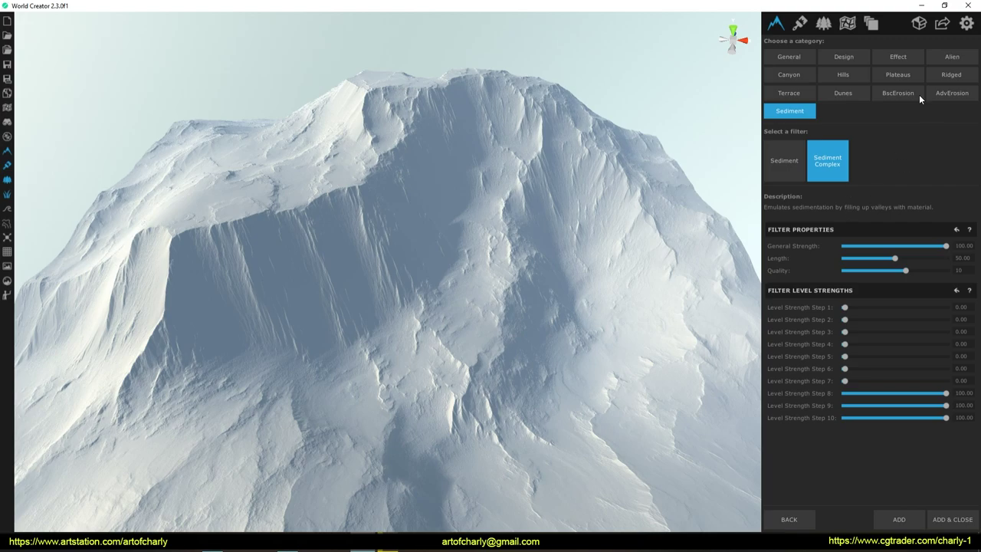
{"action": "left_click_drag", "start_coordinate": [822, 140], "coordinate": [832, 142]}
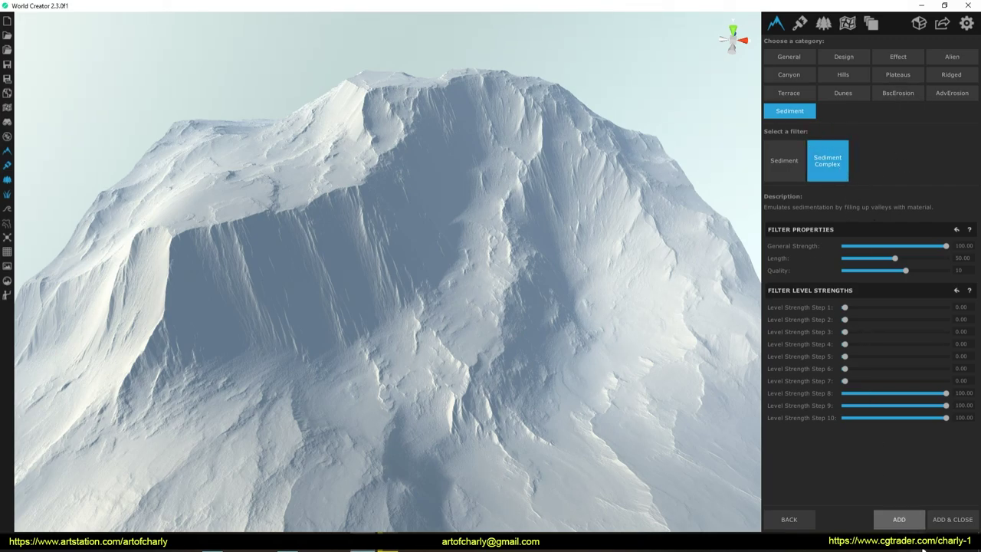
{"action": "left_click", "coordinate": [889, 519]}
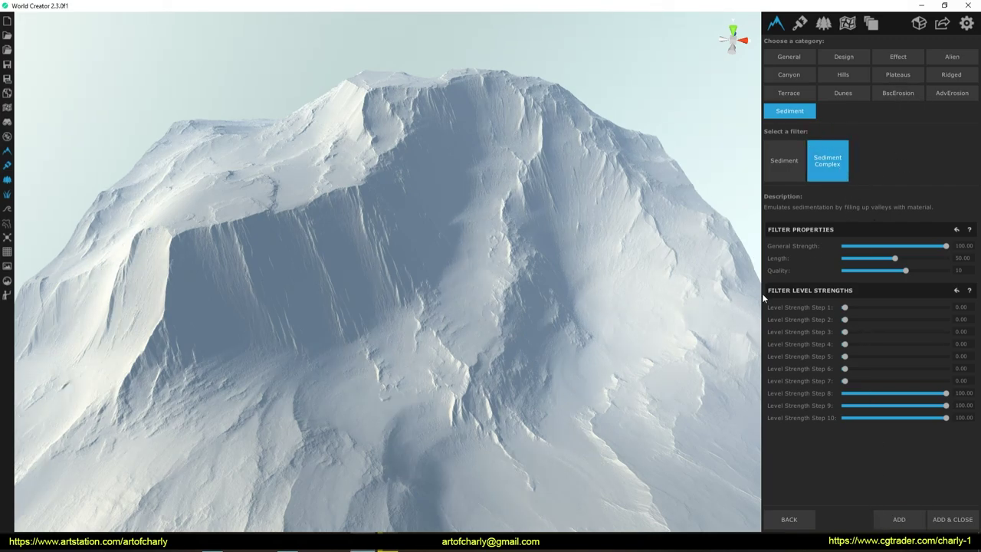
{"action": "left_click_drag", "start_coordinate": [823, 497], "coordinate": [828, 525]}
{"action": "left_click", "coordinate": [790, 520]}
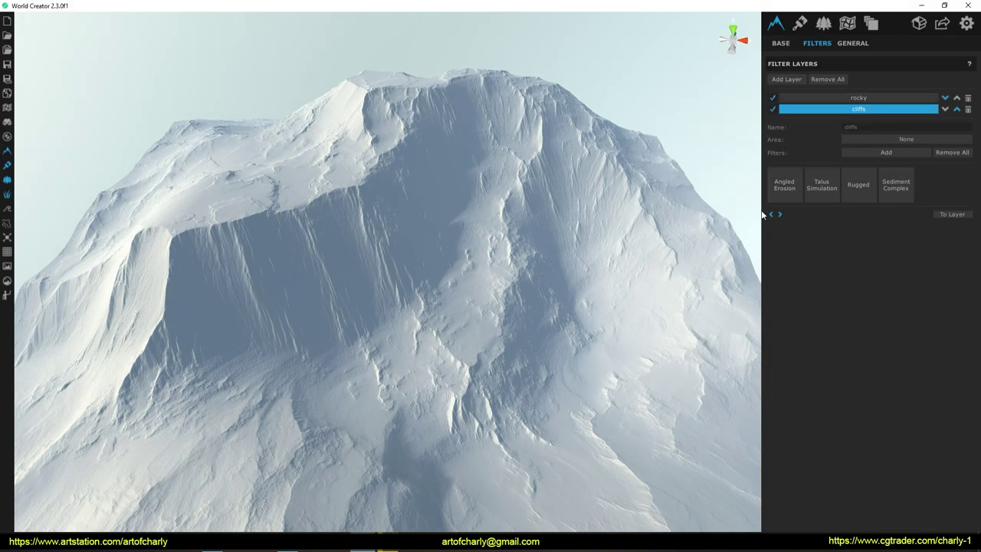
Review the settings of all four cliffs filters, ending on Angled Erosion.
{"action": "left_click_drag", "start_coordinate": [770, 213], "coordinate": [810, 235]}
{"action": "left_click", "coordinate": [784, 188]}
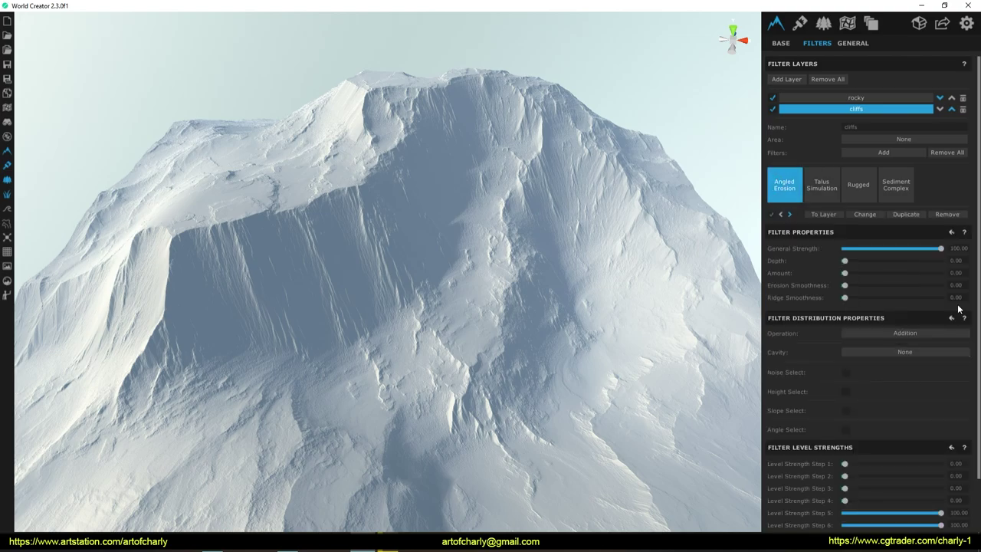
{"action": "left_click", "coordinate": [824, 185]}
{"action": "left_click", "coordinate": [864, 187]}
{"action": "left_click", "coordinate": [906, 187]}
{"action": "left_click", "coordinate": [784, 185]}
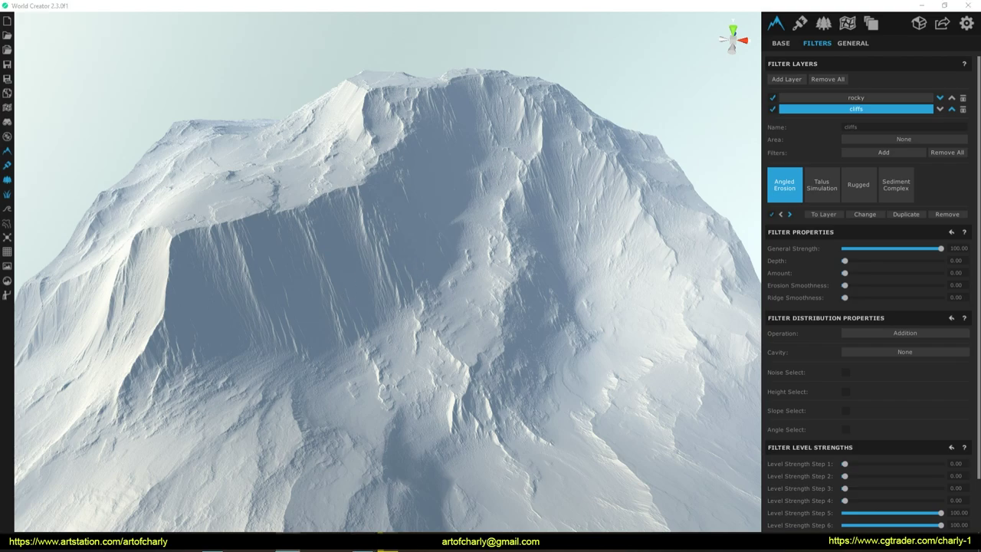
{"action": "left_click", "coordinate": [812, 185]}
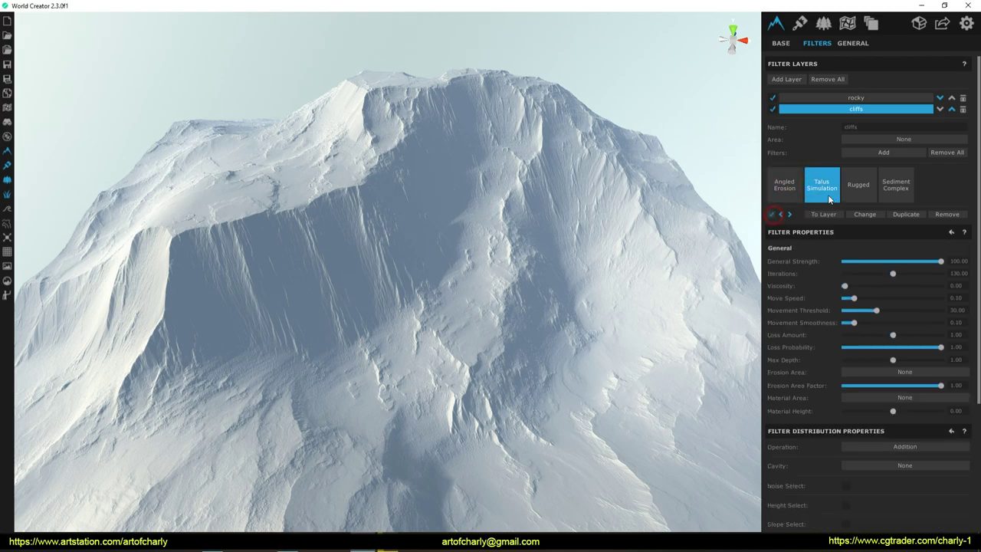
{"action": "left_click", "coordinate": [854, 186]}
{"action": "left_click", "coordinate": [885, 191]}
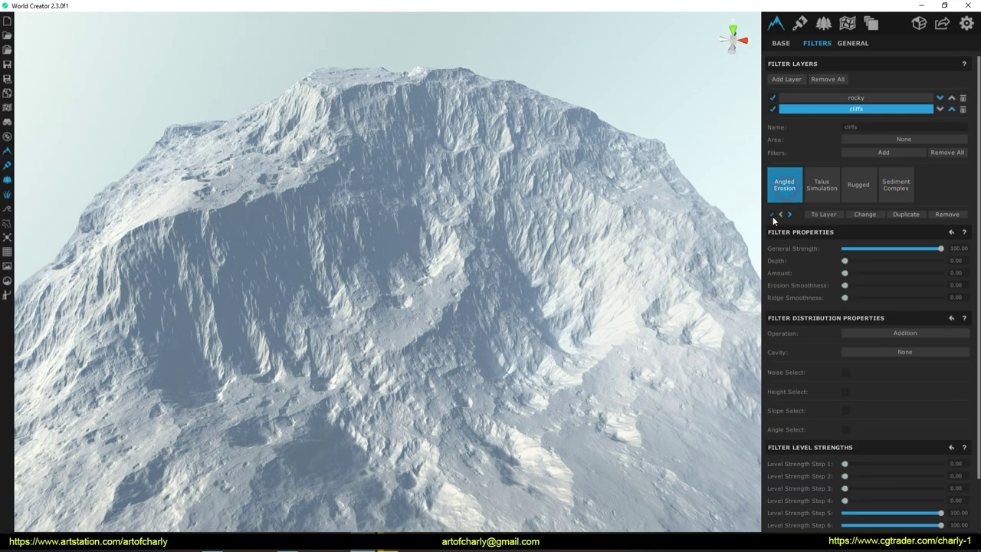
{"action": "left_click", "coordinate": [784, 192]}
Tweak the Angled Erosion sliders, leaving Erosion Smoothness 0.05 and Ridge Smoothness 0.04.
{"action": "mouse_move", "coordinate": [844, 261]}
{"action": "left_mouse_down"}
{"action": "mouse_move", "coordinate": [895, 261]}
{"action": "mouse_move", "coordinate": [844, 261]}
{"action": "left_mouse_up"}
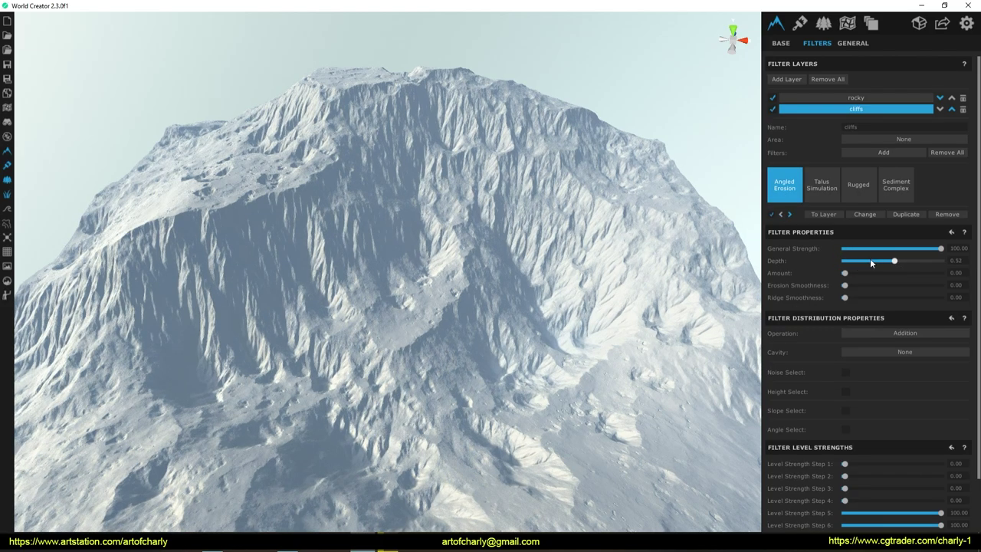
{"action": "left_click", "coordinate": [846, 273]}
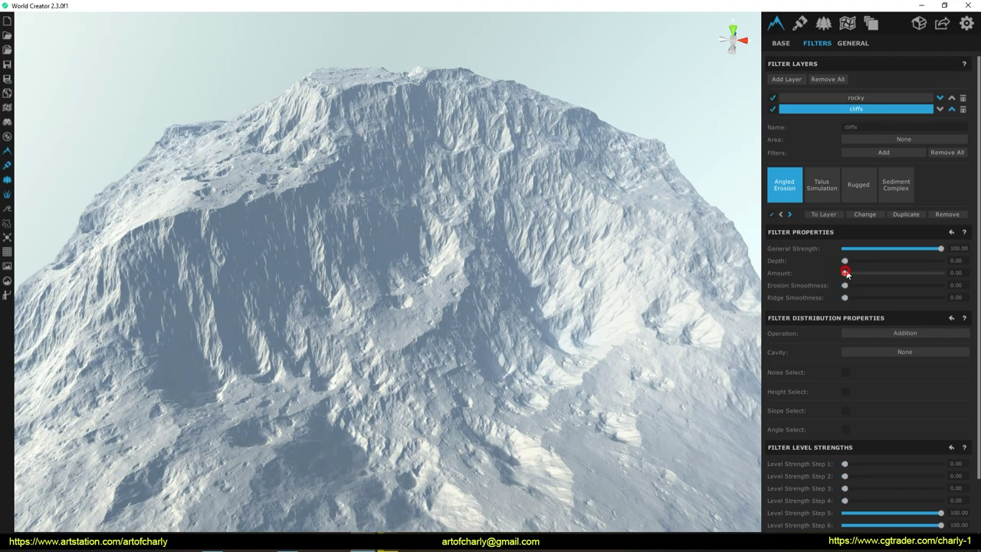
{"action": "mouse_move", "coordinate": [877, 275]}
{"action": "left_mouse_down"}
{"action": "mouse_move", "coordinate": [889, 272]}
{"action": "mouse_move", "coordinate": [844, 272]}
{"action": "mouse_move", "coordinate": [887, 281]}
{"action": "mouse_move", "coordinate": [850, 286]}
{"action": "left_mouse_up"}
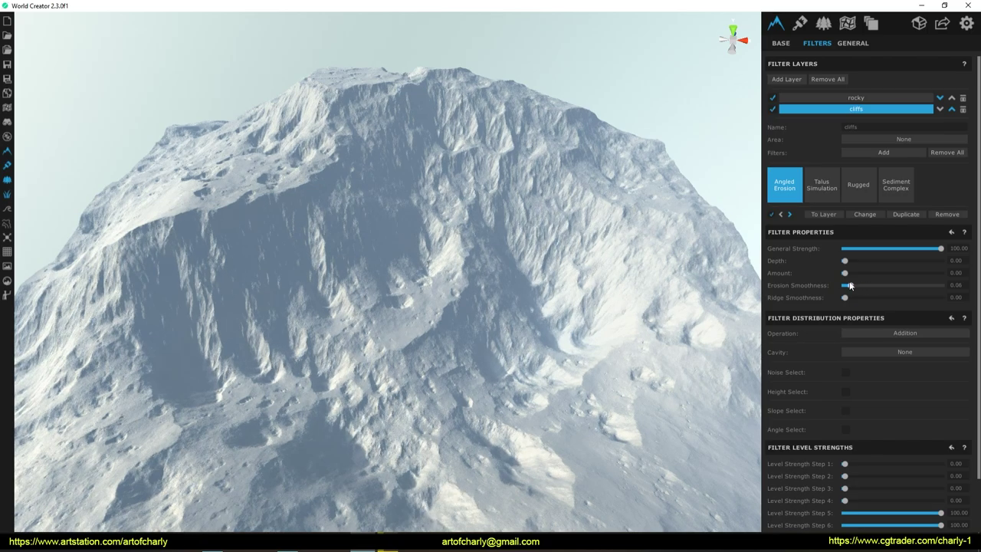
{"action": "left_click", "coordinate": [814, 196]}
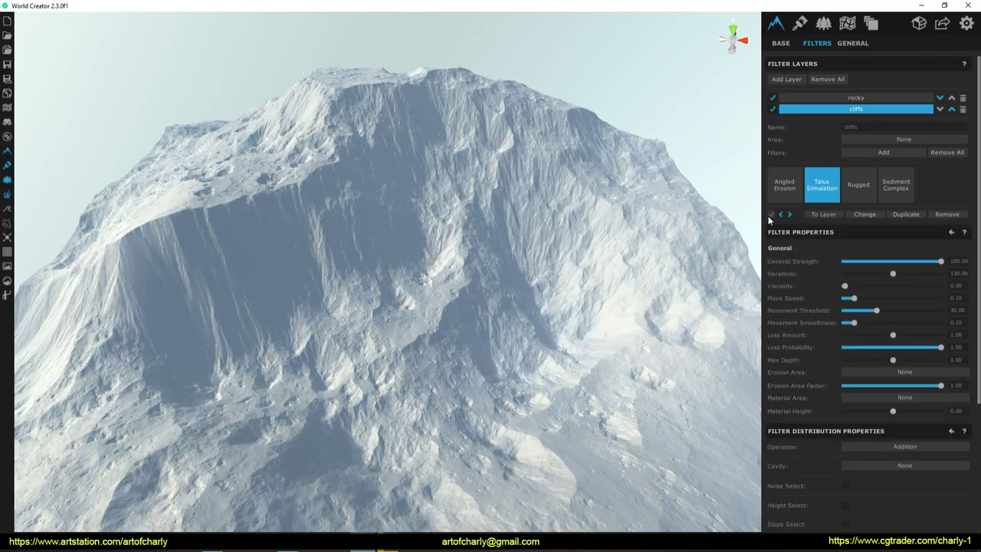
Lower Talus Iterations to about 96 and fine-tune viscosity, move speed and threshold.
{"action": "left_click_drag", "start_coordinate": [903, 273], "coordinate": [877, 273]}
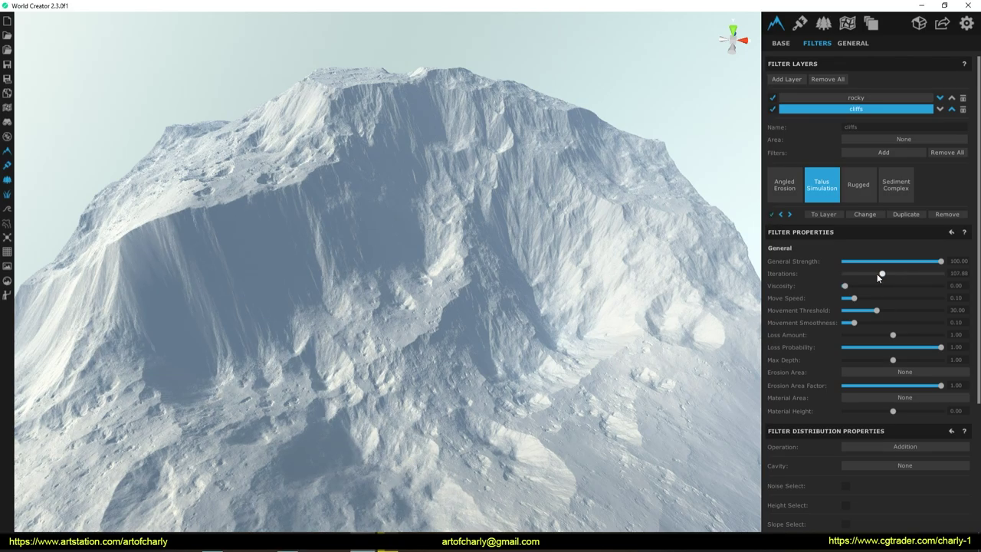
{"action": "scroll", "coordinate": [425, 319], "scroll_direction": "up", "scroll_amount": 3}
{"action": "scroll", "coordinate": [494, 324], "scroll_direction": "up", "scroll_amount": 3}
{"action": "scroll", "coordinate": [494, 324], "scroll_direction": "down", "scroll_amount": 3}
{"action": "scroll", "coordinate": [421, 296], "scroll_direction": "down", "scroll_amount": 3}
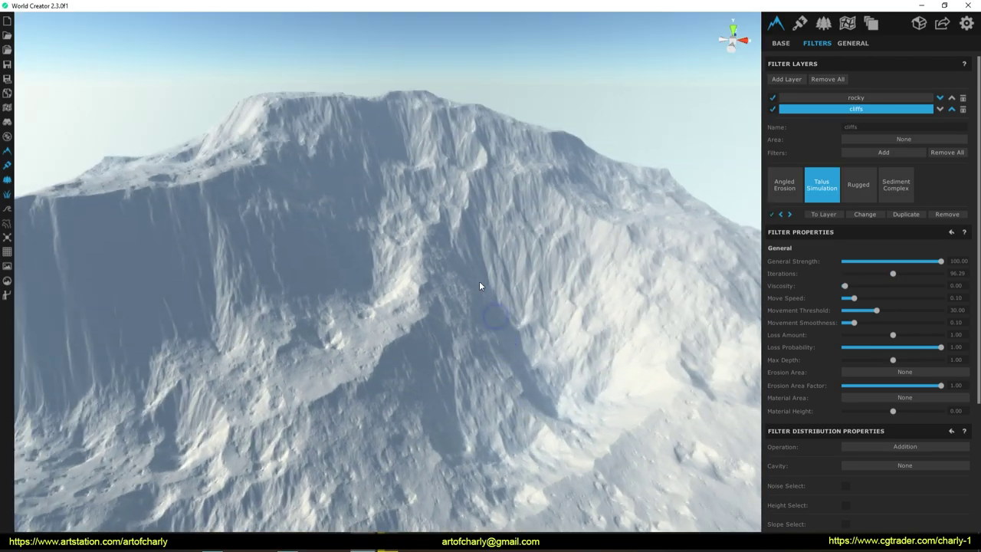
{"action": "mouse_move", "coordinate": [852, 297]}
{"action": "left_mouse_down"}
{"action": "mouse_move", "coordinate": [846, 285]}
{"action": "mouse_move", "coordinate": [874, 311]}
{"action": "left_mouse_up"}
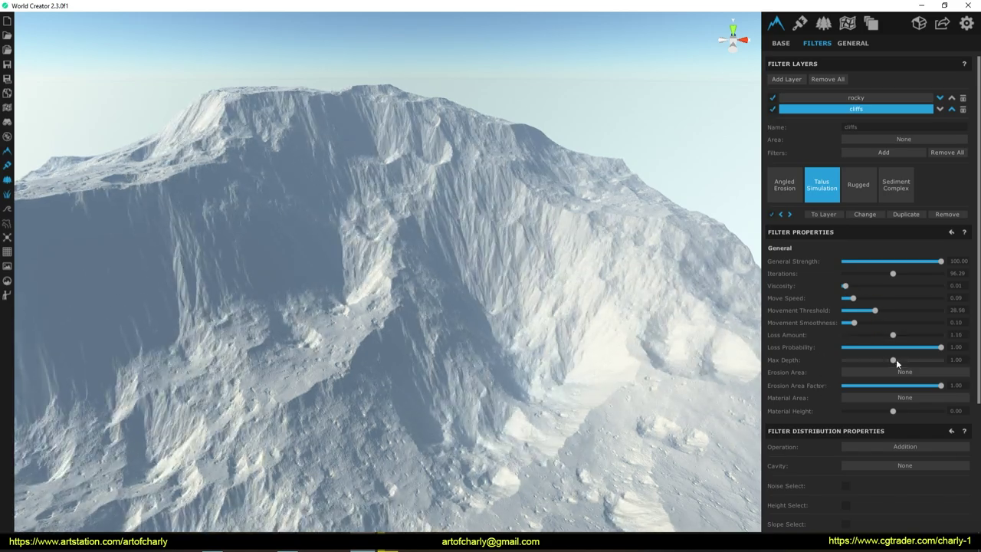
Enable the Rugged filter and raise its Angle to 58.78.
{"action": "left_click", "coordinate": [857, 187]}
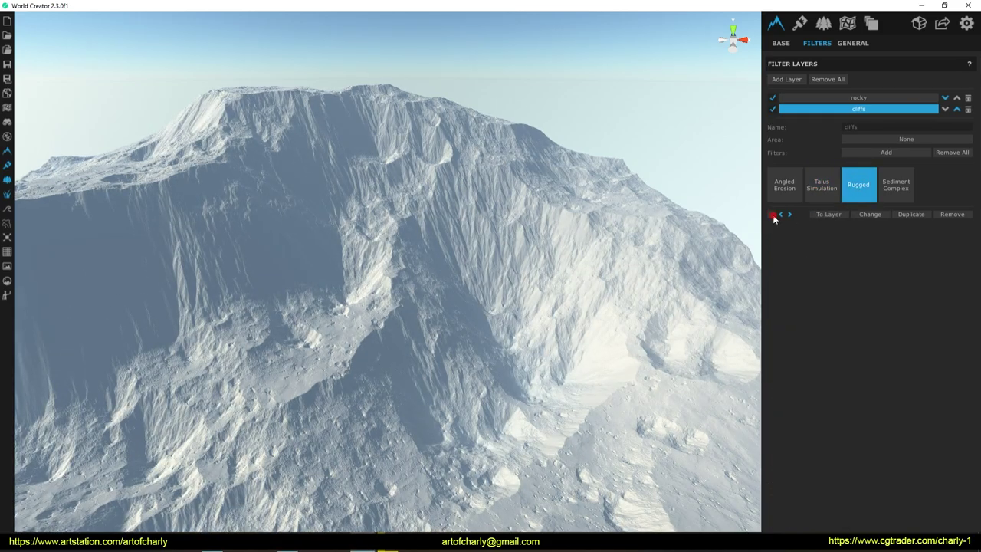
{"action": "left_click", "coordinate": [774, 216]}
{"action": "left_click_drag", "start_coordinate": [845, 260], "coordinate": [853, 266]}
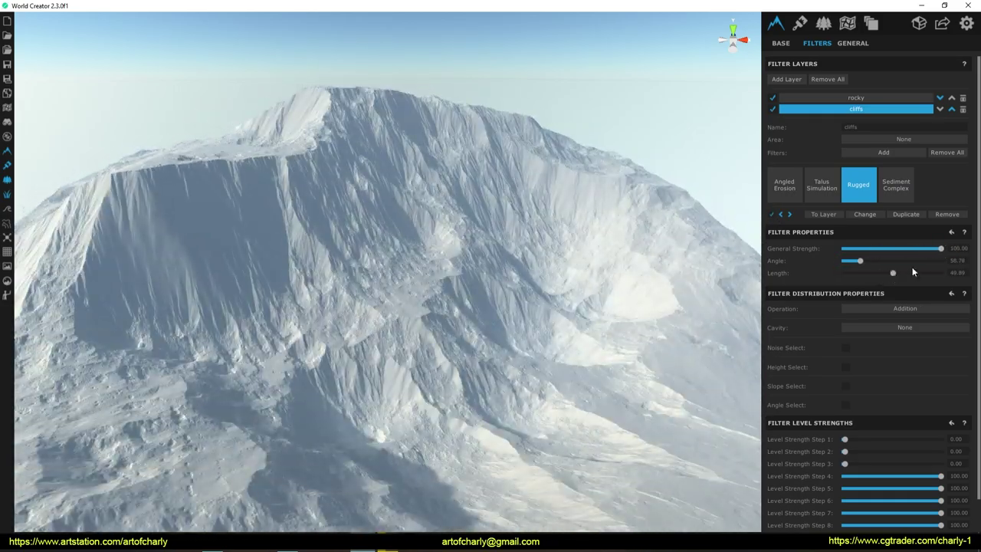
{"action": "left_click", "coordinate": [772, 217]}
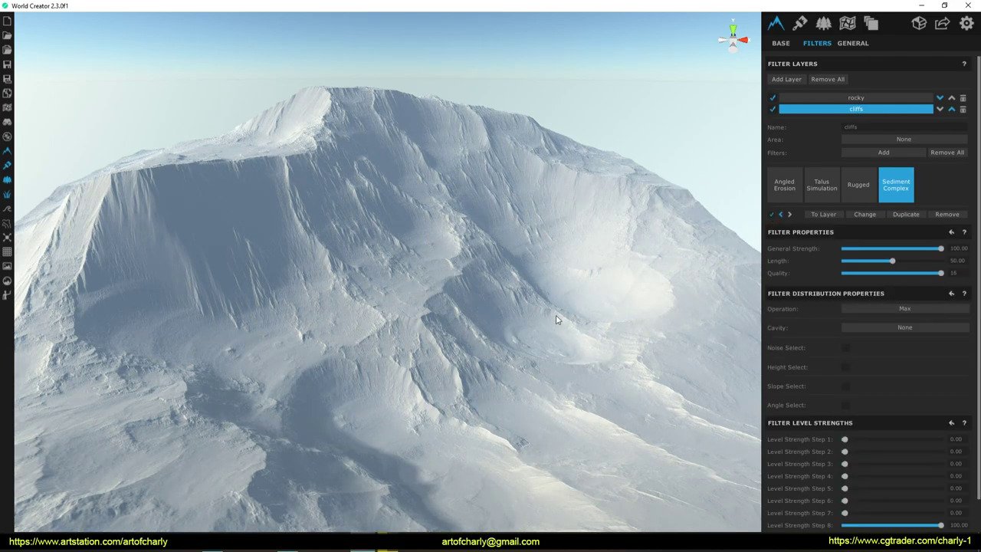
Reduce the Sediment Complex length to about 49, inspect the ridge, and go to texturing.
{"action": "scroll", "coordinate": [556, 329], "scroll_direction": "up", "scroll_amount": 3}
{"action": "scroll", "coordinate": [557, 353], "scroll_direction": "down", "scroll_amount": 3}
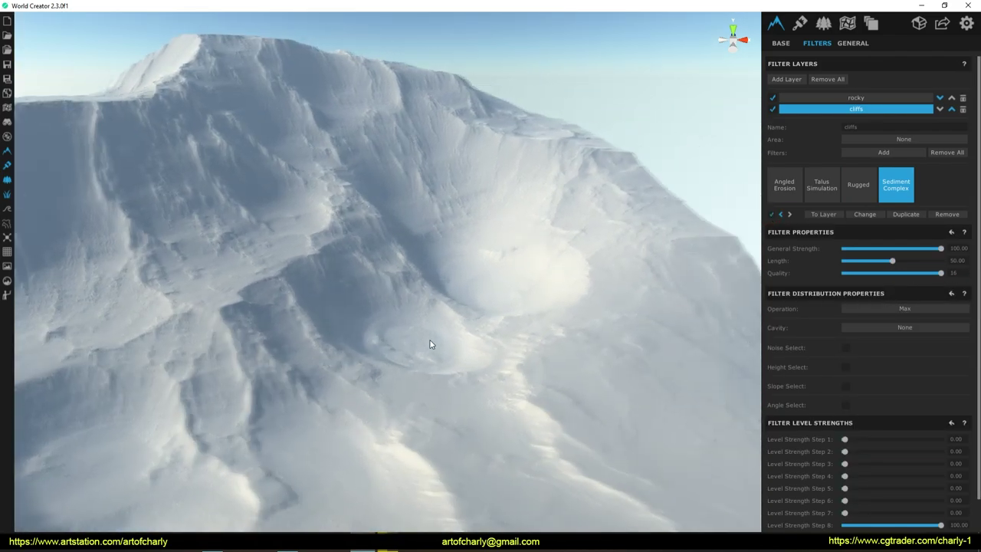
{"action": "left_click_drag", "start_coordinate": [542, 349], "coordinate": [372, 342]}
{"action": "scroll", "coordinate": [422, 324], "scroll_direction": "up", "scroll_amount": 5}
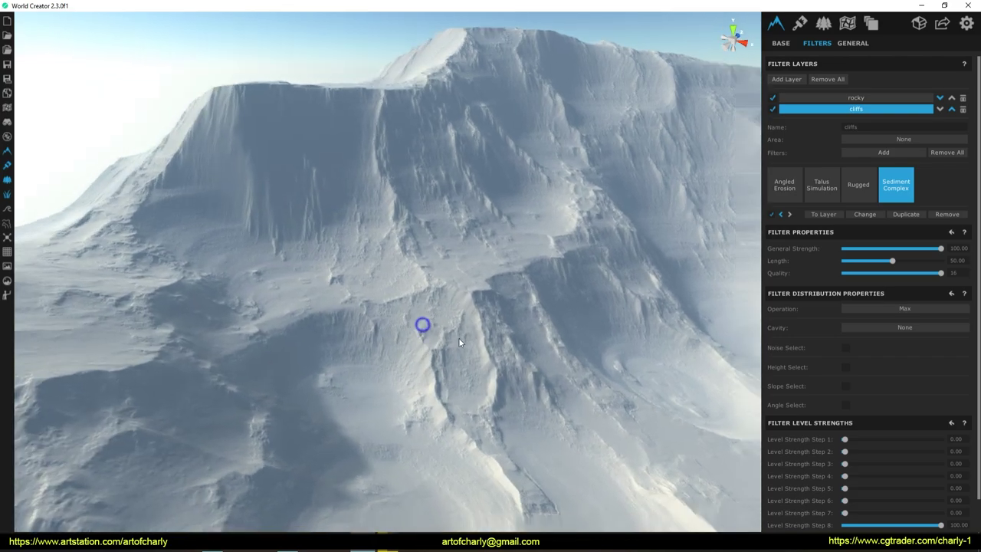
{"action": "left_click_drag", "start_coordinate": [892, 261], "coordinate": [890, 260]}
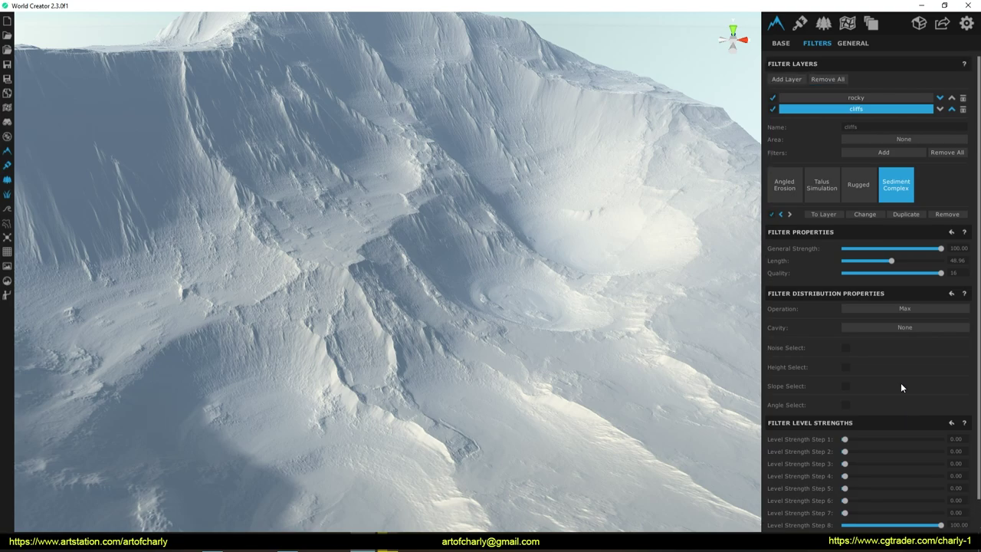
{"action": "scroll", "coordinate": [467, 287], "scroll_direction": "down", "scroll_amount": 3}
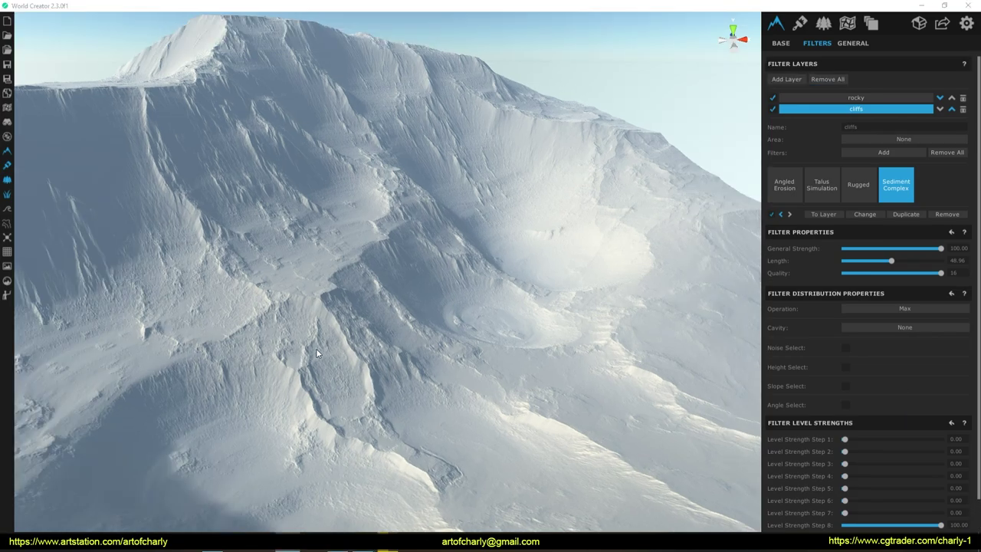
{"action": "mouse_move", "coordinate": [316, 348]}
{"action": "left_mouse_down"}
{"action": "mouse_move", "coordinate": [148, 311]}
{"action": "mouse_move", "coordinate": [379, 278]}
{"action": "mouse_move", "coordinate": [453, 279]}
{"action": "mouse_move", "coordinate": [402, 270]}
{"action": "mouse_move", "coordinate": [277, 287]}
{"action": "mouse_move", "coordinate": [407, 286]}
{"action": "mouse_move", "coordinate": [478, 319]}
{"action": "mouse_move", "coordinate": [330, 298]}
{"action": "mouse_move", "coordinate": [407, 285]}
{"action": "mouse_move", "coordinate": [485, 293]}
{"action": "mouse_move", "coordinate": [444, 301]}
{"action": "left_mouse_up"}
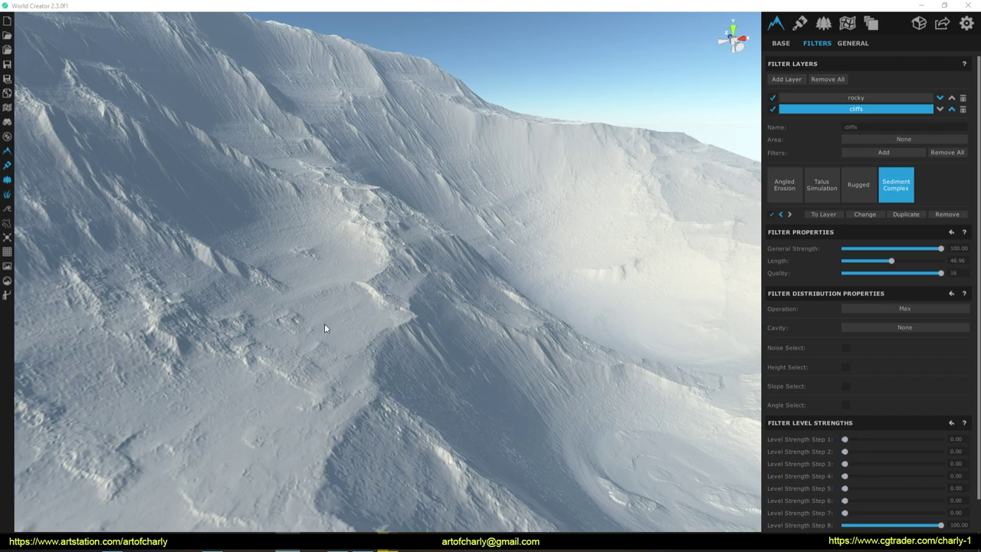
{"action": "left_click", "coordinate": [799, 23]}
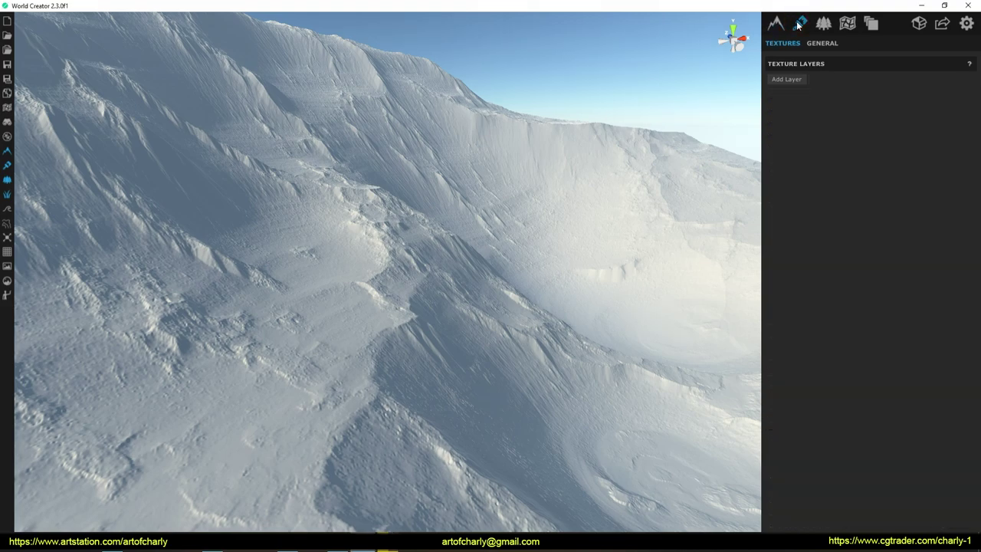
Add a texture layer named 'New Layer' and open the texture library at Textures/Ground.
{"action": "left_click", "coordinate": [774, 81]}
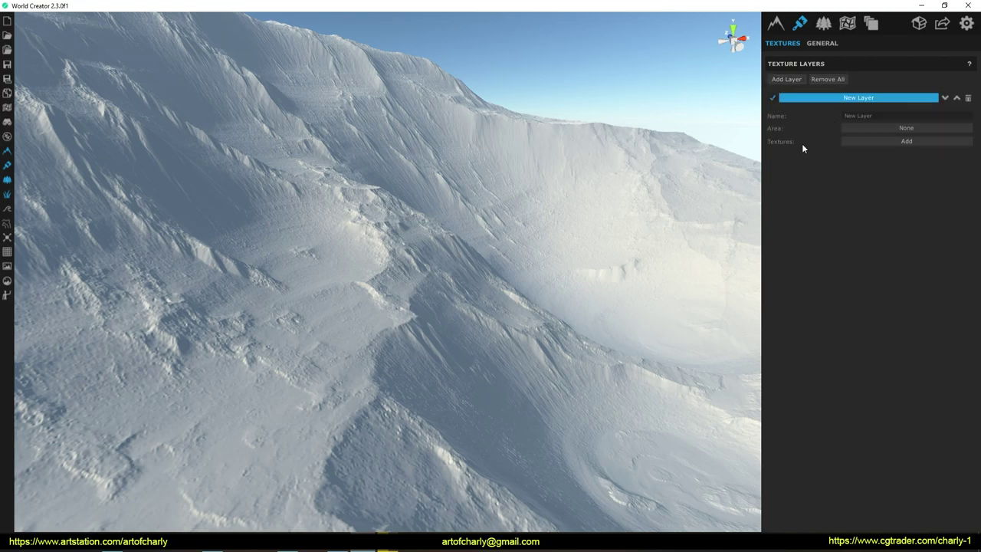
{"action": "left_click", "coordinate": [770, 151]}
{"action": "mouse_move", "coordinate": [774, 152]}
{"action": "left_mouse_down"}
{"action": "mouse_move", "coordinate": [942, 153]}
{"action": "mouse_move", "coordinate": [909, 148]}
{"action": "left_mouse_up"}
{"action": "mouse_move", "coordinate": [841, 154]}
{"action": "left_mouse_down"}
{"action": "mouse_move", "coordinate": [973, 150]}
{"action": "mouse_move", "coordinate": [904, 132]}
{"action": "left_mouse_up"}
{"action": "left_click", "coordinate": [900, 143]}
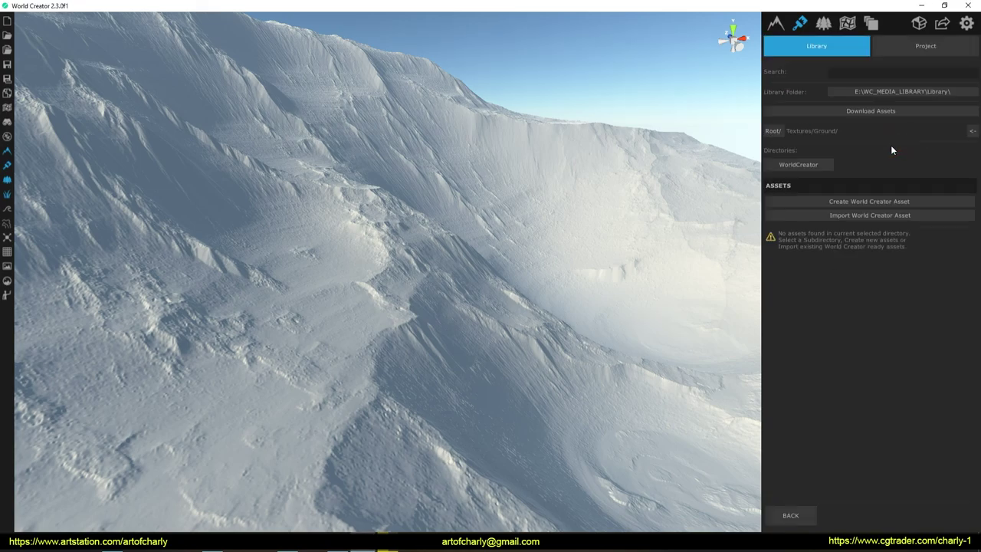
Fill 'New Layer' with the White texture from the WorldCreator ground folder, at tile size 4.00.
{"action": "left_click_drag", "start_coordinate": [761, 143], "coordinate": [813, 159]}
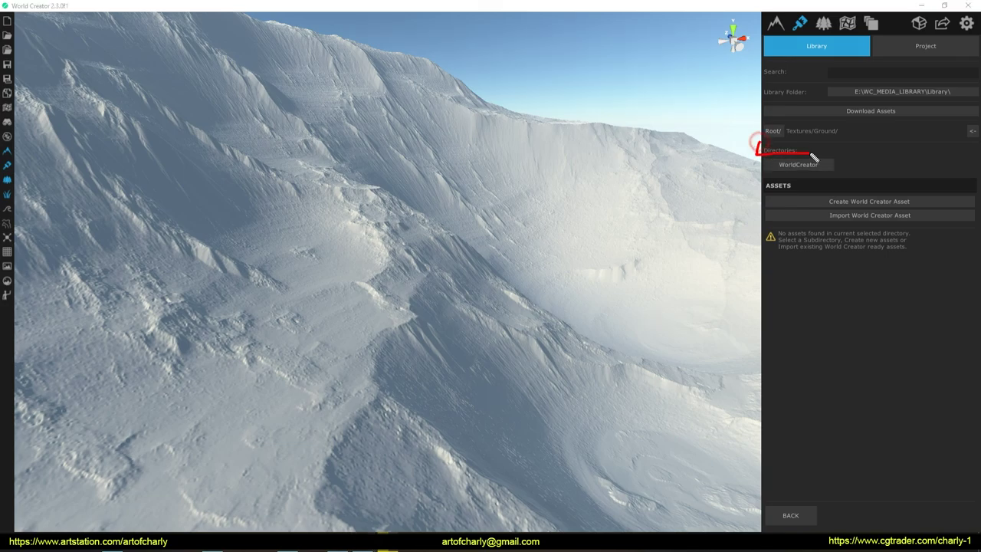
{"action": "left_click", "coordinate": [799, 164]}
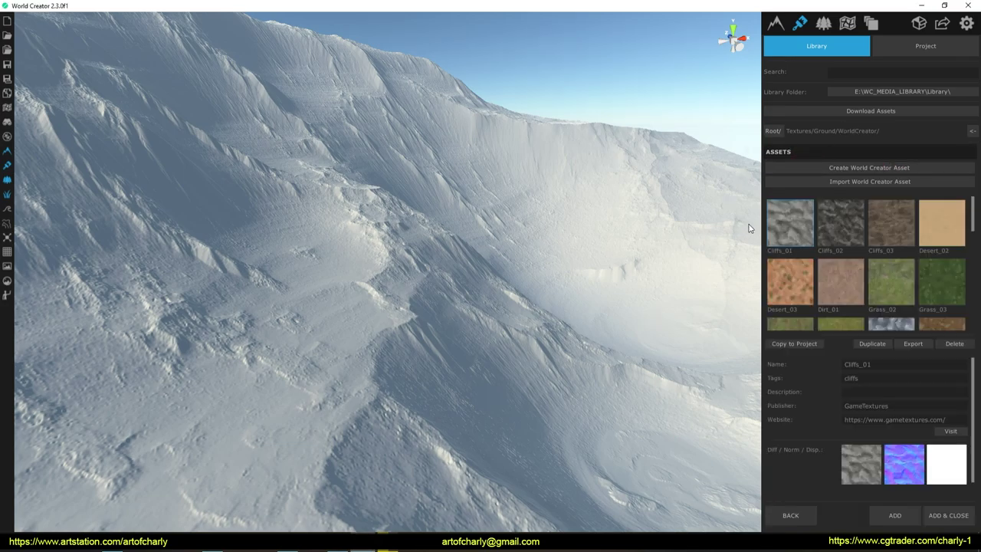
{"action": "scroll", "coordinate": [852, 238], "scroll_direction": "down", "scroll_amount": 3}
{"action": "scroll", "coordinate": [852, 237], "scroll_direction": "down", "scroll_amount": 2}
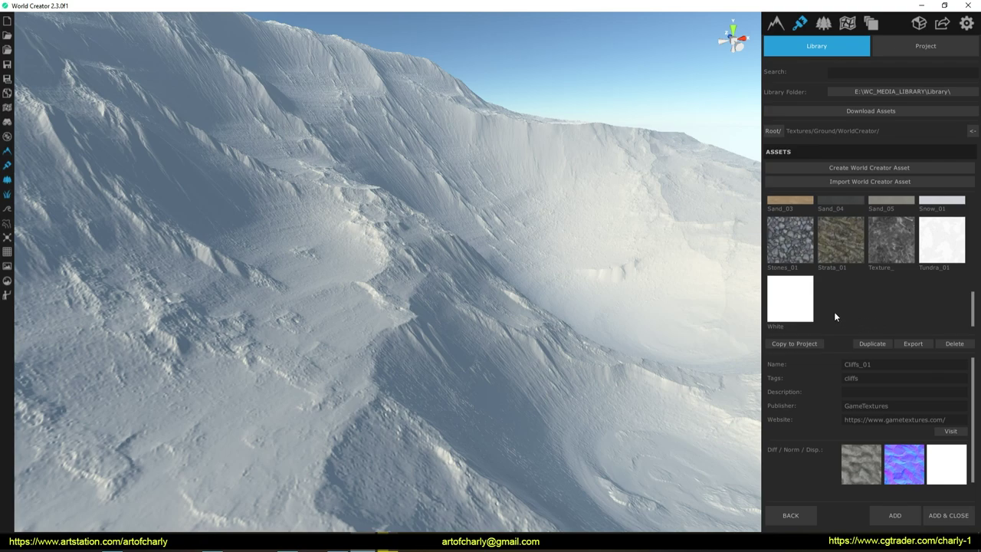
{"action": "left_click", "coordinate": [789, 307]}
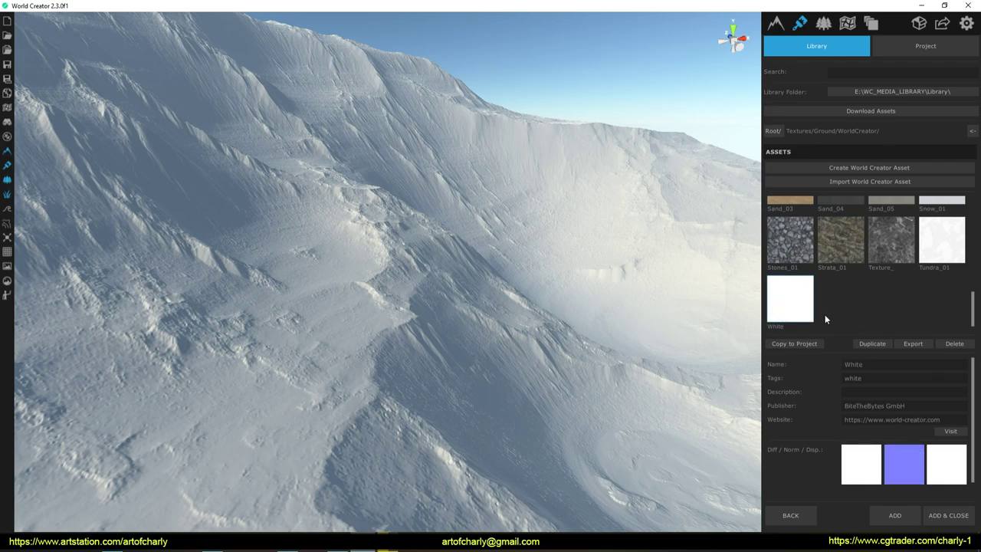
{"action": "left_click", "coordinate": [893, 515]}
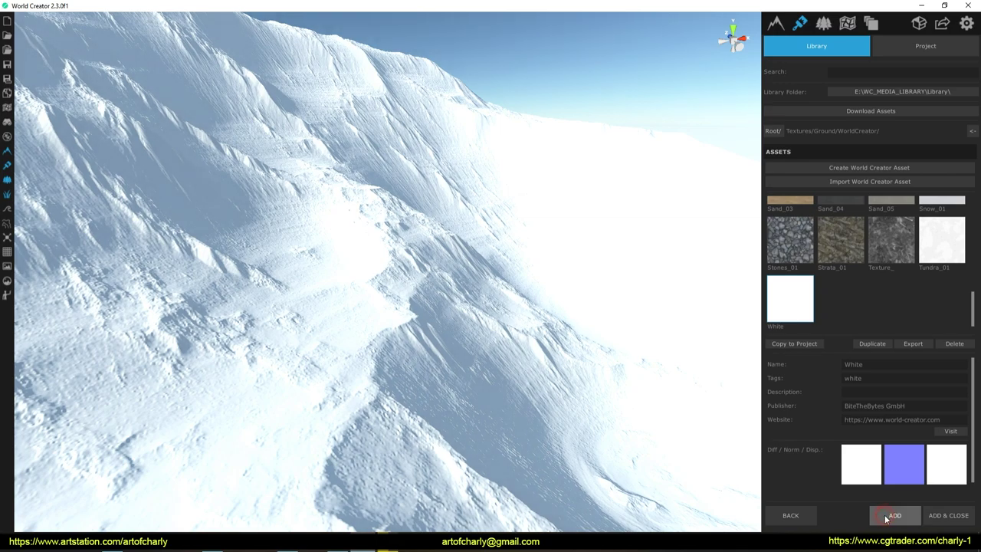
{"action": "left_click", "coordinate": [801, 516]}
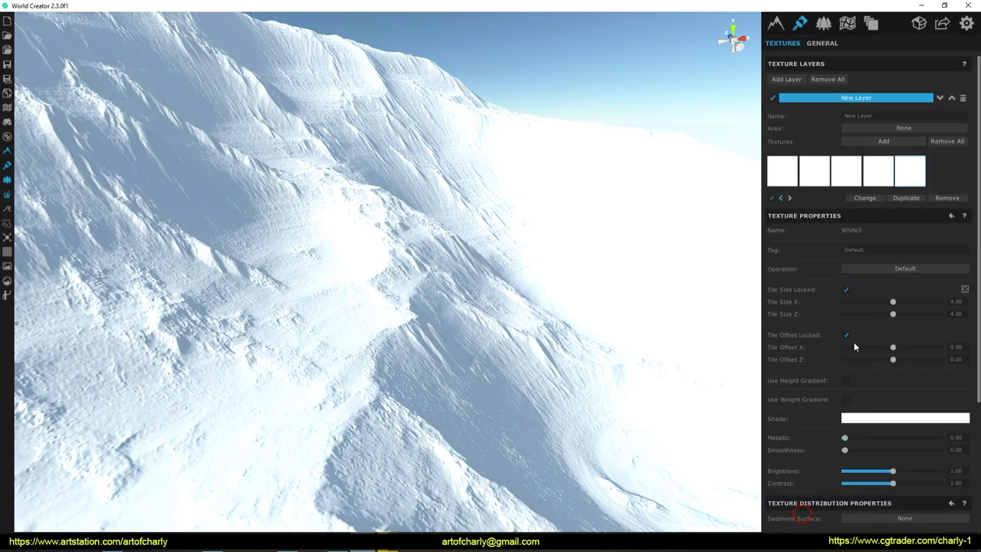
Inspect the five White textures in turn and select the first one.
{"action": "left_click", "coordinate": [782, 178]}
{"action": "left_click", "coordinate": [805, 178]}
{"action": "left_click", "coordinate": [879, 171]}
{"action": "left_click", "coordinate": [910, 172]}
{"action": "left_click", "coordinate": [771, 198]}
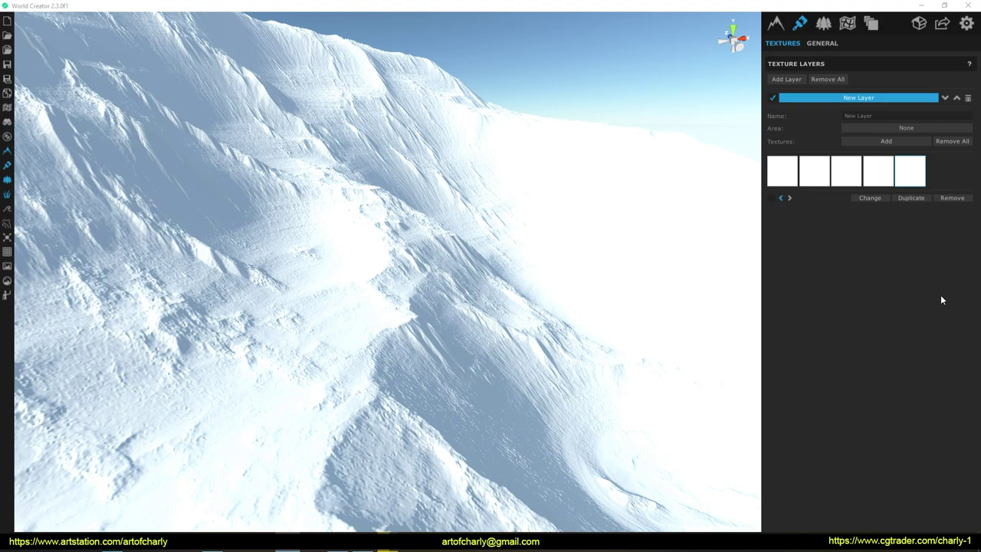
{"action": "left_click", "coordinate": [783, 171]}
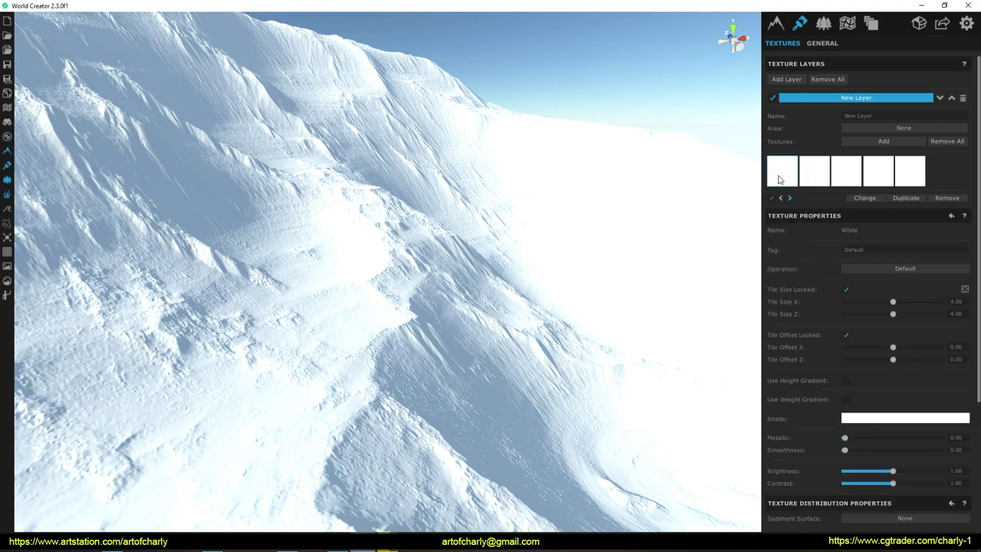
Enable Slope Select on the first White texture, with range 0–90 and smoothness 0.10.
{"action": "scroll", "coordinate": [817, 299], "scroll_direction": "down", "scroll_amount": 5}
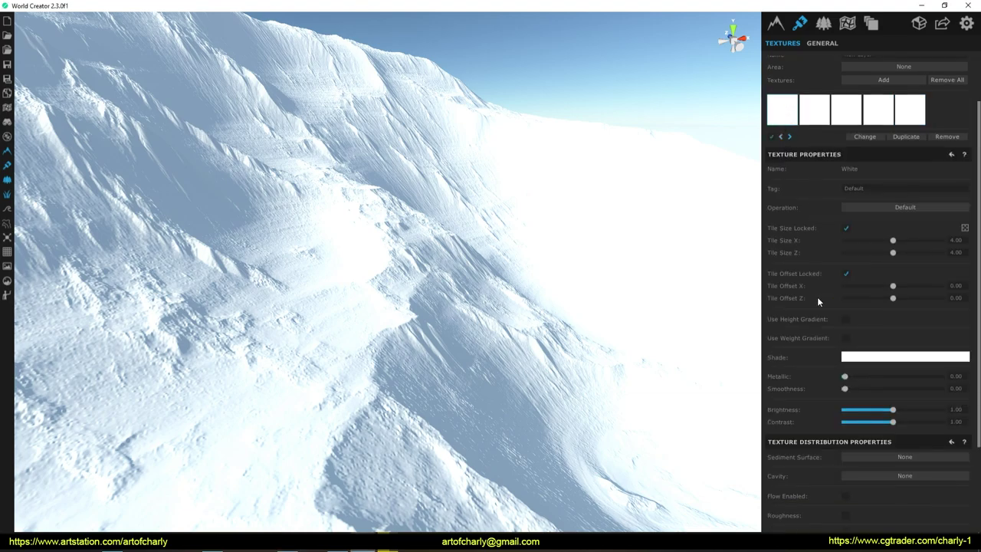
{"action": "scroll", "coordinate": [781, 429], "scroll_direction": "down", "scroll_amount": 1}
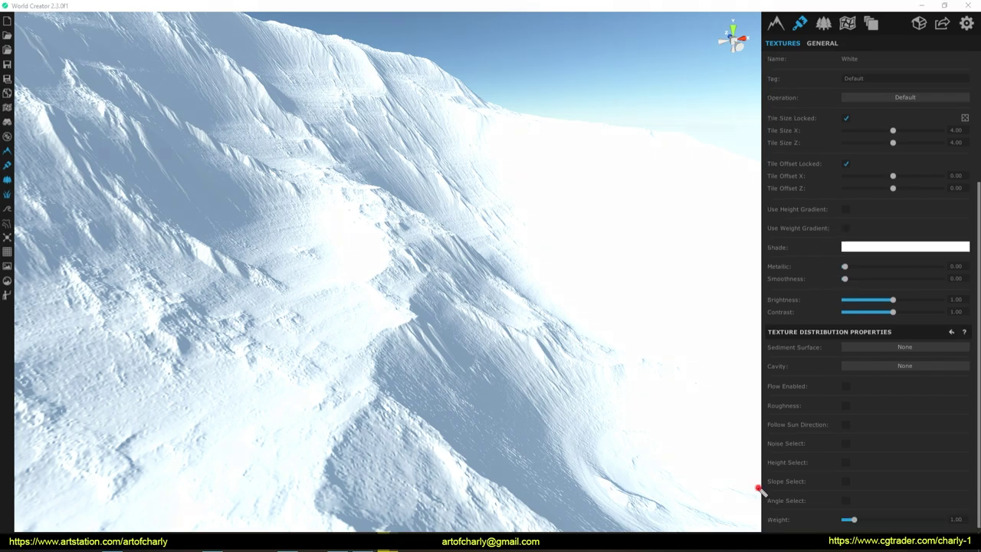
{"action": "left_click", "coordinate": [846, 483]}
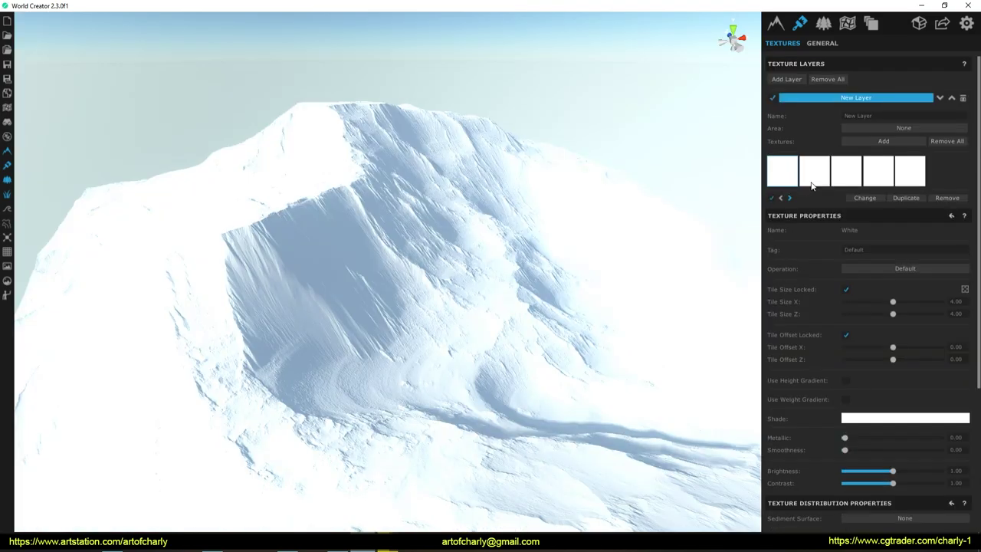
{"action": "left_click", "coordinate": [814, 175]}
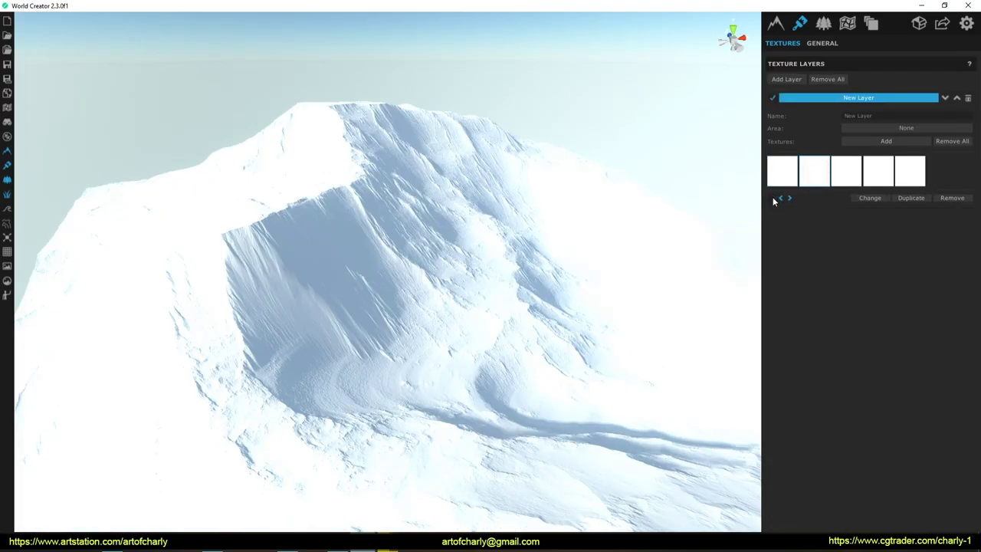
{"action": "scroll", "coordinate": [867, 469], "scroll_direction": "down", "scroll_amount": 5}
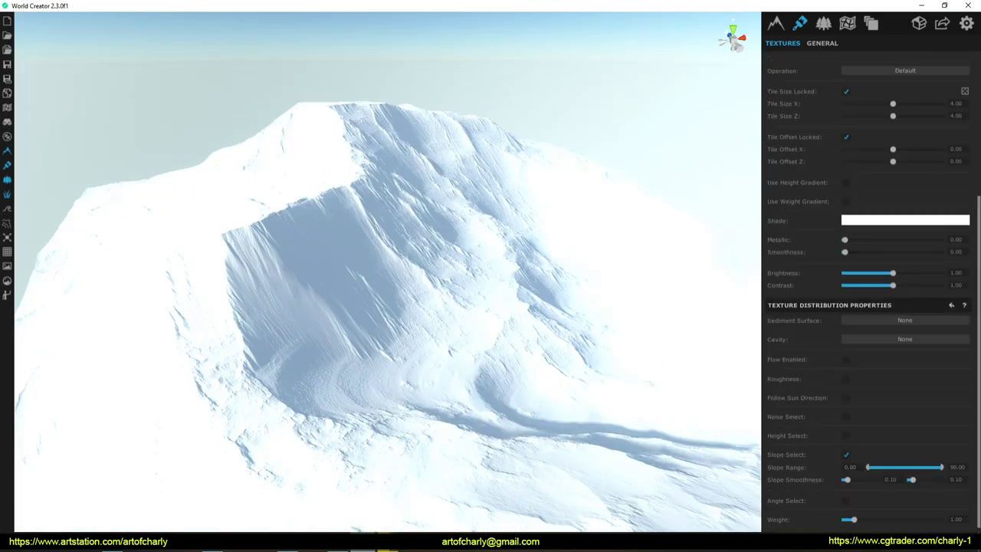
{"action": "scroll", "coordinate": [879, 416], "scroll_direction": "up", "scroll_amount": 2}
{"action": "scroll", "coordinate": [879, 417], "scroll_direction": "up", "scroll_amount": 3}
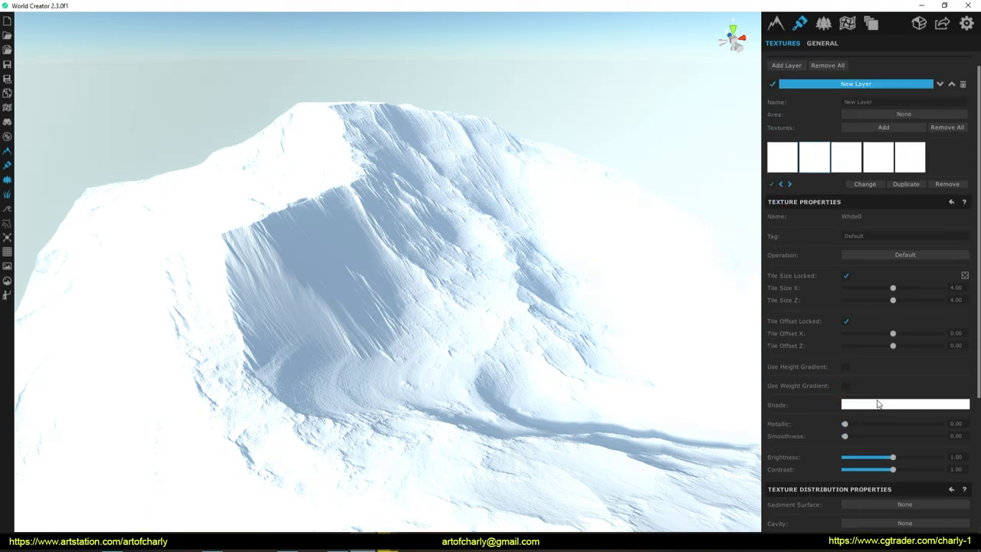
Shade the White texture red and limit it to slopes 34.11–68.12.
{"action": "left_click", "coordinate": [878, 403]}
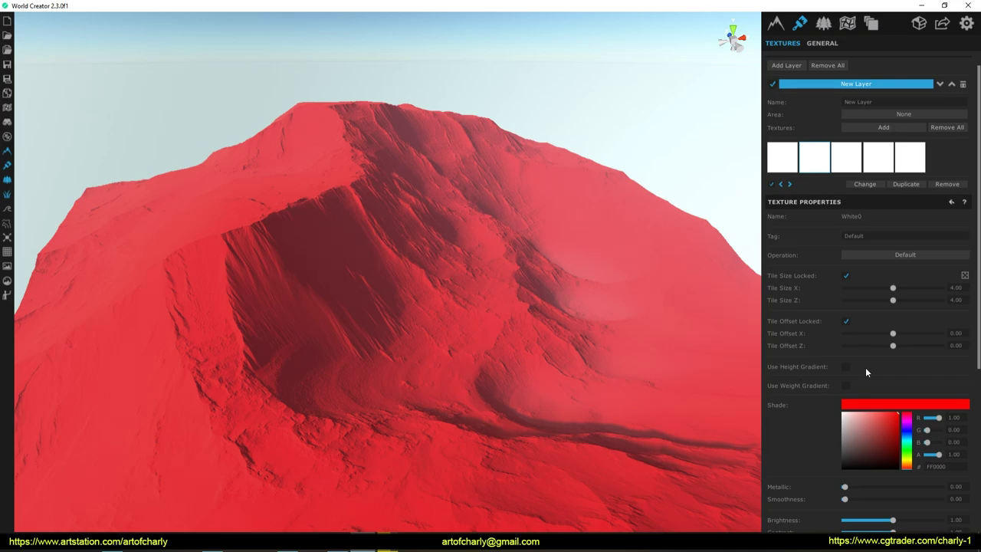
{"action": "scroll", "coordinate": [859, 372], "scroll_direction": "down", "scroll_amount": 2}
{"action": "scroll", "coordinate": [779, 368], "scroll_direction": "down", "scroll_amount": 5}
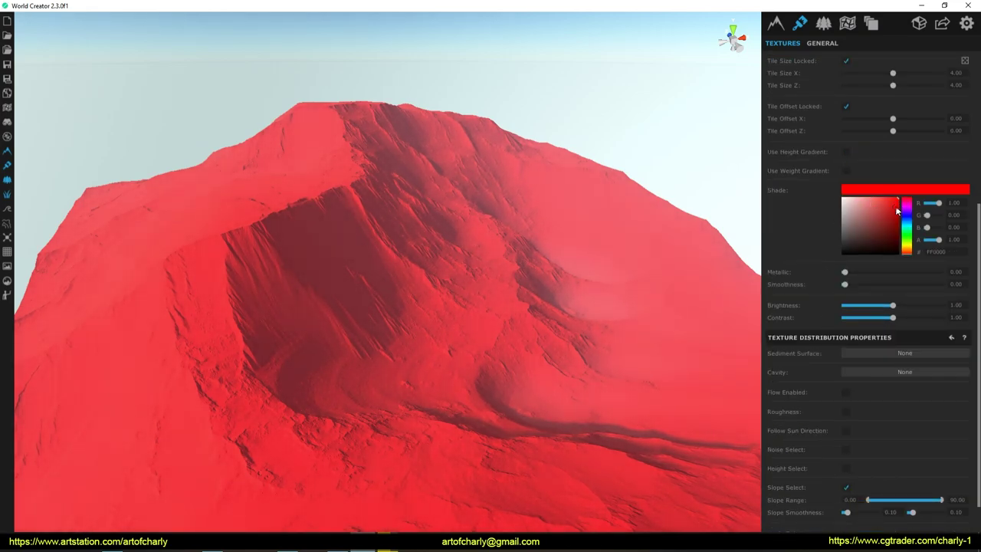
{"action": "scroll", "coordinate": [824, 287], "scroll_direction": "down", "scroll_amount": 1}
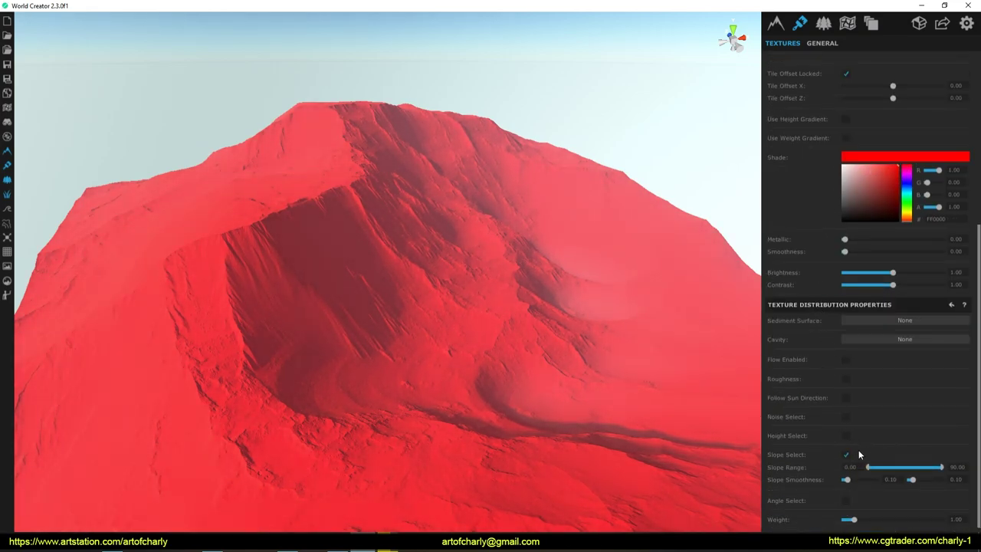
{"action": "left_click_drag", "start_coordinate": [868, 469], "coordinate": [925, 468]}
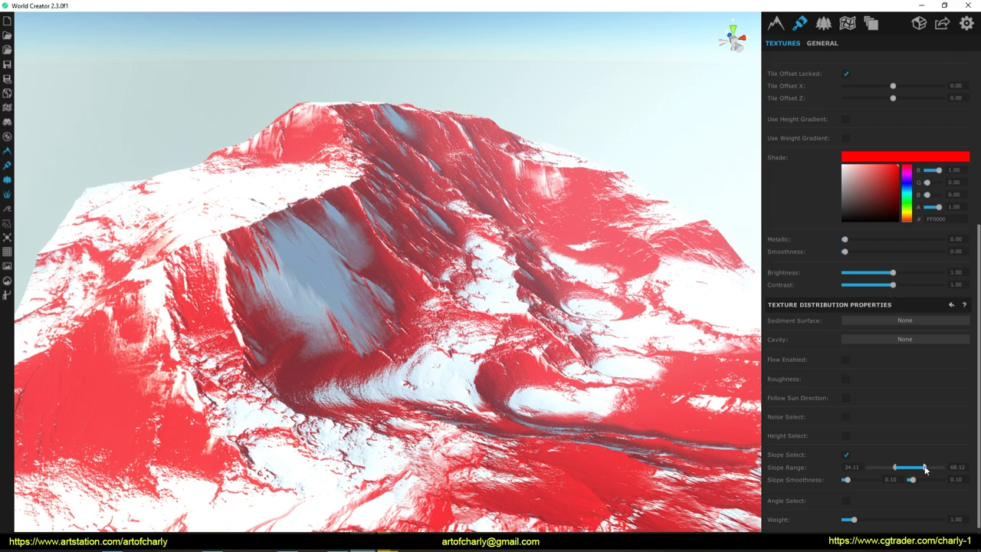
{"action": "scroll", "coordinate": [873, 262], "scroll_direction": "up", "scroll_amount": 2}
{"action": "scroll", "coordinate": [870, 265], "scroll_direction": "up", "scroll_amount": 5}
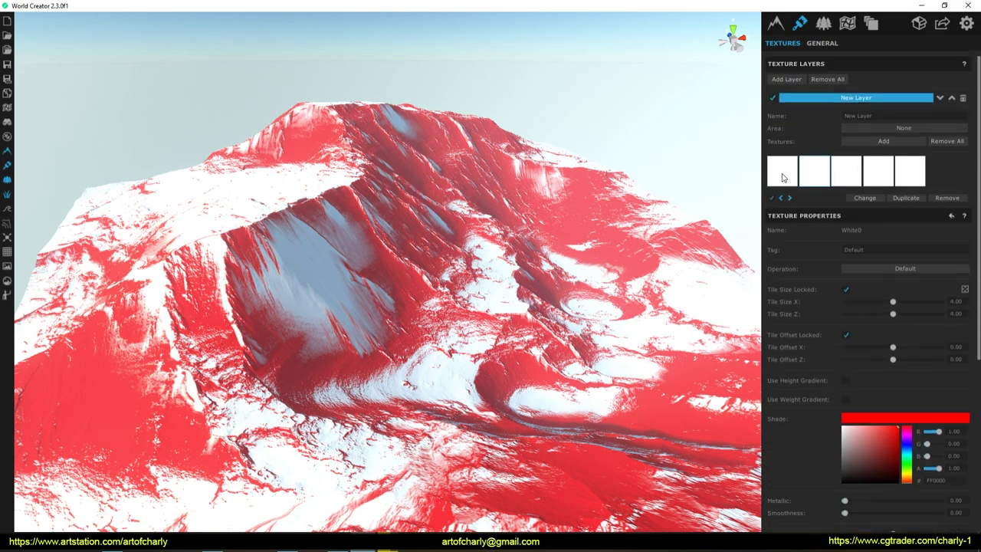
Enable White1, shade it green 00FF57, and limit it to slopes 0–15.35.
{"action": "left_click", "coordinate": [844, 175]}
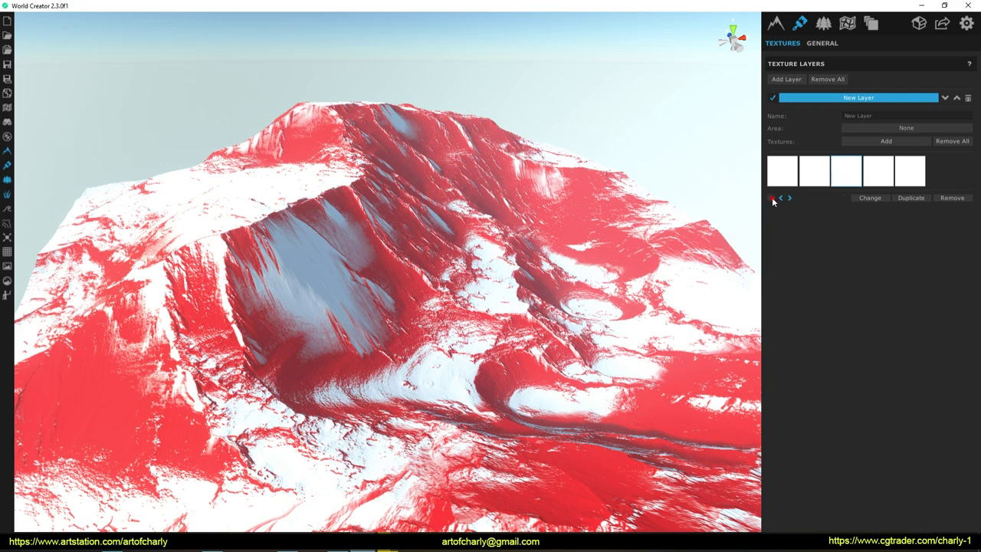
{"action": "left_click", "coordinate": [772, 198]}
{"action": "left_click", "coordinate": [907, 463]}
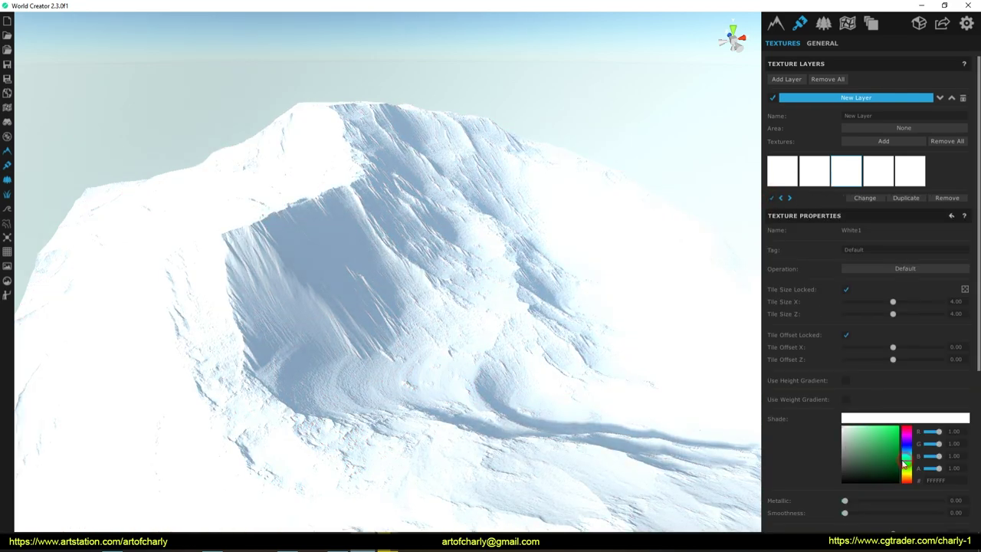
{"action": "left_click", "coordinate": [897, 428]}
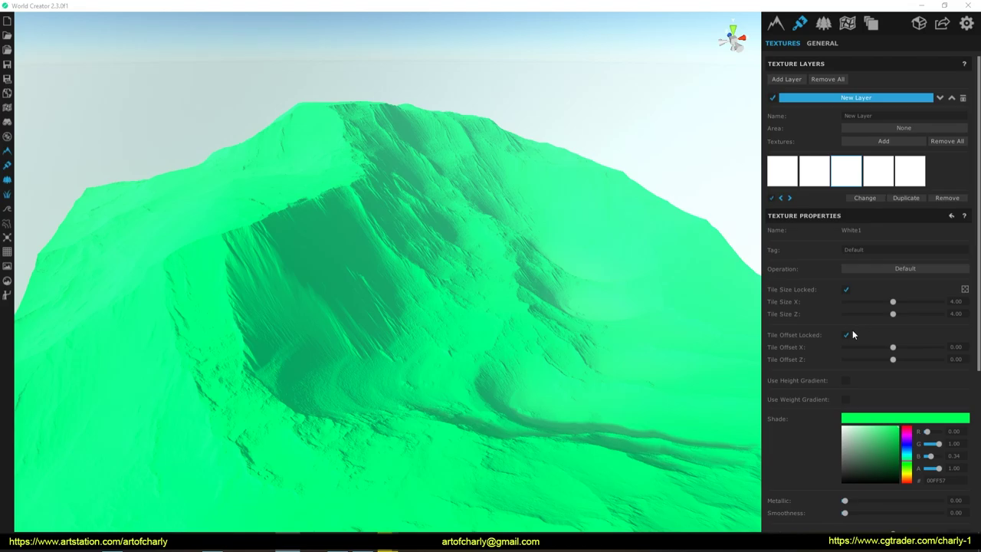
{"action": "scroll", "coordinate": [826, 383], "scroll_direction": "down", "scroll_amount": 5}
{"action": "left_click", "coordinate": [845, 482]}
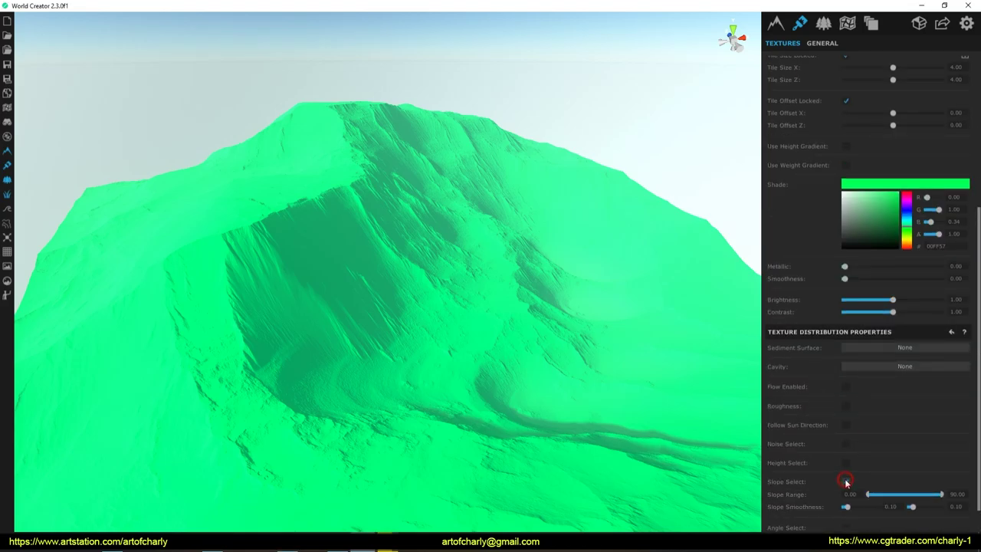
{"action": "left_click_drag", "start_coordinate": [941, 494], "coordinate": [880, 495]}
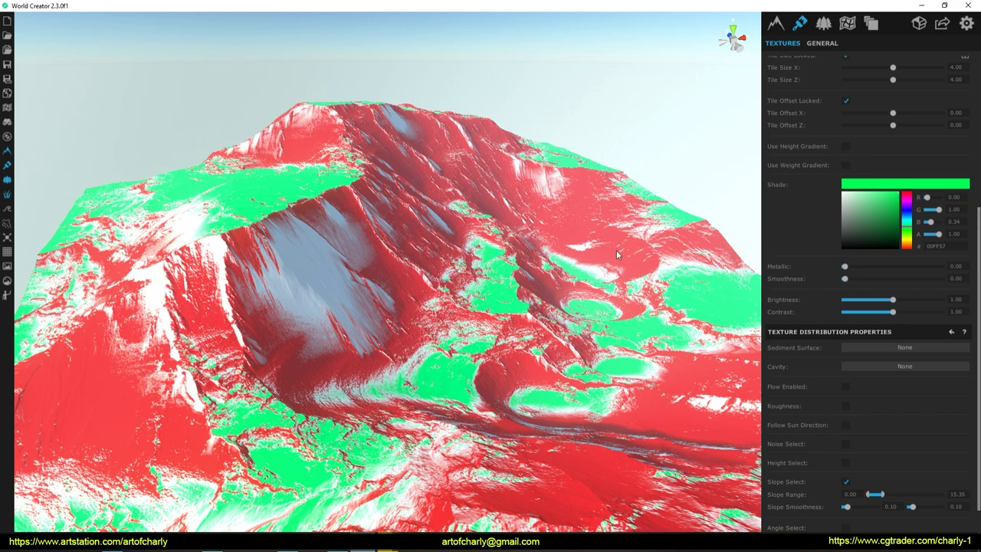
{"action": "scroll", "coordinate": [836, 234], "scroll_direction": "up", "scroll_amount": 3}
{"action": "scroll", "coordinate": [823, 248], "scroll_direction": "up", "scroll_amount": 2}
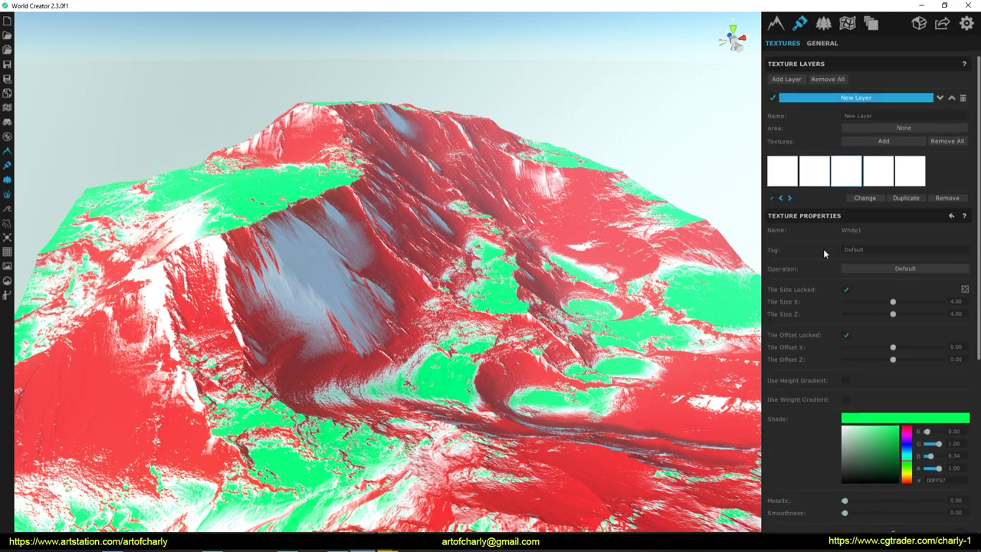
Enable White2, shade it FFBF00, and distribute it by flow, range 2.45–393.78, lower smoothness 2.10.
{"action": "left_click", "coordinate": [884, 179]}
{"action": "left_click", "coordinate": [772, 198]}
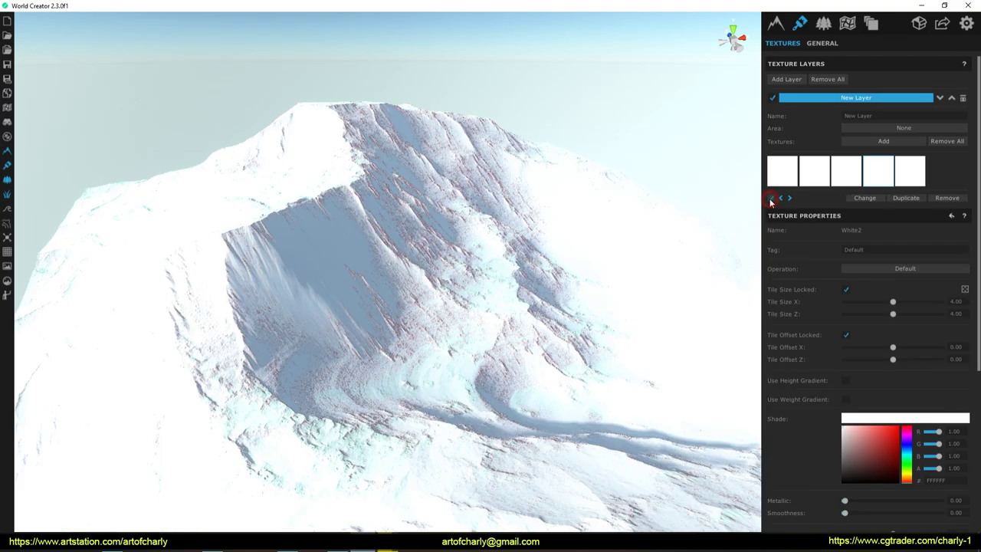
{"action": "left_click", "coordinate": [906, 477]}
{"action": "left_click", "coordinate": [899, 427]}
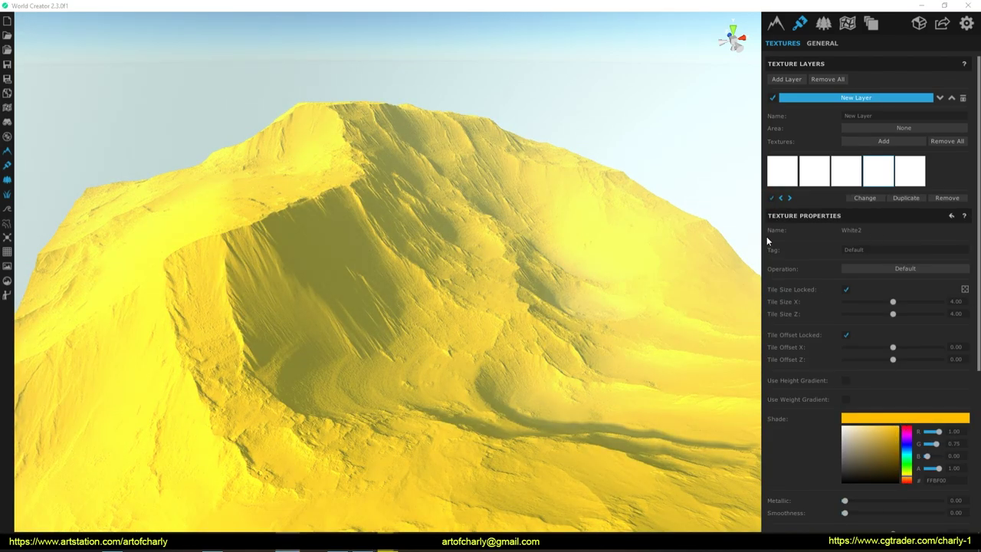
{"action": "scroll", "coordinate": [822, 353], "scroll_direction": "down", "scroll_amount": 3}
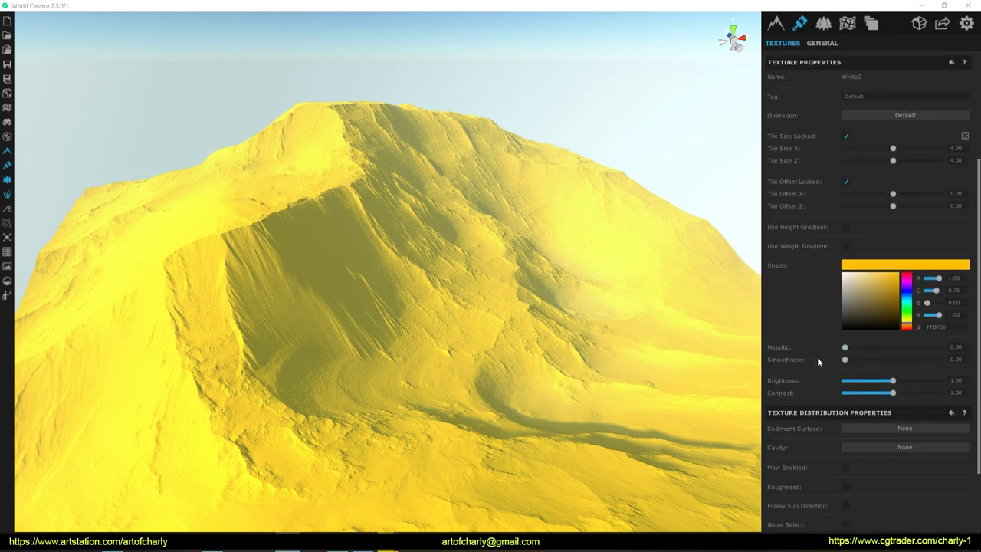
{"action": "scroll", "coordinate": [817, 357], "scroll_direction": "down", "scroll_amount": 2}
{"action": "left_click", "coordinate": [846, 387]}
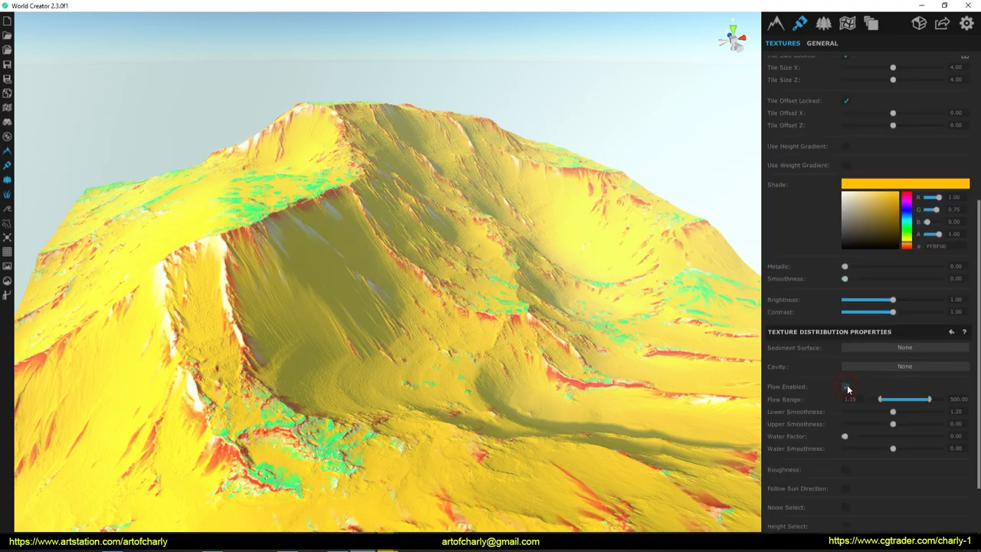
{"action": "left_click_drag", "start_coordinate": [893, 412], "coordinate": [935, 412]}
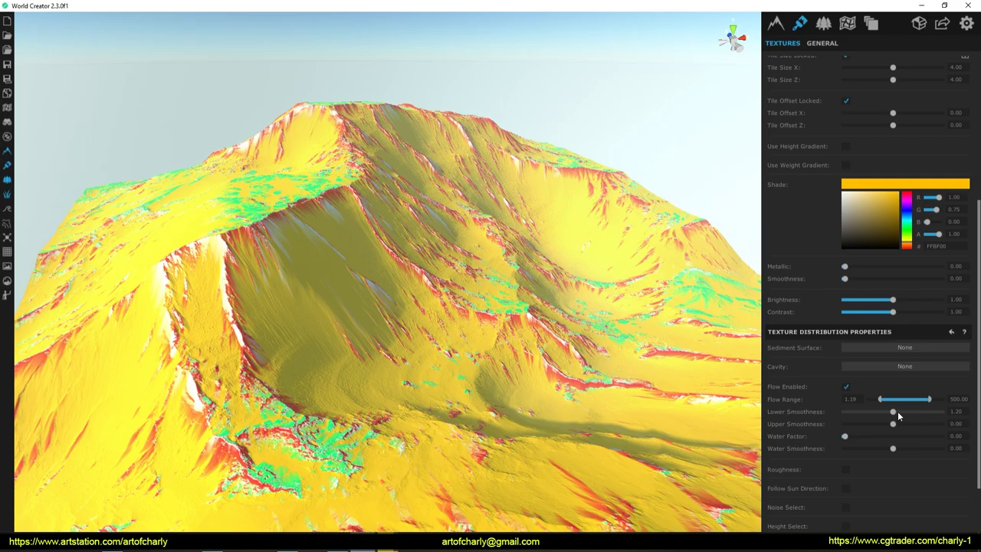
{"action": "left_click_drag", "start_coordinate": [878, 398], "coordinate": [880, 399]}
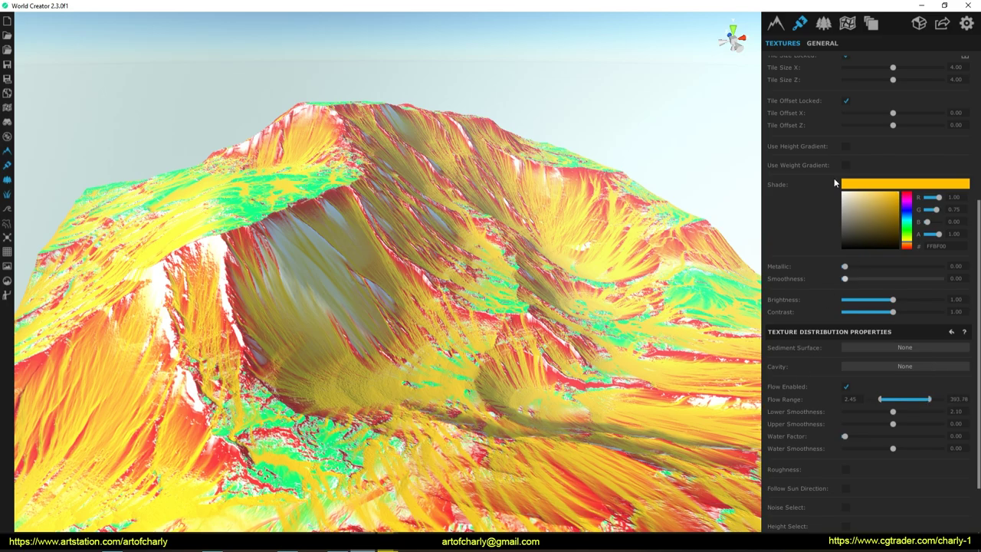
{"action": "scroll", "coordinate": [841, 223], "scroll_direction": "up", "scroll_amount": 2}
{"action": "scroll", "coordinate": [852, 253], "scroll_direction": "up", "scroll_amount": 3}
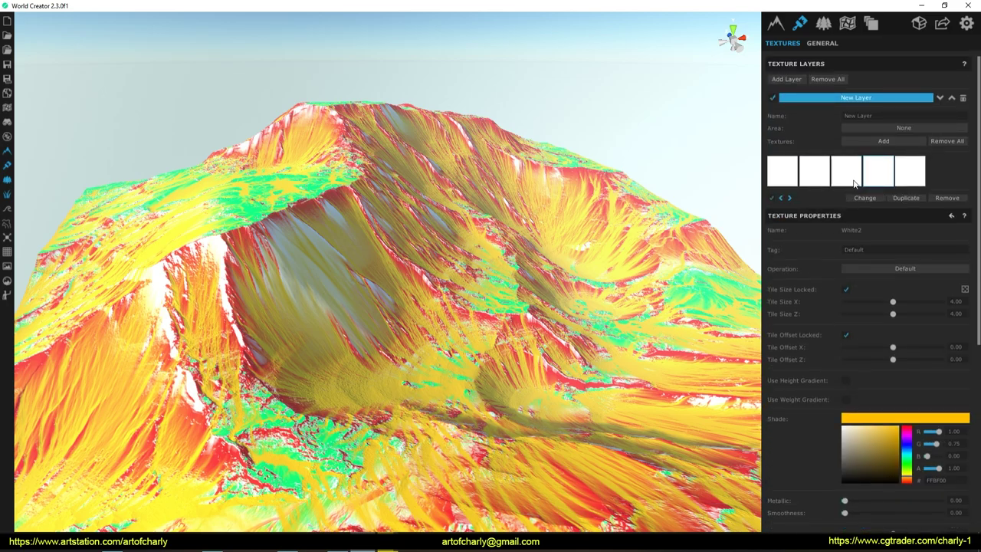
Toggle the yellow White2 texture off and on to compare its coverage.
{"action": "left_click", "coordinate": [772, 198]}
{"action": "left_click", "coordinate": [771, 198]}
{"action": "left_click", "coordinate": [772, 198]}
{"action": "left_click", "coordinate": [771, 198]}
{"action": "left_click", "coordinate": [772, 198]}
{"action": "left_click", "coordinate": [772, 198]}
{"action": "left_click", "coordinate": [900, 180]}
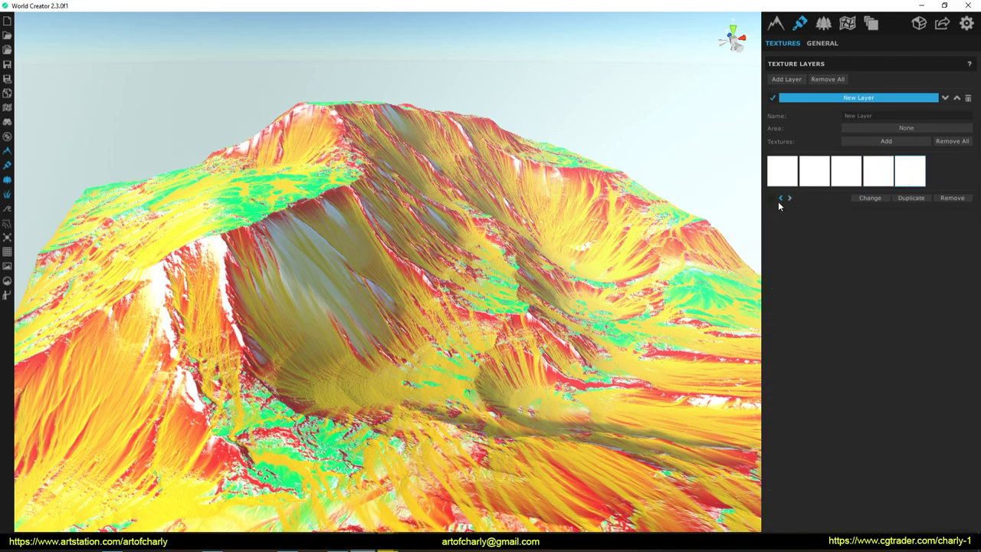
Enable White3, shade it blue 003AFF, and limit it to slopes about 31.44–33.37.
{"action": "left_click", "coordinate": [772, 198]}
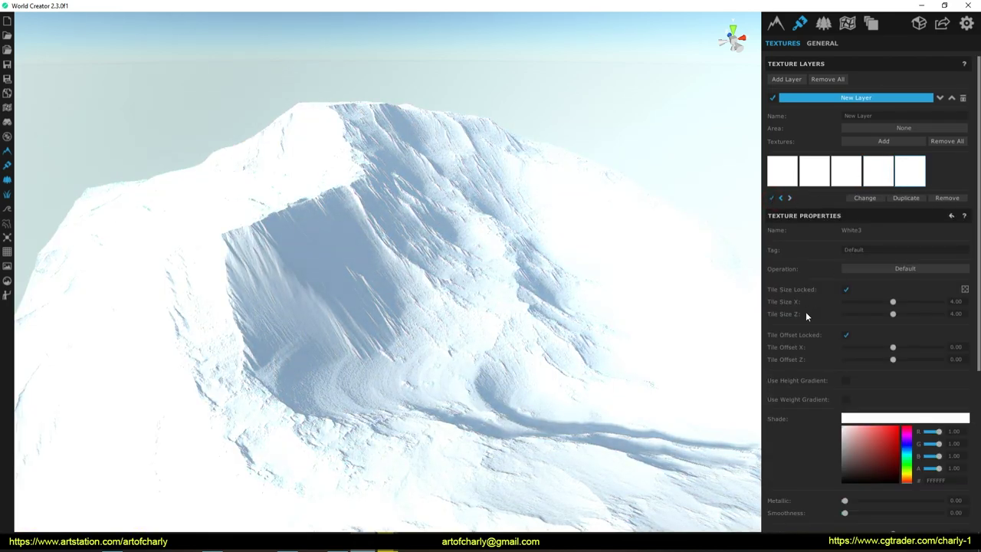
{"action": "left_click_drag", "start_coordinate": [906, 459], "coordinate": [907, 431]}
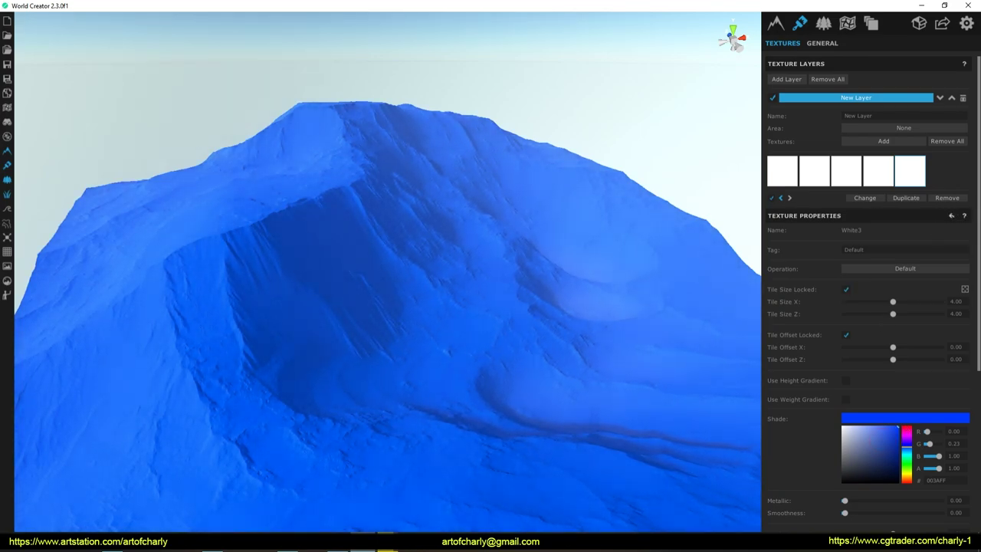
{"action": "scroll", "coordinate": [893, 302], "scroll_direction": "down", "scroll_amount": 5}
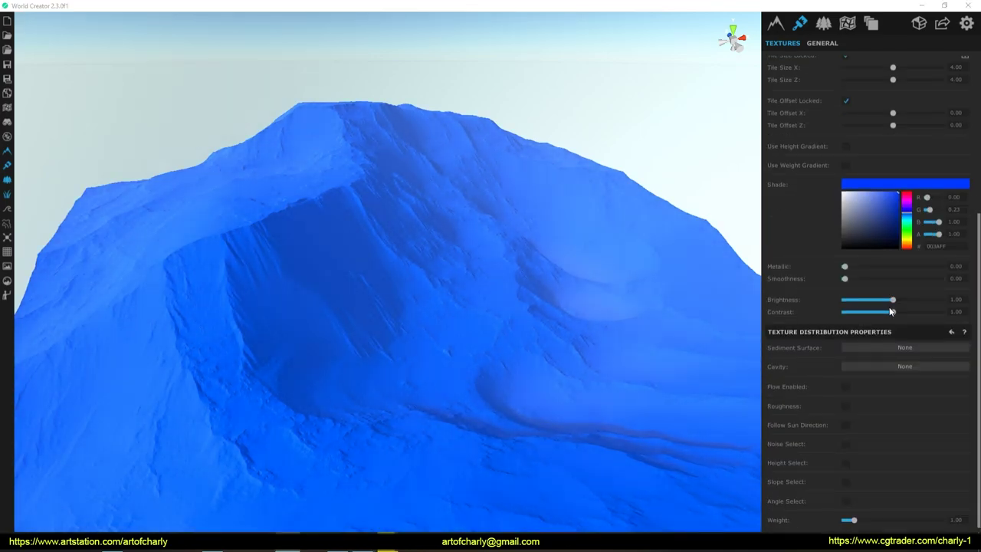
{"action": "left_click", "coordinate": [846, 481]}
{"action": "left_click_drag", "start_coordinate": [876, 467], "coordinate": [899, 469]}
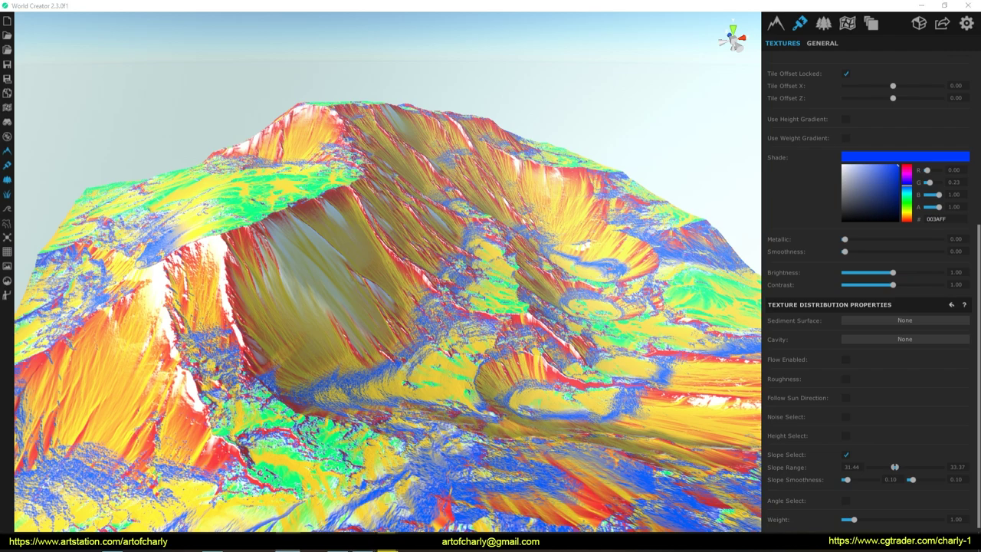
{"action": "scroll", "coordinate": [877, 263], "scroll_direction": "up", "scroll_amount": 4}
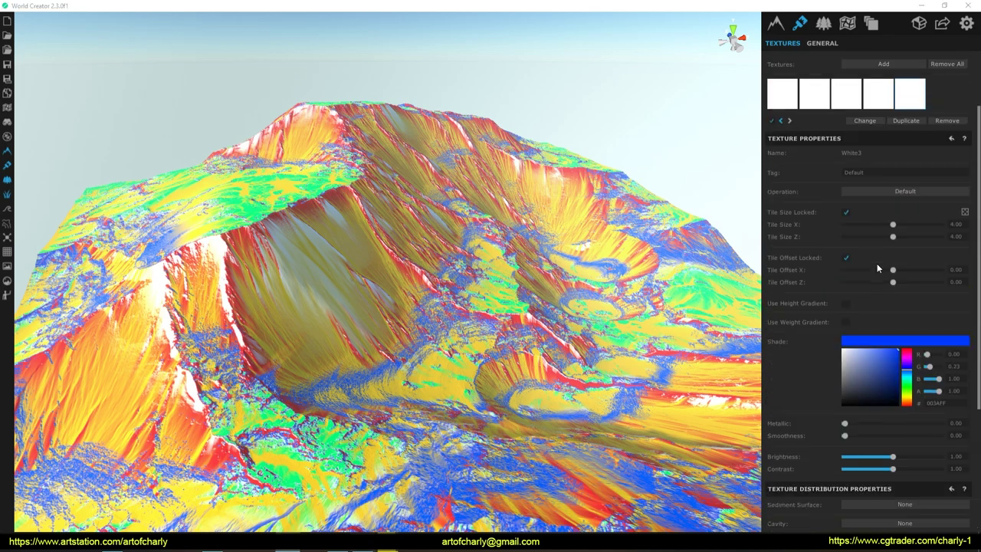
{"action": "scroll", "coordinate": [873, 270], "scroll_direction": "up", "scroll_amount": 2}
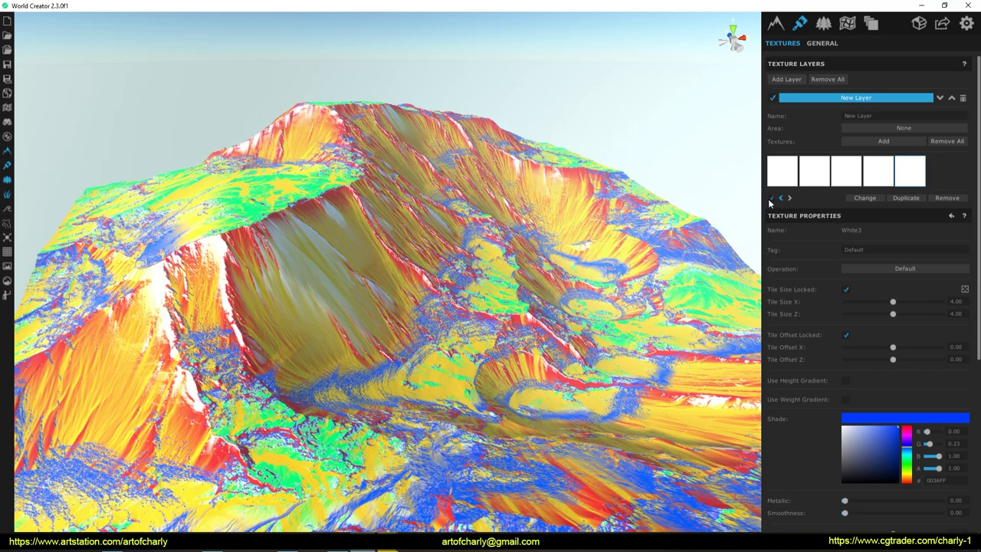
Turn off the blue, yellow, green and red textures to isolate the first texture.
{"action": "left_click", "coordinate": [771, 199]}
{"action": "left_click", "coordinate": [889, 177]}
{"action": "left_click", "coordinate": [771, 199]}
{"action": "left_click", "coordinate": [846, 172]}
{"action": "left_click", "coordinate": [771, 199]}
{"action": "left_click", "coordinate": [810, 176]}
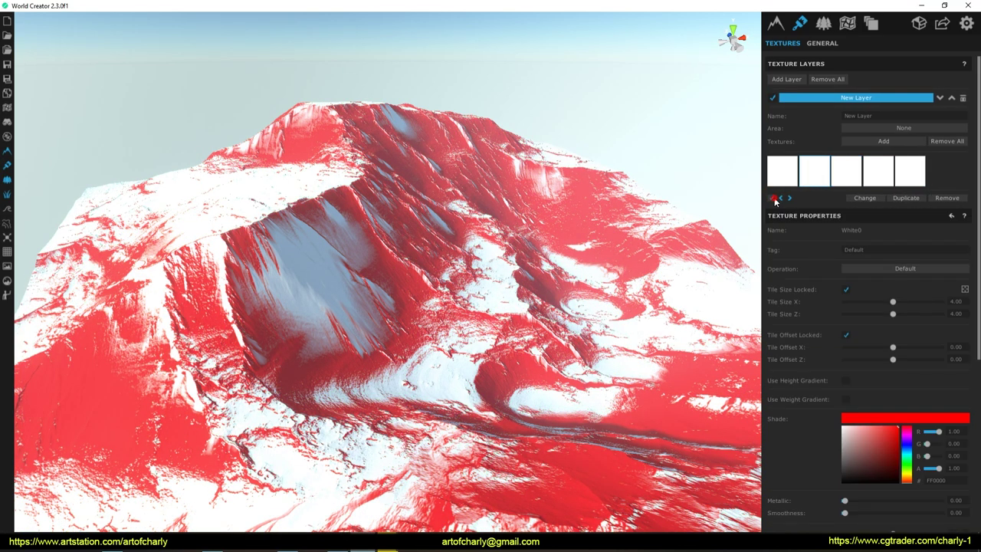
{"action": "left_click", "coordinate": [771, 198]}
{"action": "left_click", "coordinate": [780, 176]}
Re-enable White0 and White1 and recolour them from red and green to grey.
{"action": "left_click_drag", "start_coordinate": [847, 460], "coordinate": [832, 465]}
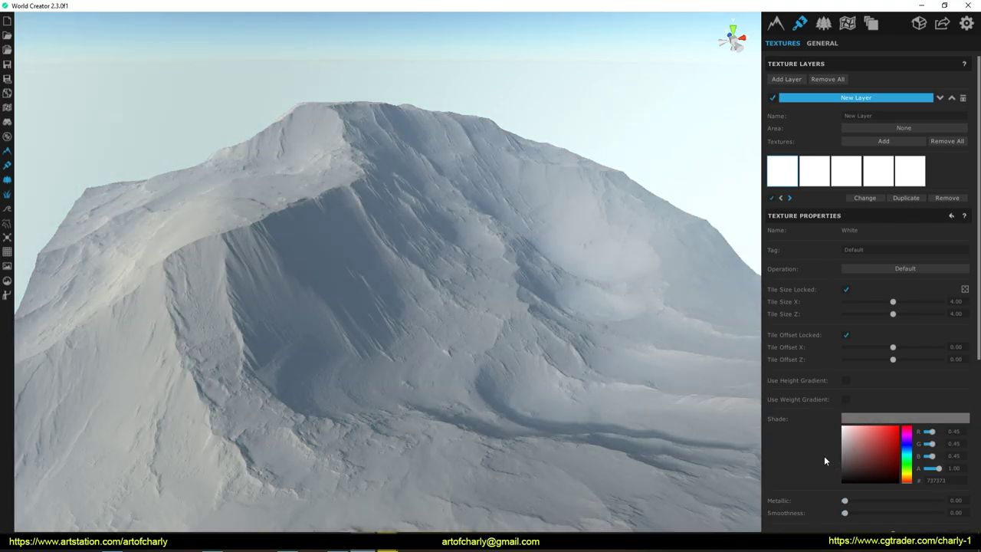
{"action": "left_click", "coordinate": [771, 199]}
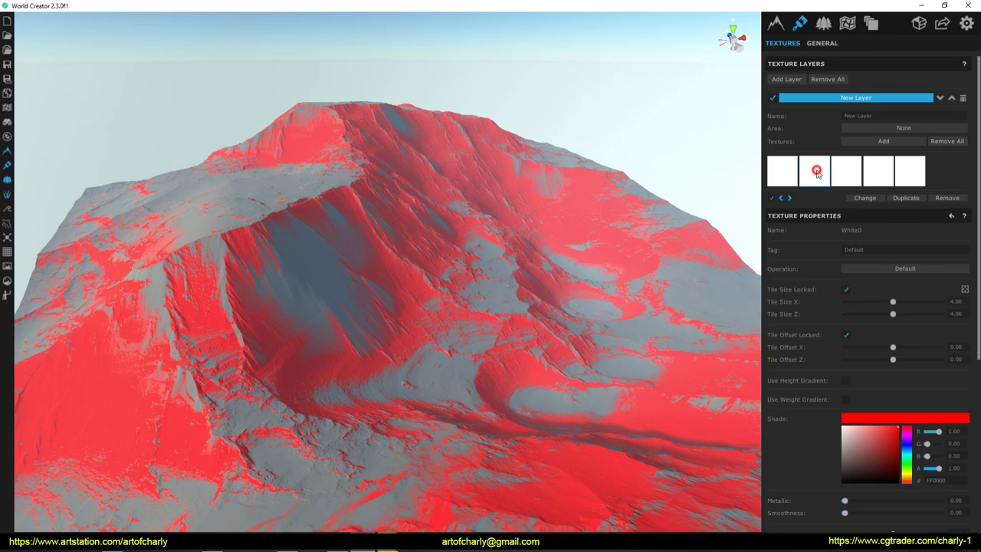
{"action": "left_click_drag", "start_coordinate": [858, 462], "coordinate": [804, 461]}
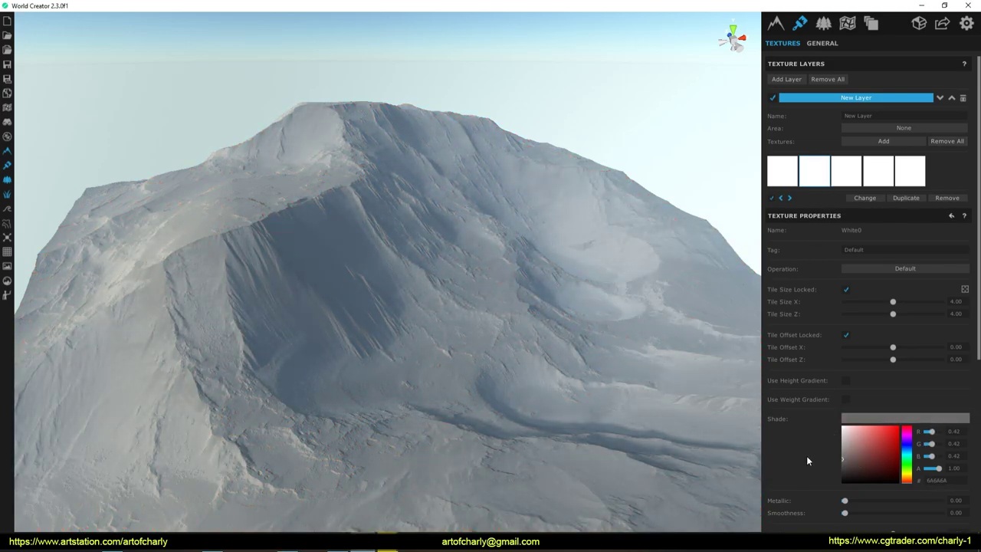
{"action": "left_click", "coordinate": [853, 175]}
{"action": "left_click", "coordinate": [772, 198]}
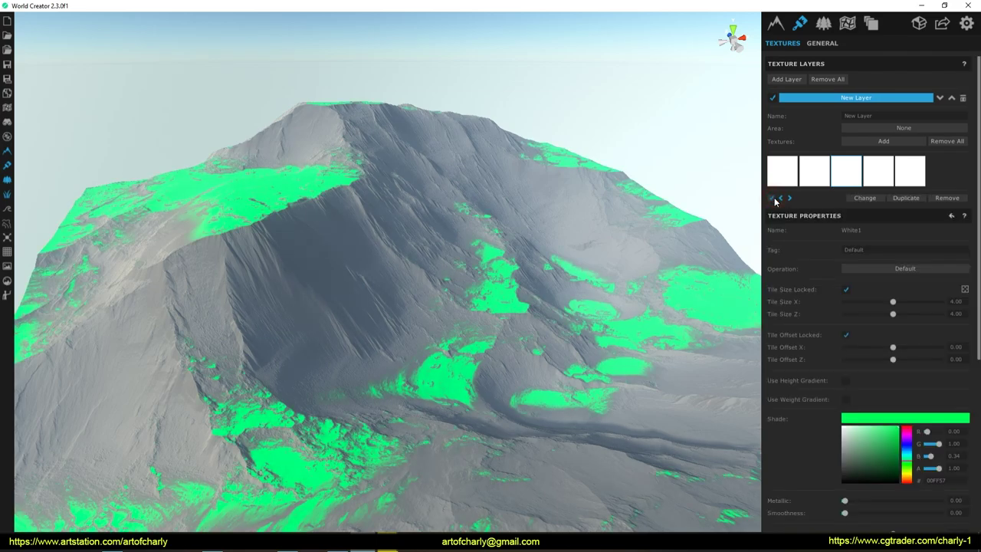
{"action": "left_click_drag", "start_coordinate": [845, 455], "coordinate": [801, 454]}
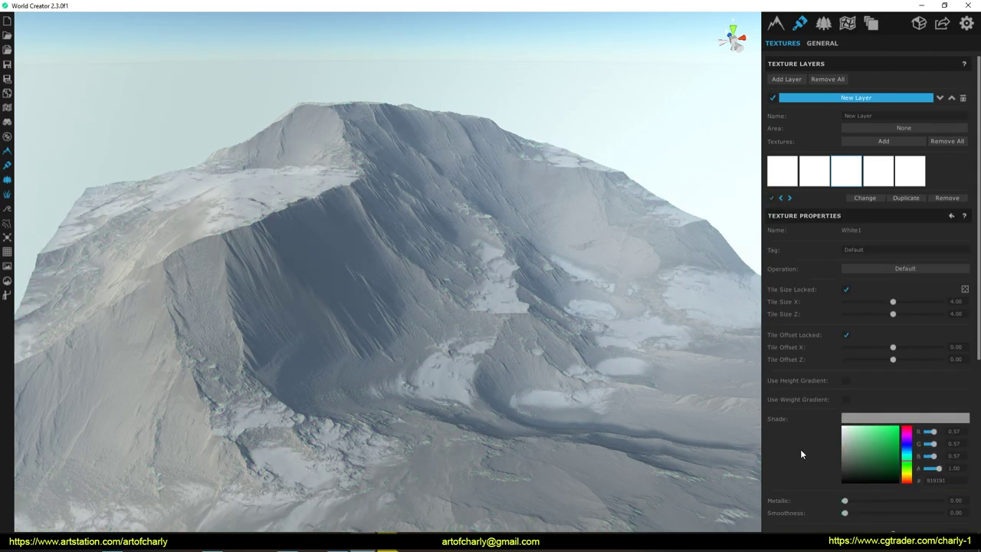
Re-enable White2 as light grey and White3 as dark grey, then darken the first texture's shade.
{"action": "left_click", "coordinate": [880, 168]}
{"action": "left_click", "coordinate": [772, 198]}
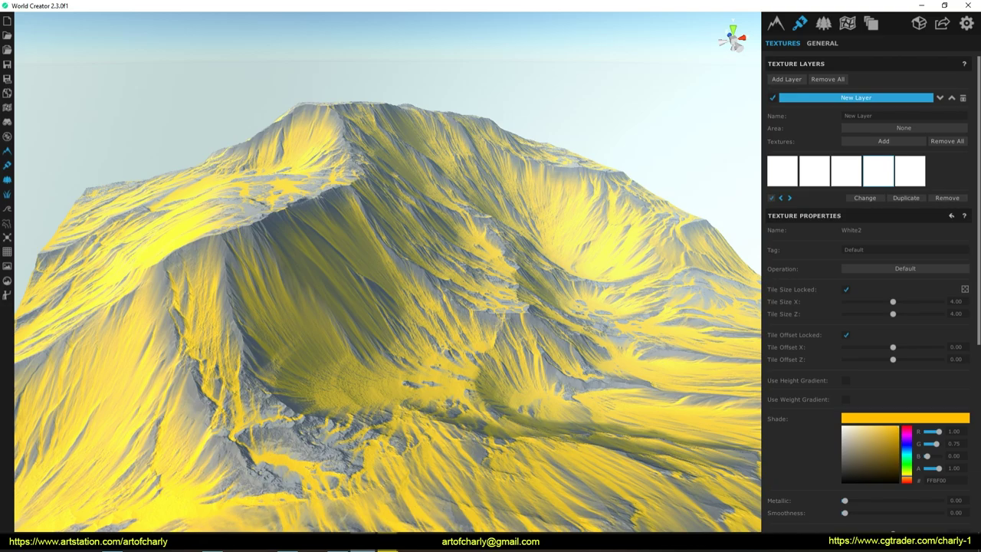
{"action": "mouse_move", "coordinate": [851, 441]}
{"action": "left_mouse_down"}
{"action": "mouse_move", "coordinate": [804, 416]}
{"action": "mouse_move", "coordinate": [795, 436]}
{"action": "mouse_move", "coordinate": [778, 441]}
{"action": "left_mouse_up"}
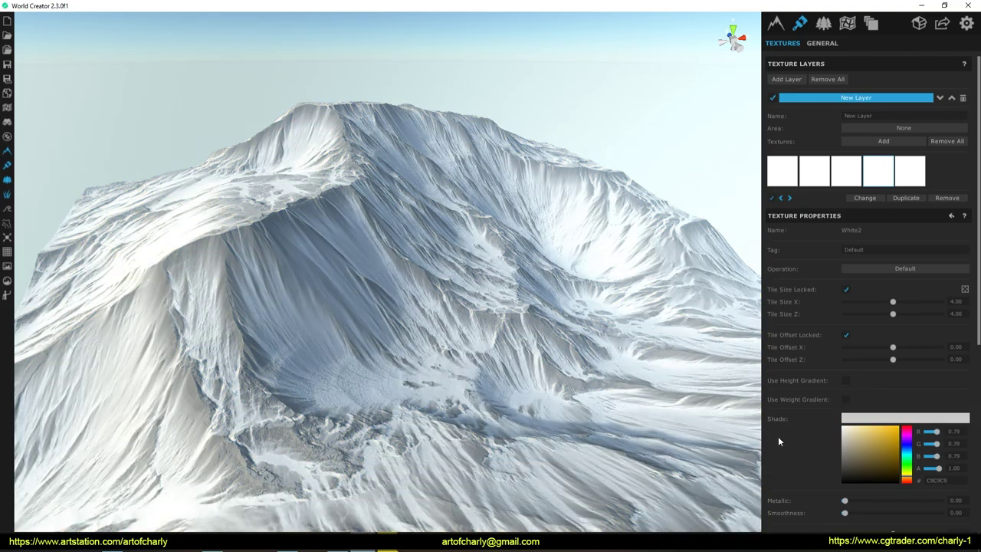
{"action": "left_click", "coordinate": [870, 184]}
{"action": "left_click", "coordinate": [773, 198]}
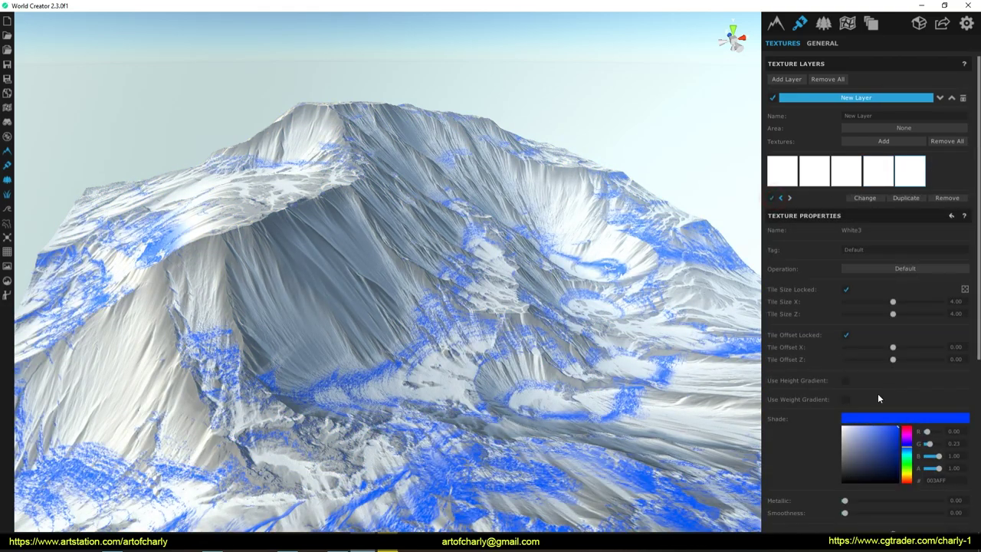
{"action": "mouse_move", "coordinate": [857, 459]}
{"action": "left_mouse_down"}
{"action": "mouse_move", "coordinate": [818, 466]}
{"action": "mouse_move", "coordinate": [837, 475]}
{"action": "left_mouse_up"}
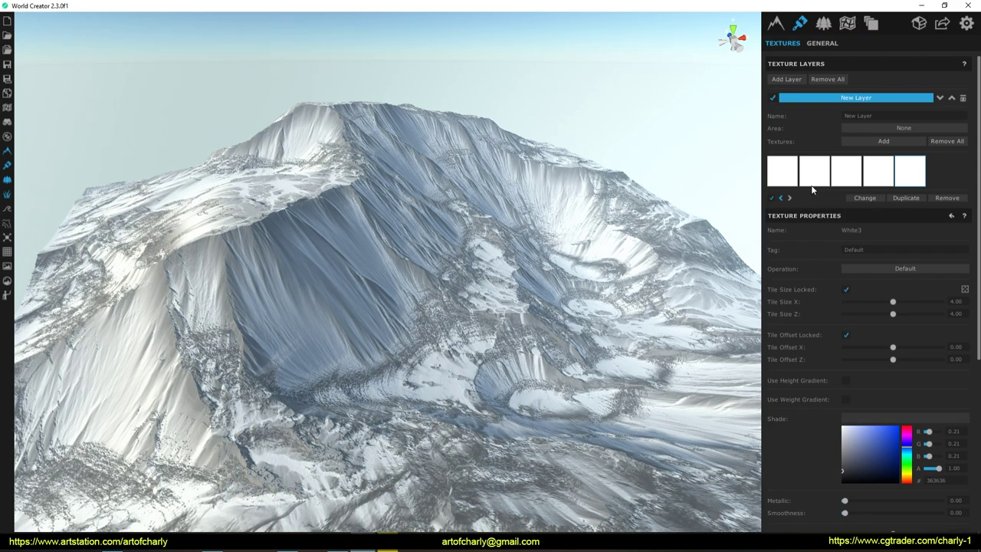
{"action": "left_click", "coordinate": [782, 170]}
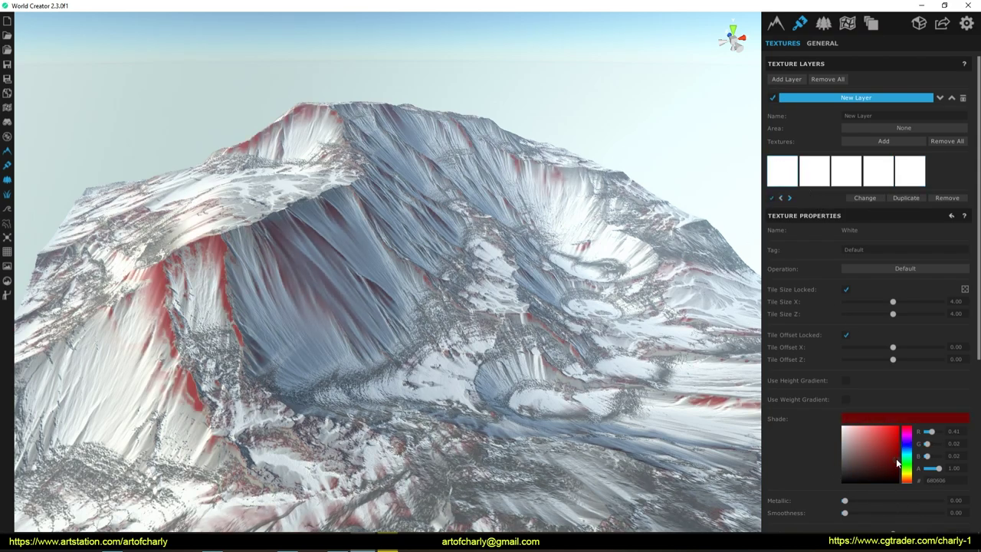
{"action": "left_click", "coordinate": [850, 466]}
Review the first three textures' shade and distribution settings.
{"action": "scroll", "coordinate": [776, 454], "scroll_direction": "down", "scroll_amount": 4}
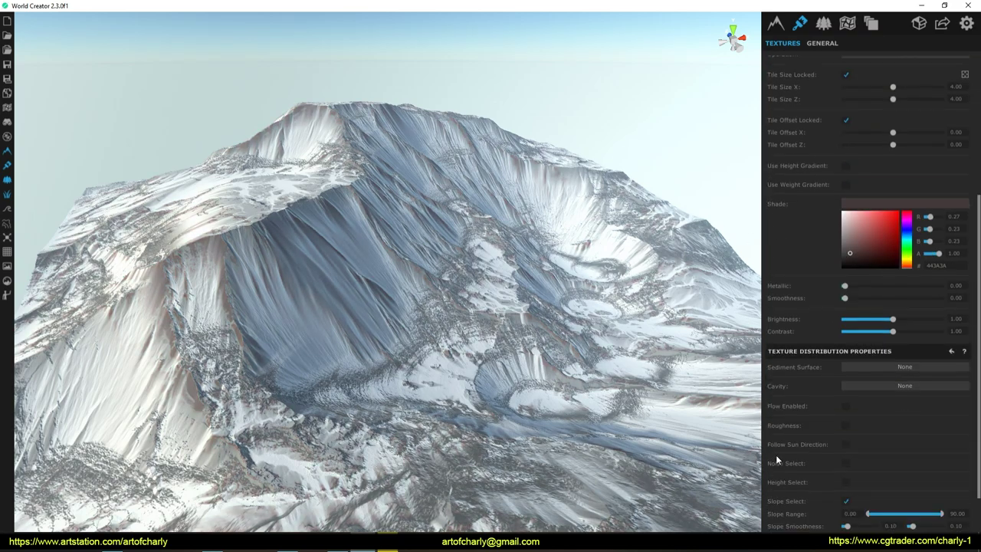
{"action": "scroll", "coordinate": [788, 465], "scroll_direction": "down", "scroll_amount": 1}
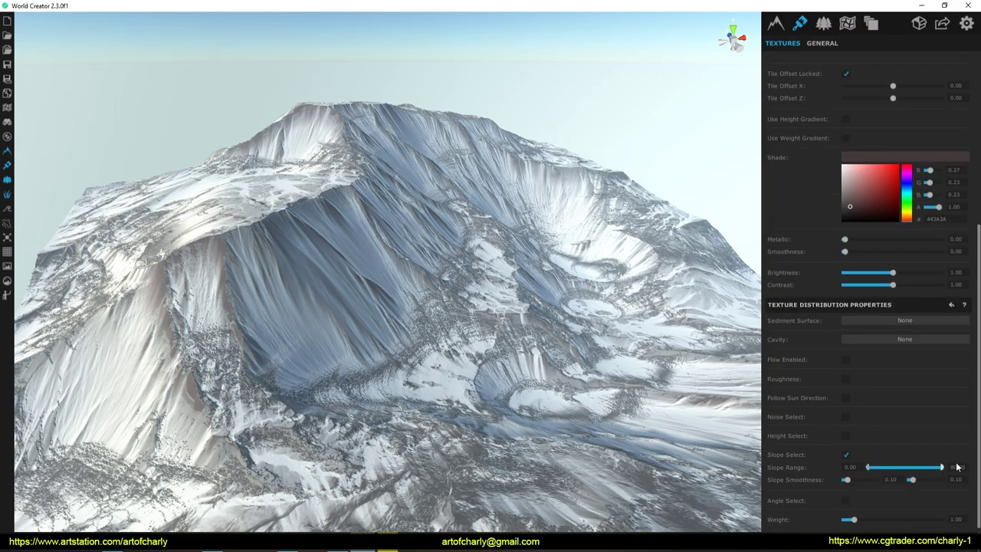
{"action": "scroll", "coordinate": [825, 189], "scroll_direction": "up", "scroll_amount": 5}
{"action": "left_click", "coordinate": [820, 182]}
{"action": "scroll", "coordinate": [821, 382], "scroll_direction": "down", "scroll_amount": 4}
{"action": "scroll", "coordinate": [830, 432], "scroll_direction": "down", "scroll_amount": 1}
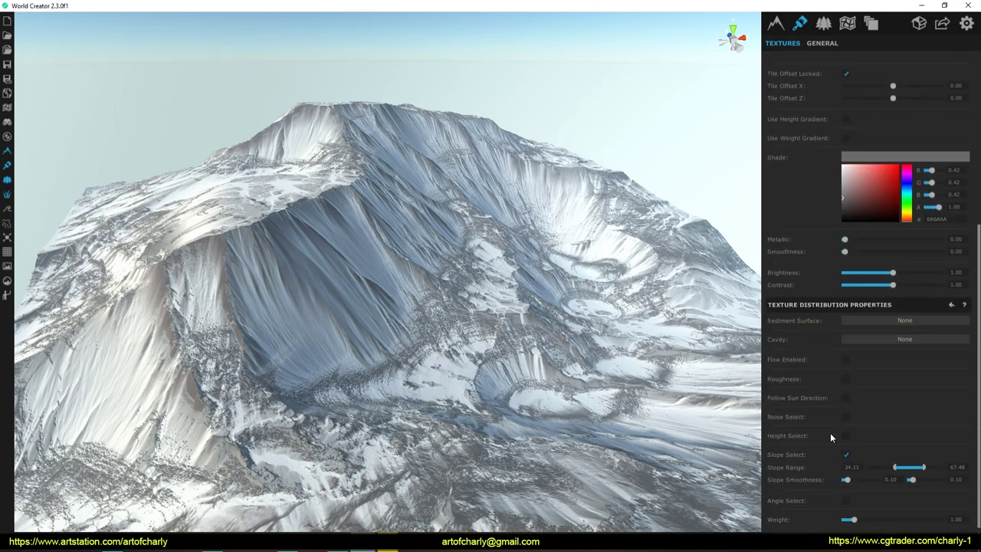
{"action": "scroll", "coordinate": [821, 386], "scroll_direction": "up", "scroll_amount": 4}
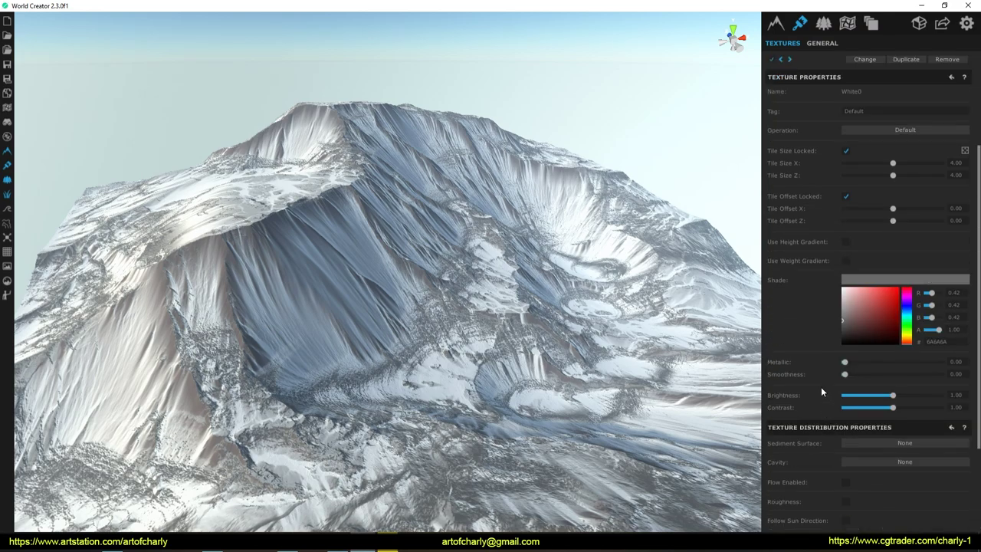
{"action": "scroll", "coordinate": [867, 236], "scroll_direction": "up", "scroll_amount": 1}
{"action": "left_click", "coordinate": [845, 175]}
{"action": "scroll", "coordinate": [799, 388], "scroll_direction": "down", "scroll_amount": 1}
{"action": "scroll", "coordinate": [797, 388], "scroll_direction": "down", "scroll_amount": 3}
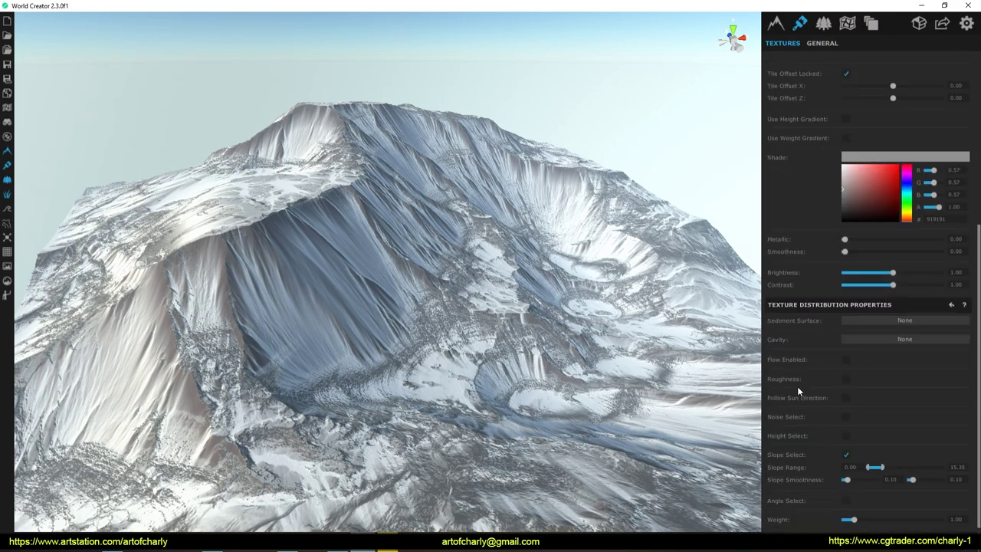
{"action": "scroll", "coordinate": [891, 467], "scroll_direction": "up", "scroll_amount": 4}
Adjust White2's distribution range slider.
{"action": "left_click", "coordinate": [882, 166]}
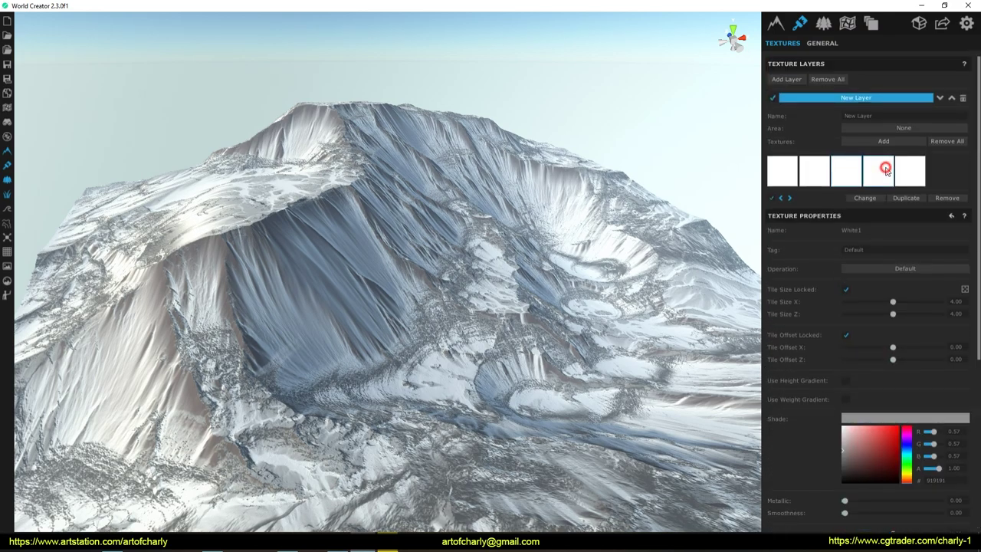
{"action": "scroll", "coordinate": [835, 379], "scroll_direction": "down", "scroll_amount": 2}
{"action": "scroll", "coordinate": [801, 388], "scroll_direction": "down", "scroll_amount": 3}
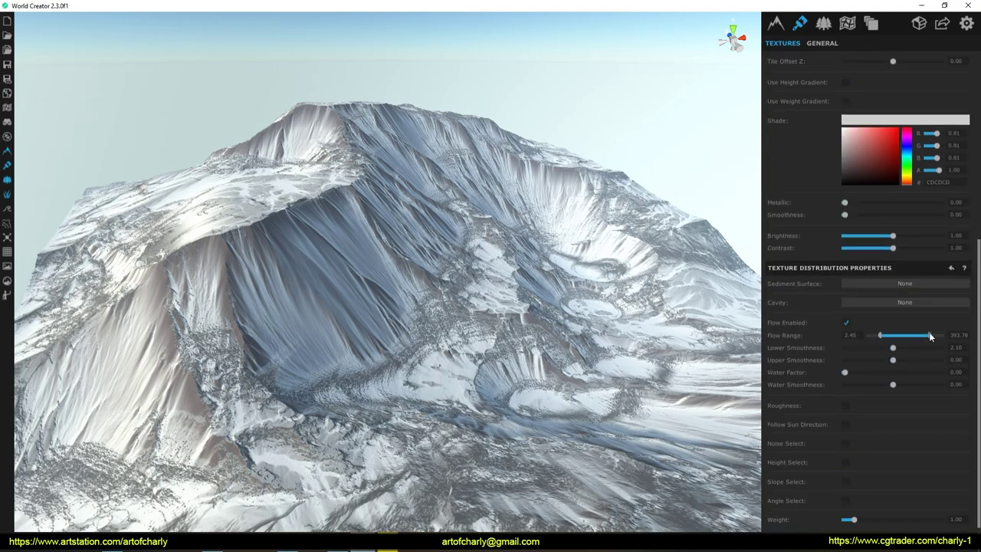
{"action": "left_click_drag", "start_coordinate": [873, 336], "coordinate": [898, 339]}
{"action": "scroll", "coordinate": [867, 355], "scroll_direction": "up", "scroll_amount": 1}
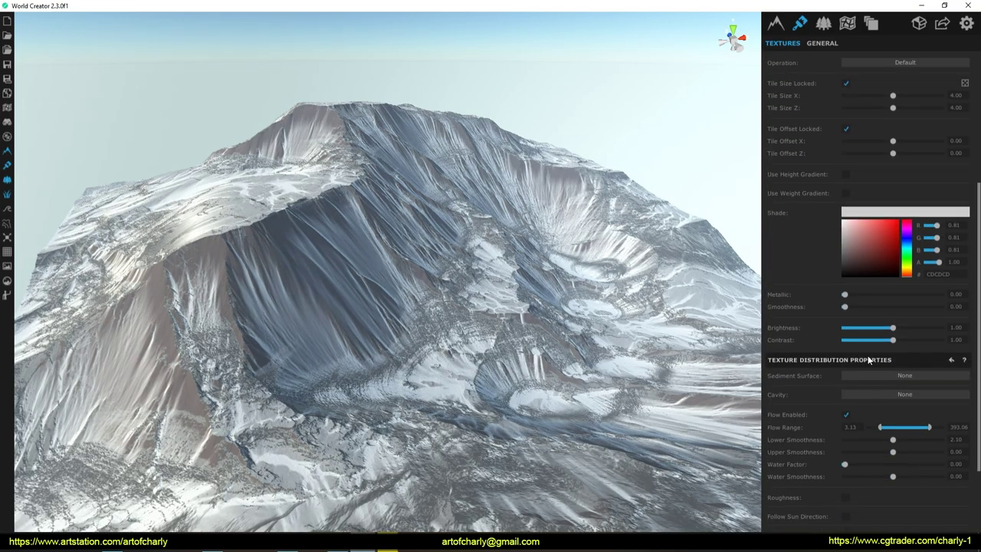
{"action": "scroll", "coordinate": [867, 355], "scroll_direction": "up", "scroll_amount": 3}
Shade White3 dark brown 383320, spanning slopes 30.15–33.37.
{"action": "left_click", "coordinate": [910, 171]}
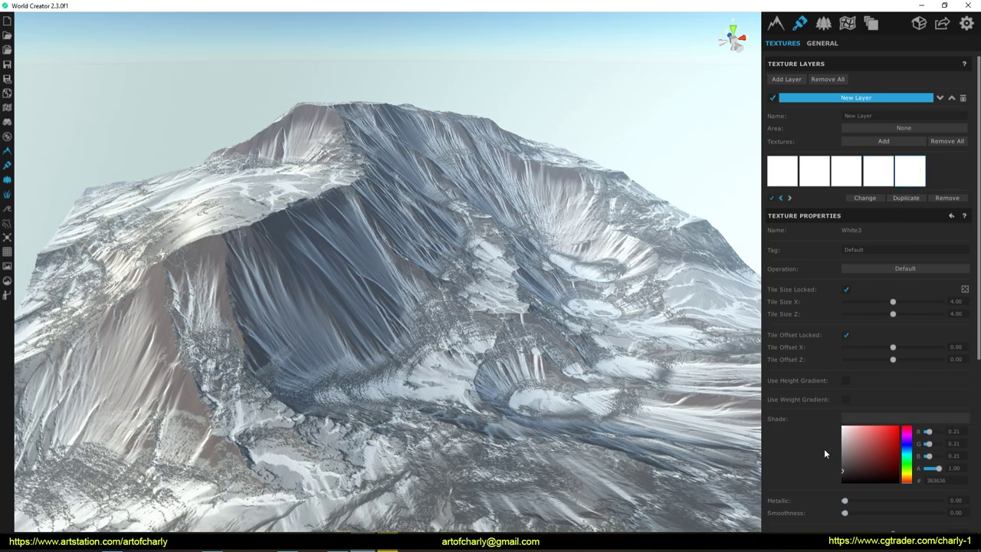
{"action": "scroll", "coordinate": [820, 447], "scroll_direction": "down", "scroll_amount": 3}
{"action": "scroll", "coordinate": [813, 445], "scroll_direction": "down", "scroll_amount": 1}
{"action": "left_click", "coordinate": [878, 215]}
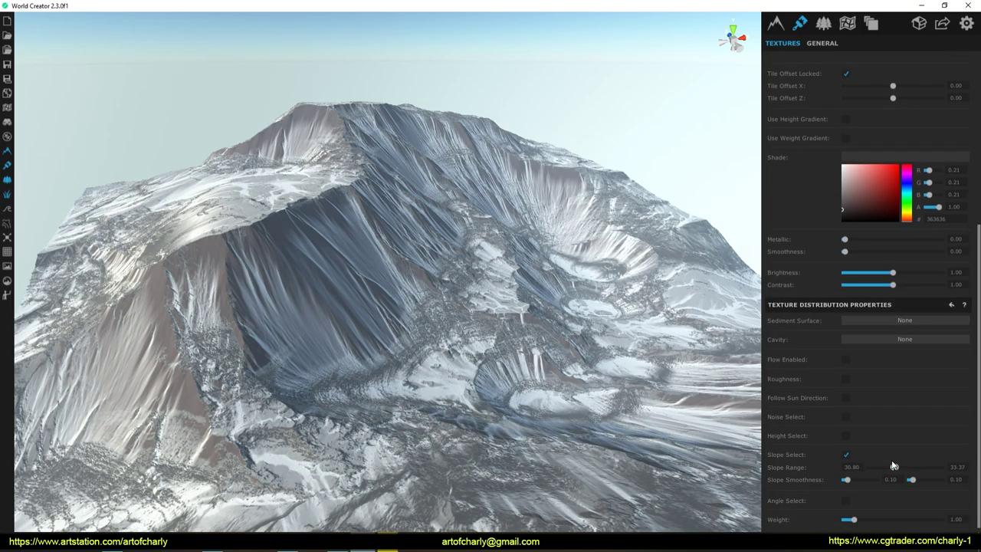
{"action": "left_click", "coordinate": [868, 208]}
{"action": "left_click", "coordinate": [907, 219]}
{"action": "scroll", "coordinate": [450, 356], "scroll_direction": "down", "scroll_amount": 5}
Orbit the viewport to view the mountain's brown rock streaks from the front and above.
{"action": "mouse_move", "coordinate": [449, 357]}
{"action": "right_mouse_down"}
{"action": "mouse_move", "coordinate": [274, 296]}
{"action": "mouse_move", "coordinate": [454, 236]}
{"action": "mouse_move", "coordinate": [551, 237]}
{"action": "right_mouse_up"}
{"action": "scroll", "coordinate": [439, 347], "scroll_direction": "up", "scroll_amount": 2}
{"action": "scroll", "coordinate": [359, 321], "scroll_direction": "up", "scroll_amount": 2}
{"action": "scroll", "coordinate": [273, 296], "scroll_direction": "down", "scroll_amount": 2}
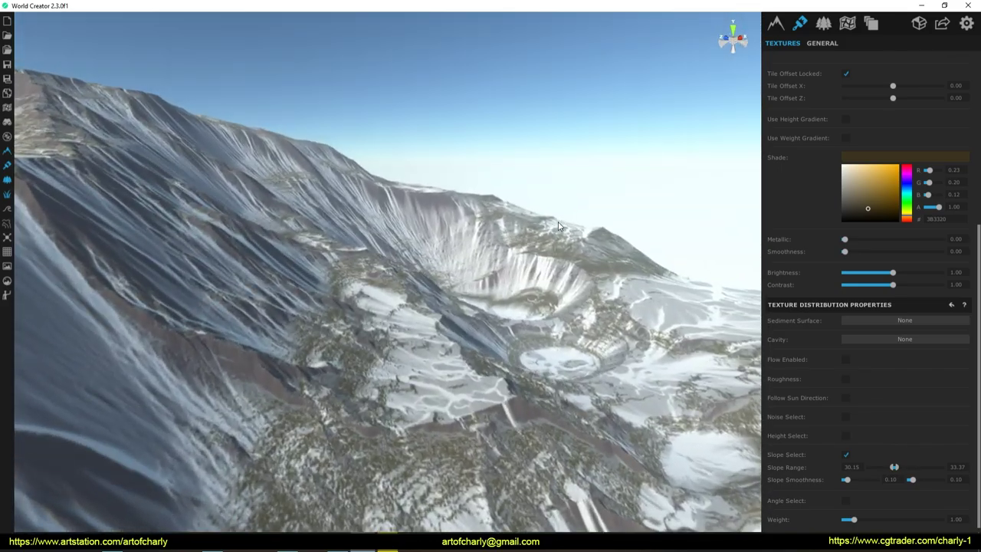
{"action": "scroll", "coordinate": [551, 237], "scroll_direction": "up", "scroll_amount": 3}
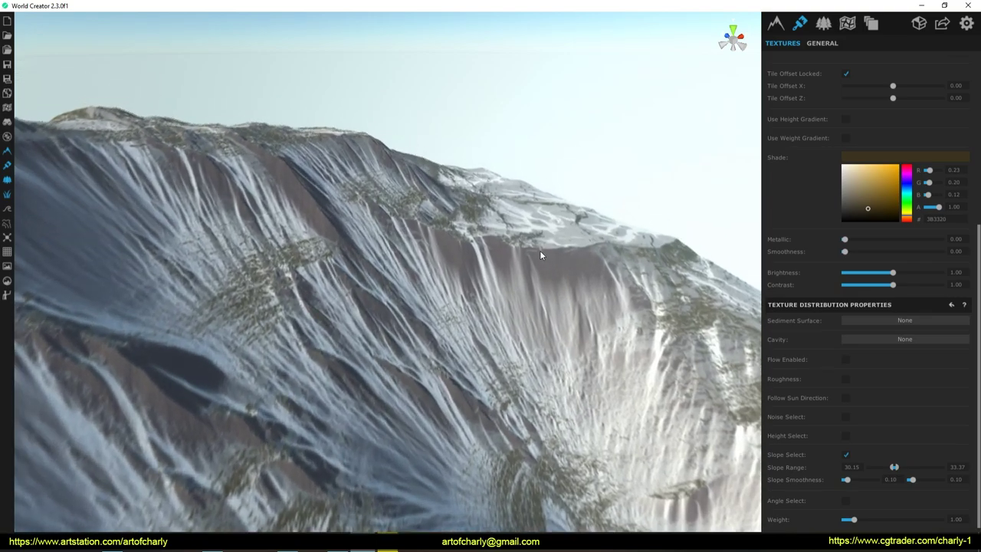
{"action": "right_click_drag", "start_coordinate": [540, 250], "coordinate": [203, 263]}
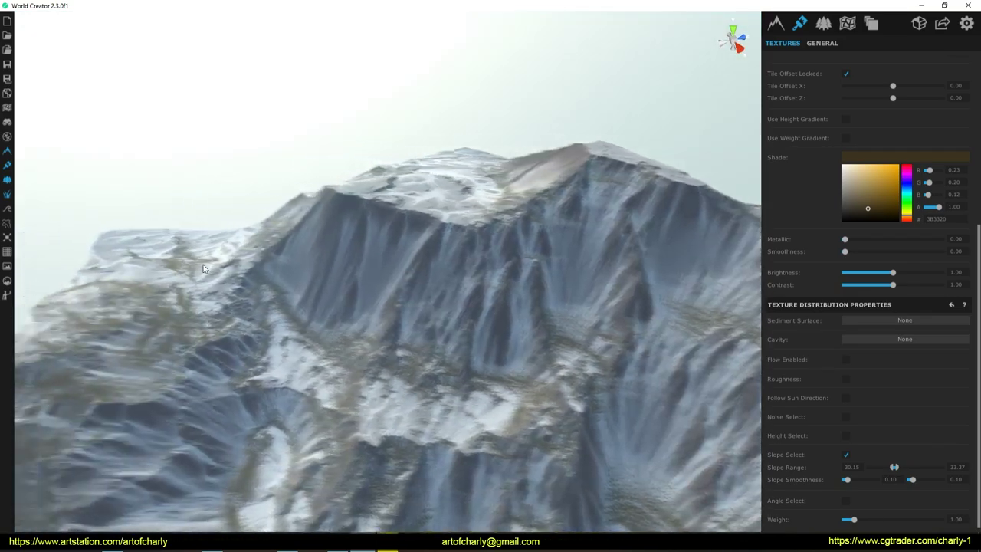
{"action": "mouse_move", "coordinate": [203, 264]}
{"action": "right_mouse_down"}
{"action": "mouse_move", "coordinate": [454, 264]}
{"action": "mouse_move", "coordinate": [512, 276]}
{"action": "right_mouse_up"}
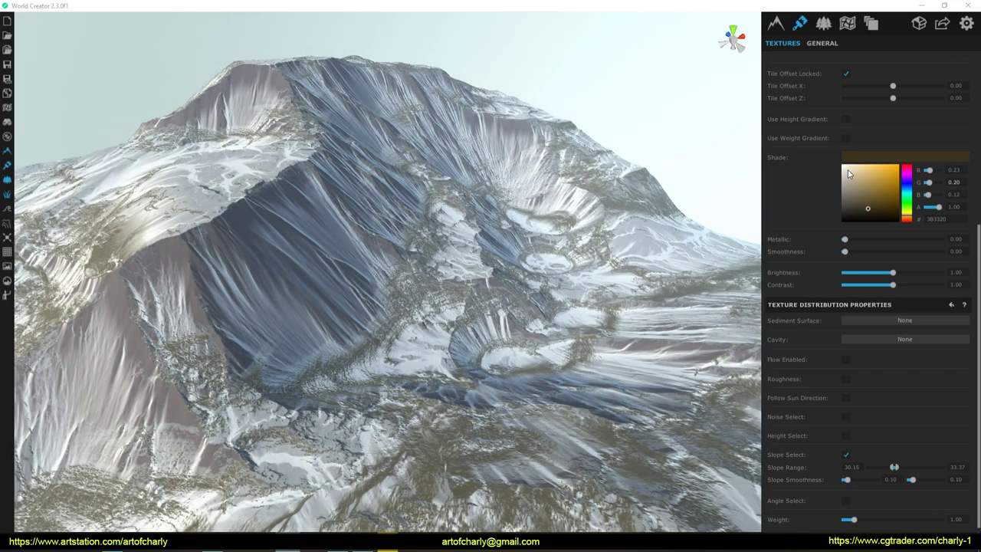
{"action": "scroll", "coordinate": [785, 198], "scroll_direction": "up", "scroll_amount": 3}
Set the Base terrain precision to 1/4 m (8192 by 8192).
{"action": "scroll", "coordinate": [785, 198], "scroll_direction": "up", "scroll_amount": 3}
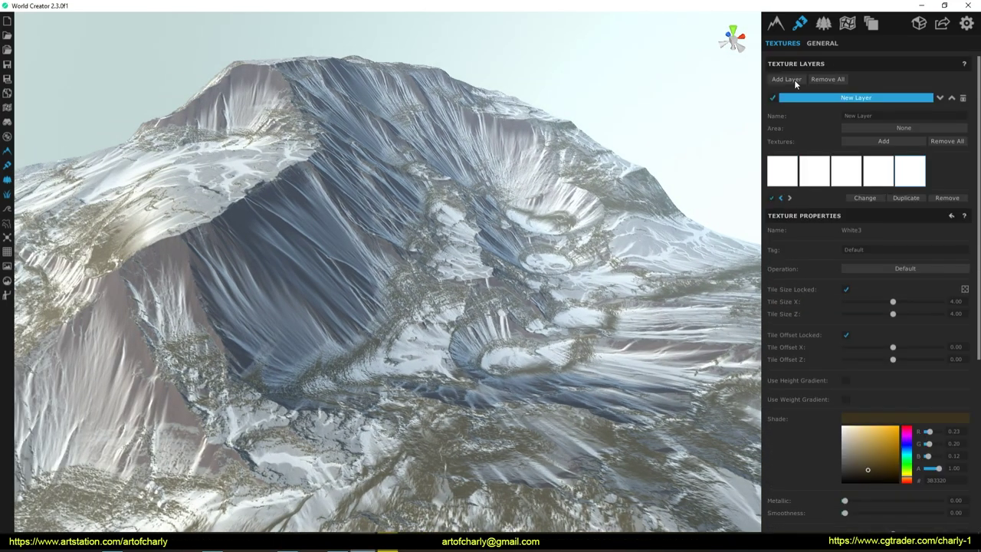
{"action": "left_click", "coordinate": [777, 25]}
{"action": "left_click", "coordinate": [781, 43]}
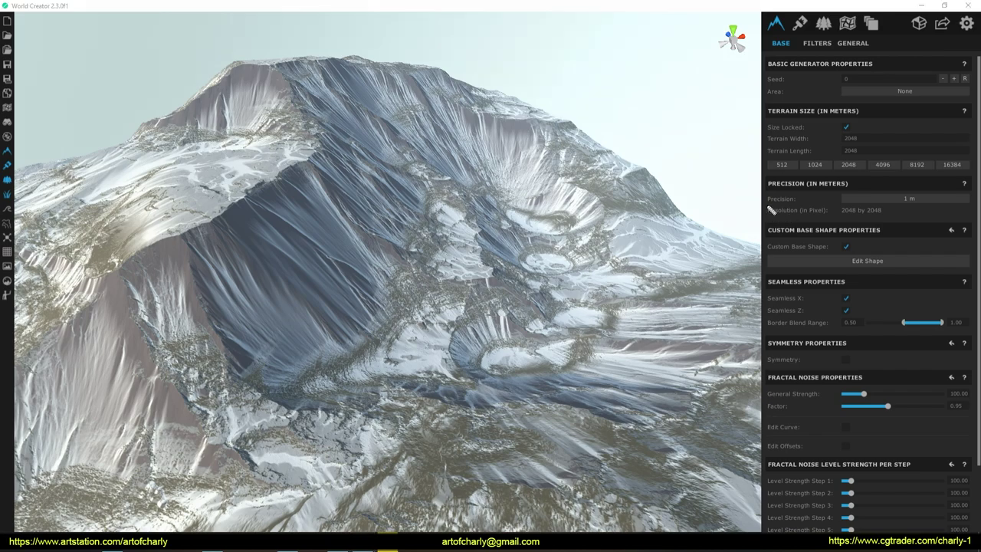
{"action": "left_click", "coordinate": [898, 199]}
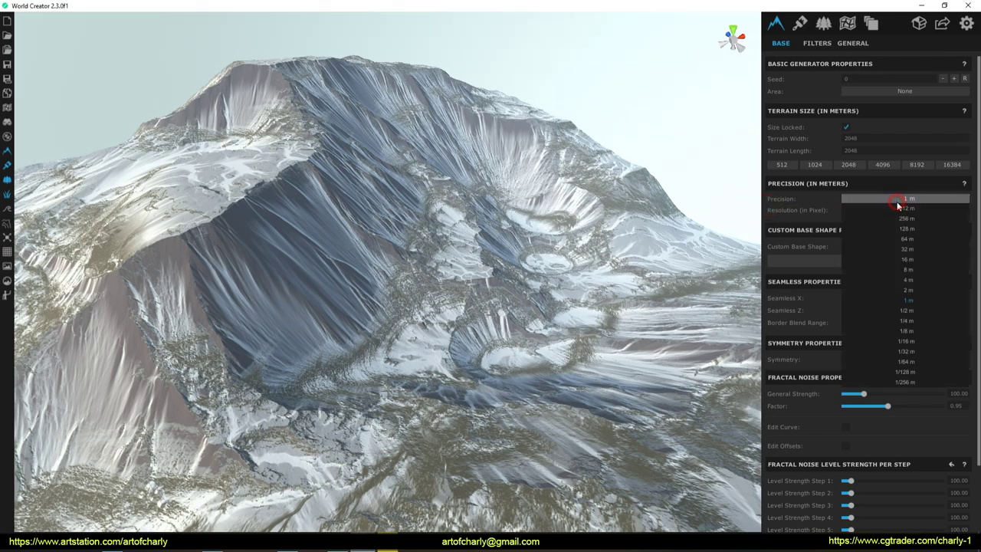
{"action": "left_click", "coordinate": [908, 321]}
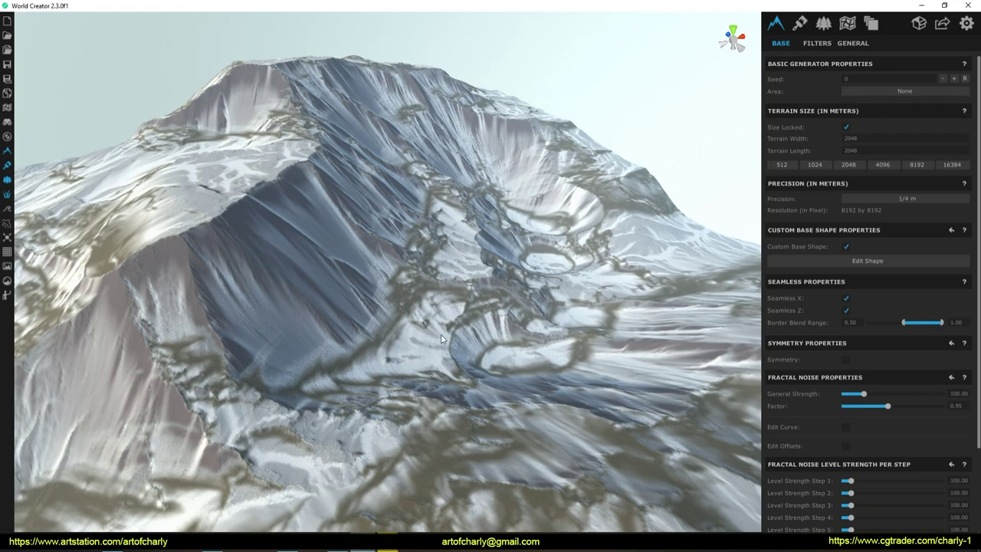
Orbit and zoom down to a ground-level view of the mountain beside the character.
{"action": "middle_click_drag", "start_coordinate": [445, 318], "coordinate": [414, 317]}
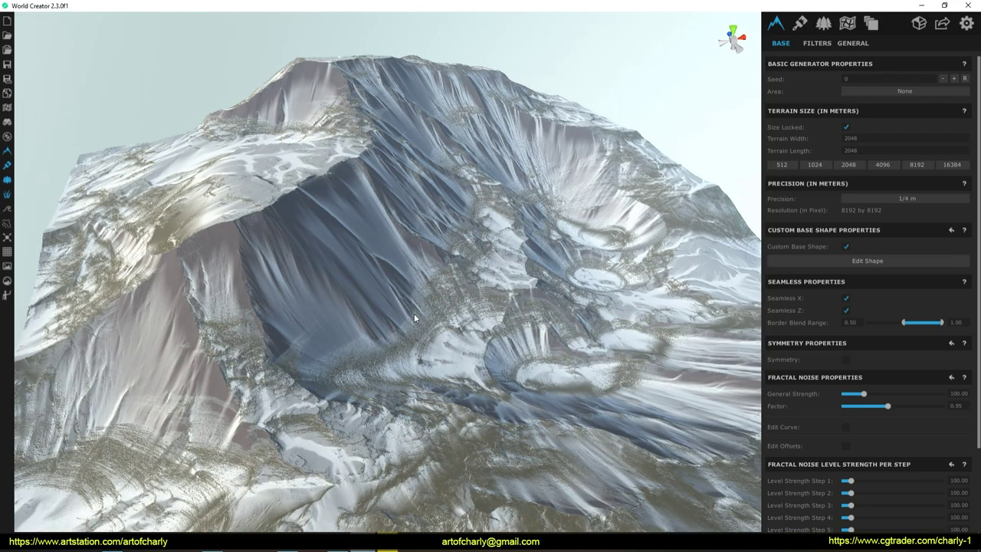
{"action": "scroll", "coordinate": [414, 314], "scroll_direction": "up", "scroll_amount": 2}
{"action": "scroll", "coordinate": [408, 297], "scroll_direction": "up", "scroll_amount": 5}
{"action": "scroll", "coordinate": [391, 319], "scroll_direction": "up", "scroll_amount": 3}
{"action": "scroll", "coordinate": [391, 320], "scroll_direction": "up", "scroll_amount": 3}
{"action": "mouse_move", "coordinate": [511, 320]}
{"action": "middle_mouse_down"}
{"action": "mouse_move", "coordinate": [550, 318]}
{"action": "mouse_move", "coordinate": [425, 329]}
{"action": "mouse_move", "coordinate": [518, 385]}
{"action": "mouse_move", "coordinate": [606, 376]}
{"action": "mouse_move", "coordinate": [521, 365]}
{"action": "mouse_move", "coordinate": [198, 422]}
{"action": "mouse_move", "coordinate": [269, 390]}
{"action": "mouse_move", "coordinate": [357, 416]}
{"action": "mouse_move", "coordinate": [339, 388]}
{"action": "mouse_move", "coordinate": [370, 319]}
{"action": "mouse_move", "coordinate": [430, 331]}
{"action": "mouse_move", "coordinate": [486, 387]}
{"action": "mouse_move", "coordinate": [483, 406]}
{"action": "mouse_move", "coordinate": [522, 412]}
{"action": "mouse_move", "coordinate": [450, 434]}
{"action": "mouse_move", "coordinate": [479, 430]}
{"action": "mouse_move", "coordinate": [457, 376]}
{"action": "middle_mouse_up"}
{"action": "scroll", "coordinate": [481, 312], "scroll_direction": "down", "scroll_amount": 5}
{"action": "scroll", "coordinate": [526, 329], "scroll_direction": "down", "scroll_amount": 3}
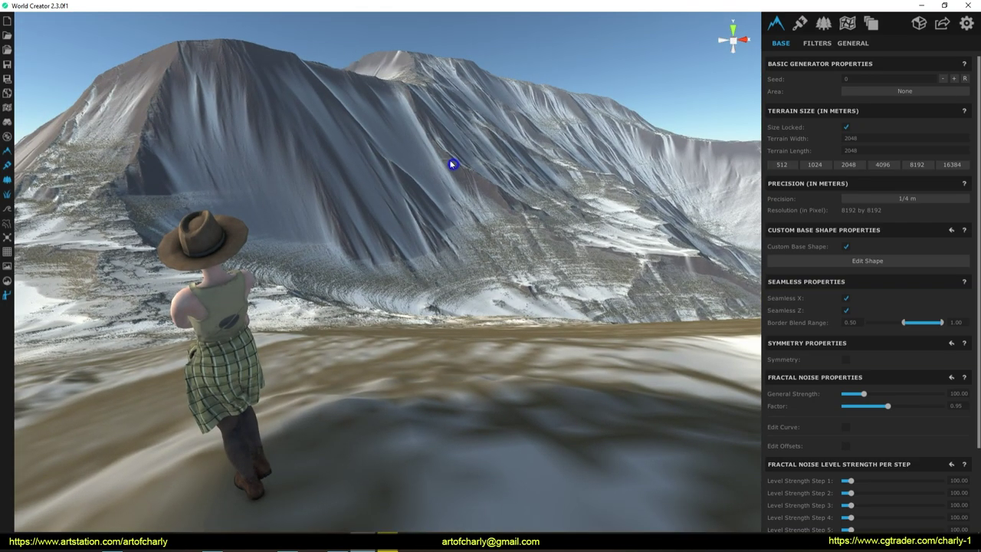
{"action": "middle_click_drag", "start_coordinate": [453, 164], "coordinate": [376, 115]}
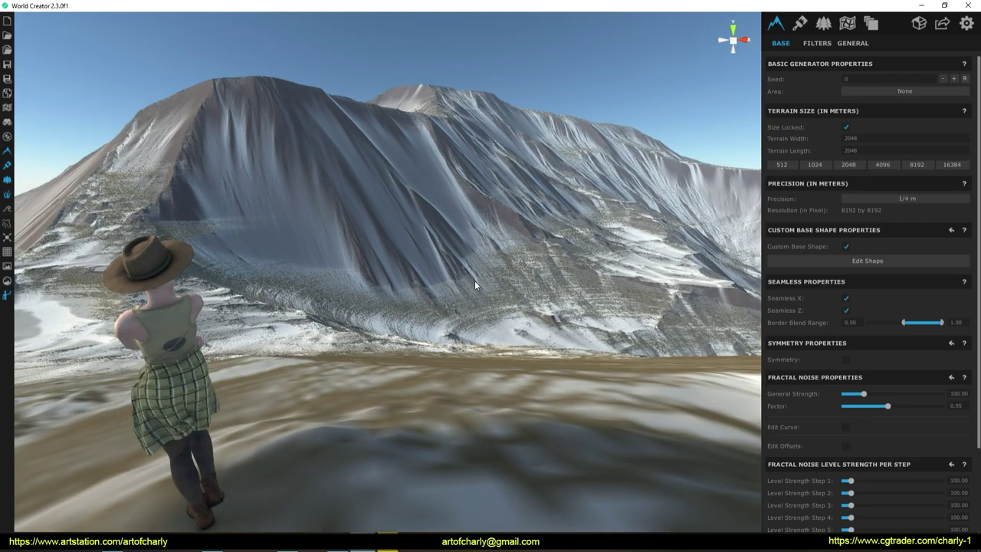
{"action": "mouse_move", "coordinate": [462, 287]}
{"action": "middle_mouse_down"}
{"action": "mouse_move", "coordinate": [412, 274]}
{"action": "mouse_move", "coordinate": [442, 286]}
{"action": "middle_mouse_up"}
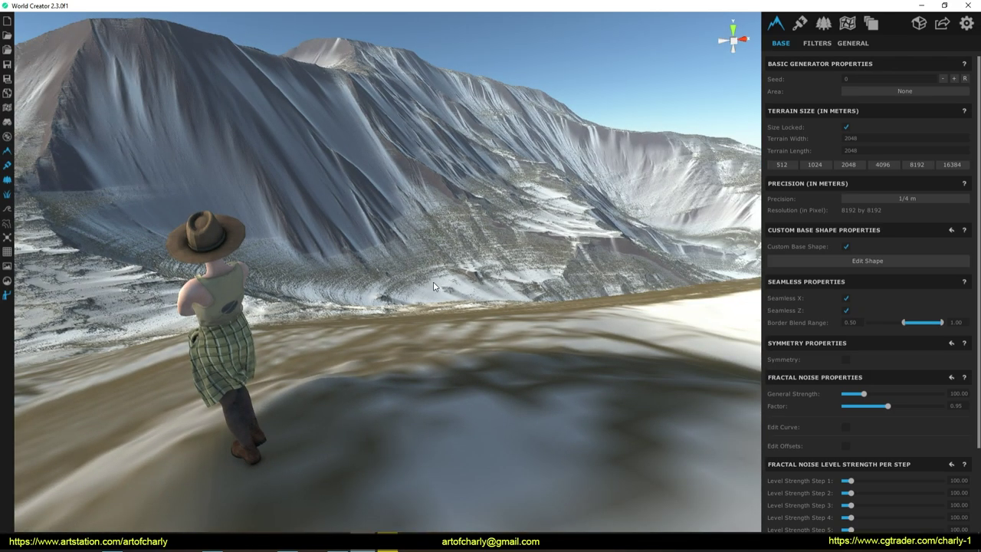
{"action": "left_click", "coordinate": [806, 96]}
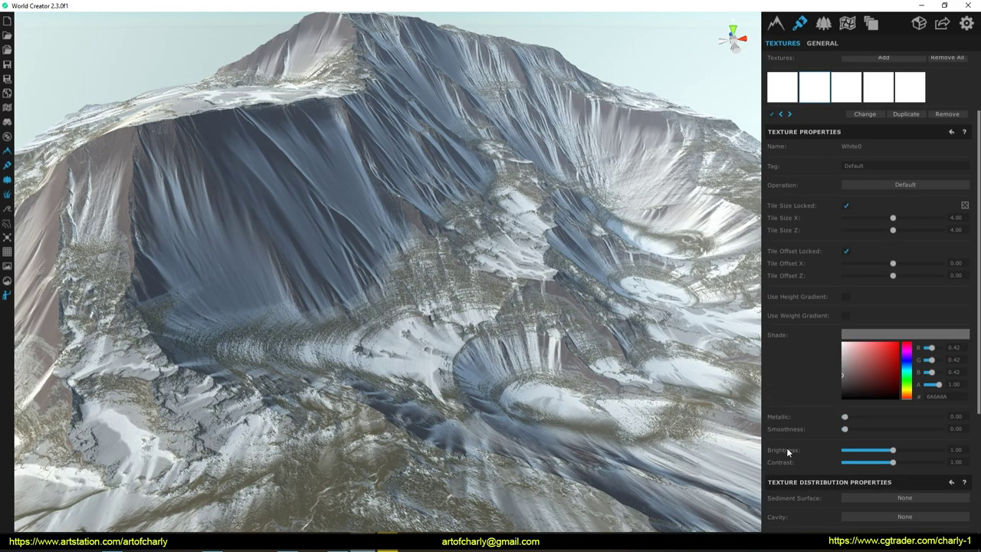
Adjust the second texture's slope limit and smoothness to about 0.29 and 0.38.
{"action": "scroll", "coordinate": [821, 444], "scroll_direction": "down", "scroll_amount": 3}
{"action": "scroll", "coordinate": [821, 444], "scroll_direction": "down", "scroll_amount": 2}
{"action": "left_click_drag", "start_coordinate": [911, 467], "coordinate": [918, 468]}
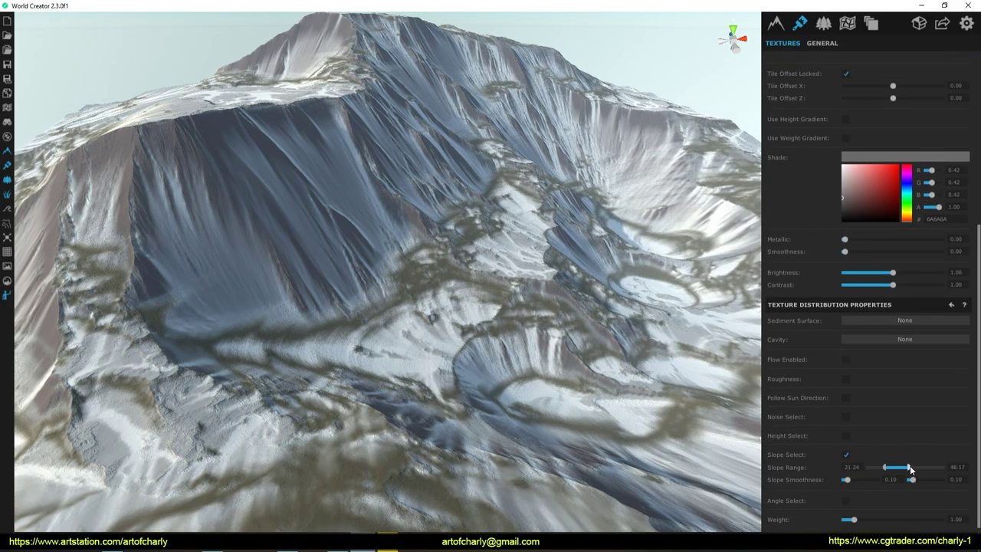
{"action": "left_click_drag", "start_coordinate": [917, 468], "coordinate": [916, 468]}
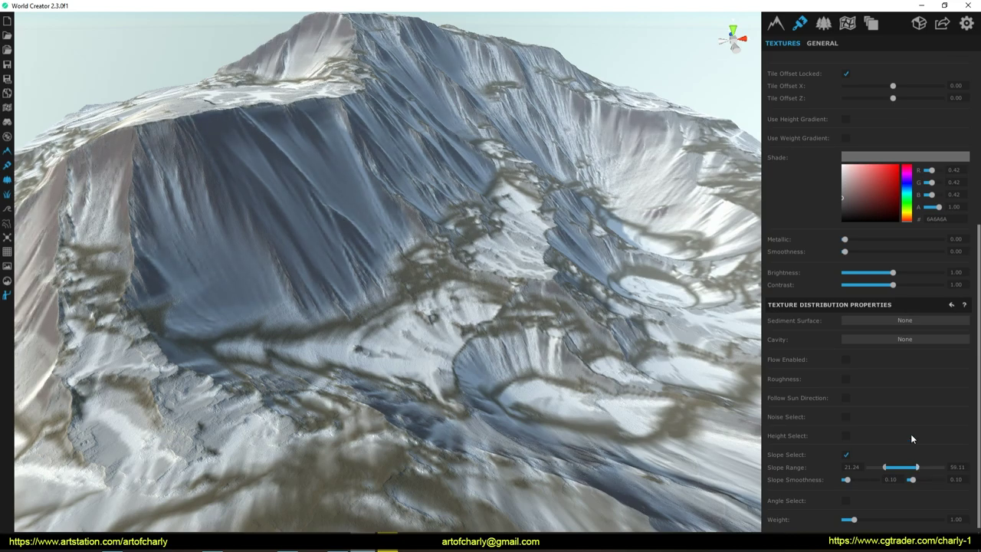
{"action": "left_click_drag", "start_coordinate": [846, 479], "coordinate": [856, 480]}
{"action": "left_click_drag", "start_coordinate": [916, 481], "coordinate": [921, 481]}
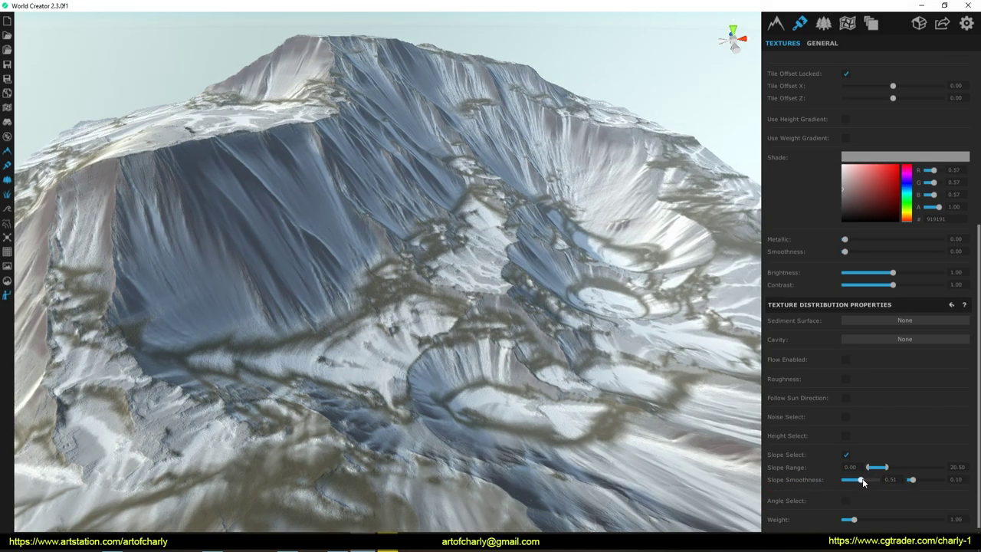
{"action": "left_click_drag", "start_coordinate": [911, 480], "coordinate": [923, 480]}
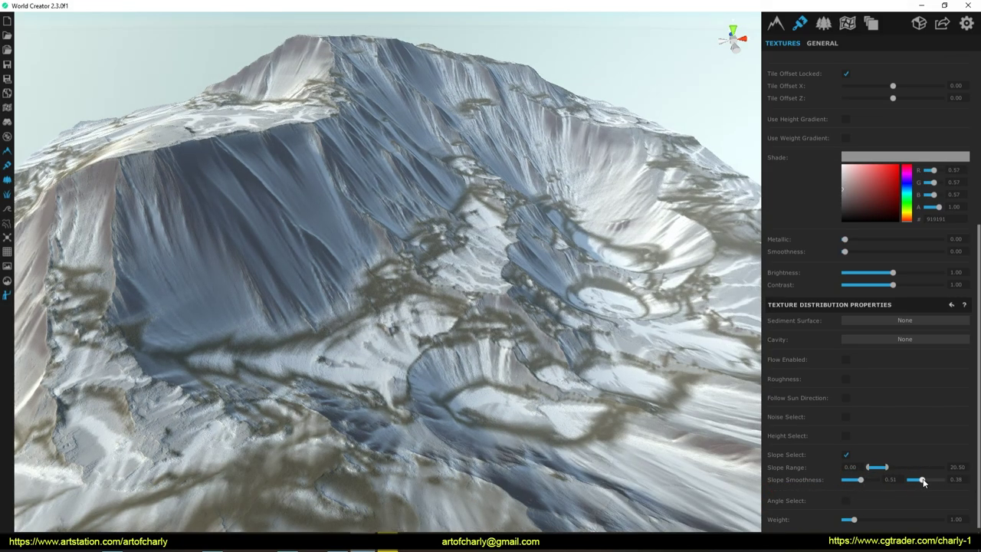
Adjust the slope distribution of the fourth texture, White2.
{"action": "scroll", "coordinate": [854, 154], "scroll_direction": "up", "scroll_amount": 4}
{"action": "scroll", "coordinate": [859, 183], "scroll_direction": "up", "scroll_amount": 1}
{"action": "left_click", "coordinate": [877, 169]}
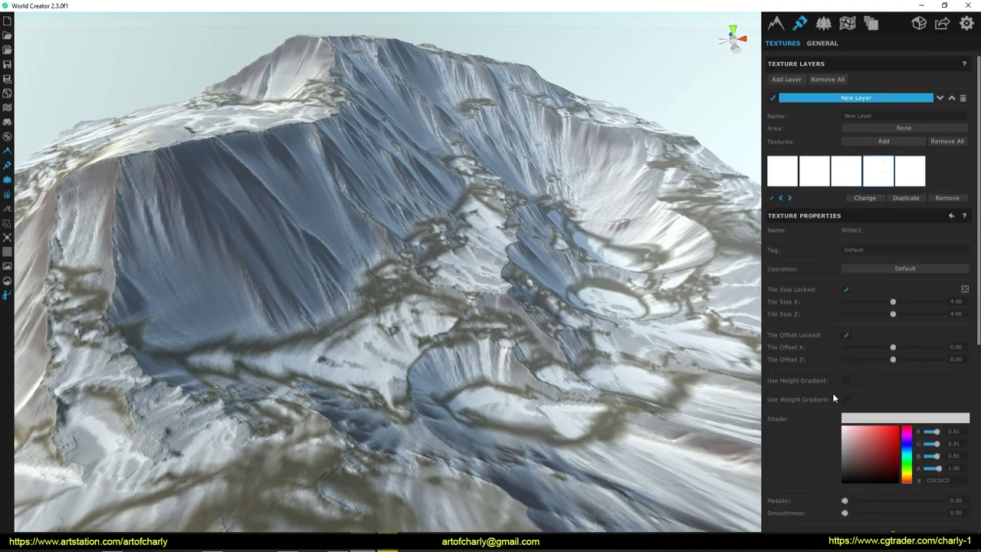
{"action": "scroll", "coordinate": [831, 398], "scroll_direction": "down", "scroll_amount": 5}
{"action": "left_click_drag", "start_coordinate": [893, 348], "coordinate": [902, 351]}
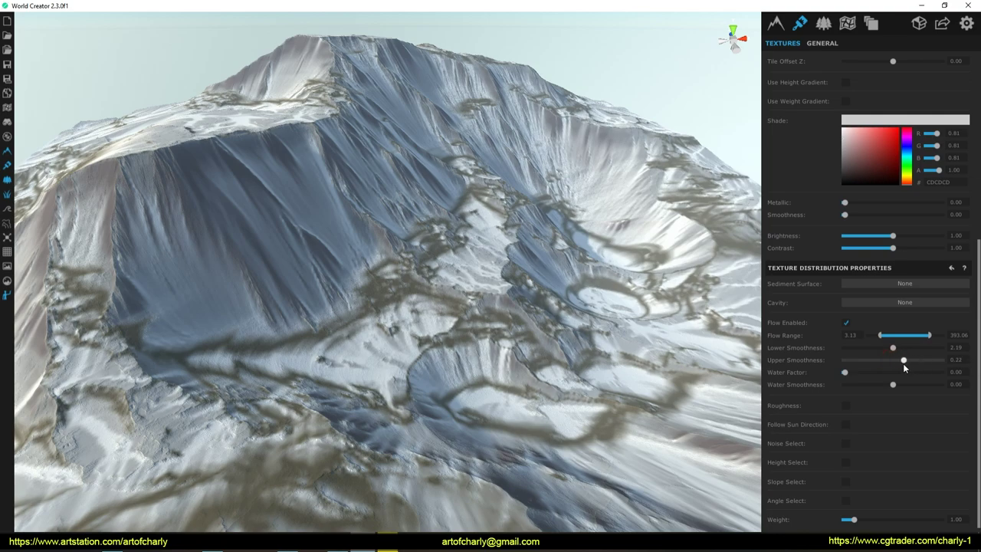
Set the fifth texture White3's slope smoothness to about 0.10 and 0.21.
{"action": "scroll", "coordinate": [848, 229], "scroll_direction": "up", "scroll_amount": 2}
{"action": "scroll", "coordinate": [851, 252], "scroll_direction": "up", "scroll_amount": 2}
{"action": "scroll", "coordinate": [852, 252], "scroll_direction": "up", "scroll_amount": 1}
{"action": "left_click", "coordinate": [902, 199]}
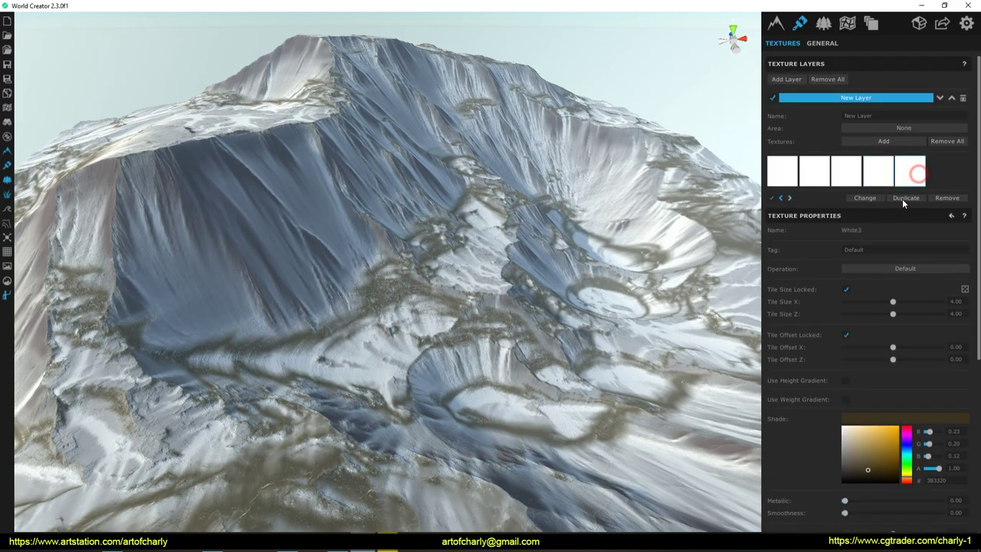
{"action": "scroll", "coordinate": [829, 389], "scroll_direction": "down", "scroll_amount": 5}
{"action": "scroll", "coordinate": [843, 430], "scroll_direction": "down", "scroll_amount": 2}
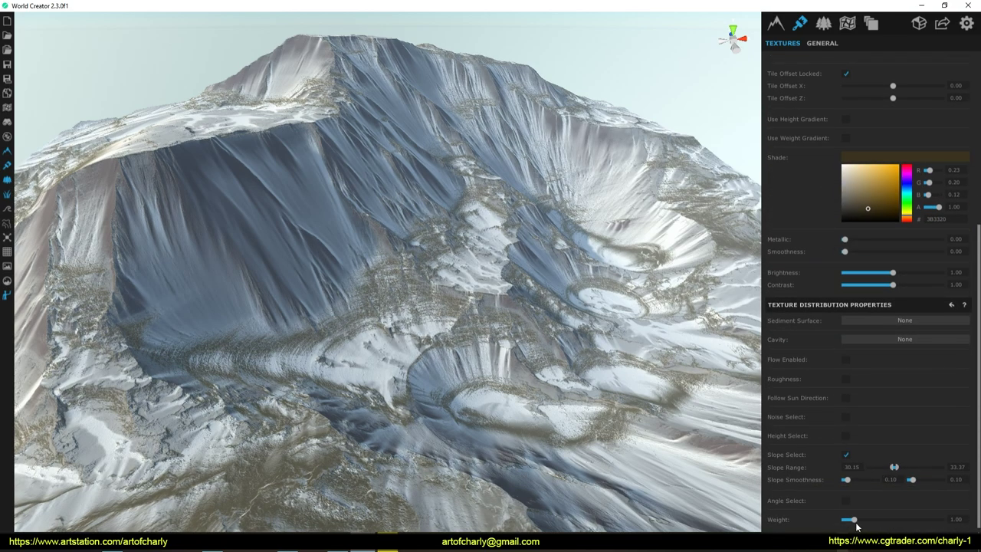
{"action": "left_click_drag", "start_coordinate": [846, 480], "coordinate": [846, 481]}
{"action": "left_click_drag", "start_coordinate": [913, 480], "coordinate": [915, 480]}
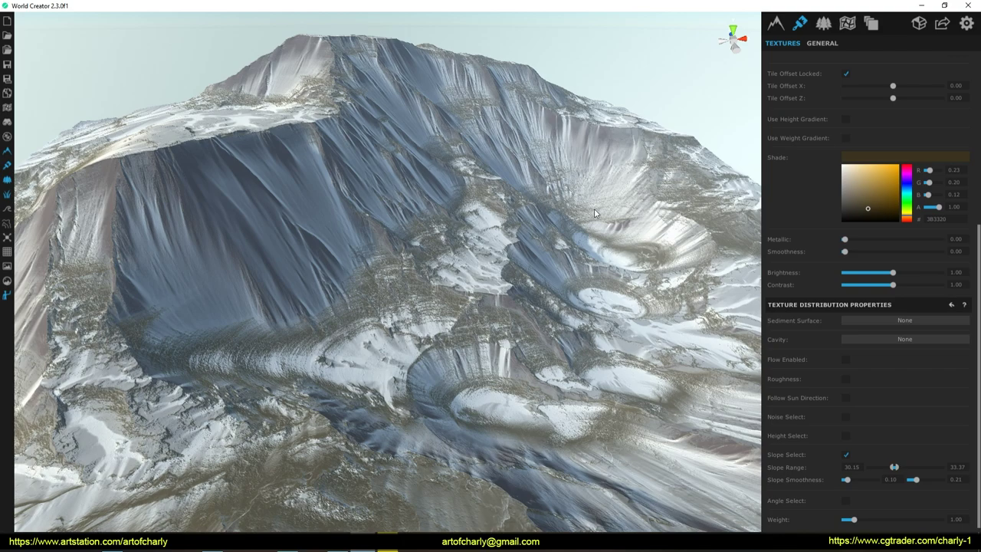
{"action": "left_click", "coordinate": [777, 26]}
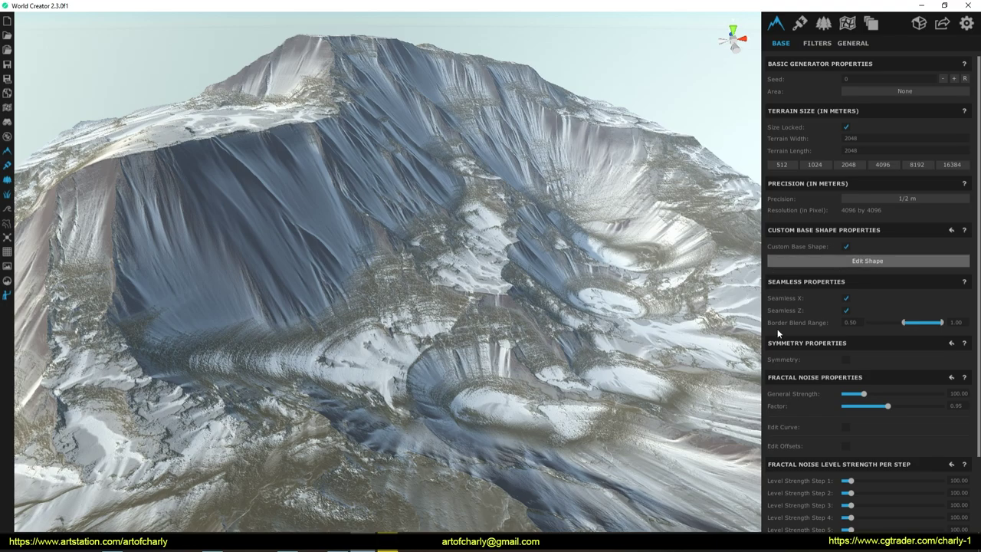
Enter 50 for fractal noise Level Strength Step 2 and Step 3.
{"action": "scroll", "coordinate": [839, 455], "scroll_direction": "down", "scroll_amount": 2}
{"action": "left_click_drag", "start_coordinate": [848, 408], "coordinate": [845, 410]}
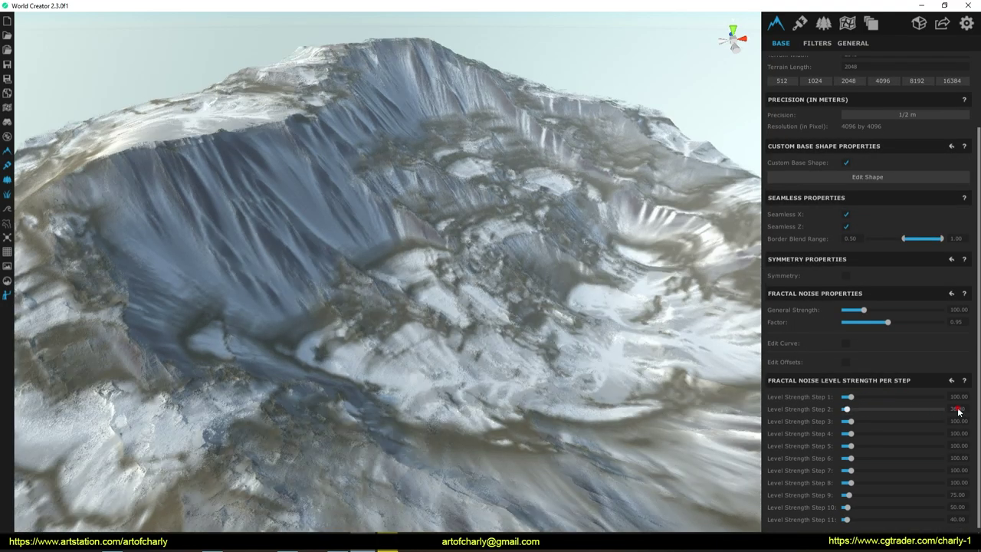
{"action": "left_click", "coordinate": [956, 409]}
{"action": "type", "text": "50"}
{"action": "key", "text": "Tab"}
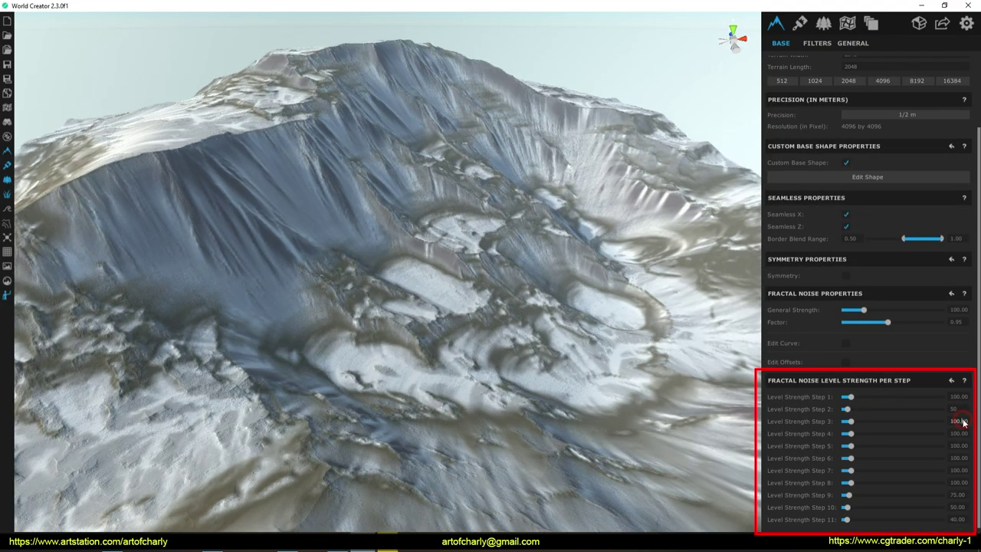
{"action": "type", "text": "50"}
{"action": "key", "text": "Return"}
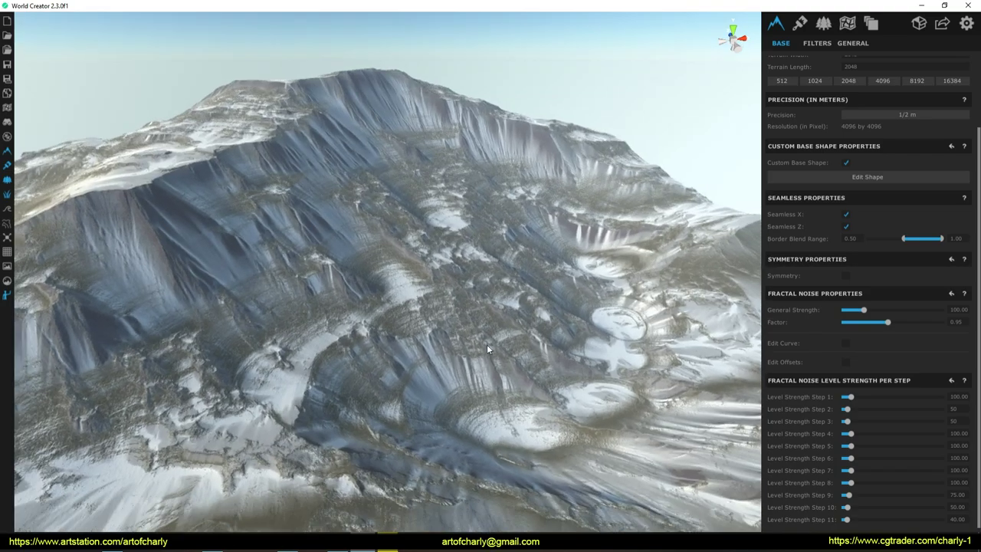
{"action": "left_click", "coordinate": [850, 177]}
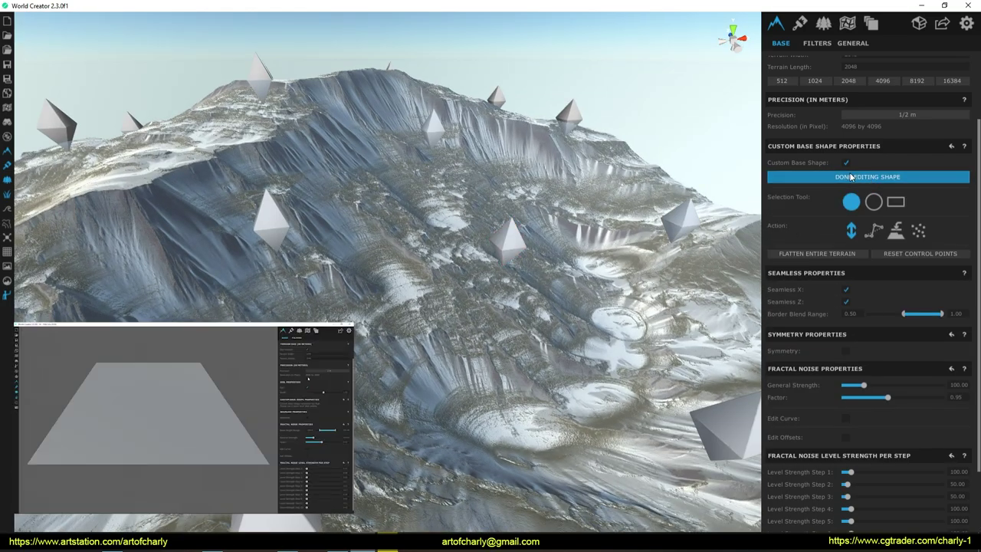
Set fractal noise Level Strength Step 4 to 200 and Step 7 to 50.
{"action": "scroll", "coordinate": [820, 399], "scroll_direction": "down", "scroll_amount": 2}
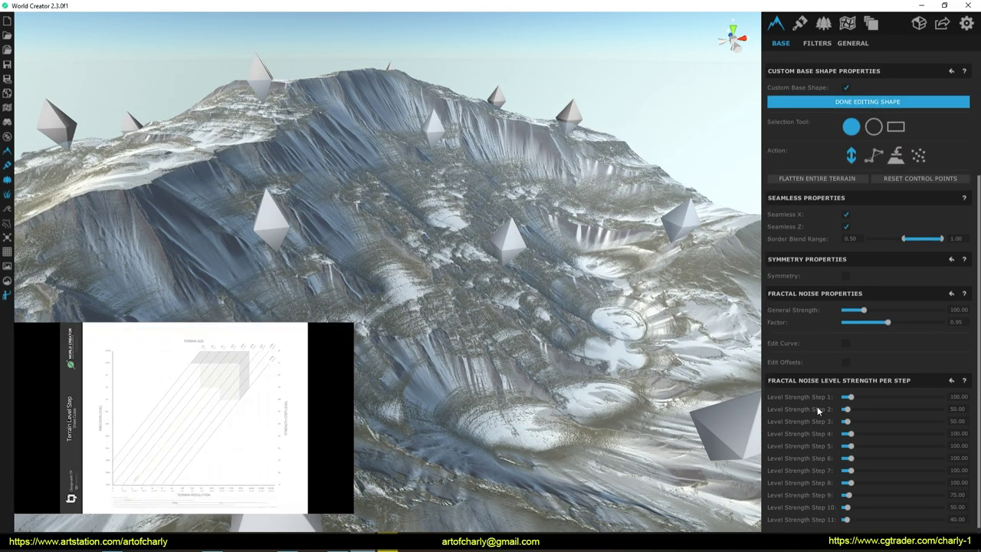
{"action": "type", "text": "200"}
{"action": "key", "text": "Return"}
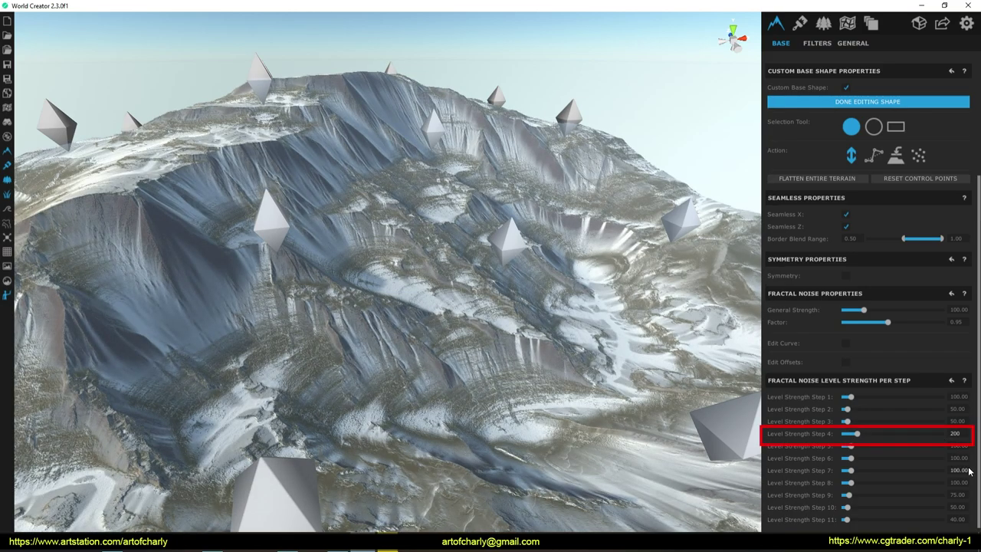
{"action": "type", "text": "200"}
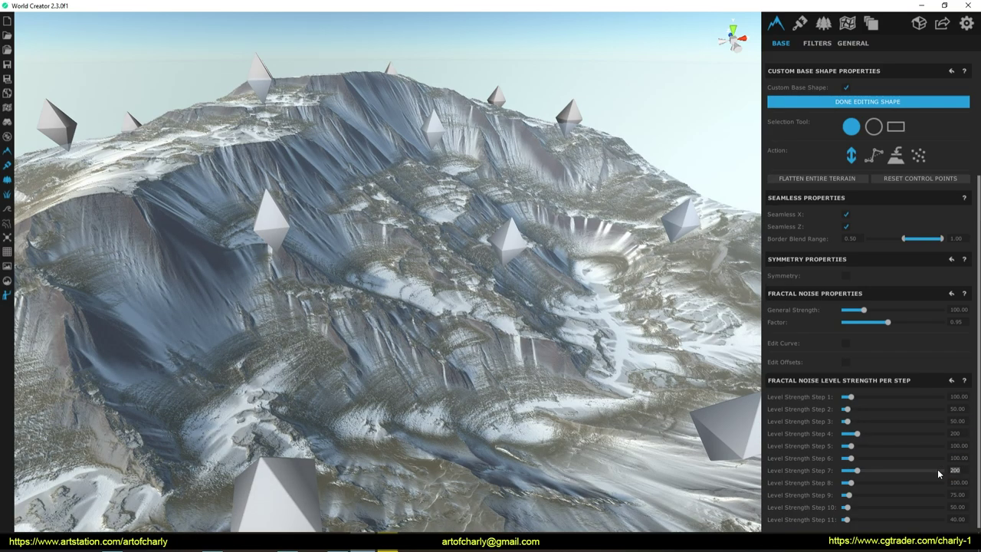
{"action": "type", "text": "50"}
{"action": "key", "text": "Return"}
Select a base-shape control point and set Level Strength Step 1 to 0.
{"action": "left_click", "coordinate": [492, 252]}
{"action": "scroll", "coordinate": [492, 252], "scroll_direction": "down", "scroll_amount": 3}
{"action": "scroll", "coordinate": [492, 252], "scroll_direction": "down", "scroll_amount": 3}
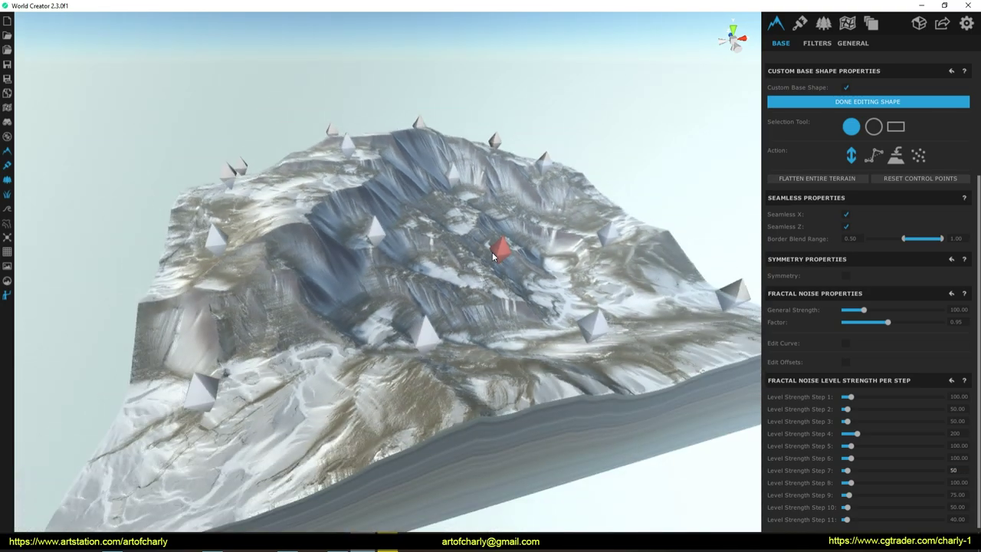
{"action": "left_click", "coordinate": [860, 102]}
{"action": "scroll", "coordinate": [528, 289], "scroll_direction": "up", "scroll_amount": 5}
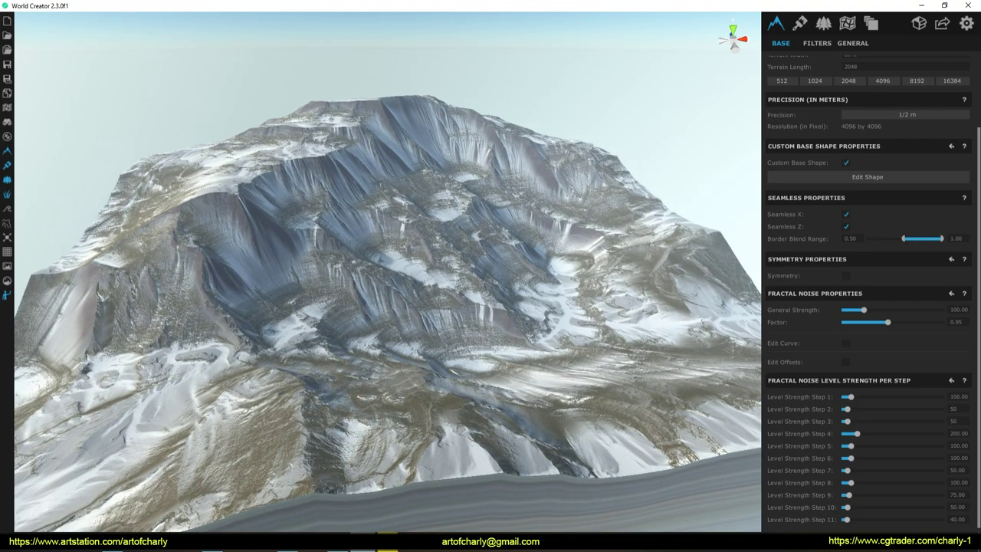
{"action": "left_click", "coordinate": [868, 177]}
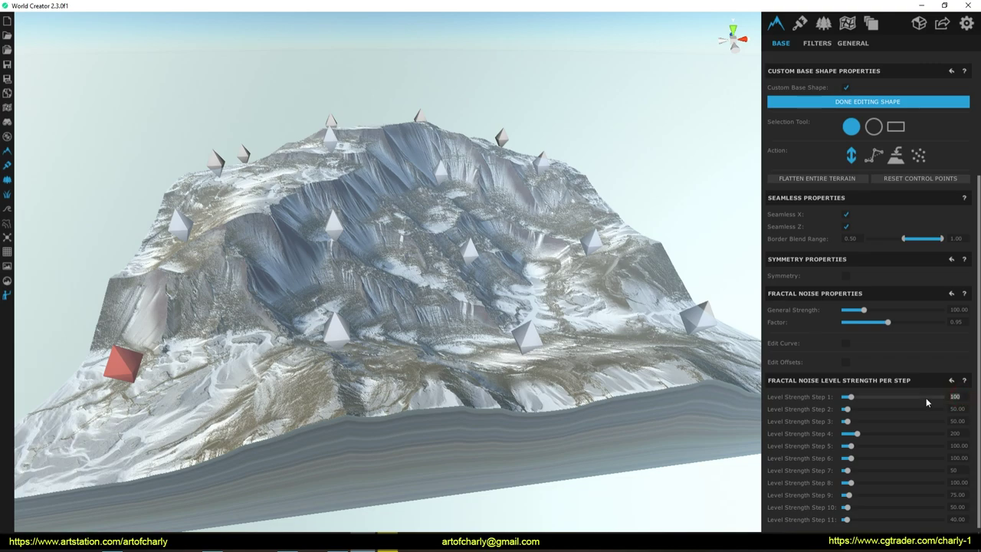
{"action": "type", "text": "0"}
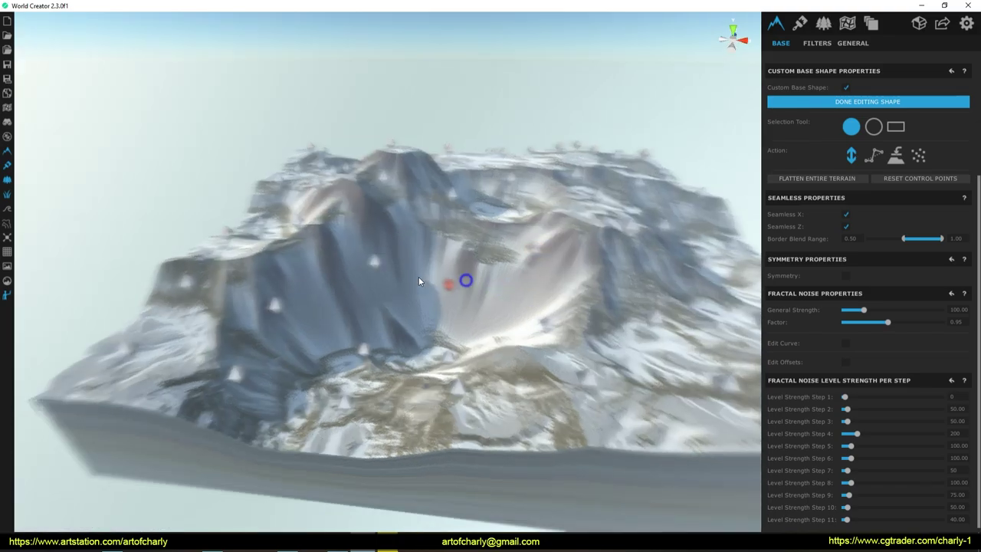
Sink the control point into a central basin and set precision to 4 m.
{"action": "right_click_drag", "start_coordinate": [448, 242], "coordinate": [431, 277]}
{"action": "scroll", "coordinate": [498, 286], "scroll_direction": "up", "scroll_amount": 5}
{"action": "scroll", "coordinate": [497, 286], "scroll_direction": "down", "scroll_amount": 5}
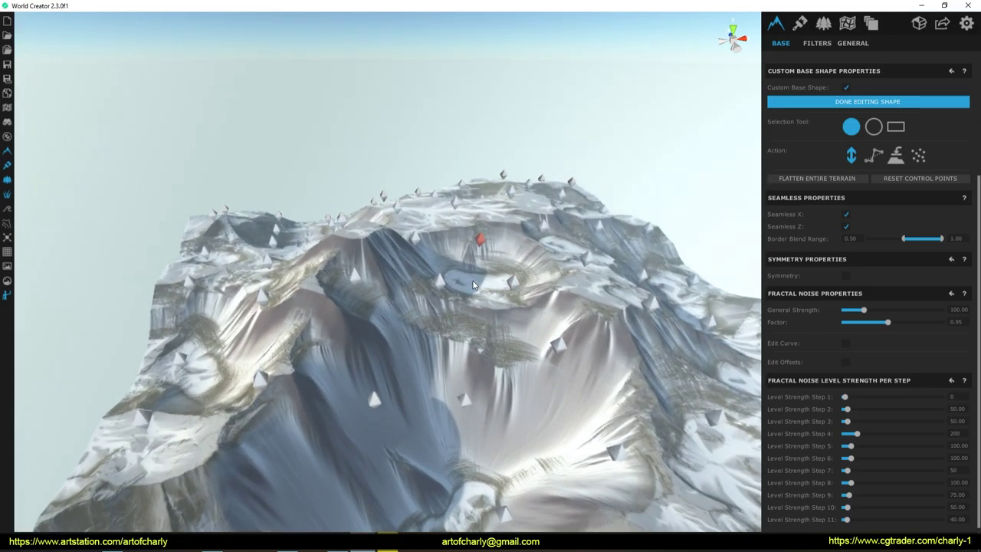
{"action": "left_click_drag", "start_coordinate": [443, 314], "coordinate": [480, 287]}
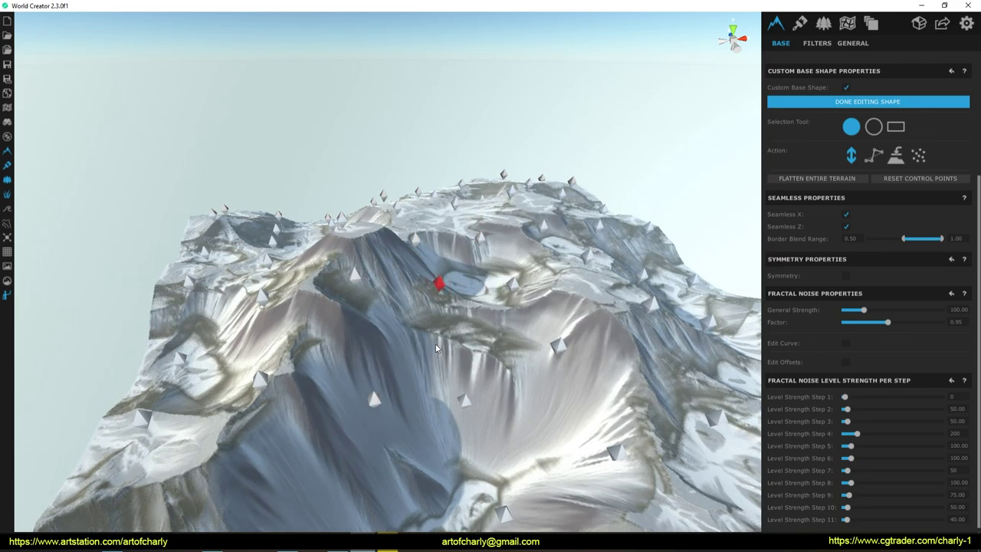
{"action": "left_click_drag", "start_coordinate": [437, 355], "coordinate": [439, 342]}
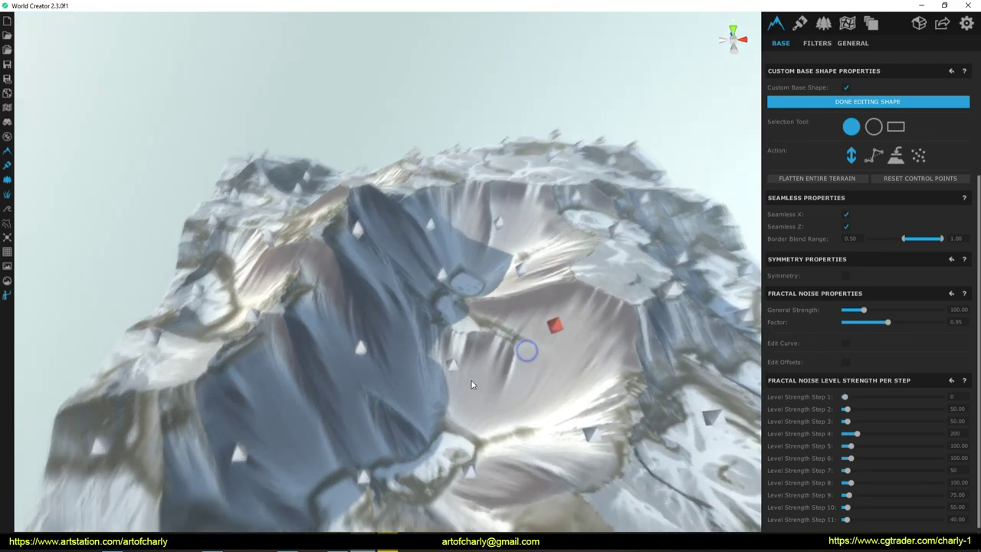
{"action": "left_click", "coordinate": [905, 199]}
{"action": "left_click", "coordinate": [908, 280]}
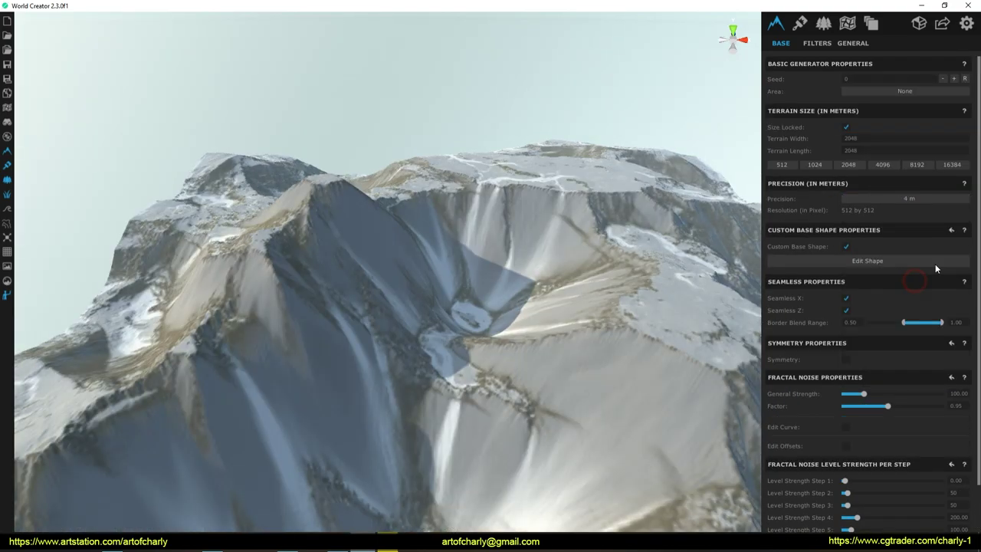
Drag base-shape control points down to deepen the valley and press in a bowl-shaped dent.
{"action": "scroll", "coordinate": [495, 287], "scroll_direction": "down", "scroll_amount": 3}
{"action": "scroll", "coordinate": [530, 323], "scroll_direction": "down", "scroll_amount": 3}
{"action": "scroll", "coordinate": [521, 311], "scroll_direction": "down", "scroll_amount": 3}
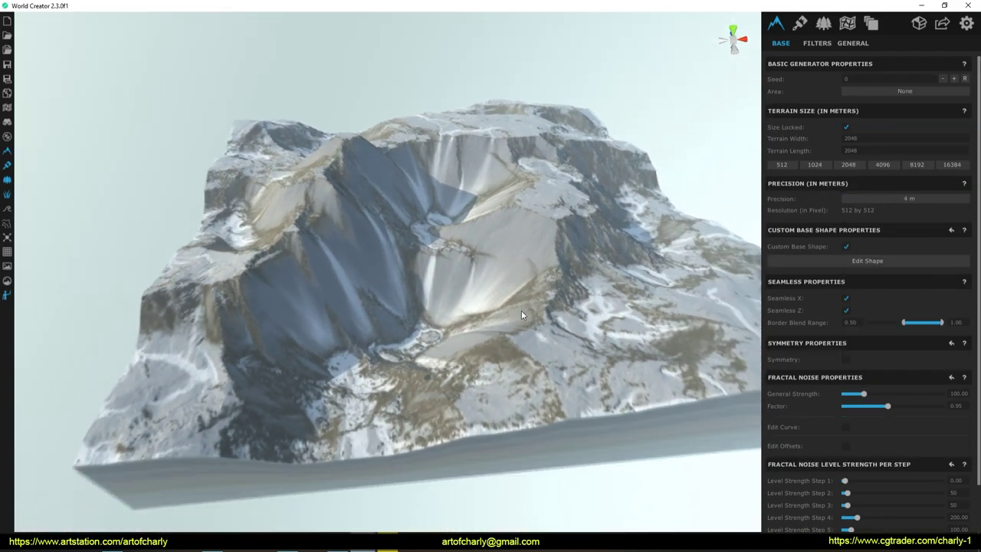
{"action": "left_click", "coordinate": [860, 261]}
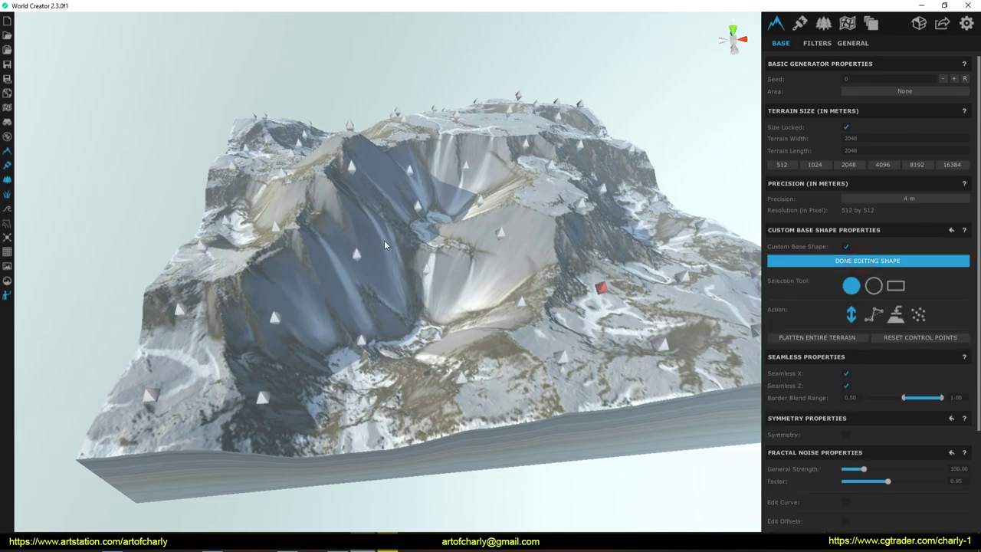
{"action": "left_click_drag", "start_coordinate": [413, 173], "coordinate": [410, 167]}
{"action": "scroll", "coordinate": [430, 230], "scroll_direction": "up", "scroll_amount": 3}
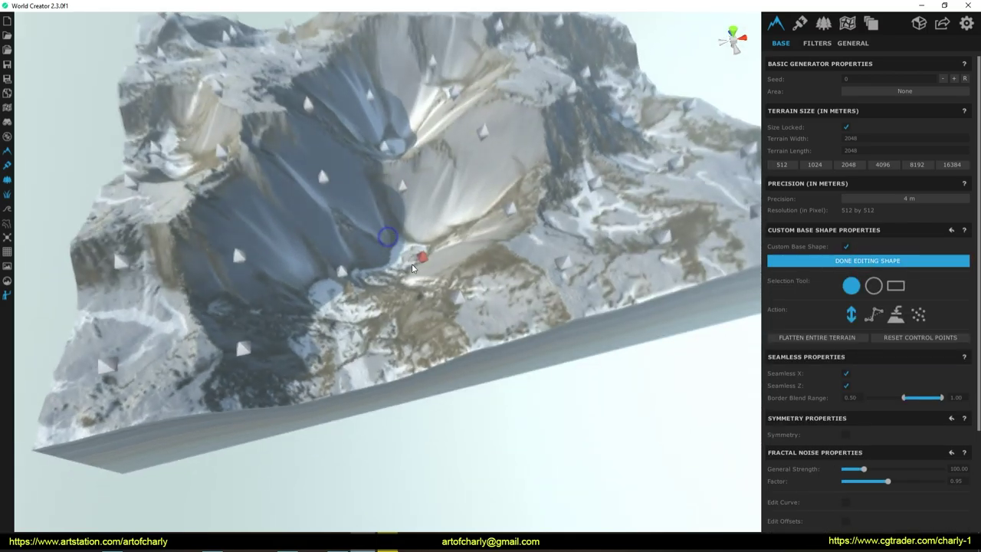
{"action": "scroll", "coordinate": [460, 229], "scroll_direction": "up", "scroll_amount": 2}
{"action": "right_click_drag", "start_coordinate": [460, 228], "coordinate": [451, 201]}
{"action": "left_click_drag", "start_coordinate": [451, 200], "coordinate": [411, 252]}
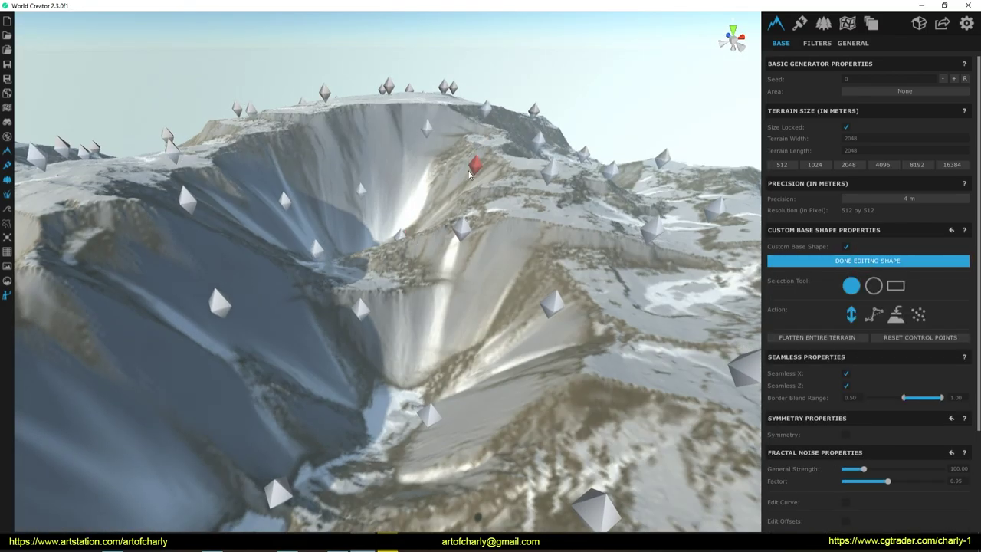
{"action": "right_click_drag", "start_coordinate": [410, 251], "coordinate": [415, 269]}
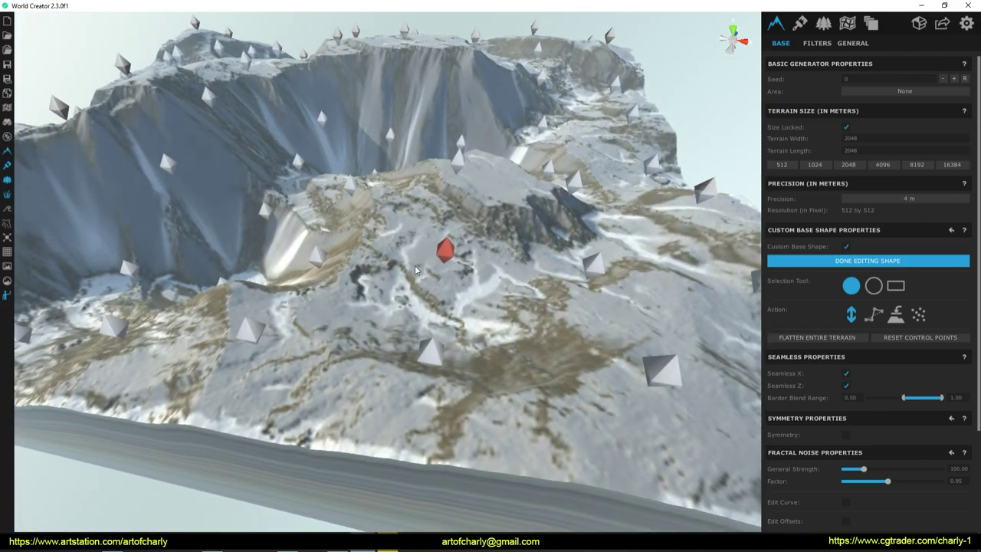
{"action": "left_click_drag", "start_coordinate": [415, 270], "coordinate": [414, 265]}
{"action": "mouse_move", "coordinate": [414, 264]}
{"action": "right_mouse_down"}
{"action": "mouse_move", "coordinate": [282, 251]}
{"action": "mouse_move", "coordinate": [365, 234]}
{"action": "mouse_move", "coordinate": [386, 264]}
{"action": "mouse_move", "coordinate": [264, 209]}
{"action": "mouse_move", "coordinate": [233, 139]}
{"action": "mouse_move", "coordinate": [259, 136]}
{"action": "mouse_move", "coordinate": [247, 238]}
{"action": "mouse_move", "coordinate": [379, 239]}
{"action": "mouse_move", "coordinate": [232, 320]}
{"action": "mouse_move", "coordinate": [451, 221]}
{"action": "mouse_move", "coordinate": [452, 210]}
{"action": "mouse_move", "coordinate": [527, 235]}
{"action": "mouse_move", "coordinate": [512, 242]}
{"action": "mouse_move", "coordinate": [552, 247]}
{"action": "right_mouse_up"}
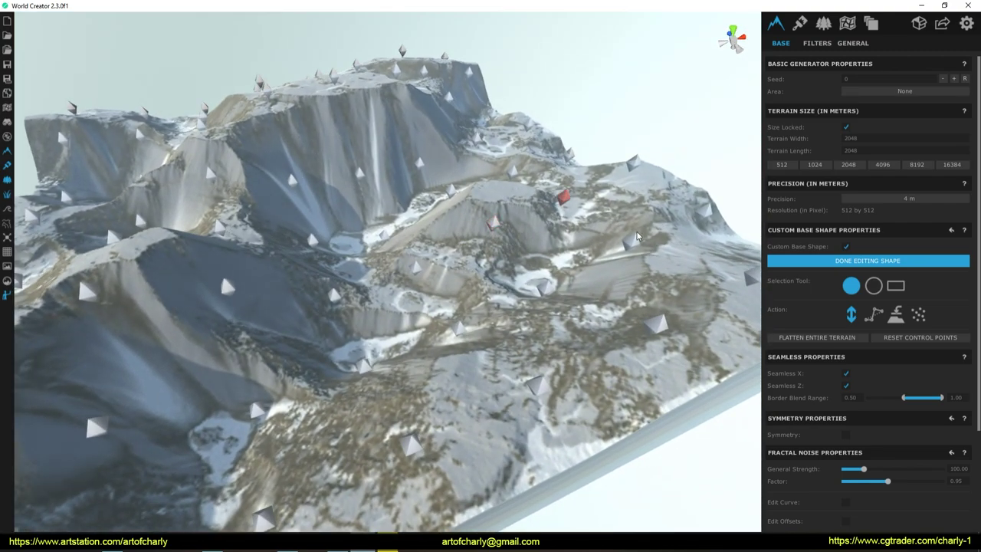
{"action": "left_click", "coordinate": [870, 261]}
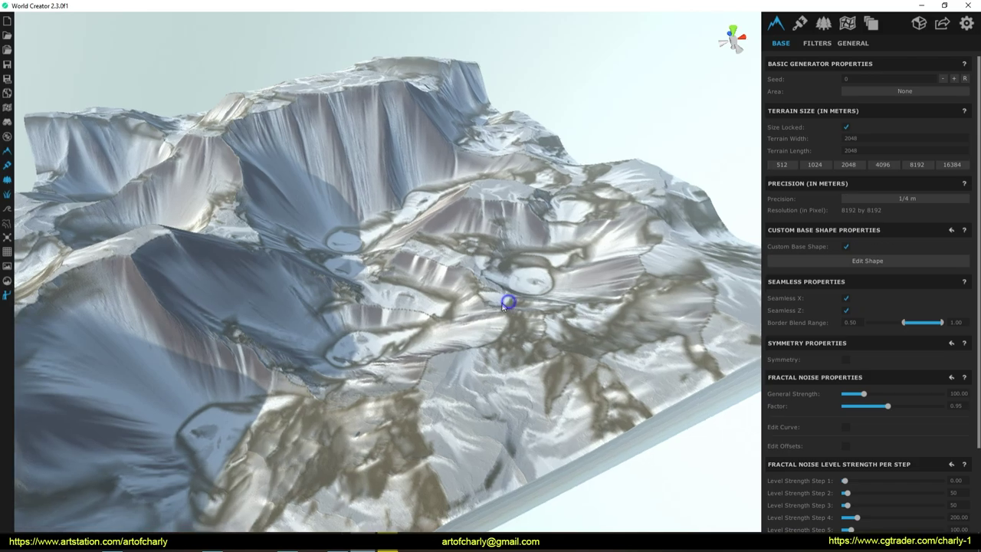
Inspect the canyon walls and plateau, then switch off the cliffs filter layer.
{"action": "scroll", "coordinate": [508, 299], "scroll_direction": "up", "scroll_amount": 5}
{"action": "right_click_drag", "start_coordinate": [508, 300], "coordinate": [305, 390]}
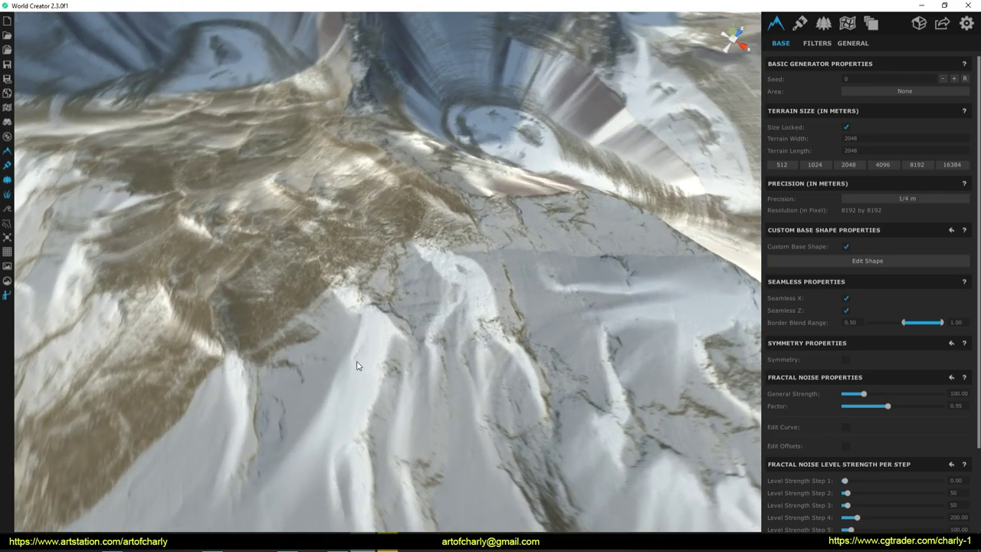
{"action": "mouse_move", "coordinate": [305, 384]}
{"action": "right_mouse_down"}
{"action": "mouse_move", "coordinate": [395, 268]}
{"action": "mouse_move", "coordinate": [540, 261]}
{"action": "mouse_move", "coordinate": [538, 288]}
{"action": "right_mouse_up"}
{"action": "scroll", "coordinate": [540, 260], "scroll_direction": "down", "scroll_amount": 3}
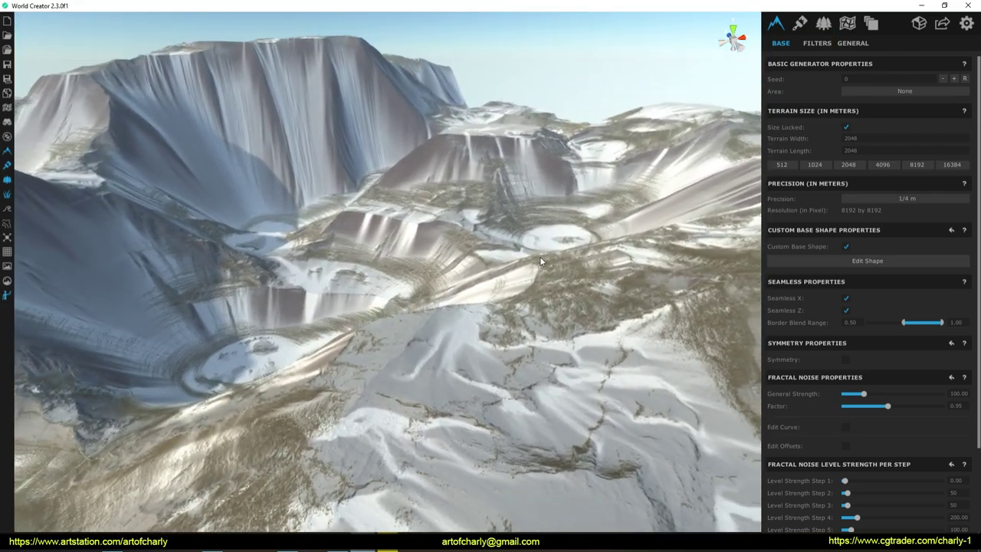
{"action": "scroll", "coordinate": [474, 248], "scroll_direction": "down", "scroll_amount": 3}
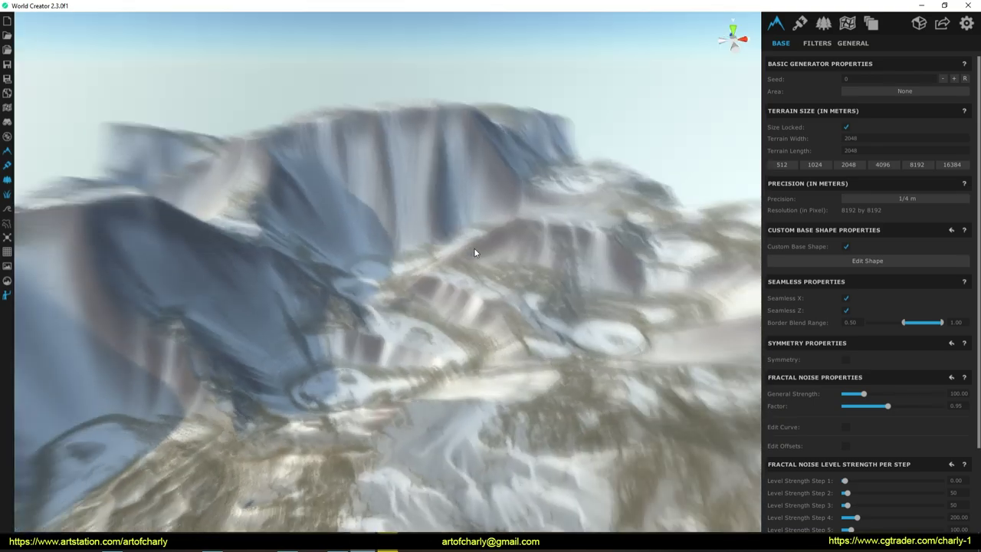
{"action": "right_click_drag", "start_coordinate": [473, 247], "coordinate": [464, 260]}
{"action": "left_click", "coordinate": [817, 43]}
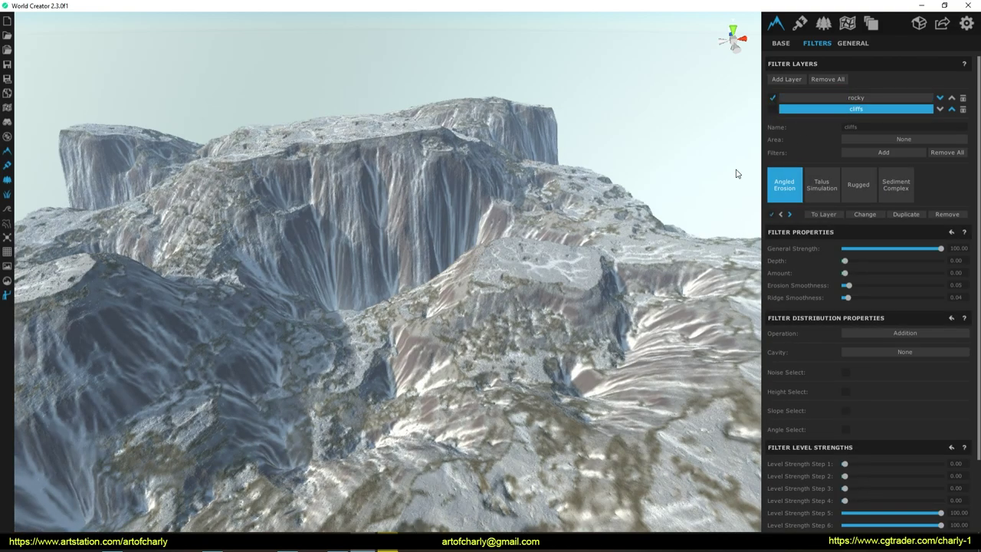
{"action": "left_click", "coordinate": [844, 98]}
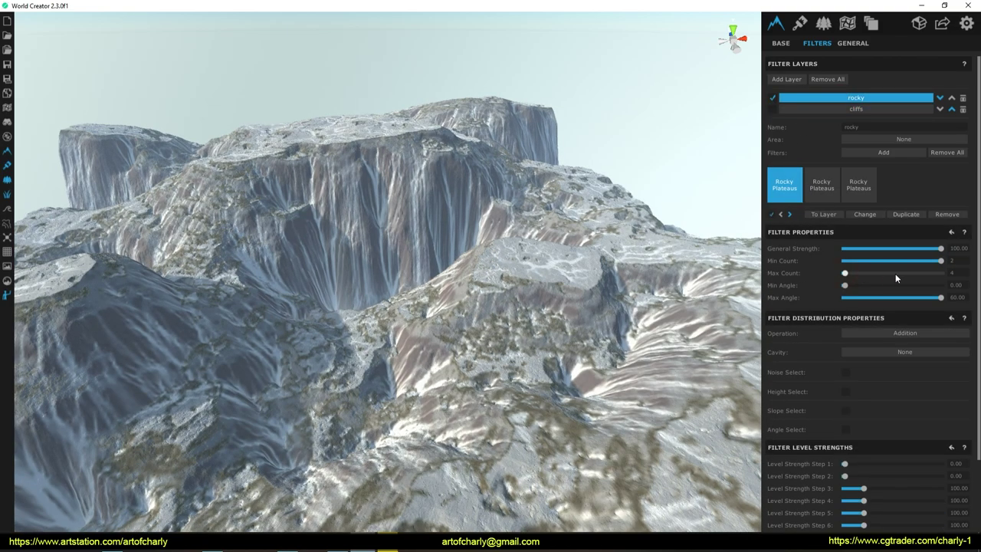
Set the angle range of the third Rocky Plateaus filter.
{"action": "left_click", "coordinate": [938, 298]}
{"action": "left_click", "coordinate": [858, 185]}
{"action": "left_click", "coordinate": [901, 298]}
{"action": "left_click", "coordinate": [871, 285]}
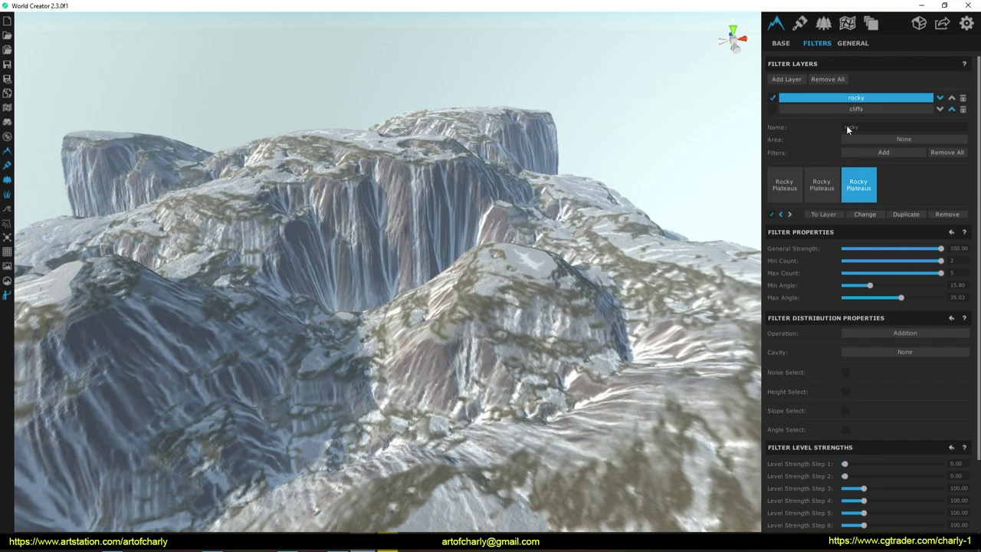
Re-enable the cliffs layer and raise Angled Erosion depth and amount.
{"action": "left_click", "coordinate": [773, 109]}
{"action": "left_click", "coordinate": [772, 109]}
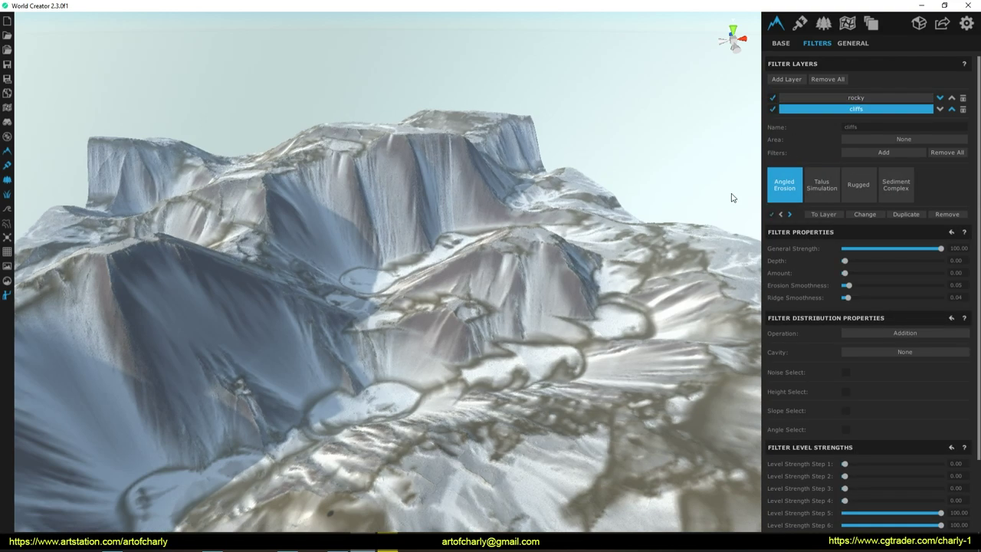
{"action": "left_click", "coordinate": [896, 185]}
{"action": "left_click", "coordinate": [856, 187]}
{"action": "left_click", "coordinate": [823, 187]}
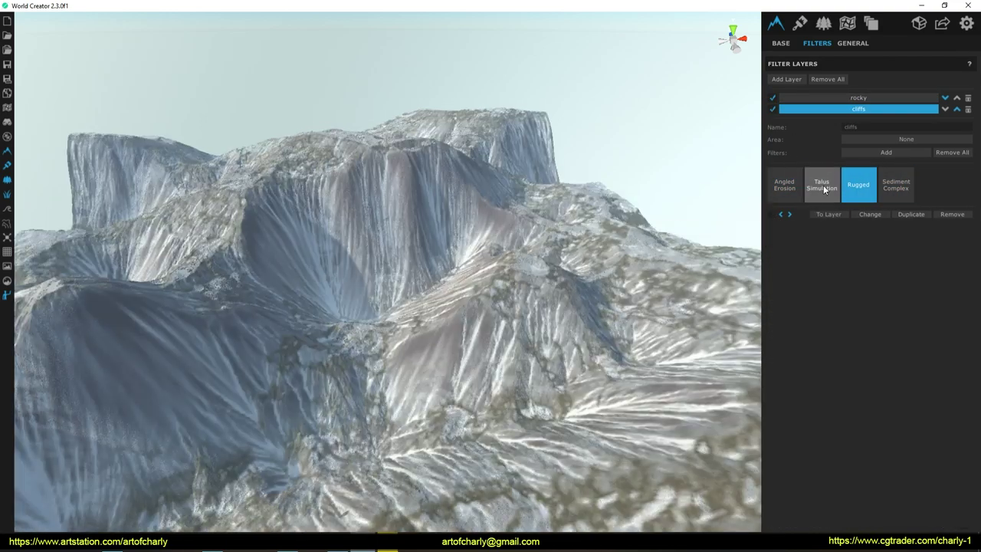
{"action": "left_click", "coordinate": [784, 185]}
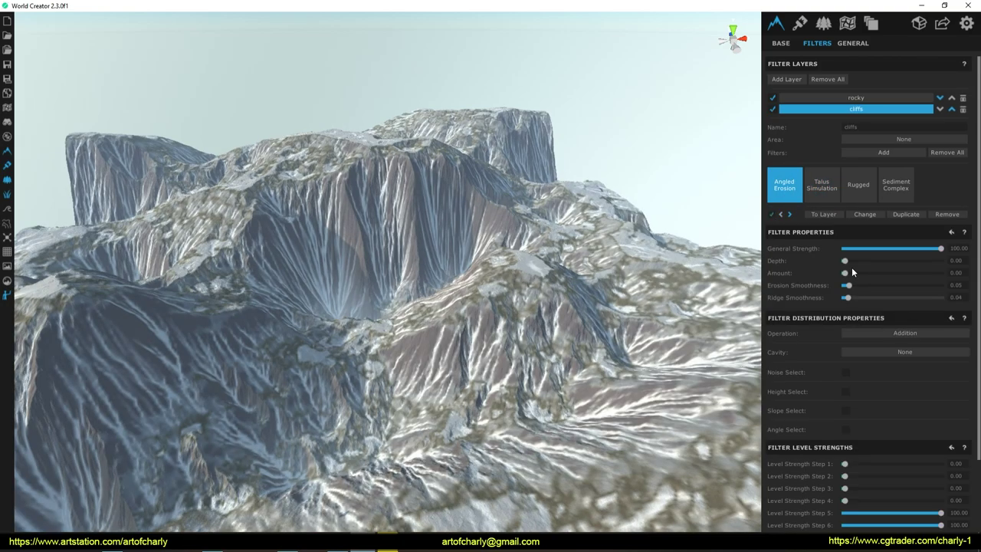
{"action": "left_click", "coordinate": [894, 273]}
{"action": "left_click_drag", "start_coordinate": [846, 260], "coordinate": [864, 261]}
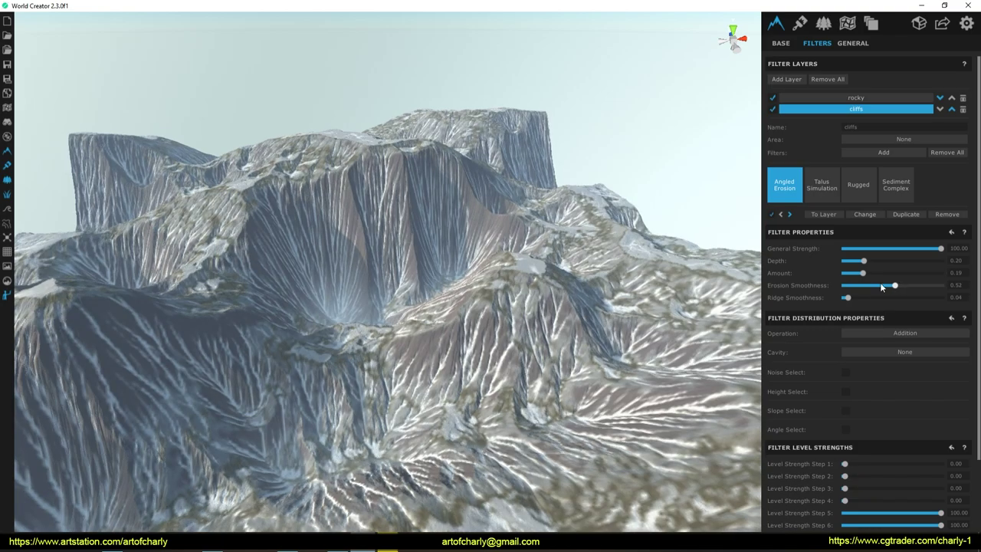
Raise Talus viscosity and threshold, Rugged angle to about 193, Sediment Complex length to about 57.
{"action": "left_click", "coordinate": [821, 187]}
{"action": "mouse_move", "coordinate": [848, 286]}
{"action": "left_mouse_down"}
{"action": "mouse_move", "coordinate": [869, 285]}
{"action": "mouse_move", "coordinate": [887, 310]}
{"action": "mouse_move", "coordinate": [858, 323]}
{"action": "left_mouse_up"}
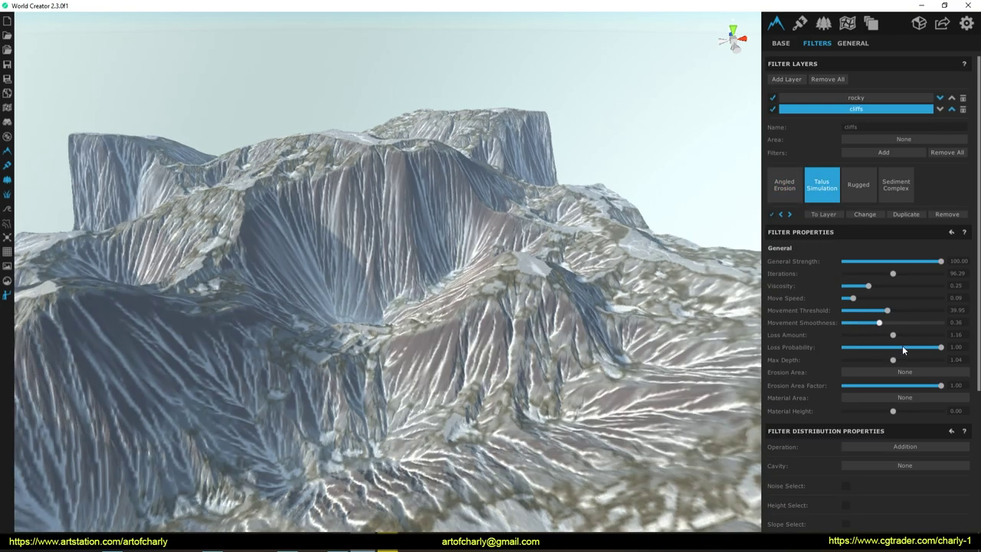
{"action": "left_click", "coordinate": [790, 213]}
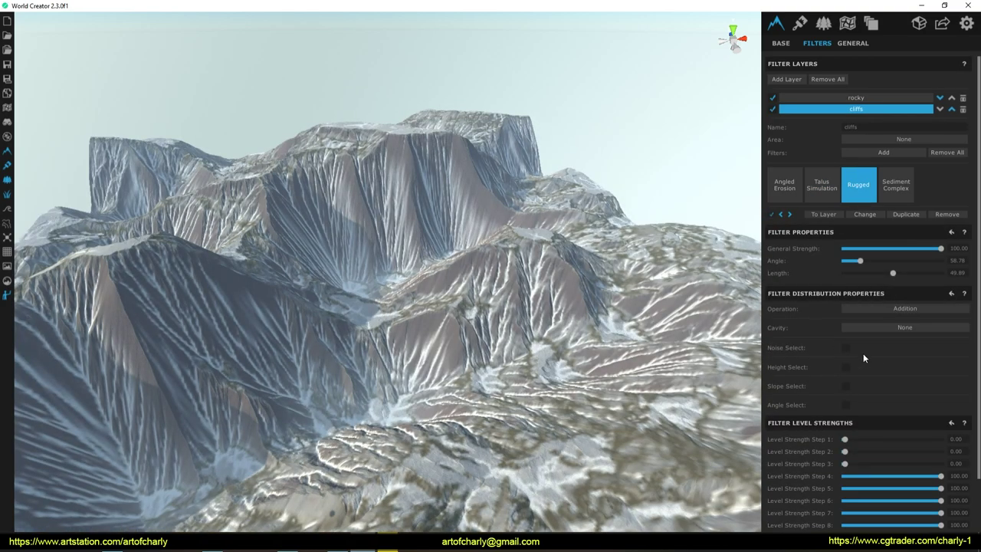
{"action": "mouse_move", "coordinate": [860, 261]}
{"action": "left_mouse_down"}
{"action": "mouse_move", "coordinate": [896, 261]}
{"action": "mouse_move", "coordinate": [864, 273]}
{"action": "left_mouse_up"}
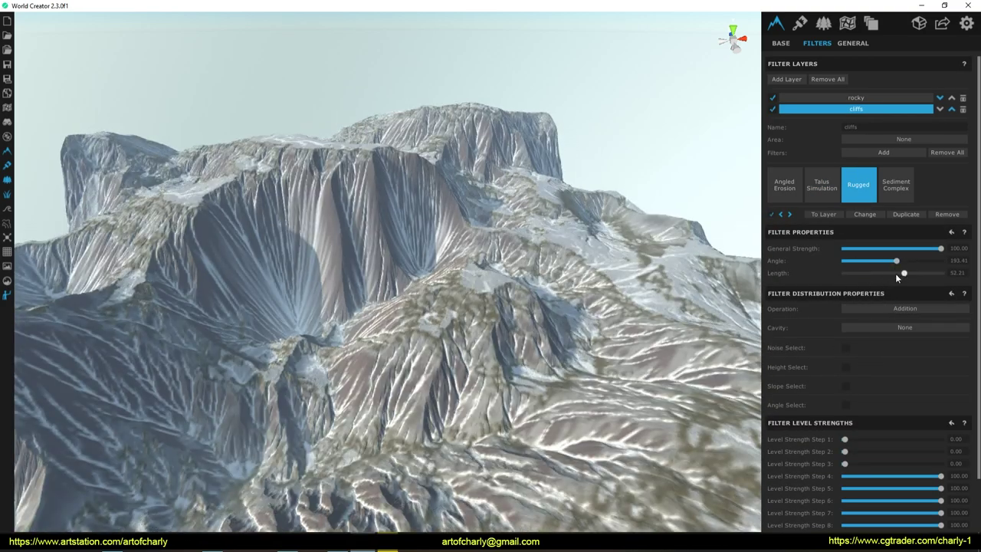
{"action": "left_click", "coordinate": [790, 214]}
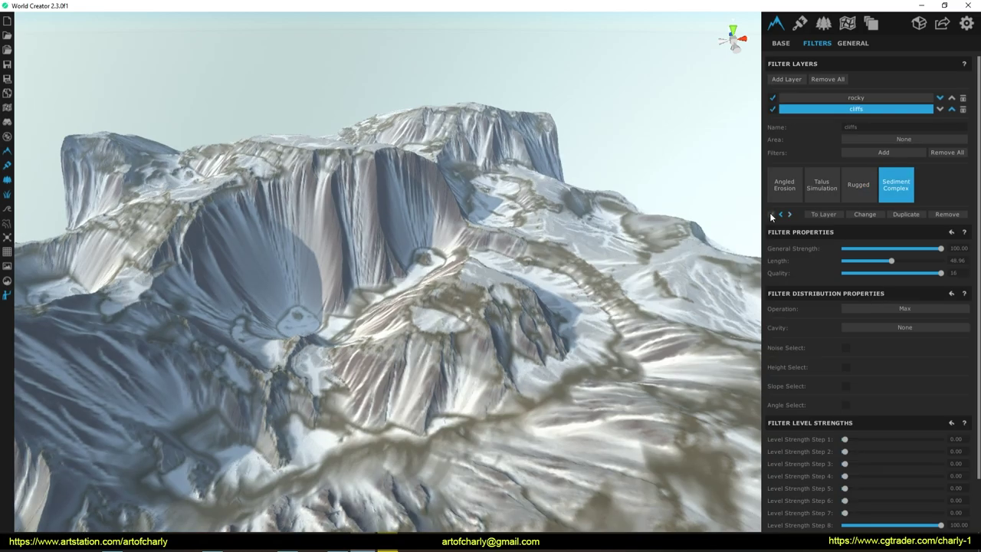
{"action": "left_click_drag", "start_coordinate": [891, 260], "coordinate": [900, 261]}
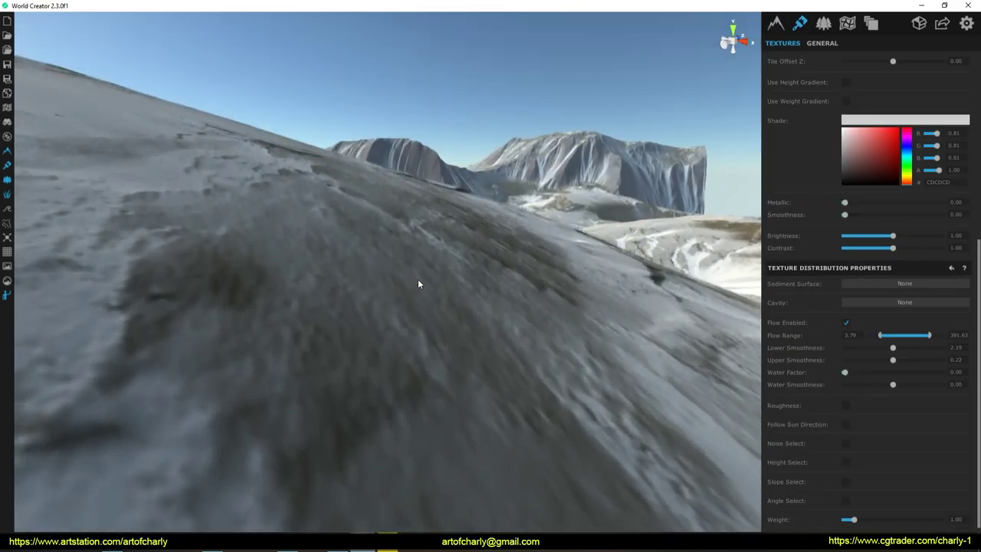
Zoom out and orbit toward the rocky ridge and cliff wall.
{"action": "scroll", "coordinate": [417, 286], "scroll_direction": "down", "scroll_amount": 10}
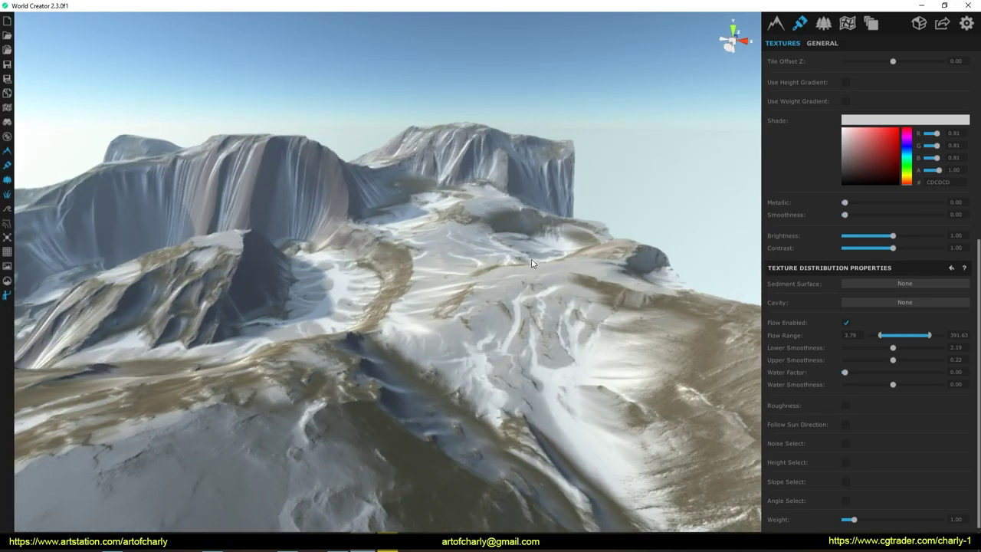
{"action": "mouse_move", "coordinate": [480, 270]}
{"action": "left_mouse_down"}
{"action": "mouse_move", "coordinate": [350, 257]}
{"action": "mouse_move", "coordinate": [410, 259]}
{"action": "left_mouse_up"}
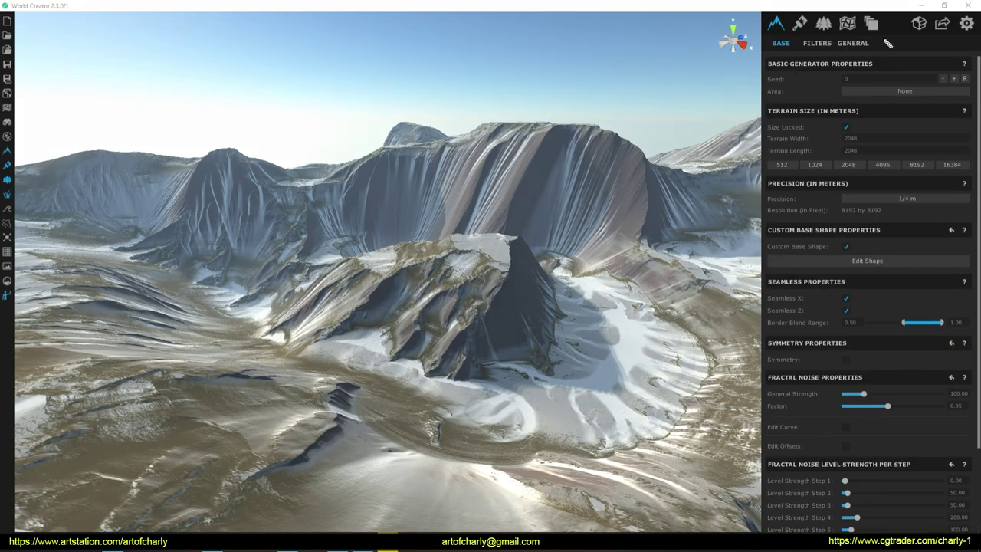
Export the Terrain Height-Map in EXR format.
{"action": "left_click", "coordinate": [940, 28]}
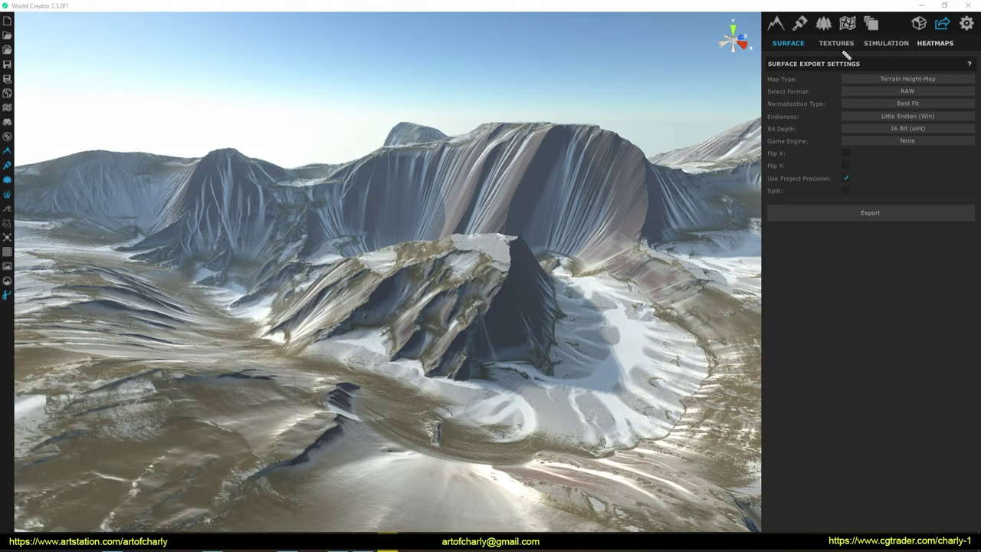
{"action": "left_click_drag", "start_coordinate": [861, 35], "coordinate": [872, 37]}
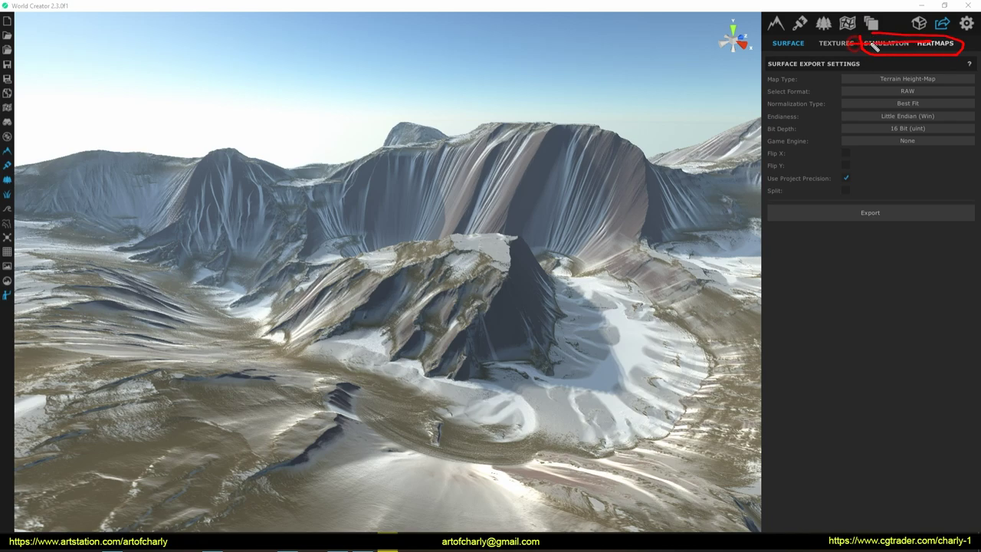
{"action": "key", "text": "Escape"}
{"action": "left_click_drag", "start_coordinate": [769, 51], "coordinate": [977, 86]}
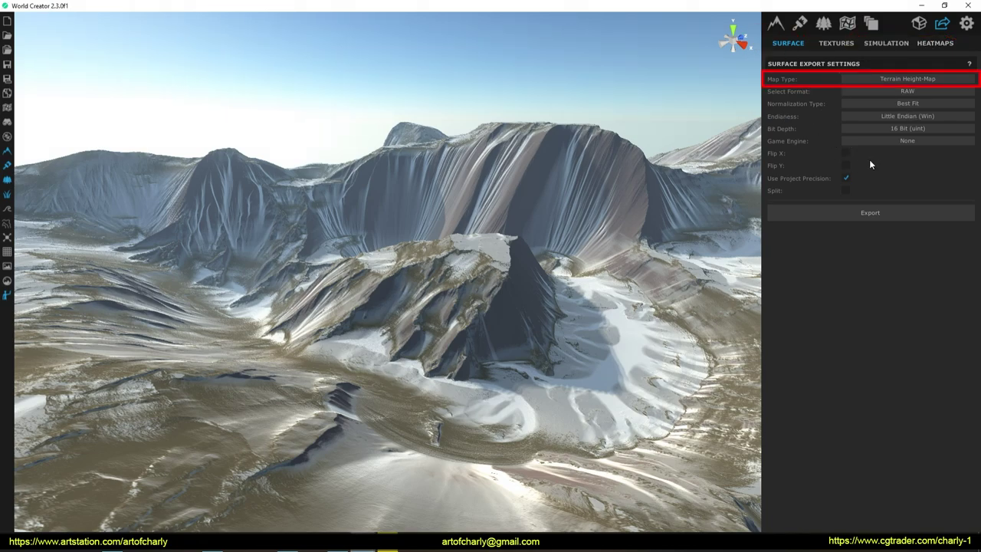
{"action": "left_click", "coordinate": [920, 80]}
{"action": "left_click", "coordinate": [908, 88]}
{"action": "left_click", "coordinate": [907, 91]}
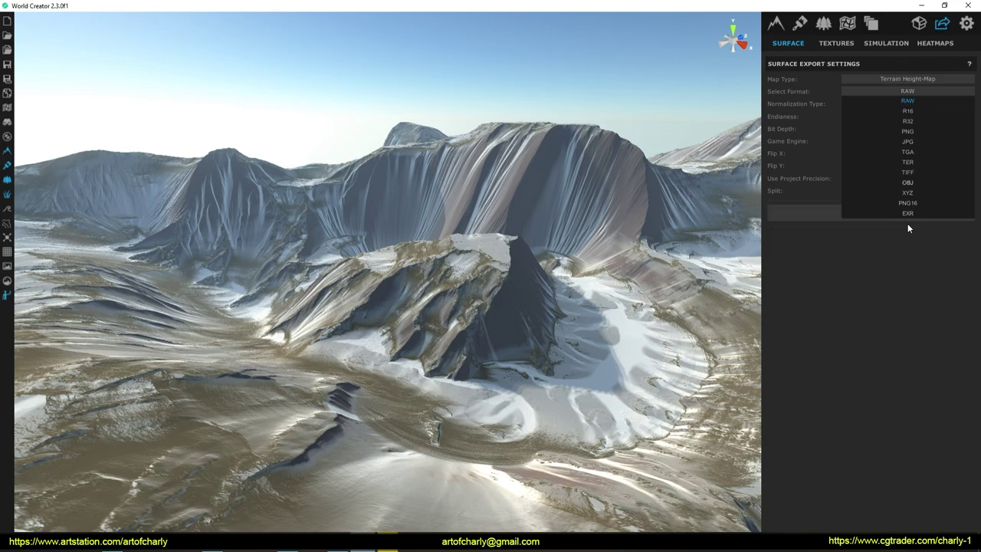
{"action": "left_click", "coordinate": [909, 213]}
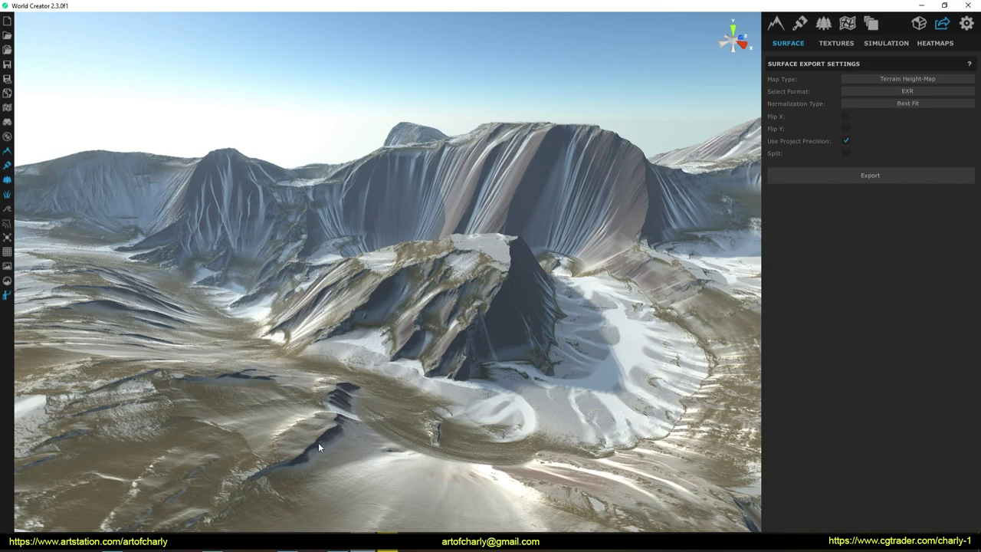
{"action": "left_click", "coordinate": [880, 173]}
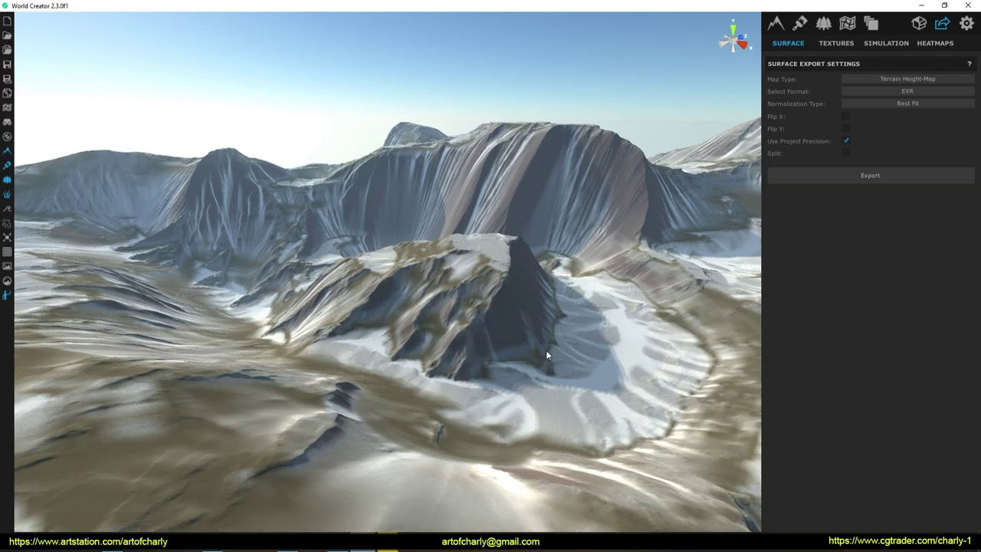
Export the terrain's Color Map texture.
{"action": "left_click", "coordinate": [835, 43]}
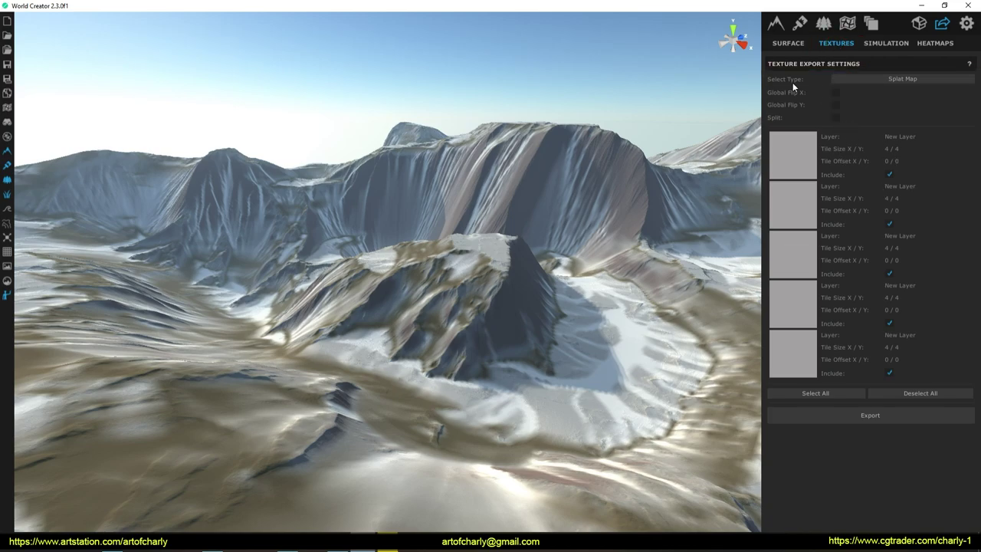
{"action": "left_click", "coordinate": [892, 80]}
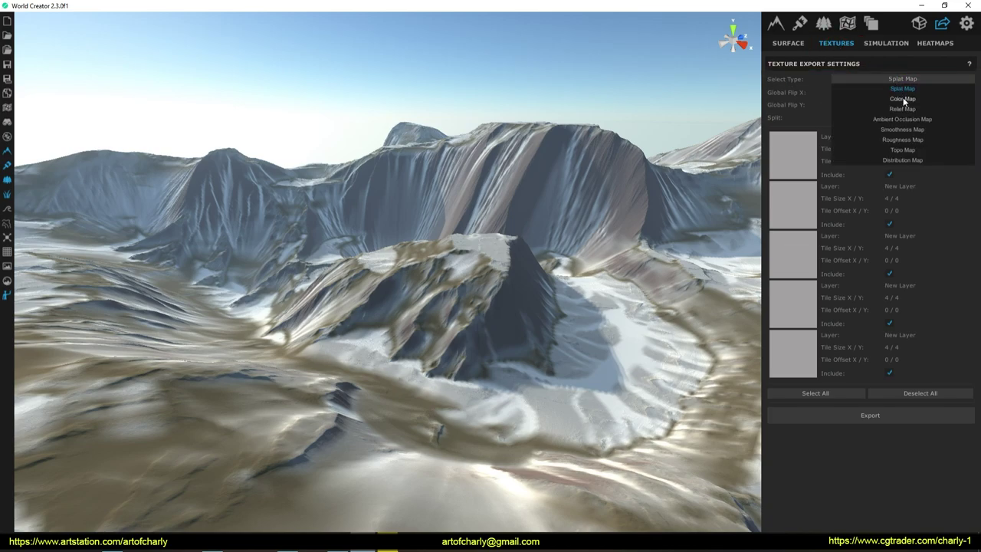
{"action": "left_click", "coordinate": [903, 99]}
{"action": "left_click", "coordinate": [885, 299]}
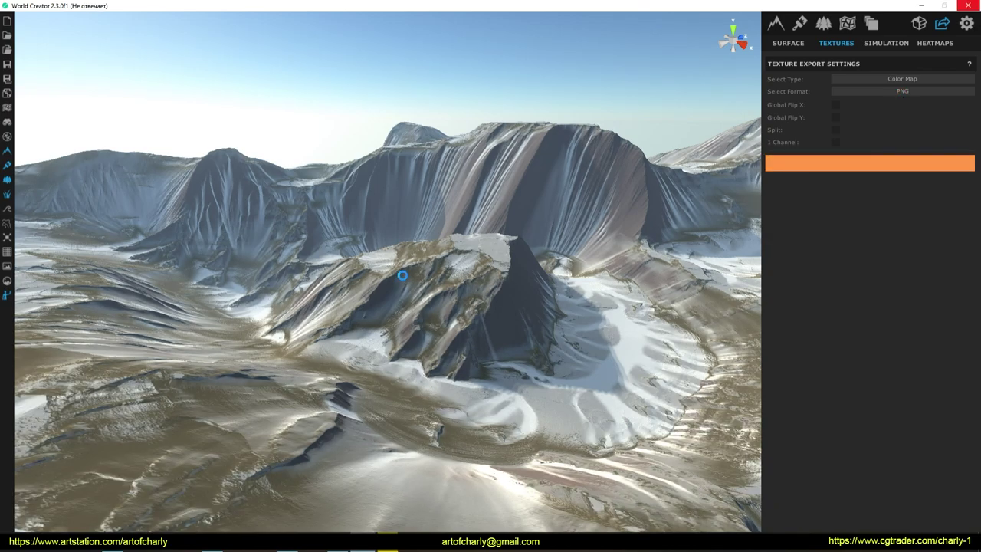
Export the Terrain Height-Map again in PNG16 format.
{"action": "left_click", "coordinate": [779, 44]}
{"action": "left_click", "coordinate": [912, 95]}
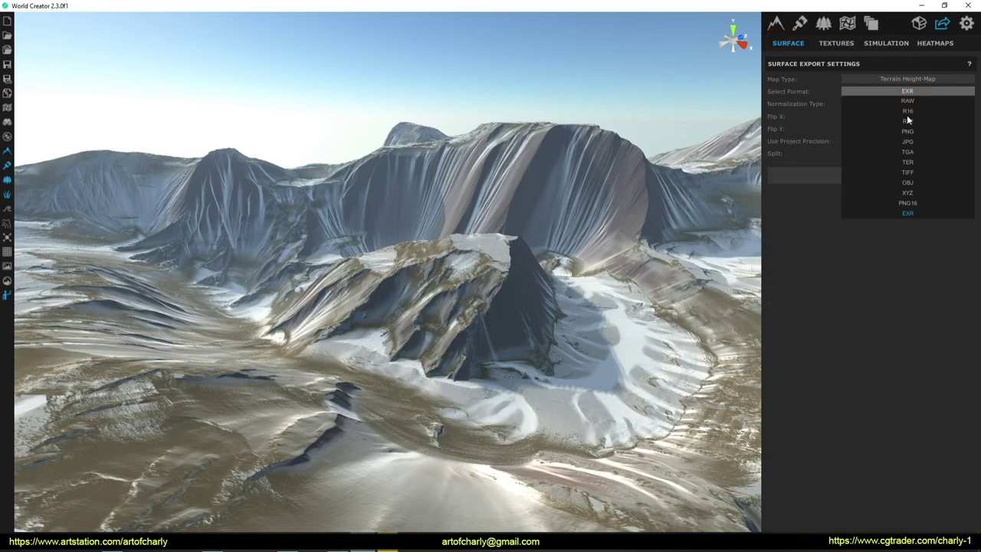
{"action": "left_click", "coordinate": [915, 202]}
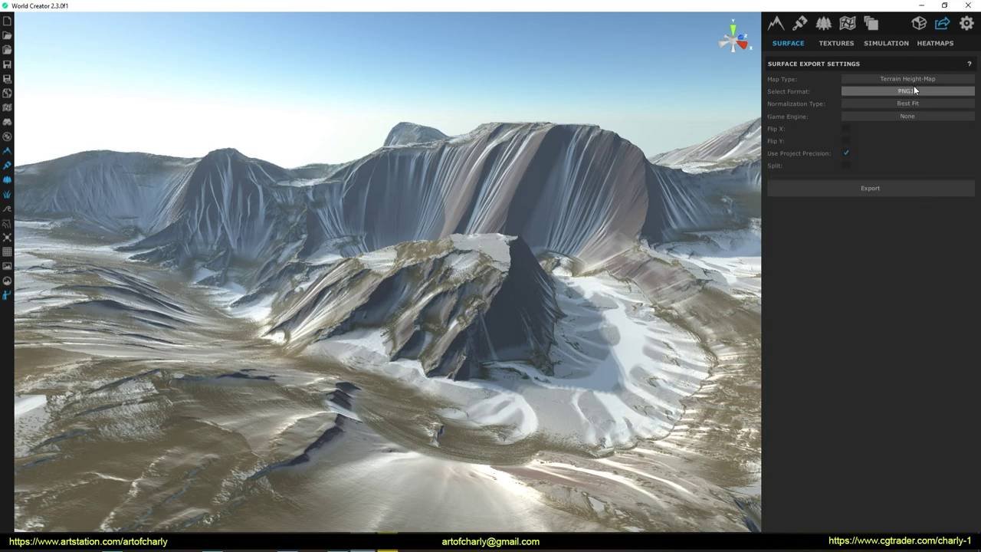
{"action": "left_click", "coordinate": [870, 189]}
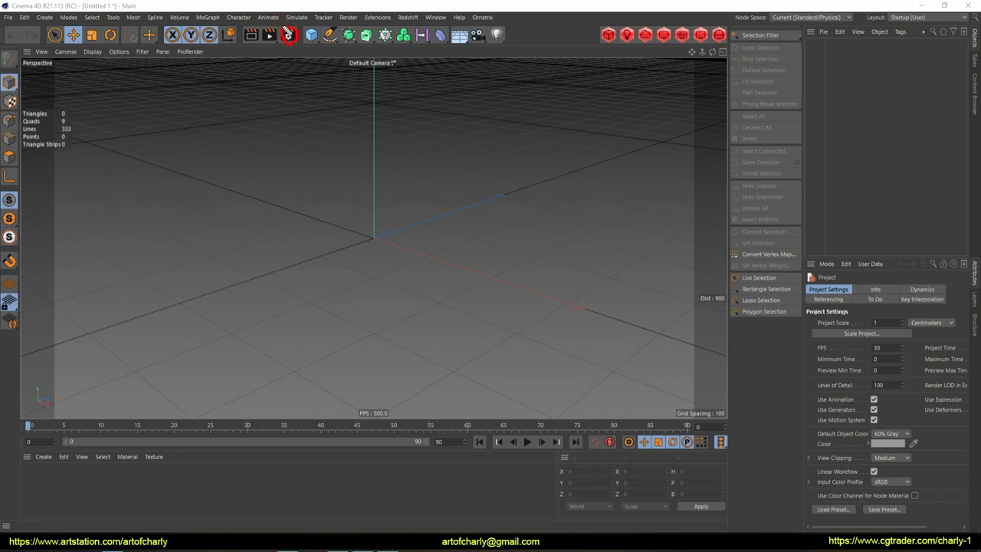
Set the Render Settings renderer to Arnold Renderer and review the C4DtoA download page.
{"action": "left_click", "coordinate": [287, 35]}
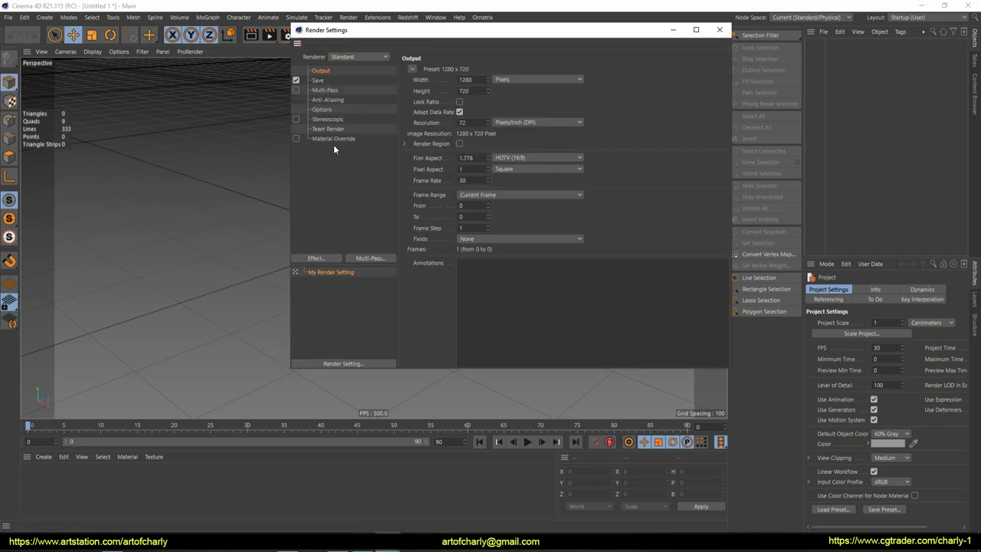
{"action": "left_click", "coordinate": [358, 56]}
{"action": "left_click", "coordinate": [360, 123]}
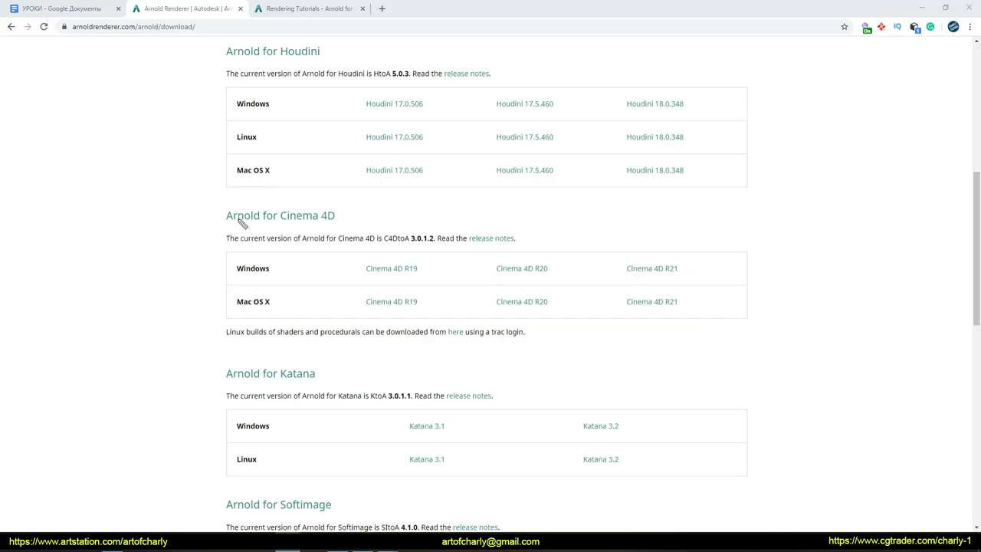
{"action": "left_click_drag", "start_coordinate": [257, 204], "coordinate": [331, 202]}
{"action": "left_click_drag", "start_coordinate": [618, 278], "coordinate": [690, 278]}
{"action": "left_click_drag", "start_coordinate": [412, 244], "coordinate": [437, 248]}
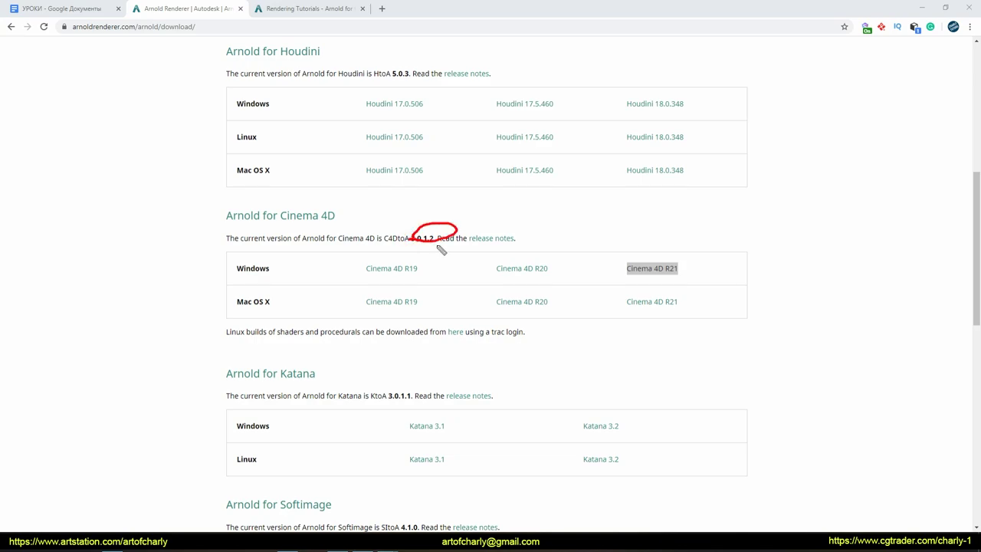
Open the Getting Started with Arnold GPU guide from the C4DtoA 3.0.1.2 release notes.
{"action": "left_click", "coordinate": [575, 204]}
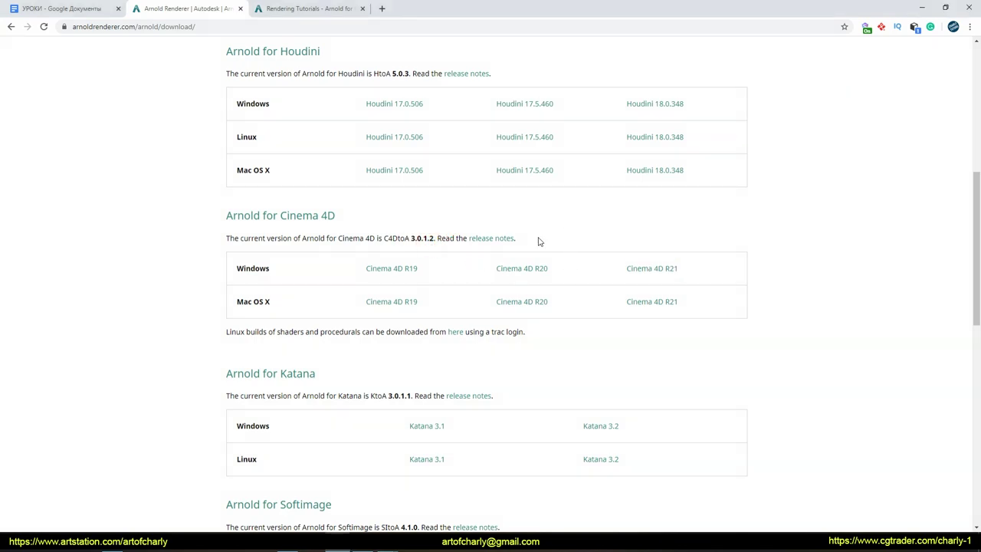
{"action": "left_click", "coordinate": [500, 240]}
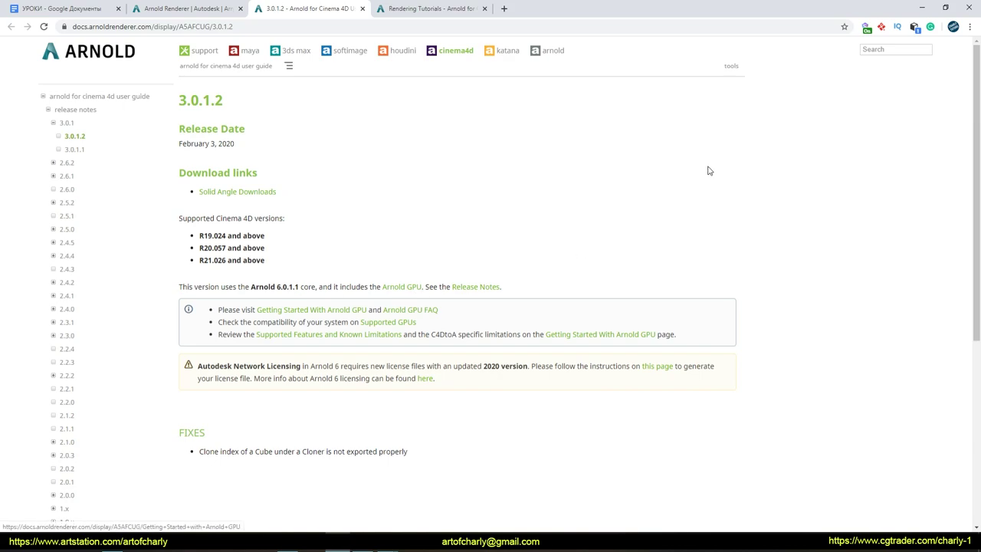
{"action": "left_click", "coordinate": [404, 286]}
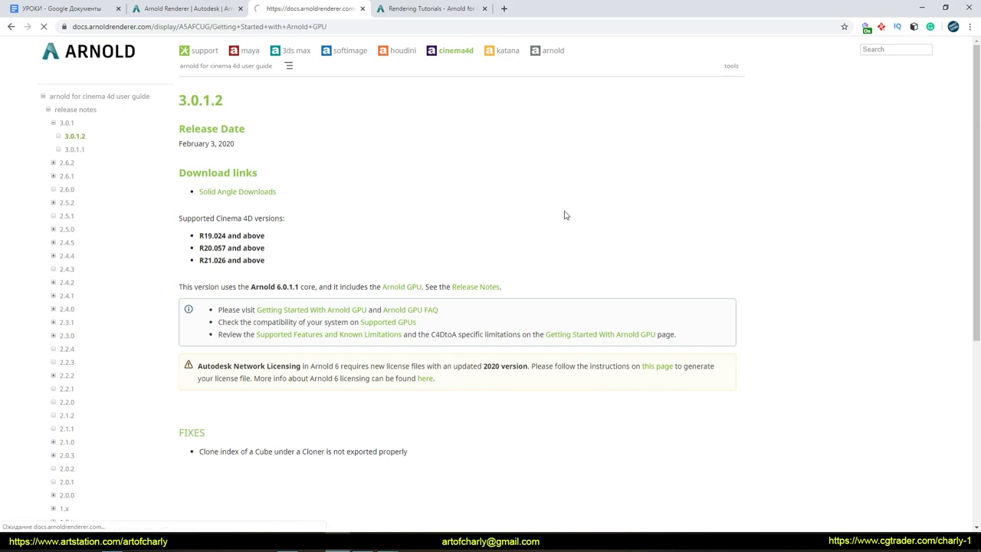
Scroll to Matching Noise on CPU and GPU and highlight the adaptive threshold recommendation.
{"action": "scroll", "coordinate": [289, 220], "scroll_direction": "down", "scroll_amount": 2}
{"action": "scroll", "coordinate": [289, 220], "scroll_direction": "down", "scroll_amount": 3}
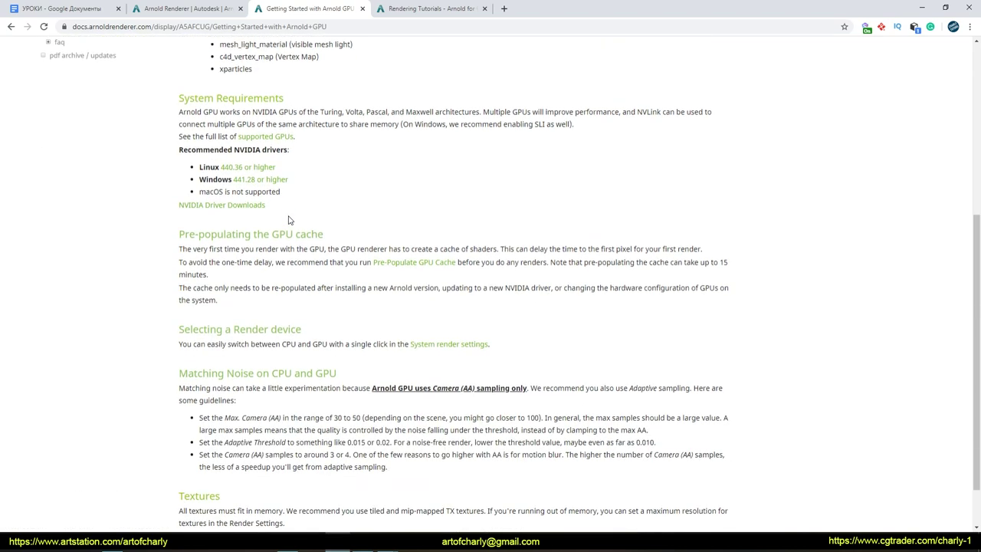
{"action": "scroll", "coordinate": [289, 220], "scroll_direction": "down", "scroll_amount": 1}
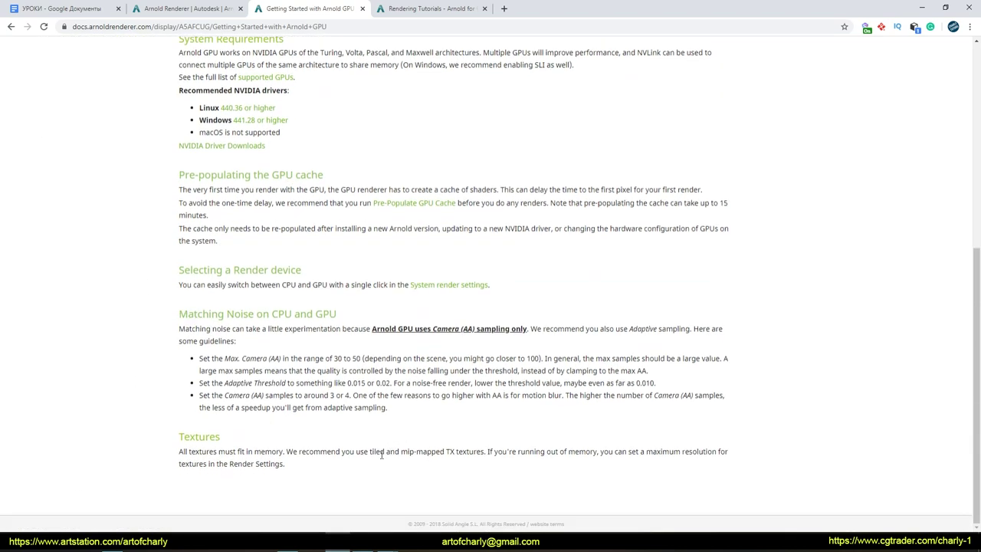
{"action": "left_click_drag", "start_coordinate": [226, 395], "coordinate": [263, 395]}
{"action": "left_click", "coordinate": [345, 396]}
{"action": "left_click_drag", "start_coordinate": [224, 376], "coordinate": [290, 389]}
{"action": "left_click", "coordinate": [360, 383]}
{"action": "left_click_drag", "start_coordinate": [359, 382], "coordinate": [387, 382]}
{"action": "left_click_drag", "start_coordinate": [626, 372], "coordinate": [659, 394]}
{"action": "left_click_drag", "start_coordinate": [657, 382], "coordinate": [199, 382]}
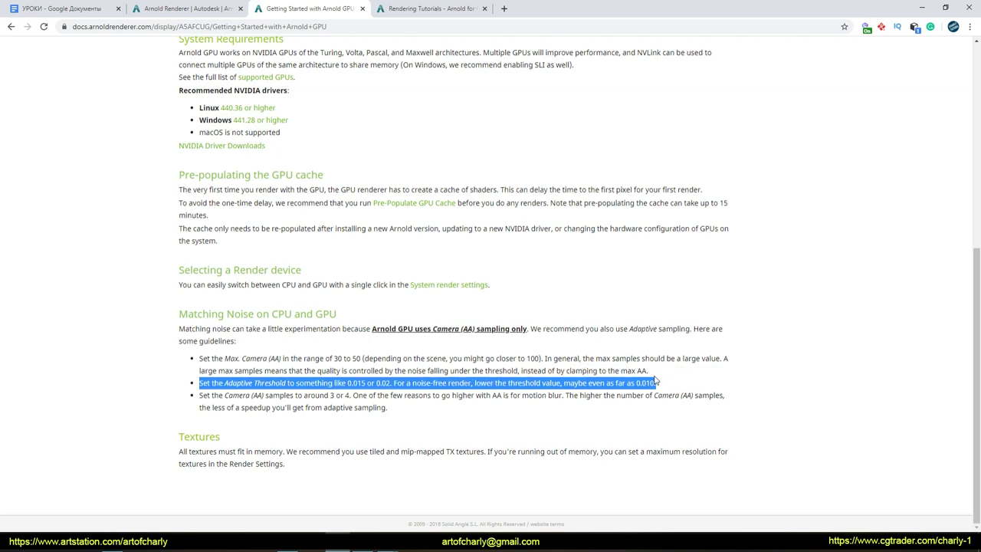
{"action": "left_click", "coordinate": [661, 378]}
{"action": "left_click_drag", "start_coordinate": [633, 383], "coordinate": [656, 383]}
{"action": "left_click", "coordinate": [663, 386]}
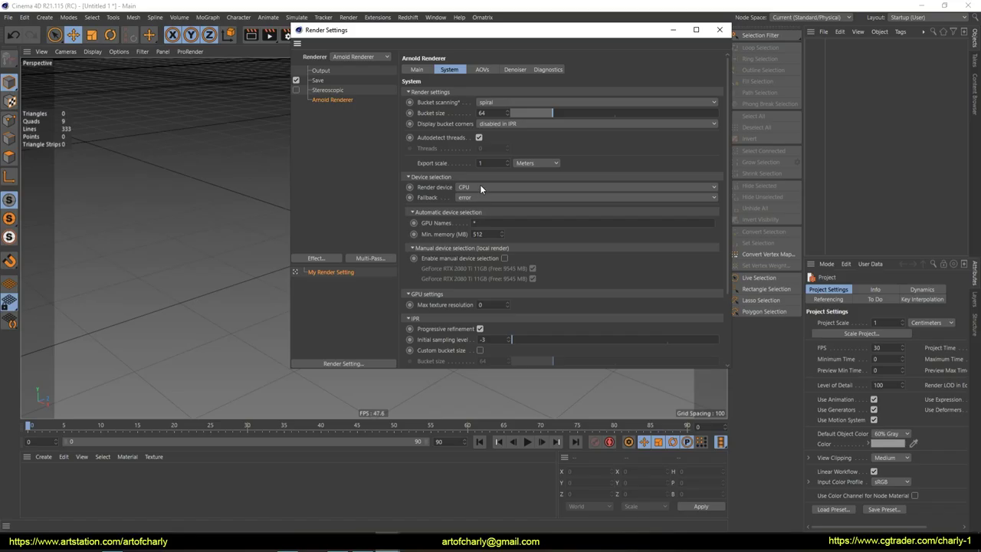
Set Arnold's render device to GPU and Camera (AA) to 4.
{"action": "left_click", "coordinate": [471, 187]}
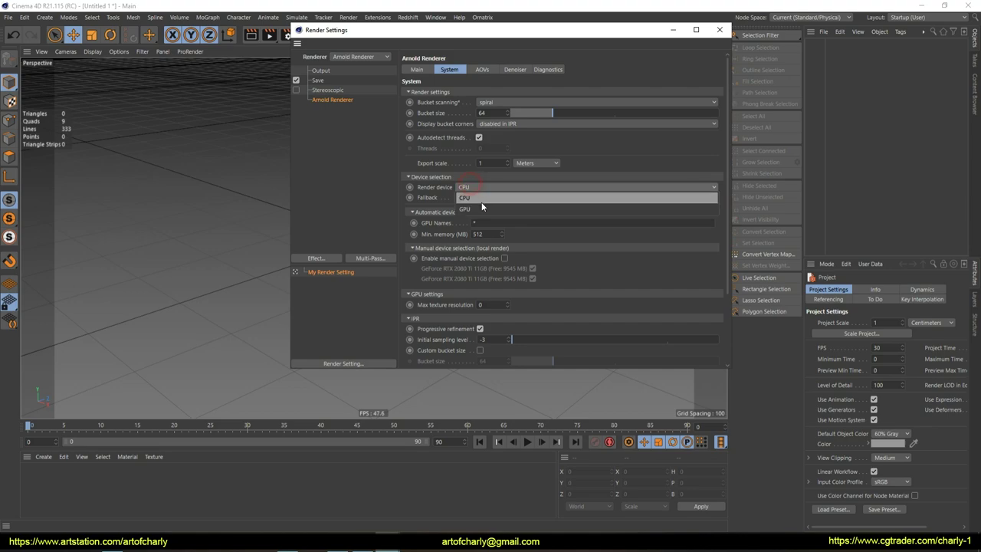
{"action": "left_click", "coordinate": [471, 203]}
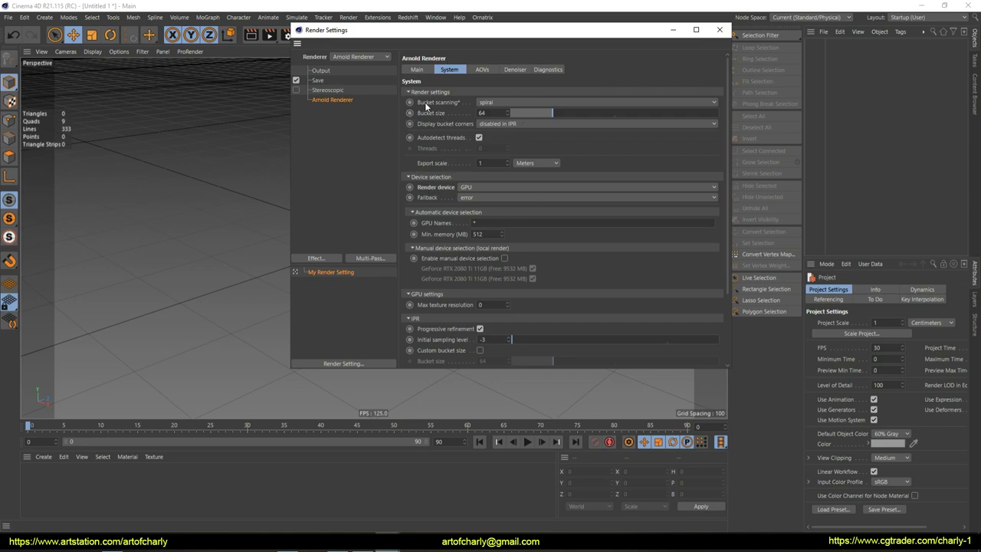
{"action": "left_click", "coordinate": [417, 70]}
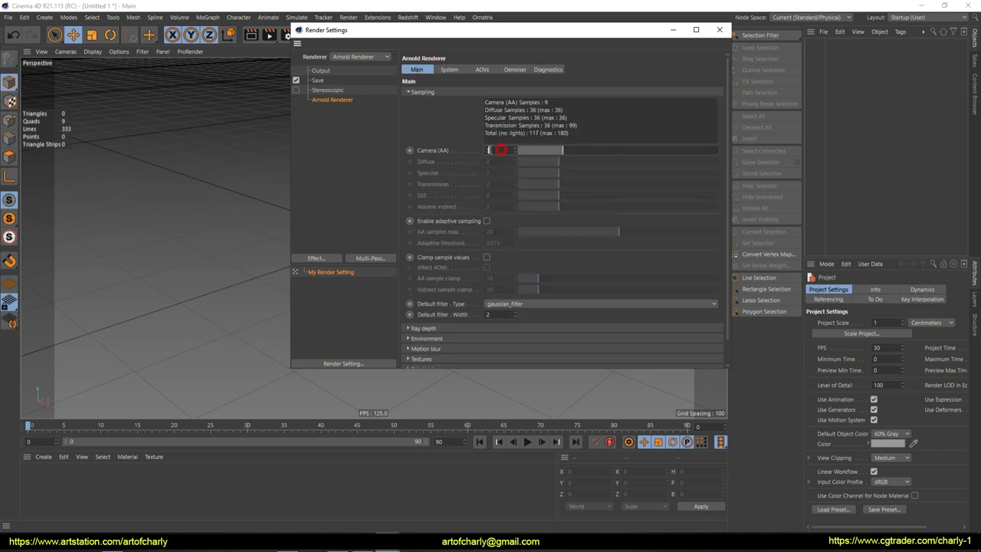
{"action": "type", "text": "4"}
{"action": "key", "text": "Return"}
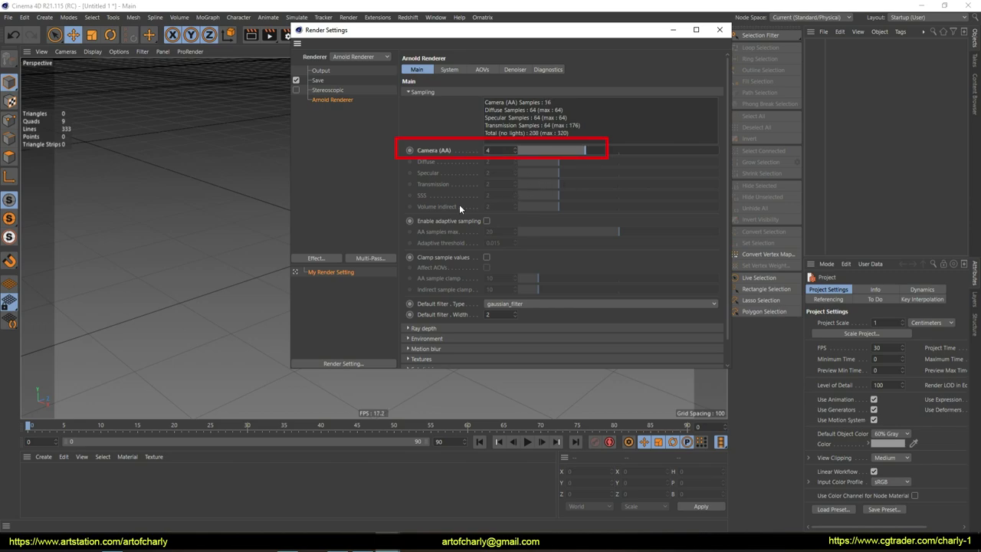
Enable adaptive sampling with AA samples max 50 and threshold 0.015, then close render settings.
{"action": "left_click", "coordinate": [490, 221]}
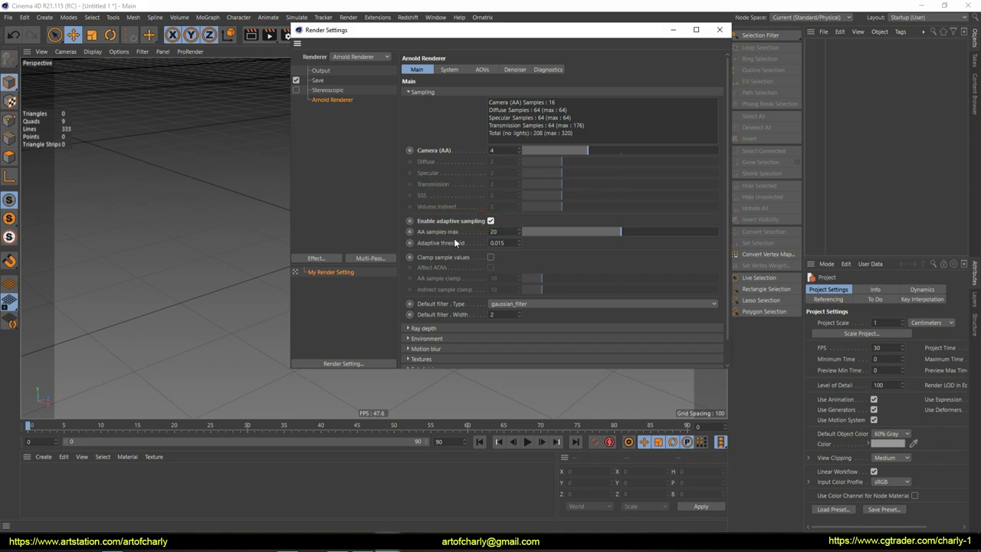
{"action": "double_click", "coordinate": [505, 230]}
{"action": "type", "text": "0"}
{"action": "key", "text": "Return"}
{"action": "left_click", "coordinate": [515, 242]}
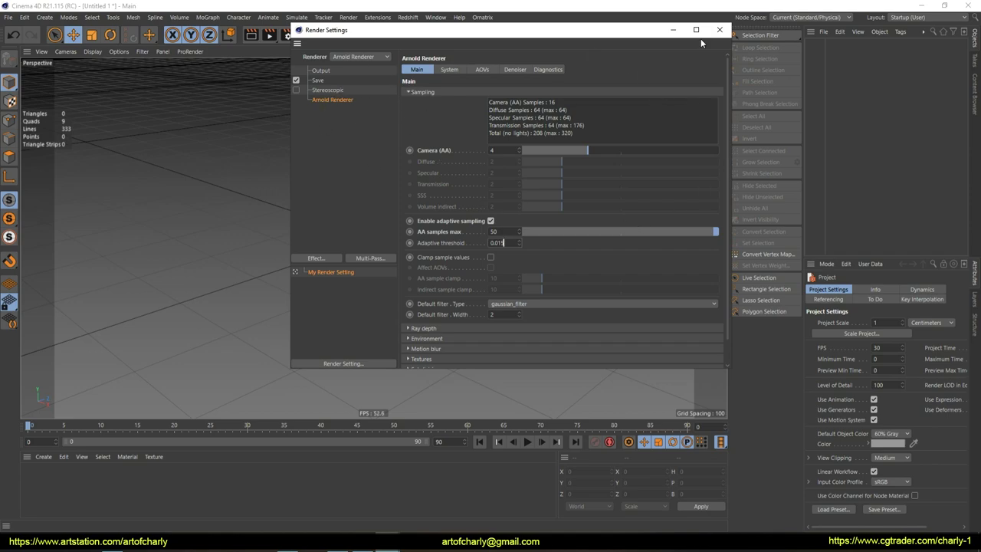
{"action": "left_click", "coordinate": [721, 30]}
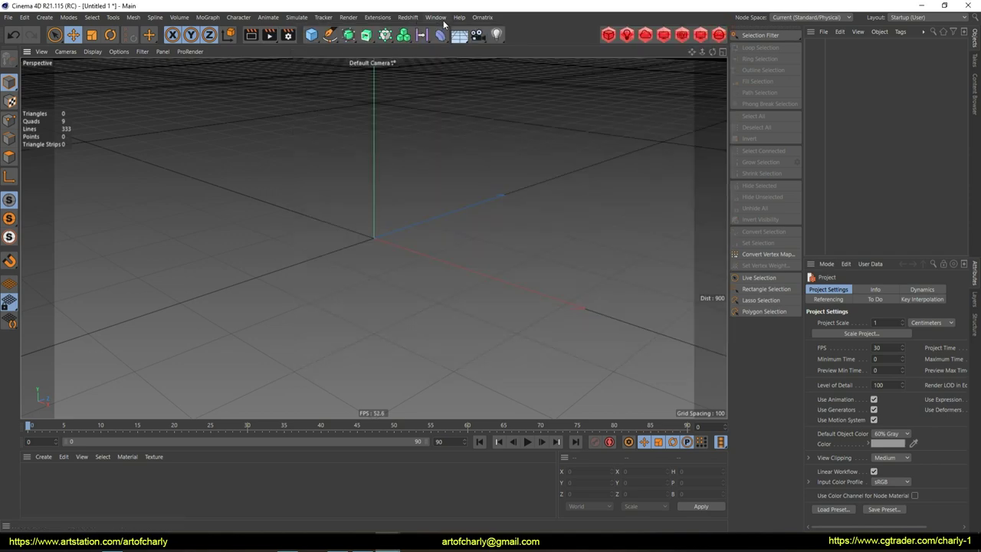
Open the Arnold IPR window and dock it beside the viewport.
{"action": "left_click", "coordinate": [377, 17]}
{"action": "mouse_move", "coordinate": [407, 179]}
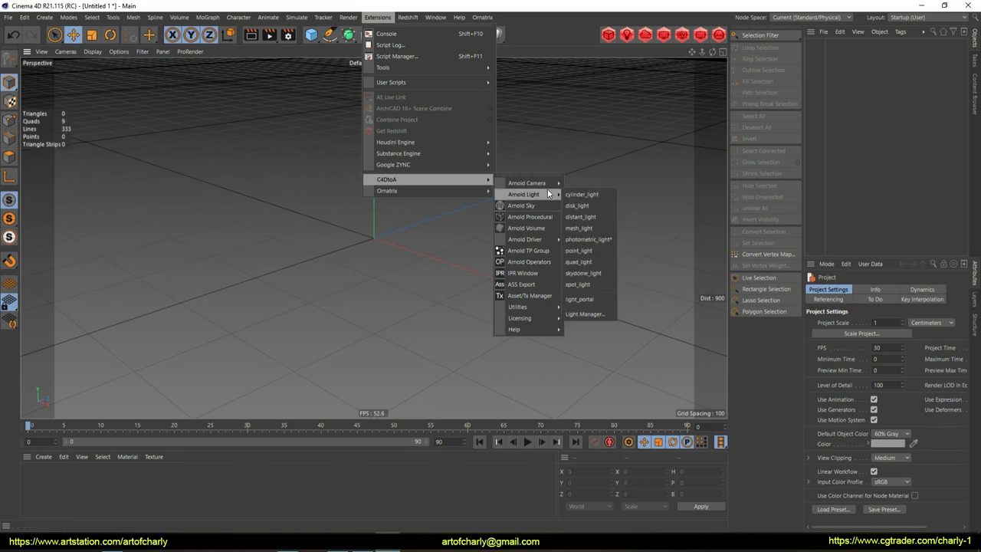
{"action": "left_click", "coordinate": [541, 275]}
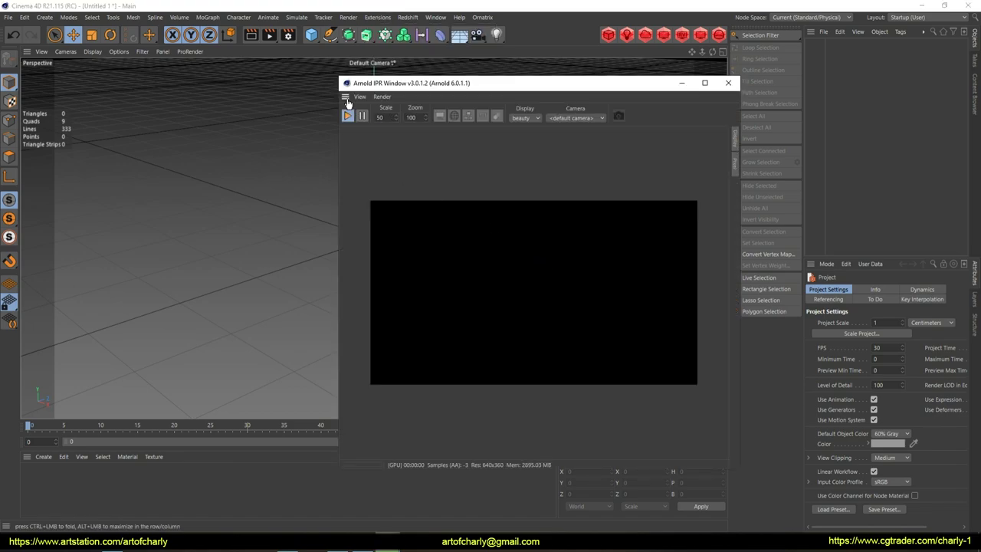
{"action": "left_click_drag", "start_coordinate": [155, 136], "coordinate": [22, 161]}
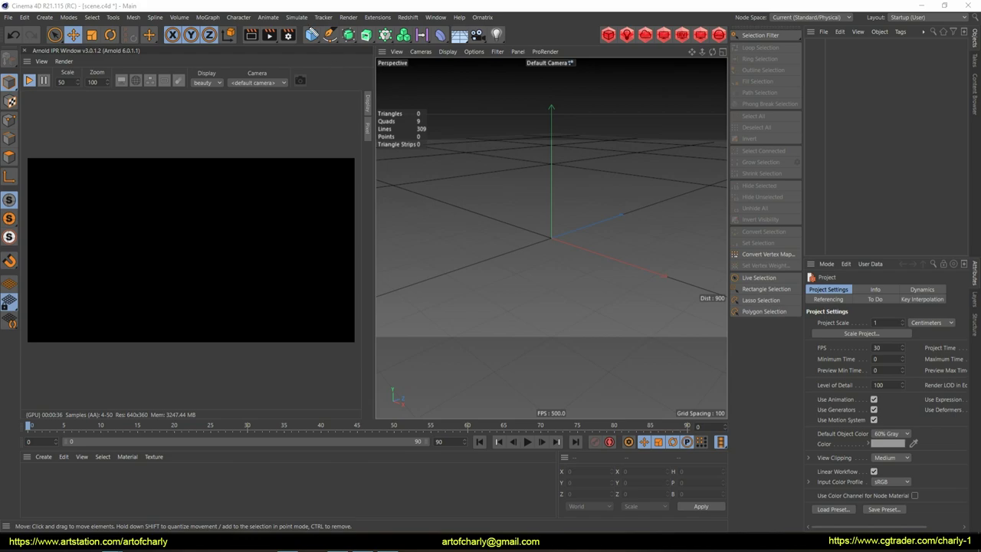
Add a plane and set its width and height to 2048.
{"action": "left_click", "coordinate": [308, 35]}
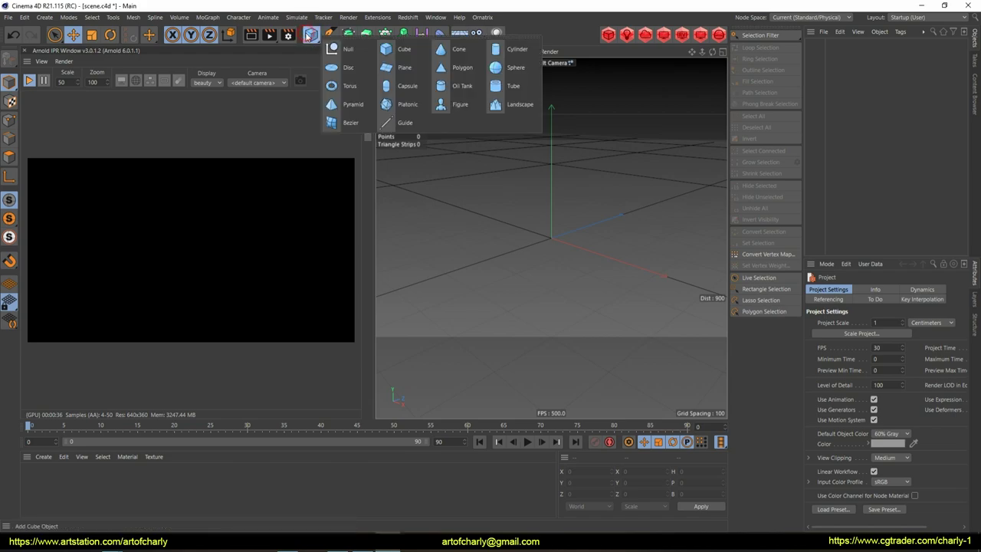
{"action": "left_click", "coordinate": [400, 67]}
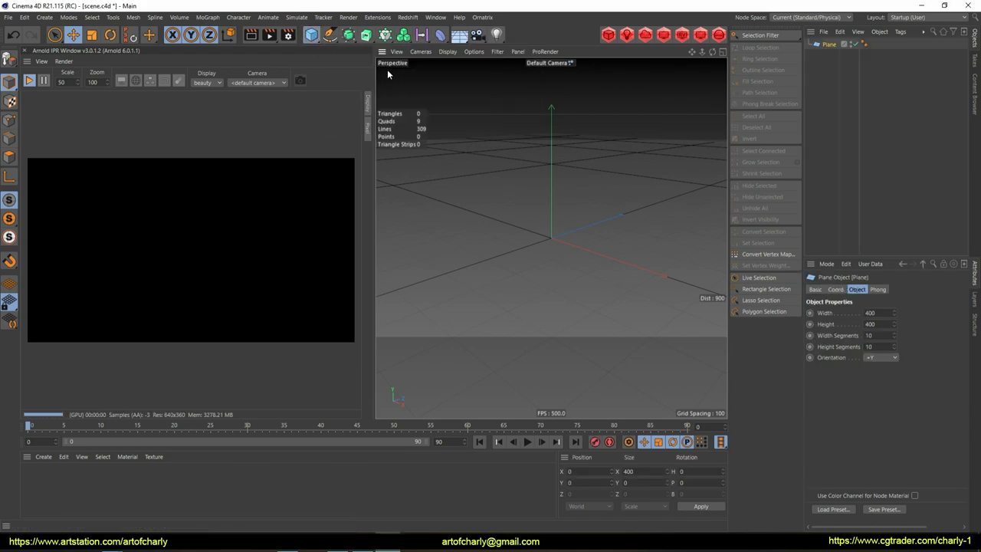
{"action": "double_click", "coordinate": [880, 312]}
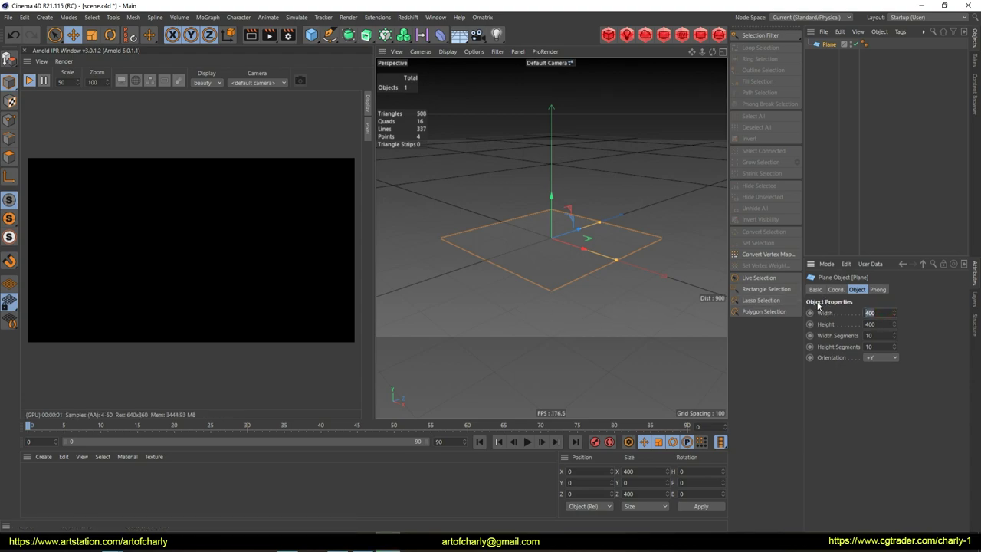
{"action": "type", "text": "48"}
{"action": "key", "text": "Tab"}
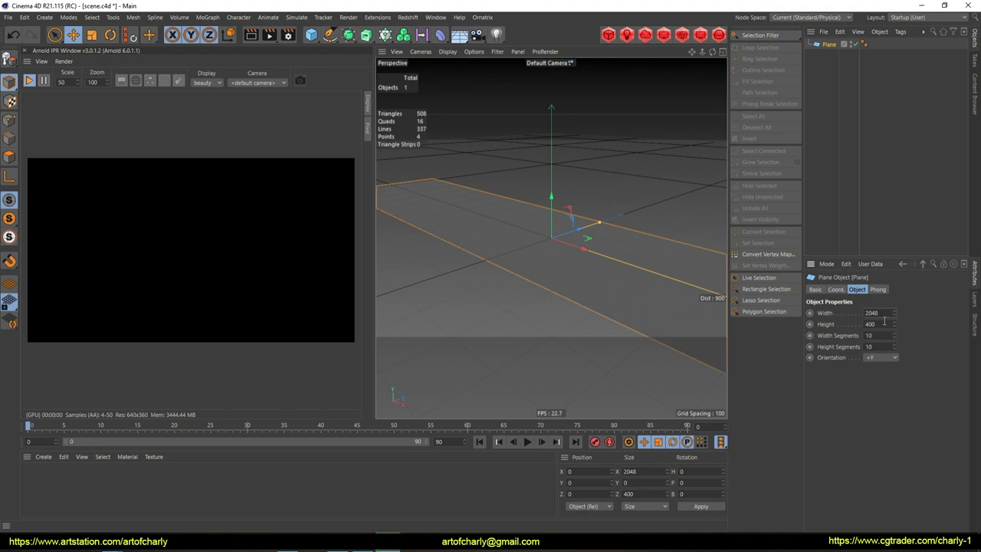
{"action": "type", "text": "2048"}
{"action": "key", "text": "Return"}
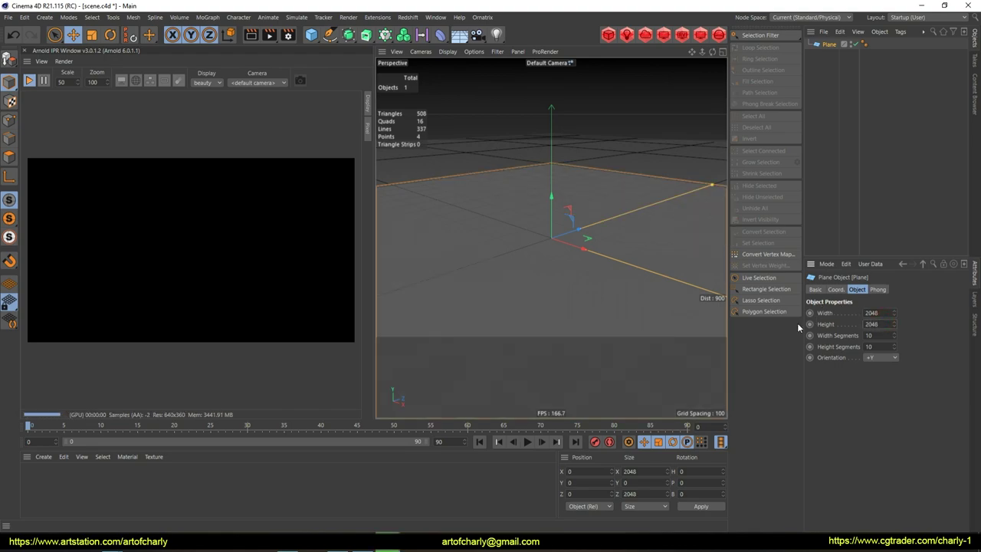
{"action": "left_click", "coordinate": [377, 17]}
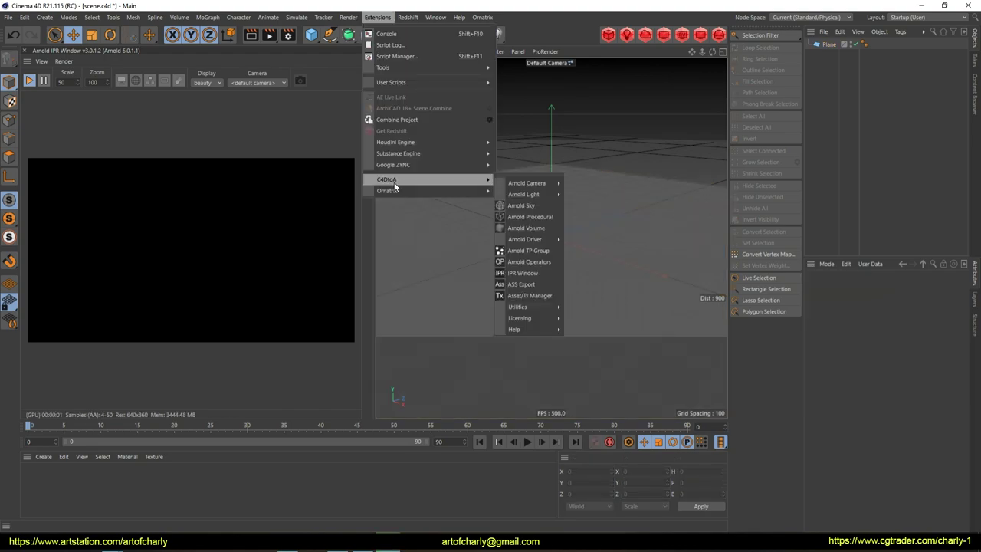
Add an Arnold Sky of type physical_sky with intensity 2.
{"action": "left_click", "coordinate": [523, 205]}
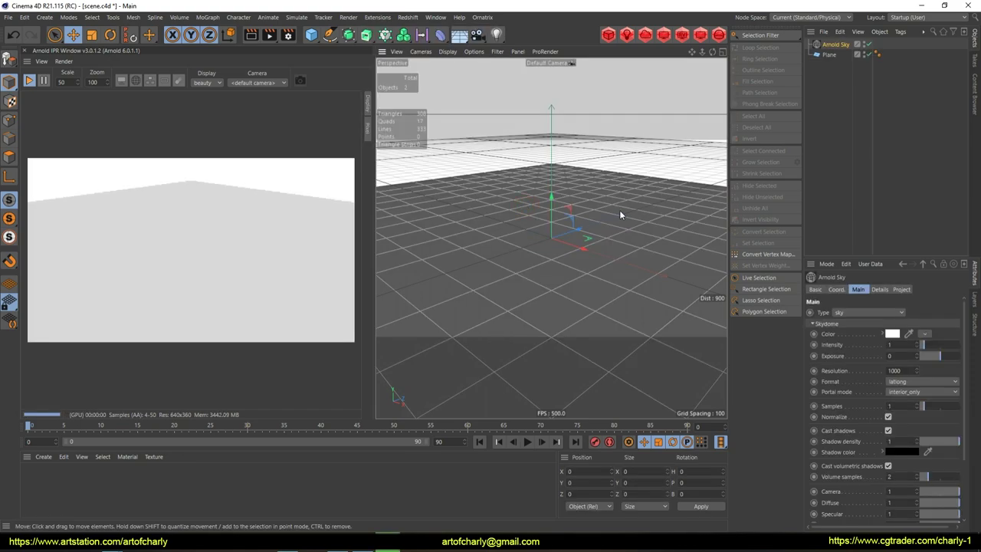
{"action": "left_click", "coordinate": [857, 313]}
{"action": "left_click", "coordinate": [851, 335]}
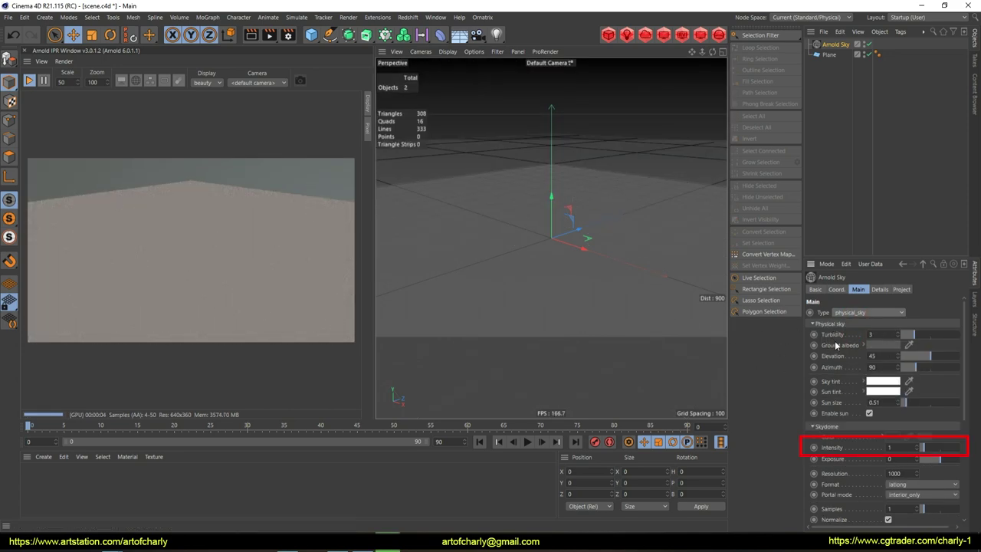
{"action": "left_click", "coordinate": [907, 448]}
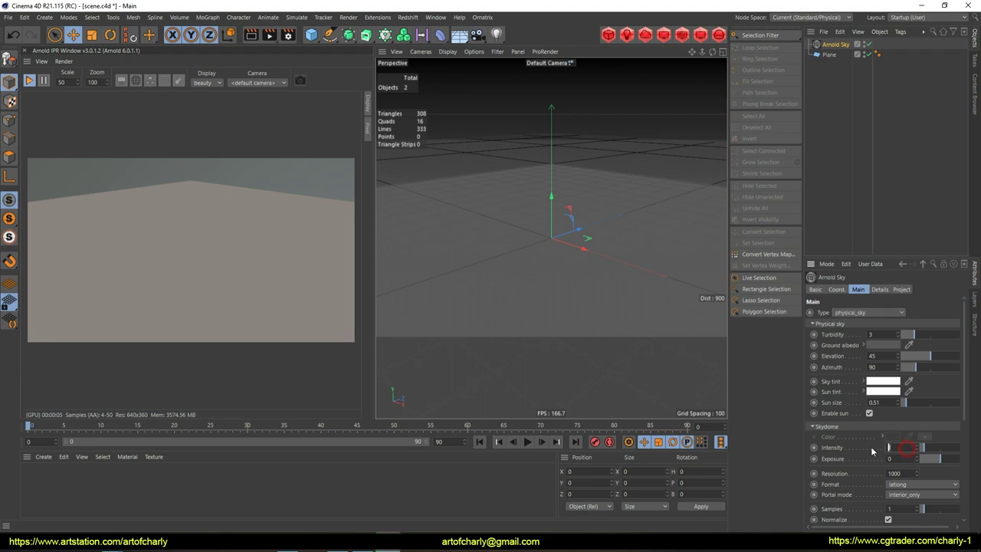
{"action": "type", "text": "2"}
{"action": "key", "text": "Return"}
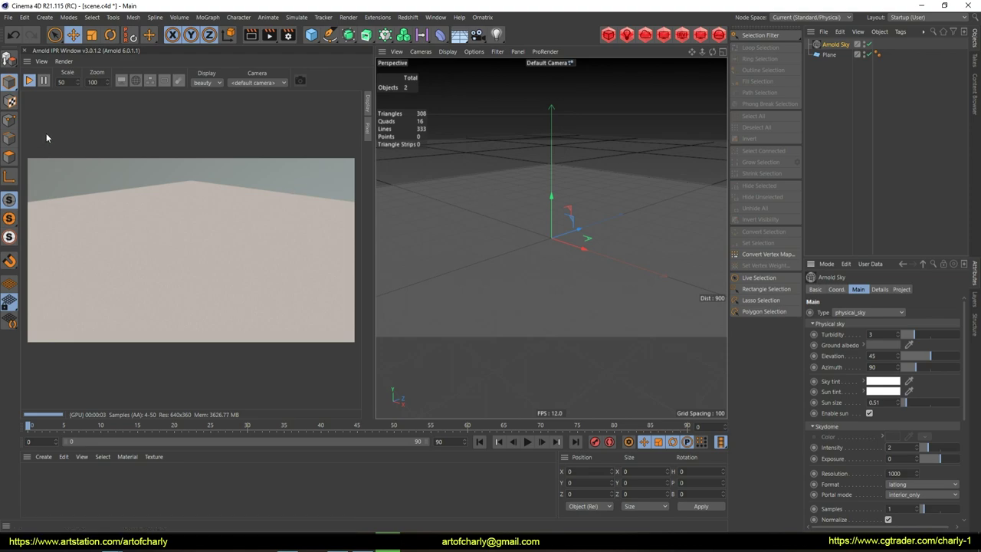
Give the Plane an Arnold Parameters tag and show its Displacement parameters.
{"action": "left_click", "coordinate": [663, 189]}
{"action": "left_click", "coordinate": [483, 164]}
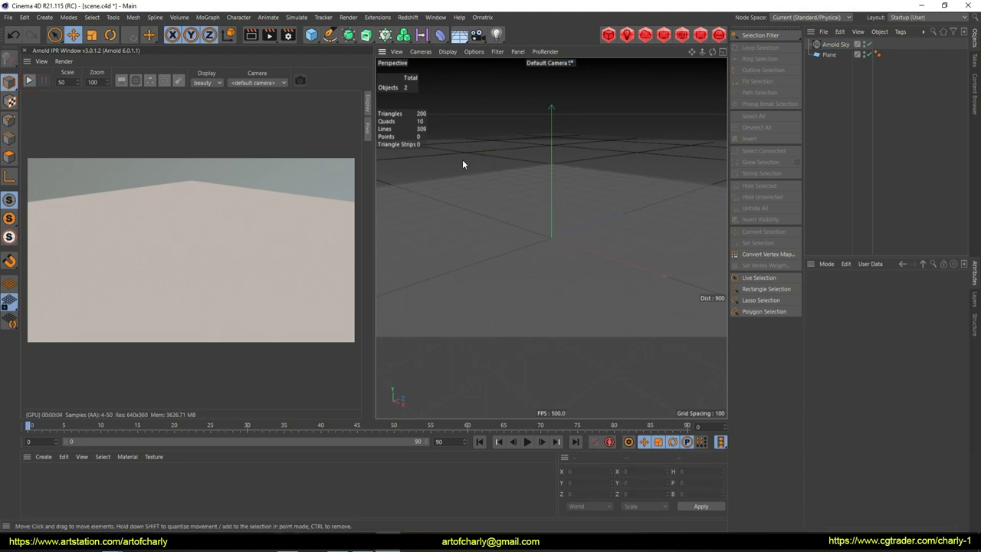
{"action": "left_click", "coordinate": [501, 198]}
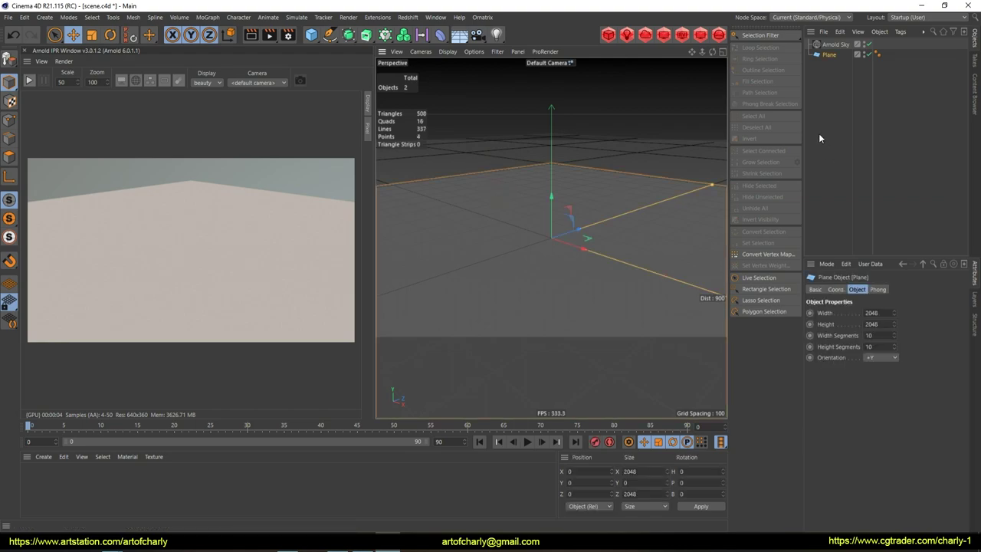
{"action": "left_click", "coordinate": [828, 55]}
{"action": "left_click", "coordinate": [899, 35]}
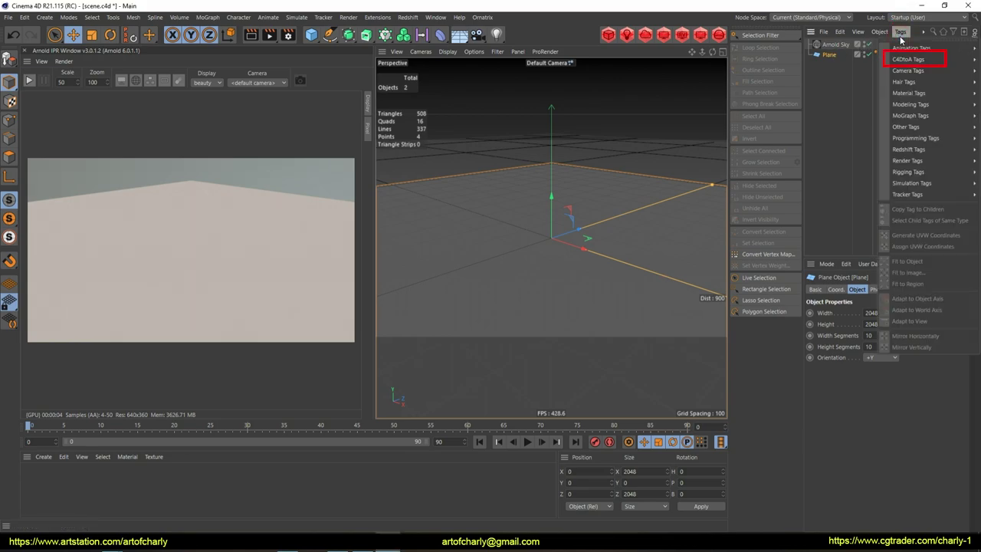
{"action": "mouse_move", "coordinate": [909, 59]}
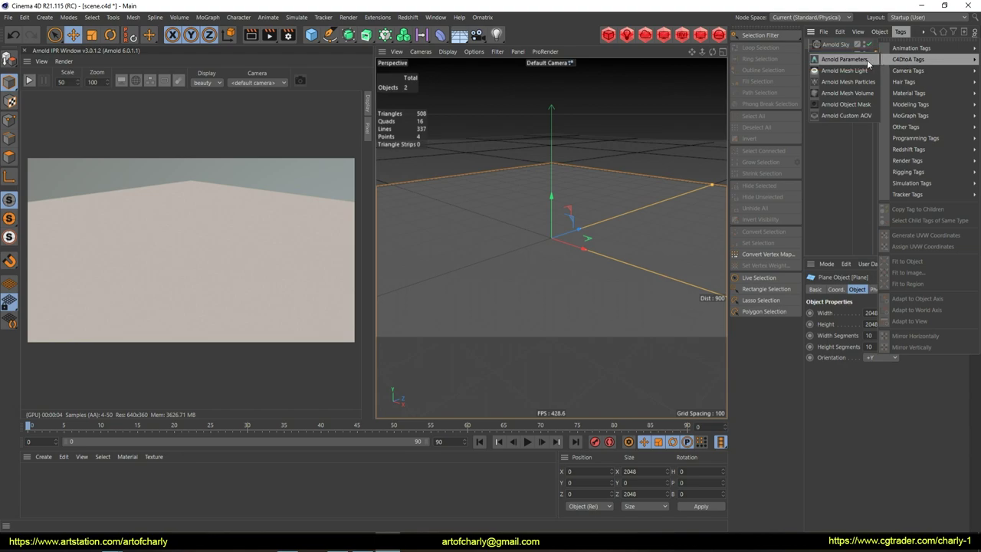
{"action": "left_click", "coordinate": [868, 61]}
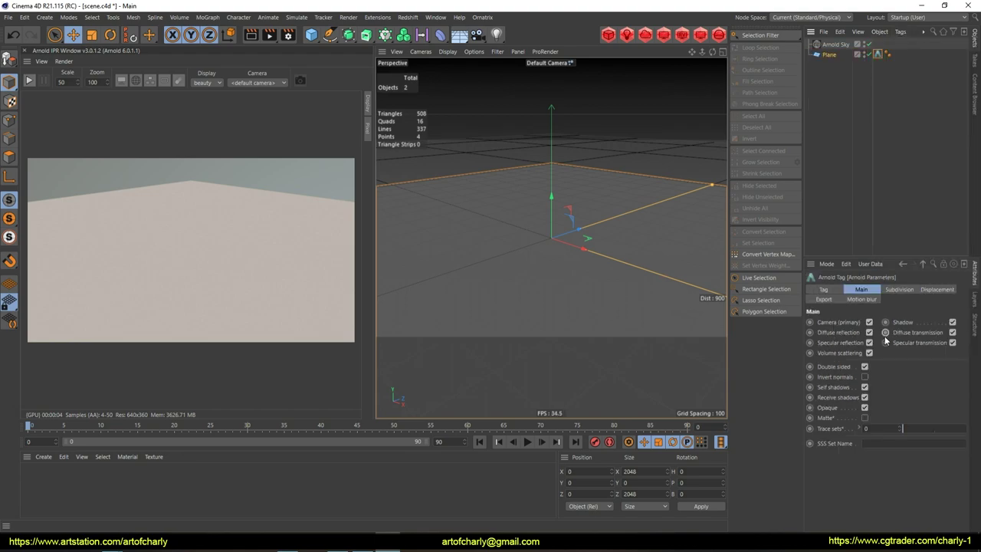
{"action": "mouse_move", "coordinate": [920, 283]}
{"action": "left_mouse_down"}
{"action": "mouse_move", "coordinate": [915, 299]}
{"action": "mouse_move", "coordinate": [900, 279]}
{"action": "left_mouse_up"}
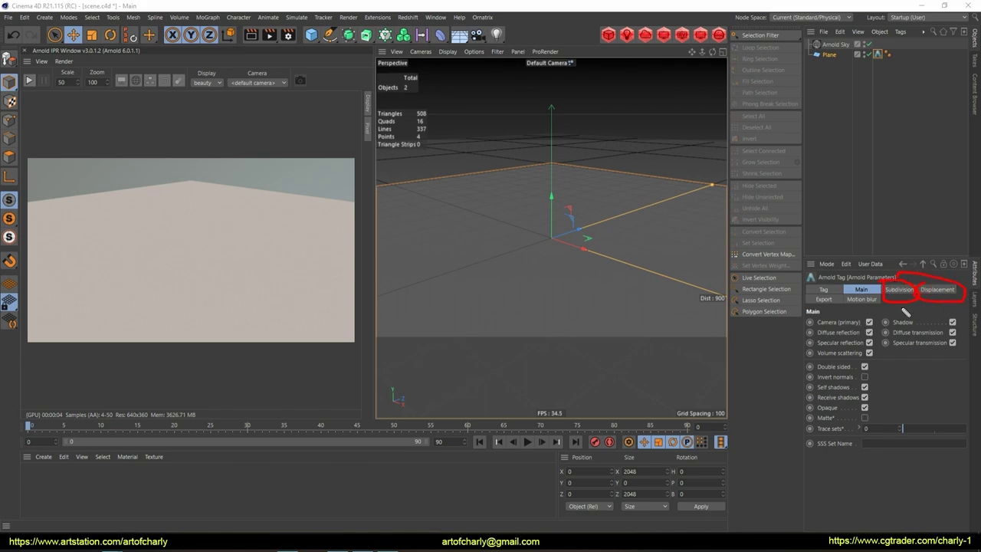
{"action": "left_click", "coordinate": [937, 290]}
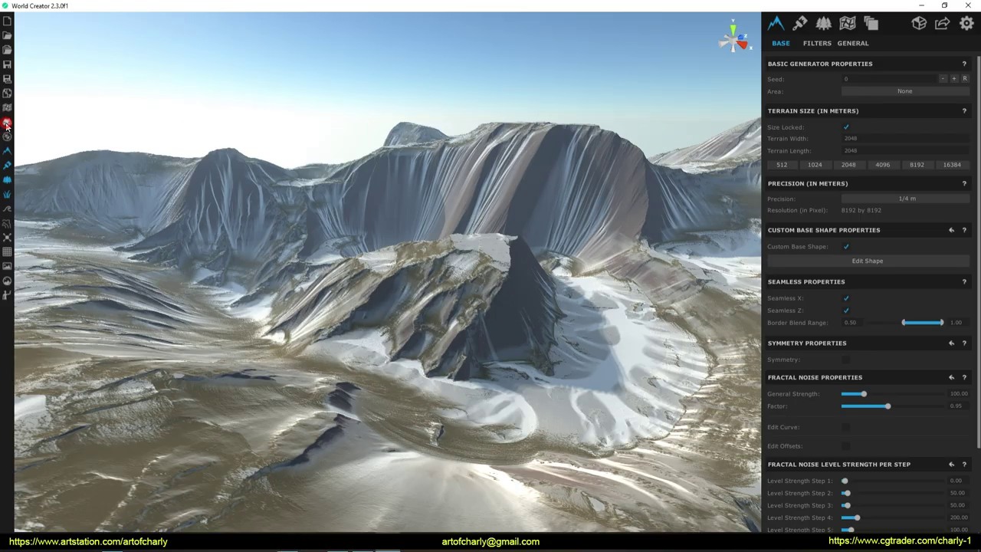
Check World Creator's Terrain Info for the terrain height range (minimum -59.98 m).
{"action": "mouse_move", "coordinate": [31, 74]}
{"action": "left_mouse_down"}
{"action": "mouse_move", "coordinate": [23, 84]}
{"action": "mouse_move", "coordinate": [77, 80]}
{"action": "mouse_move", "coordinate": [44, 78]}
{"action": "left_mouse_up"}
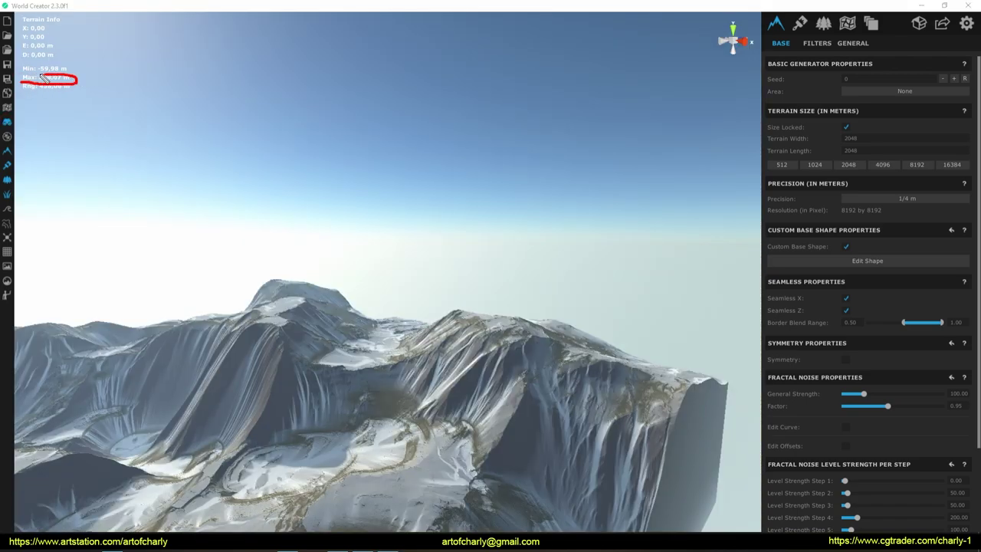
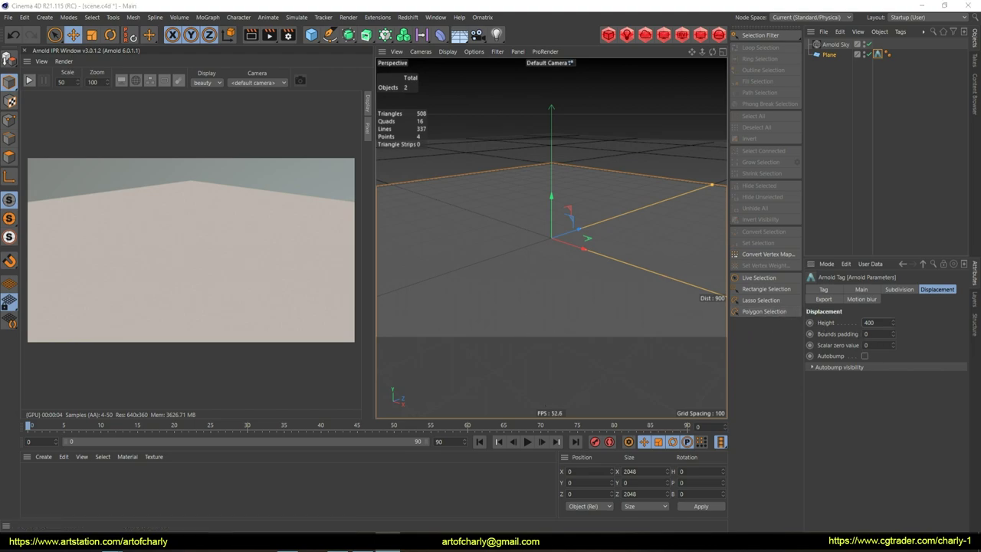
Create an Arnold standard_surface material and drag it onto the Plane object.
{"action": "left_click", "coordinate": [681, 250]}
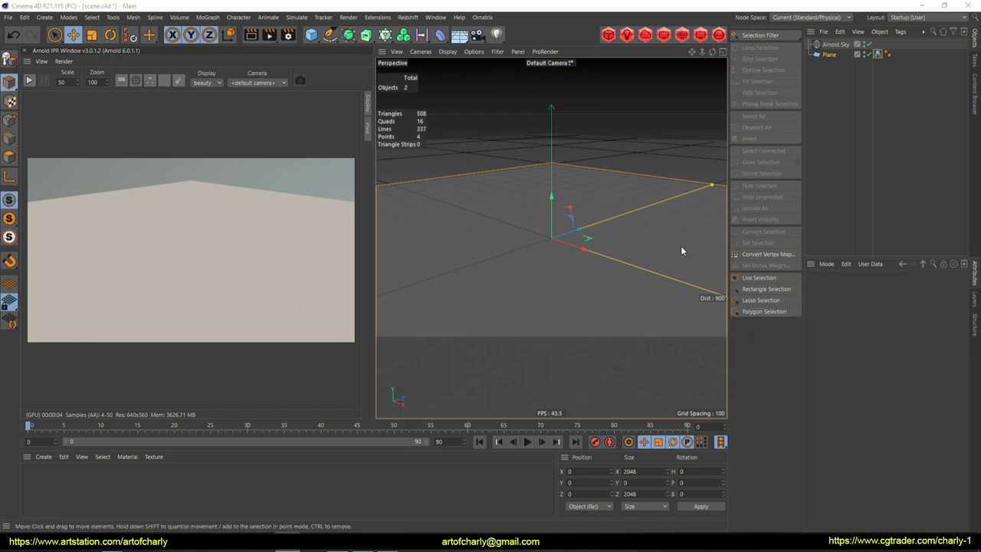
{"action": "left_click", "coordinate": [39, 456]}
{"action": "mouse_move", "coordinate": [56, 354]}
{"action": "mouse_move", "coordinate": [164, 366]}
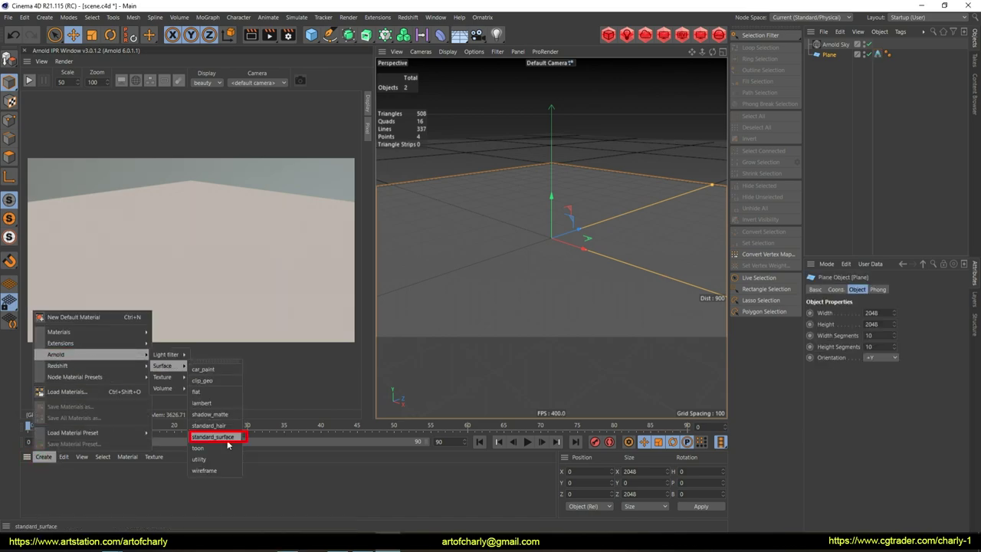
{"action": "left_click", "coordinate": [227, 440]}
{"action": "left_click", "coordinate": [327, 475]}
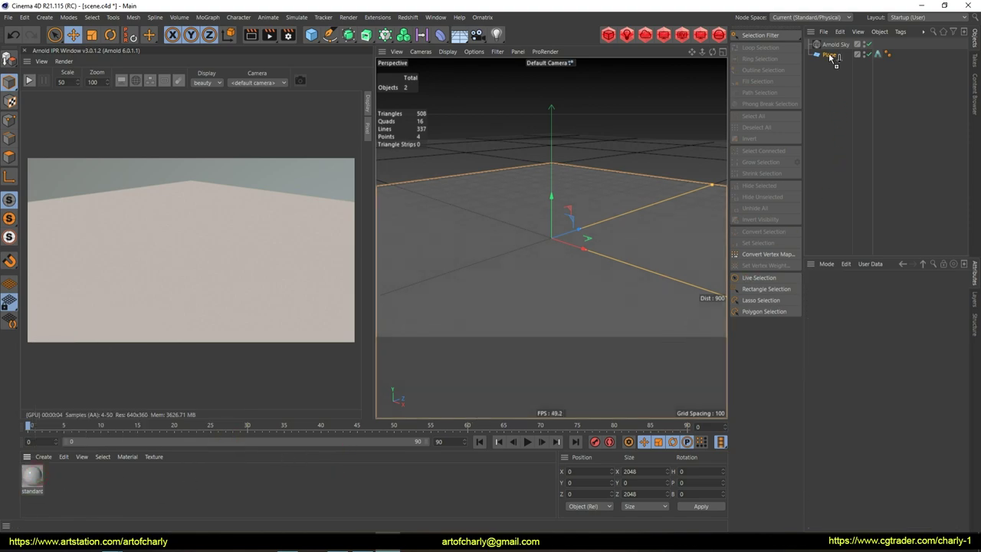
{"action": "left_click_drag", "start_coordinate": [85, 500], "coordinate": [829, 53]}
{"action": "left_click_drag", "start_coordinate": [530, 175], "coordinate": [549, 184], "text": "alt"}
{"action": "left_click", "coordinate": [259, 485]}
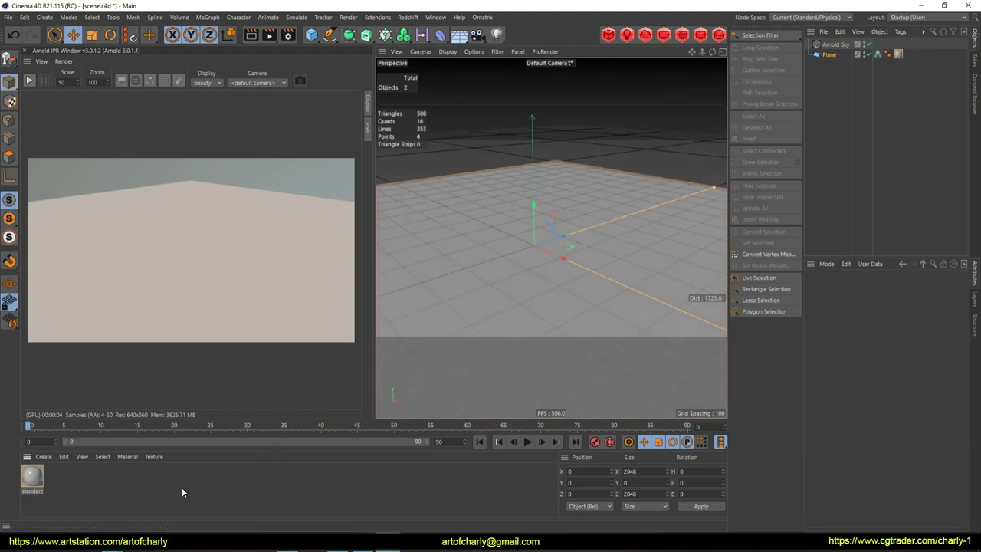
In the material's node network, add a heightmap.exr image node and wire it into Arnold Displacement.
{"action": "double_click", "coordinate": [32, 476]}
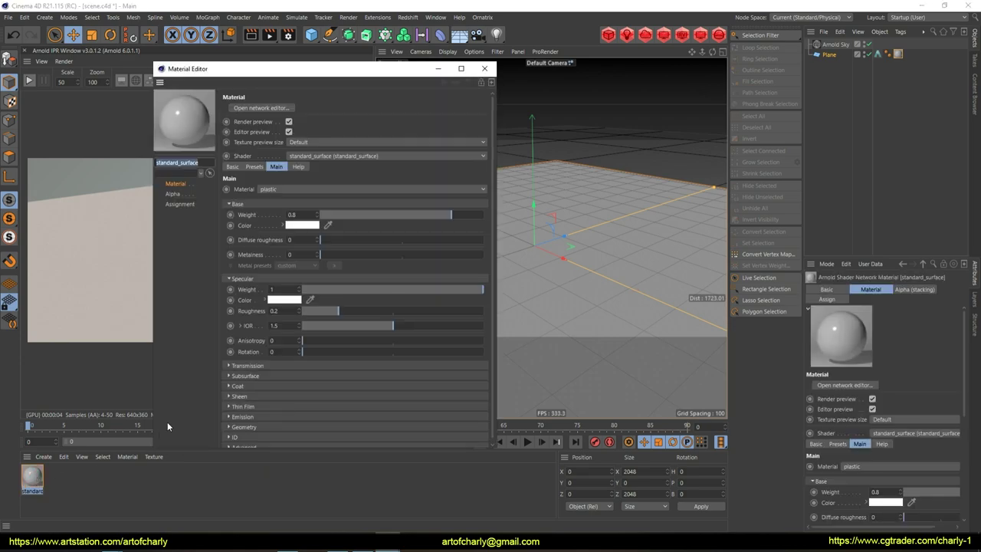
{"action": "left_click", "coordinate": [228, 106]}
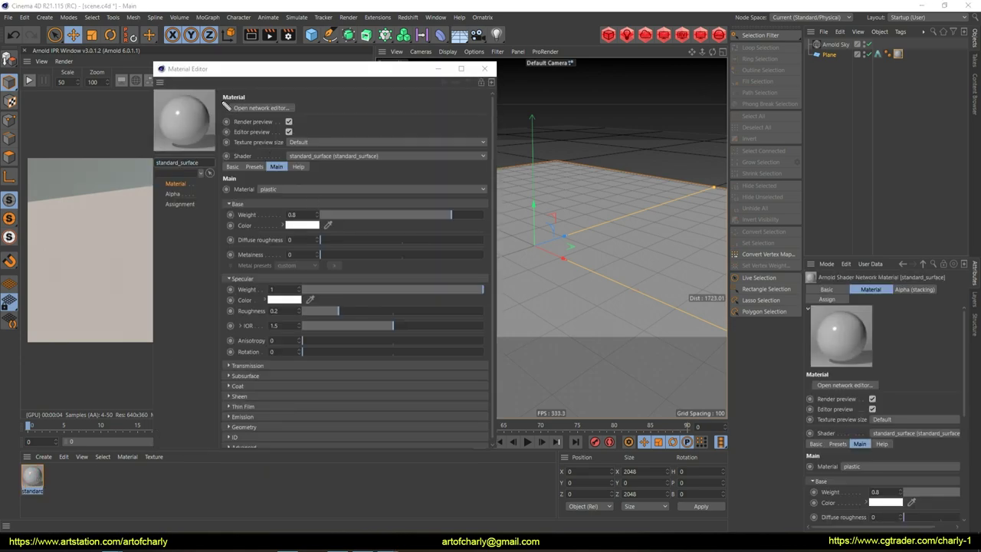
{"action": "left_click", "coordinate": [261, 108]}
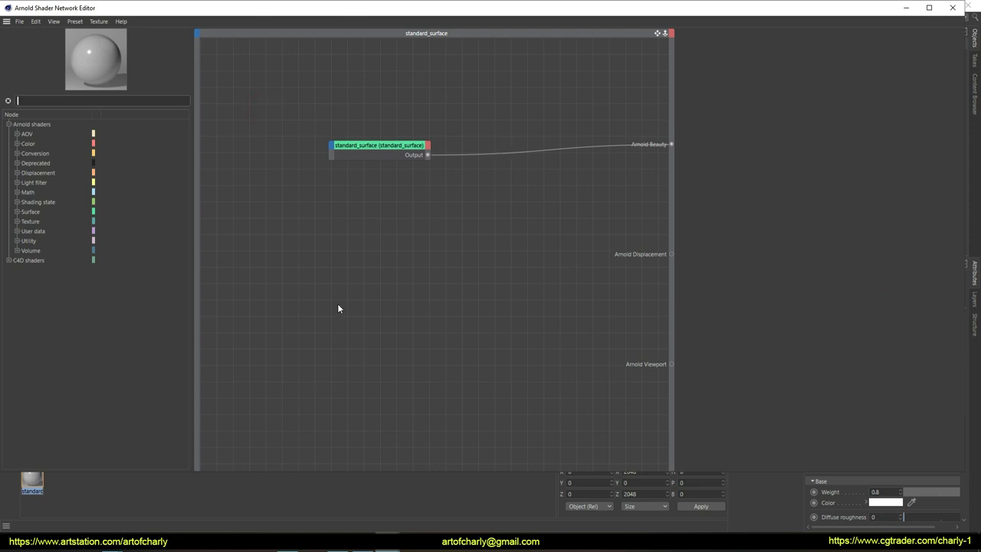
{"action": "mouse_move", "coordinate": [376, 313]}
{"action": "left_mouse_down"}
{"action": "mouse_move", "coordinate": [345, 248]}
{"action": "mouse_move", "coordinate": [308, 235]}
{"action": "left_mouse_up"}
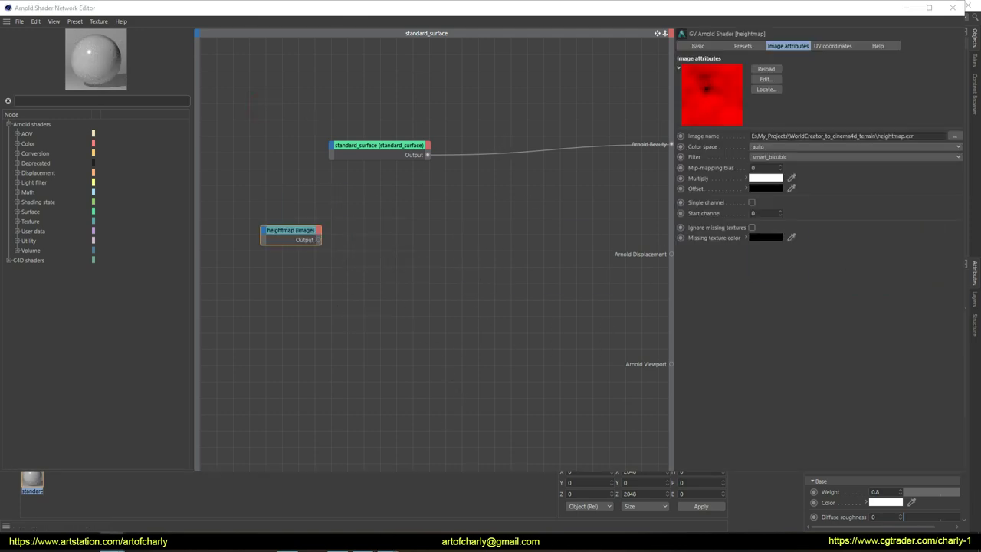
{"action": "left_click_drag", "start_coordinate": [298, 300], "coordinate": [287, 292]}
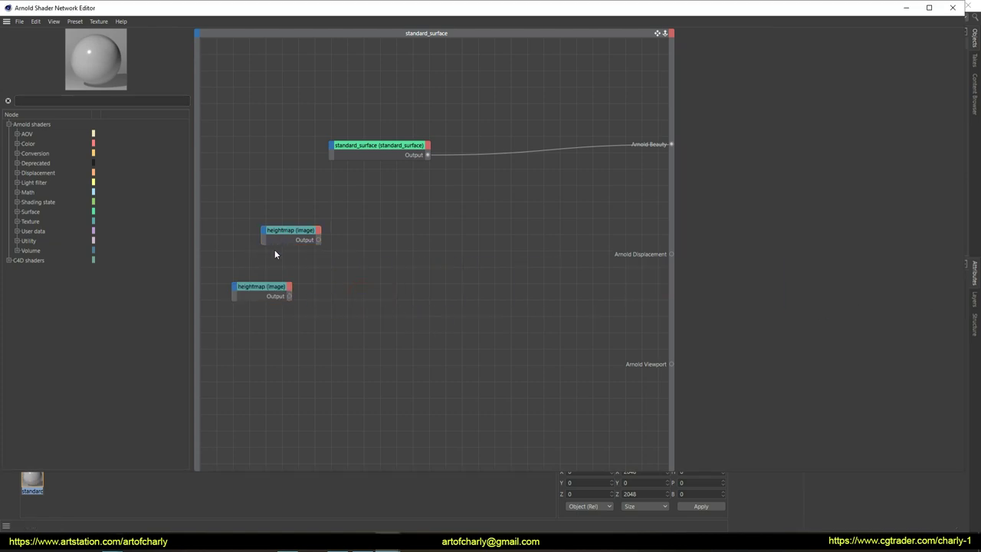
{"action": "left_click_drag", "start_coordinate": [267, 288], "coordinate": [305, 270]}
{"action": "left_click_drag", "start_coordinate": [646, 216], "coordinate": [626, 224]}
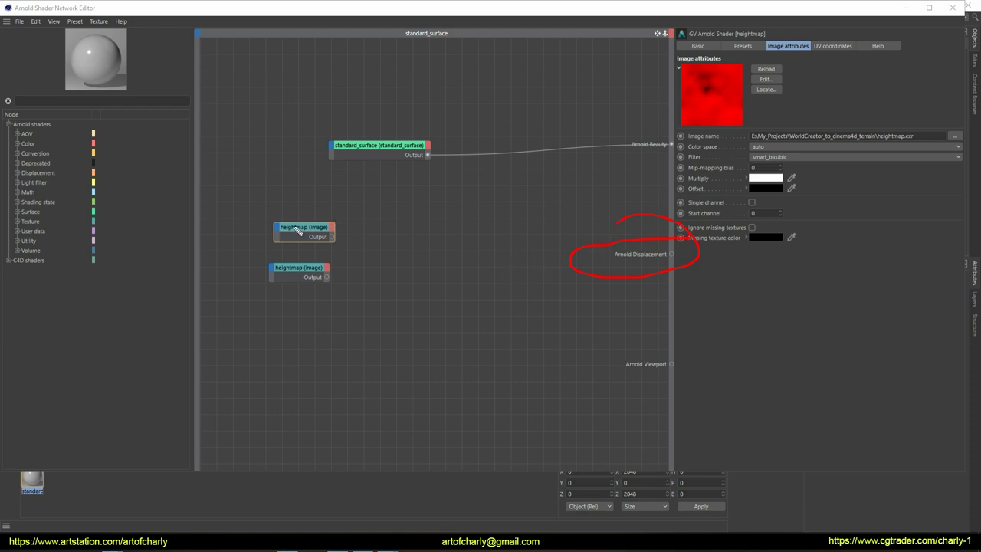
{"action": "key", "text": "Escape"}
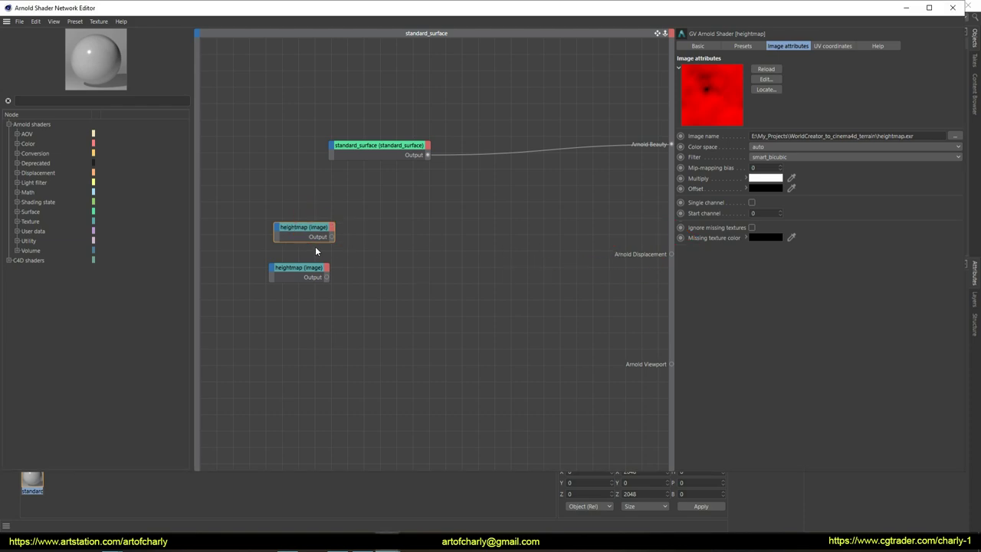
{"action": "left_click_drag", "start_coordinate": [331, 237], "coordinate": [671, 254]}
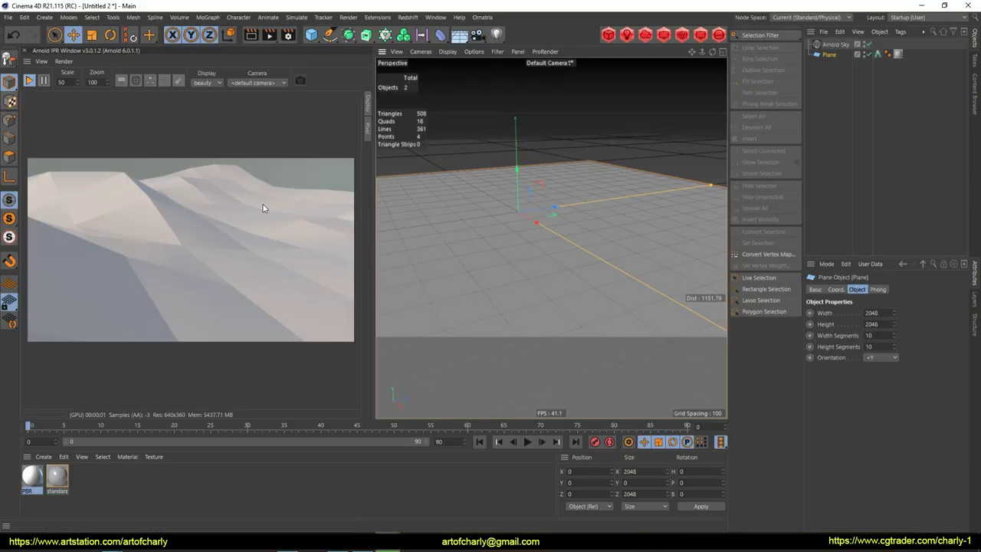
Set the Plane's Width Segments and Height Segments to 100 each.
{"action": "mouse_move", "coordinate": [499, 210]}
{"action": "left_mouse_down", "text": "alt"}
{"action": "mouse_move", "coordinate": [477, 236]}
{"action": "mouse_move", "coordinate": [563, 194]}
{"action": "mouse_move", "coordinate": [548, 239]}
{"action": "mouse_move", "coordinate": [581, 238]}
{"action": "mouse_move", "coordinate": [623, 317]}
{"action": "left_mouse_up", "text": "alt"}
{"action": "left_click_drag", "start_coordinate": [593, 278], "coordinate": [530, 278], "text": "alt"}
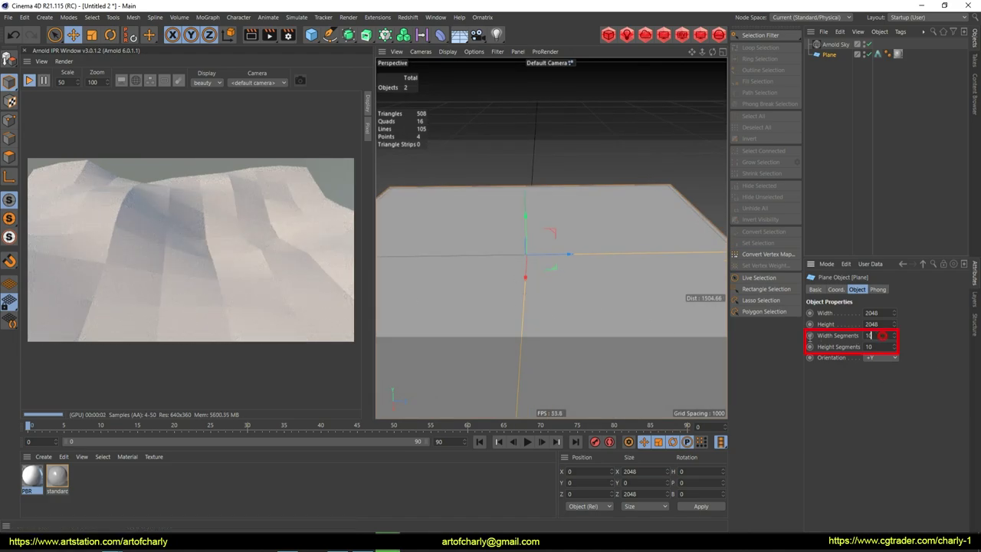
{"action": "type", "text": "0"}
{"action": "key", "text": "Return"}
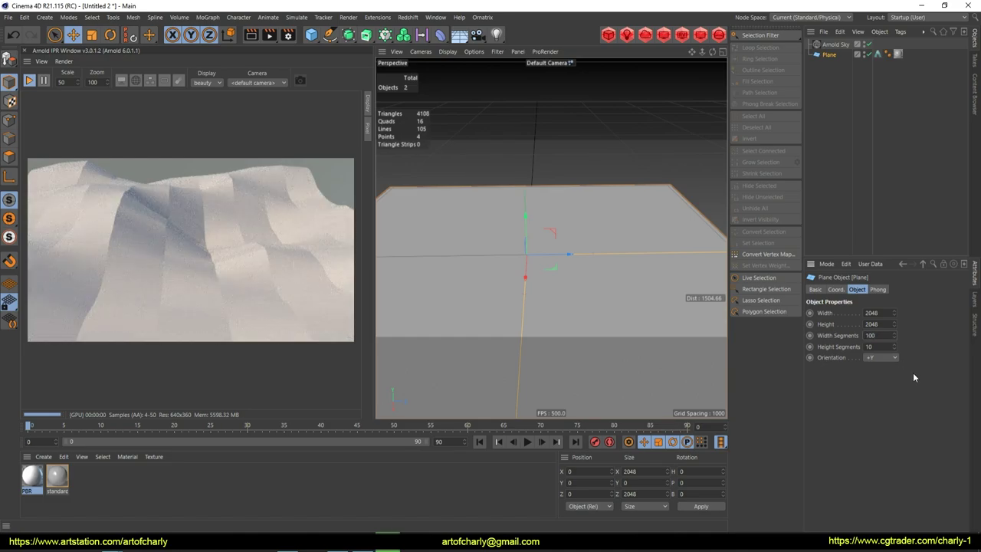
{"action": "type", "text": "0"}
{"action": "key", "text": "Return"}
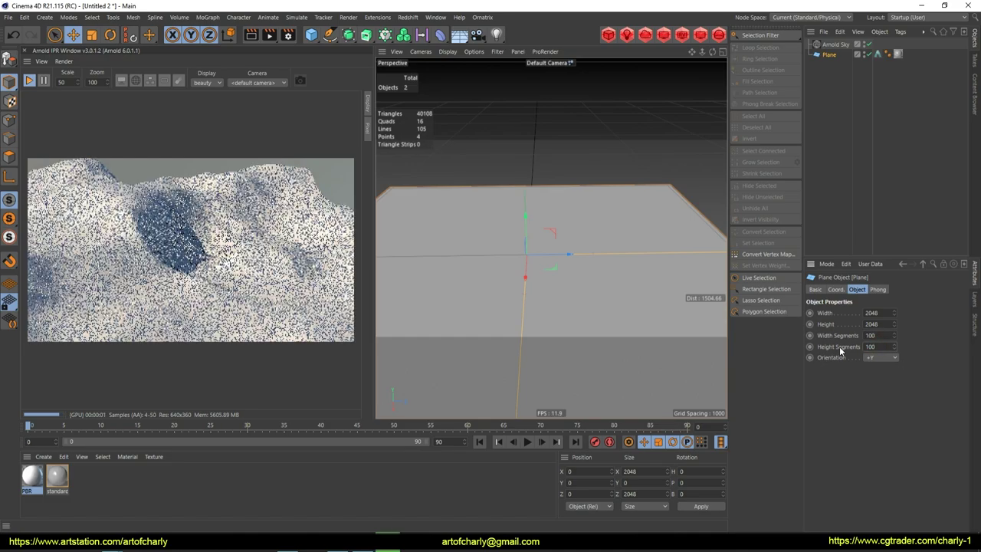
{"action": "mouse_move", "coordinate": [552, 215]}
{"action": "left_mouse_down", "text": "alt"}
{"action": "mouse_move", "coordinate": [491, 201]}
{"action": "mouse_move", "coordinate": [558, 223]}
{"action": "left_mouse_up", "text": "alt"}
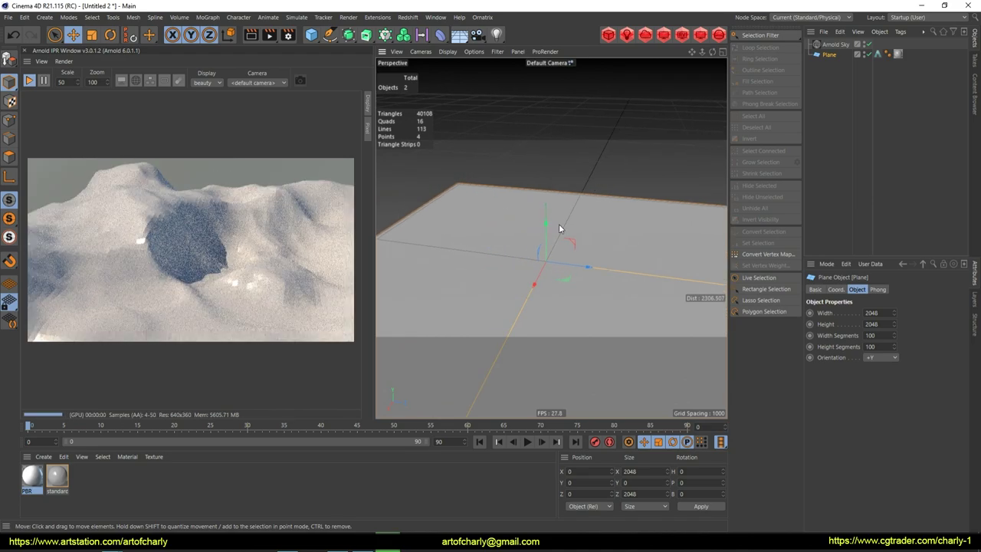
Set the Plane's Arnold subdivision type to catclark with 3 iterations.
{"action": "left_click", "coordinate": [877, 54]}
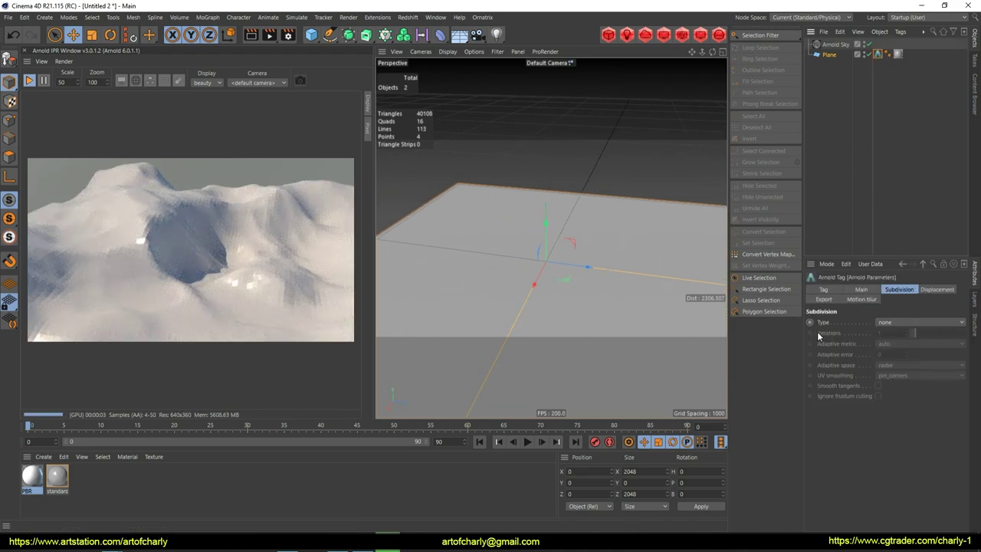
{"action": "left_click", "coordinate": [892, 323]}
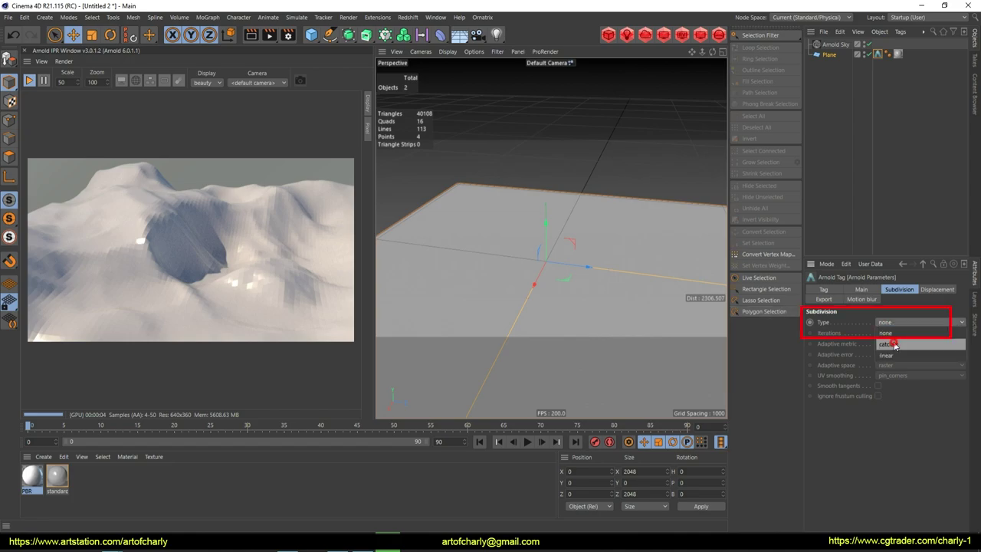
{"action": "left_click", "coordinate": [889, 344]}
{"action": "left_click", "coordinate": [885, 331]}
{"action": "type", "text": "3"}
{"action": "key", "text": "Return"}
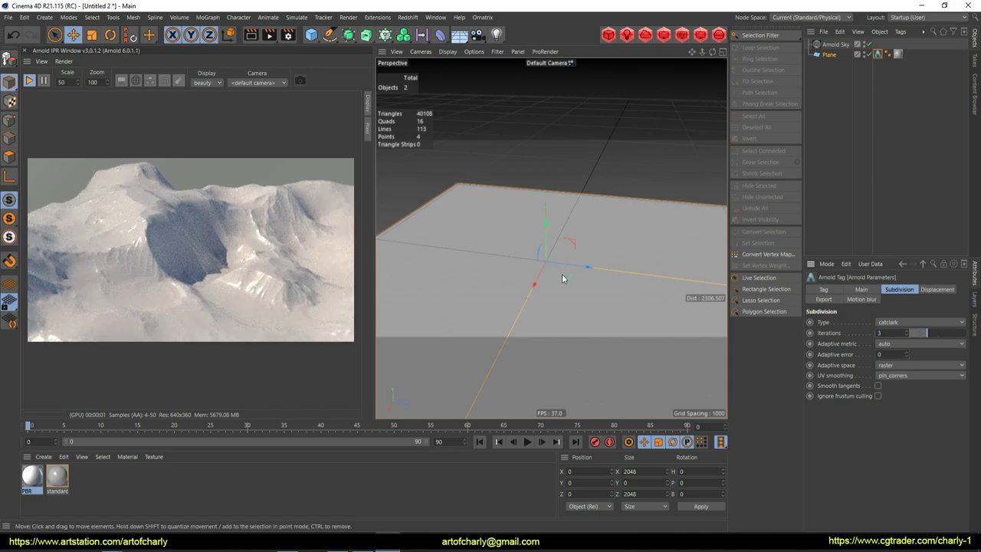
Inspect the subdivided terrain from above, then stop the interactive Arnold render.
{"action": "scroll", "coordinate": [536, 261], "scroll_direction": "up", "scroll_amount": 1}
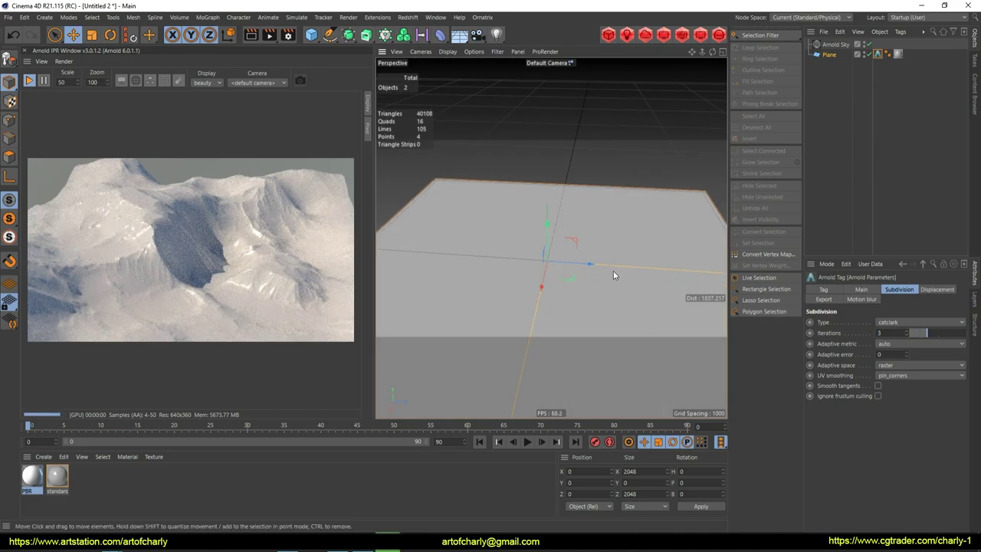
{"action": "scroll", "coordinate": [585, 261], "scroll_direction": "up", "scroll_amount": 1}
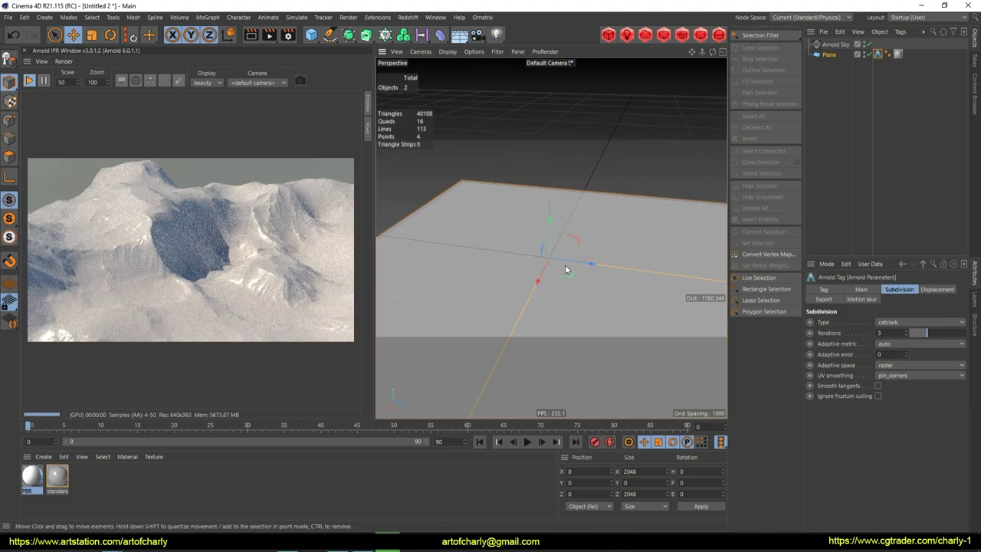
{"action": "mouse_move", "coordinate": [565, 270]}
{"action": "left_mouse_down", "text": "alt"}
{"action": "mouse_move", "coordinate": [624, 221]}
{"action": "mouse_move", "coordinate": [515, 203]}
{"action": "mouse_move", "coordinate": [560, 189]}
{"action": "left_mouse_up", "text": "alt"}
{"action": "scroll", "coordinate": [574, 228], "scroll_direction": "up", "scroll_amount": 2}
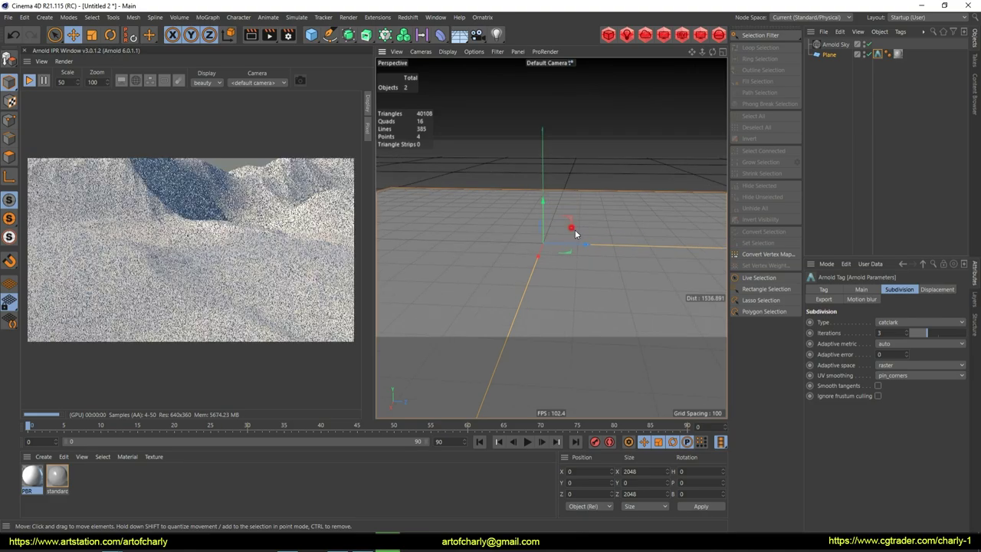
{"action": "left_click_drag", "start_coordinate": [551, 238], "coordinate": [554, 321], "text": "alt"}
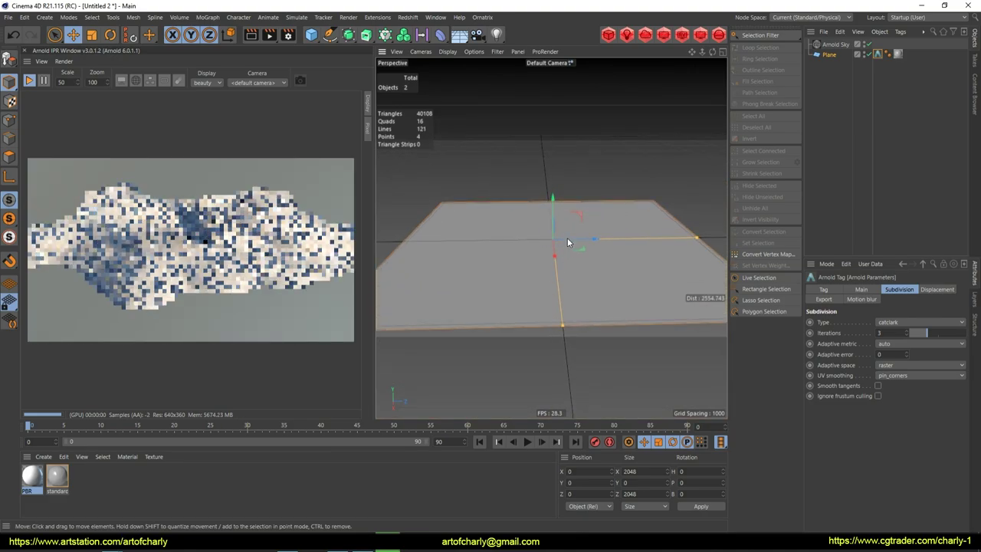
{"action": "mouse_move", "coordinate": [567, 237]}
{"action": "left_mouse_down", "text": "alt"}
{"action": "mouse_move", "coordinate": [650, 282]}
{"action": "mouse_move", "coordinate": [641, 242]}
{"action": "left_mouse_up", "text": "alt"}
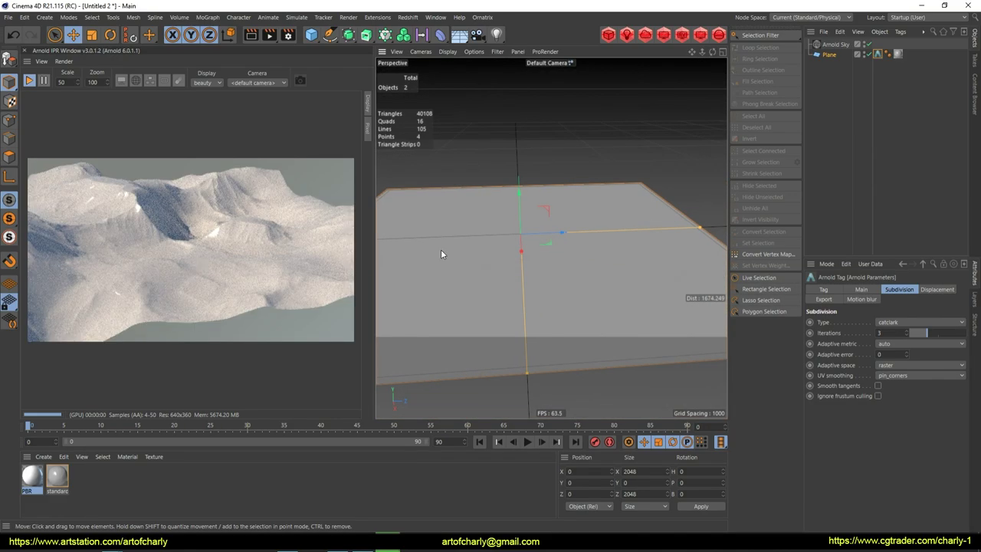
{"action": "left_click", "coordinate": [29, 81]}
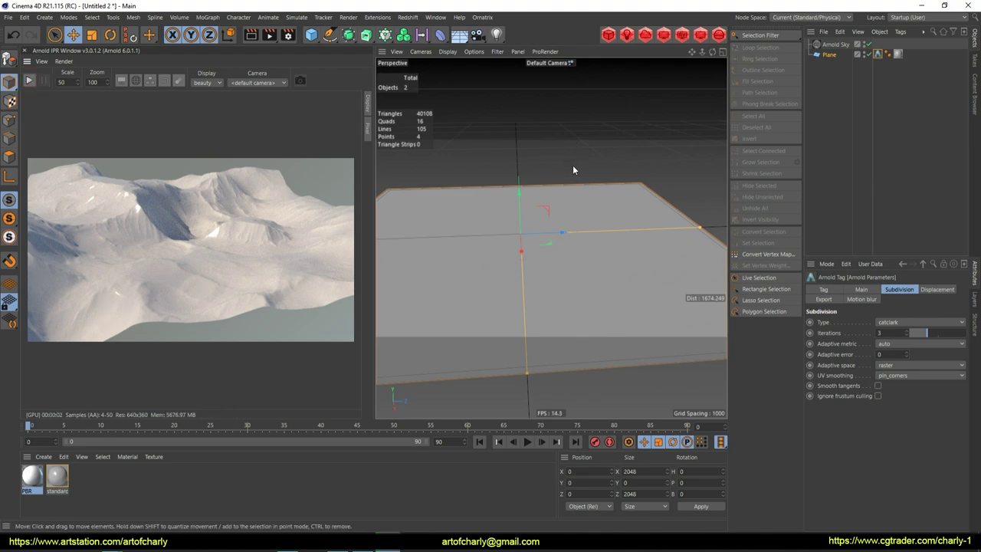
{"action": "left_click", "coordinate": [829, 55]}
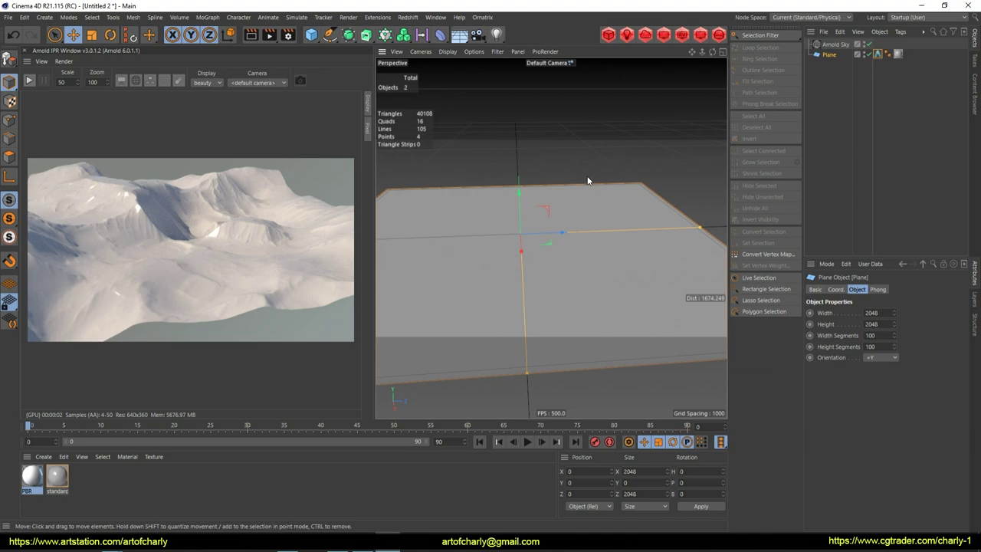
Duplicate the Plane and delete the tags from the Plane.1 copy.
{"action": "key", "text": "ctrl+c"}
{"action": "key", "text": "ctrl+v"}
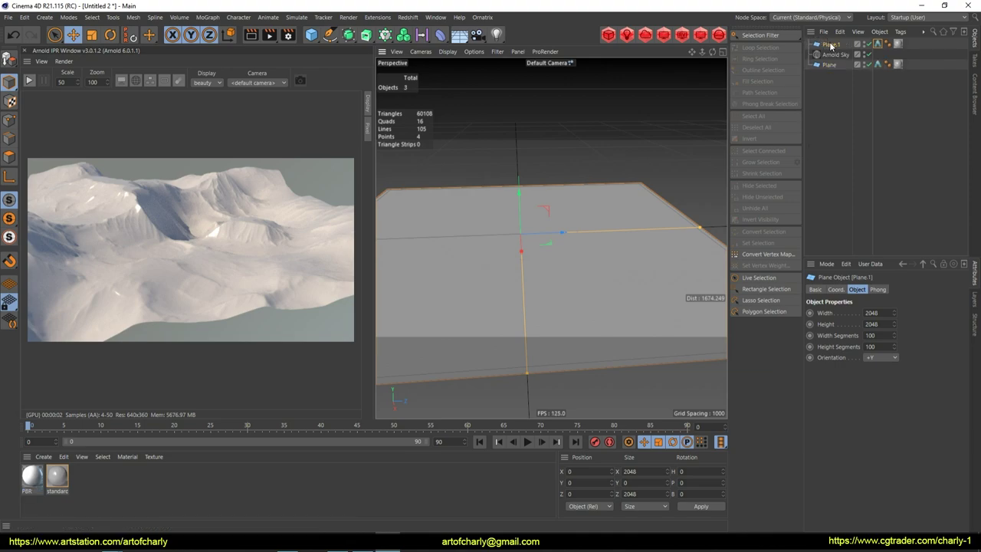
{"action": "left_click", "coordinate": [879, 45]}
{"action": "left_click", "coordinate": [898, 44]}
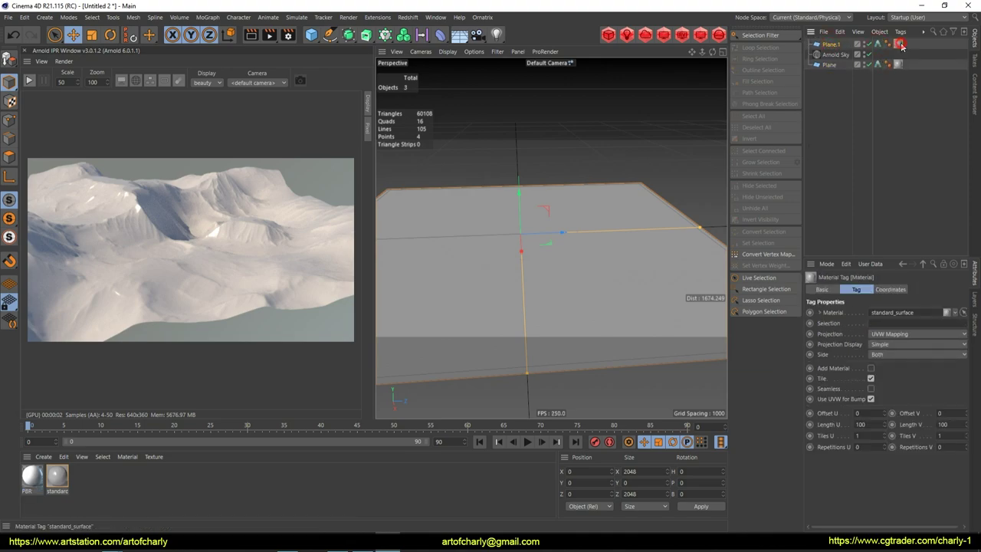
{"action": "key", "text": "Delete"}
{"action": "left_click", "coordinate": [877, 44]}
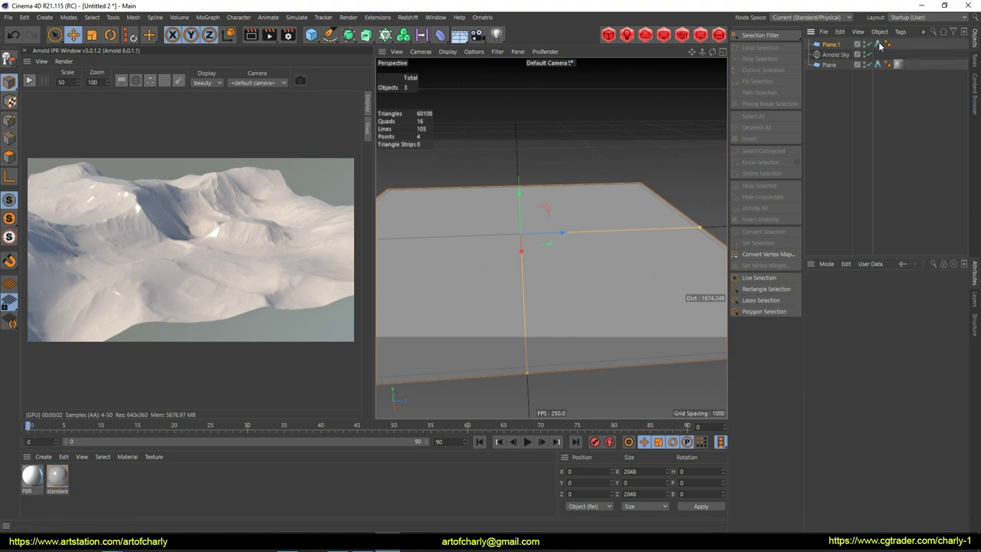
{"action": "key", "text": "Delete"}
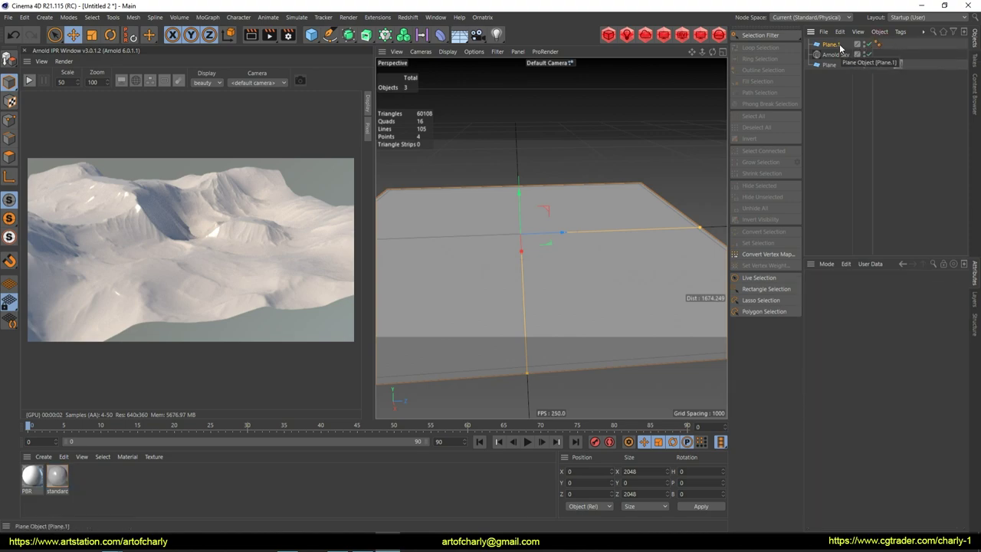
Rename Plane.1 to 'preview', set Visible in Renderer to Off, and add a Null object.
{"action": "double_click", "coordinate": [832, 45]}
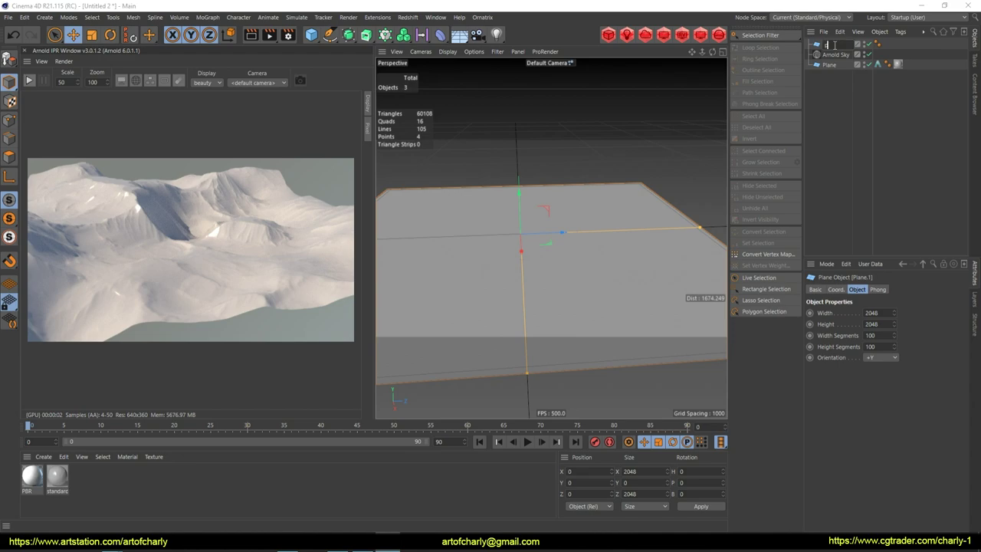
{"action": "left_click", "coordinate": [815, 289]}
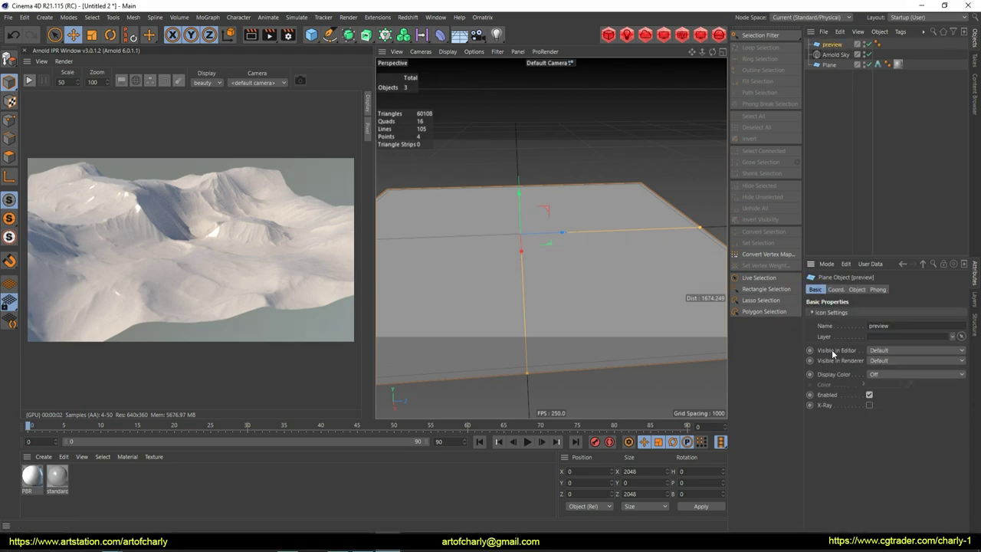
{"action": "left_click", "coordinate": [874, 373]}
{"action": "left_click", "coordinate": [878, 393]}
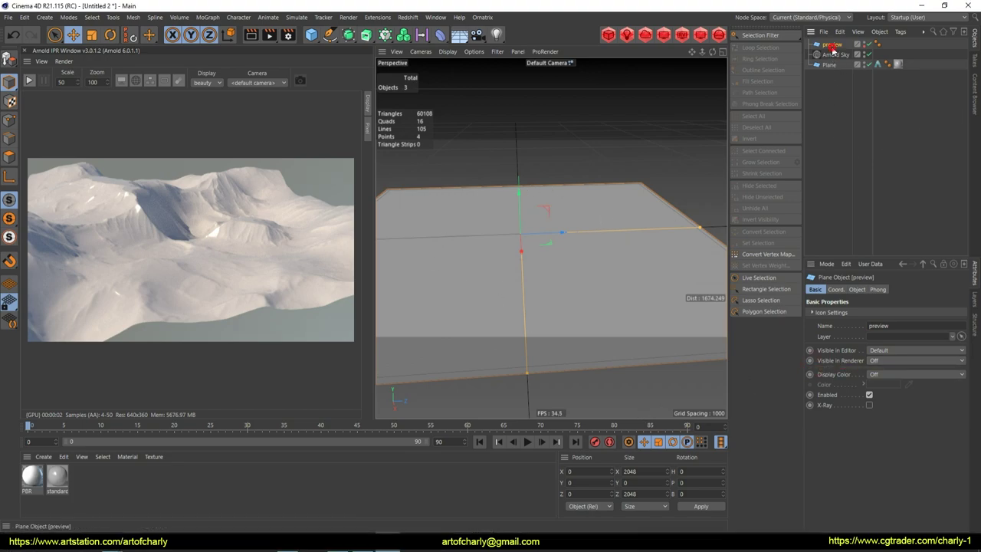
{"action": "left_click", "coordinate": [44, 17]}
{"action": "left_click", "coordinate": [53, 34]}
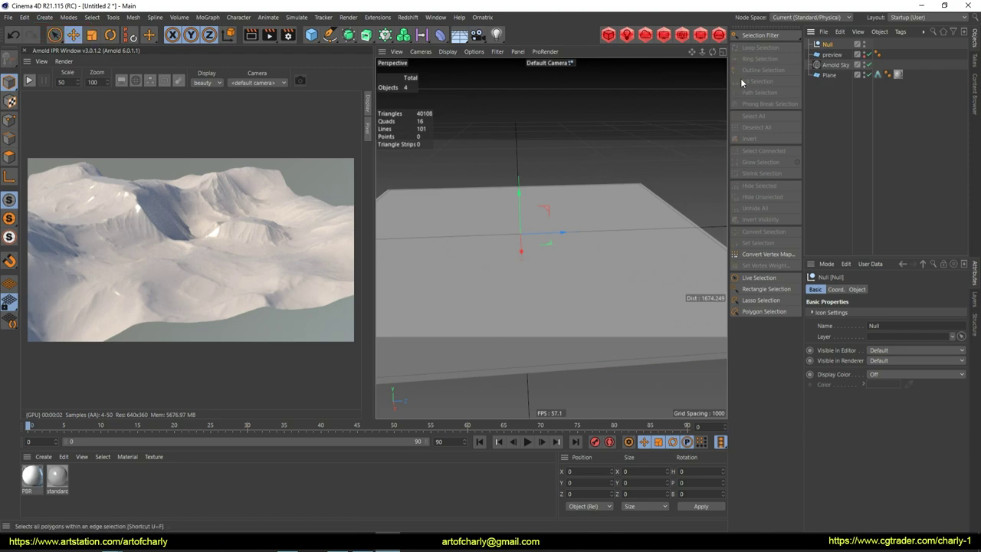
Parent preview under the Null and add a Displacer deformer as a child of preview.
{"action": "left_click", "coordinate": [833, 56]}
{"action": "left_click_drag", "start_coordinate": [832, 45], "coordinate": [830, 46]}
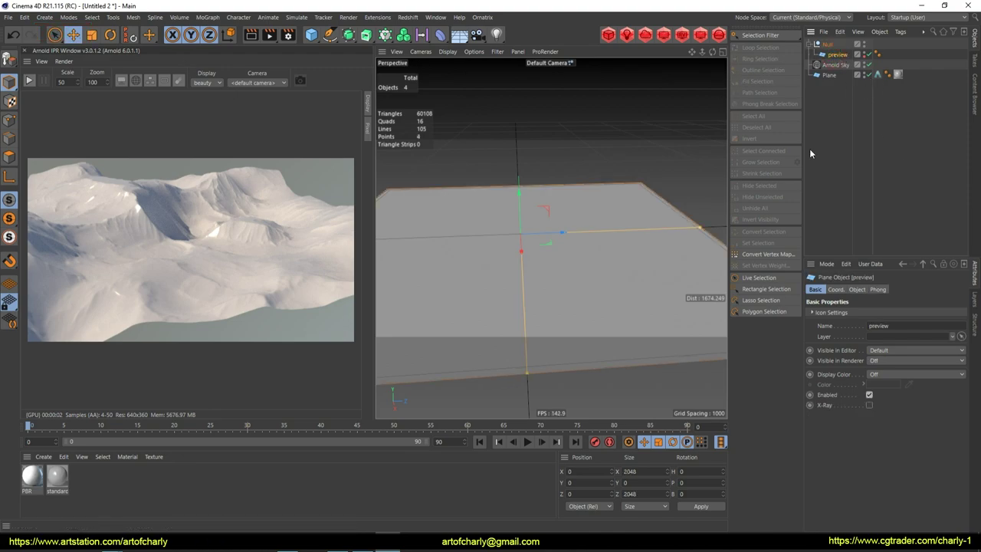
{"action": "left_click", "coordinate": [437, 39]}
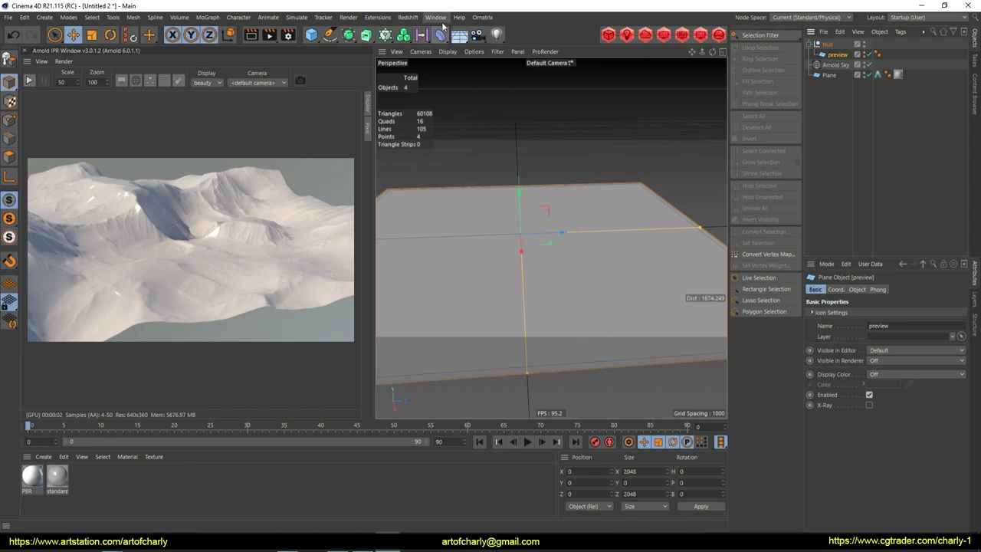
{"action": "left_click", "coordinate": [441, 37]}
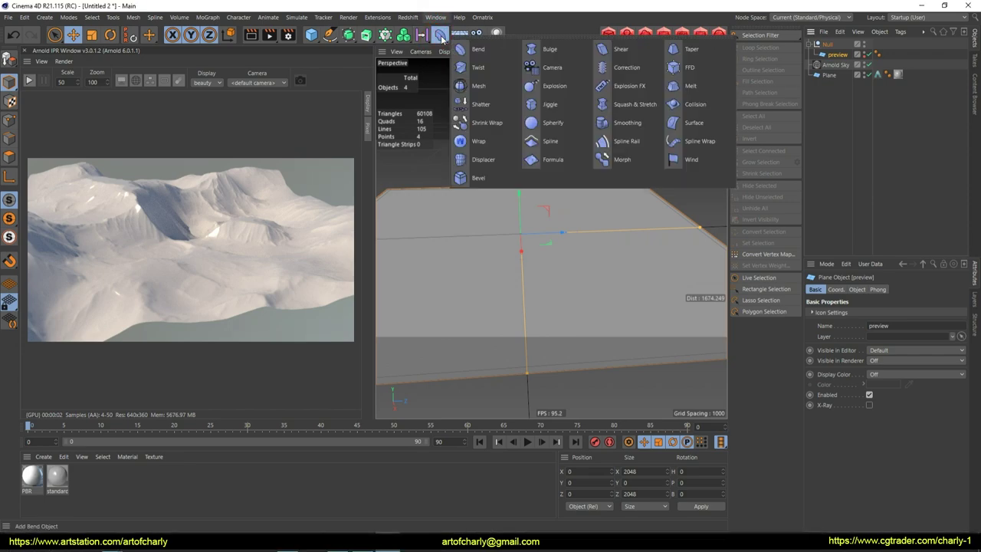
{"action": "left_click", "coordinate": [491, 160]}
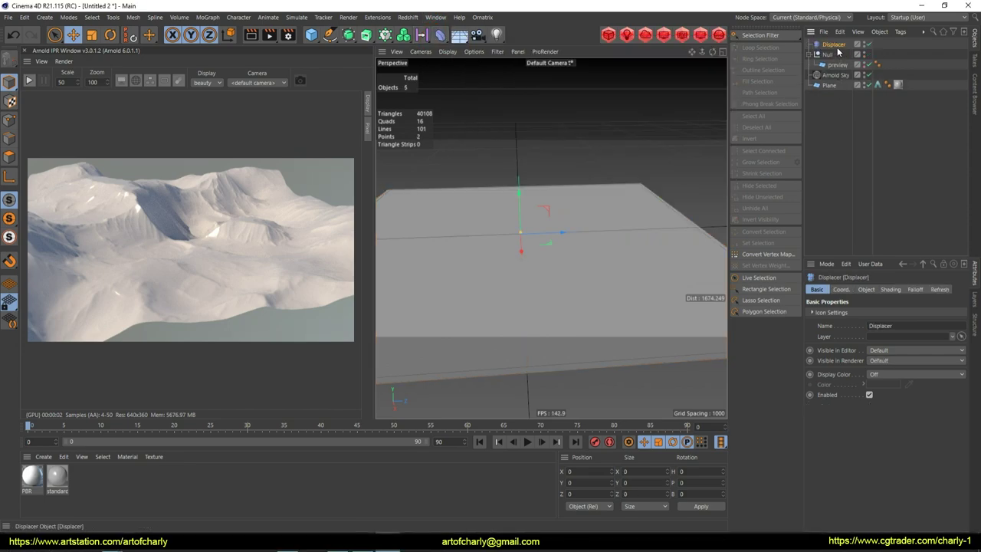
{"action": "left_click_drag", "start_coordinate": [814, 71], "coordinate": [841, 66]}
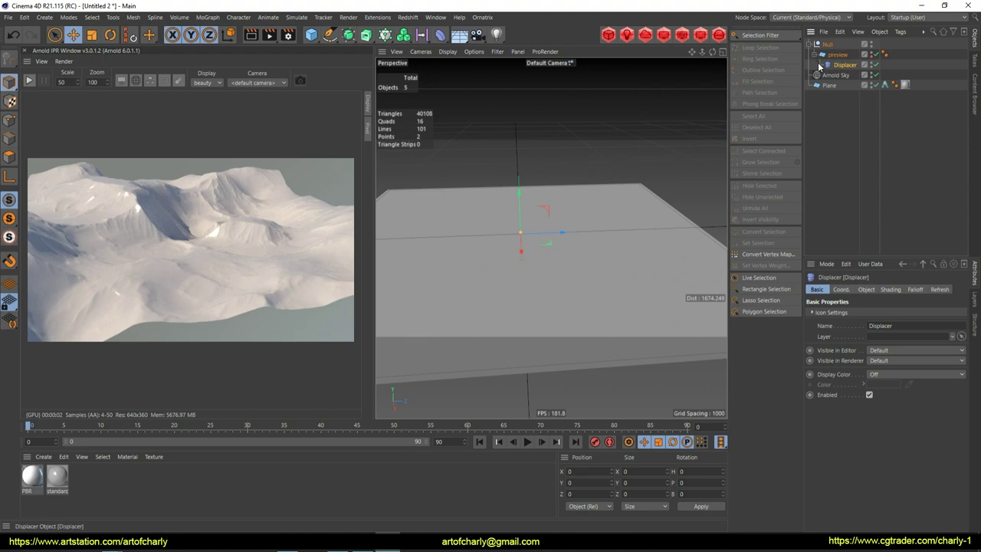
{"action": "left_click", "coordinate": [866, 289]}
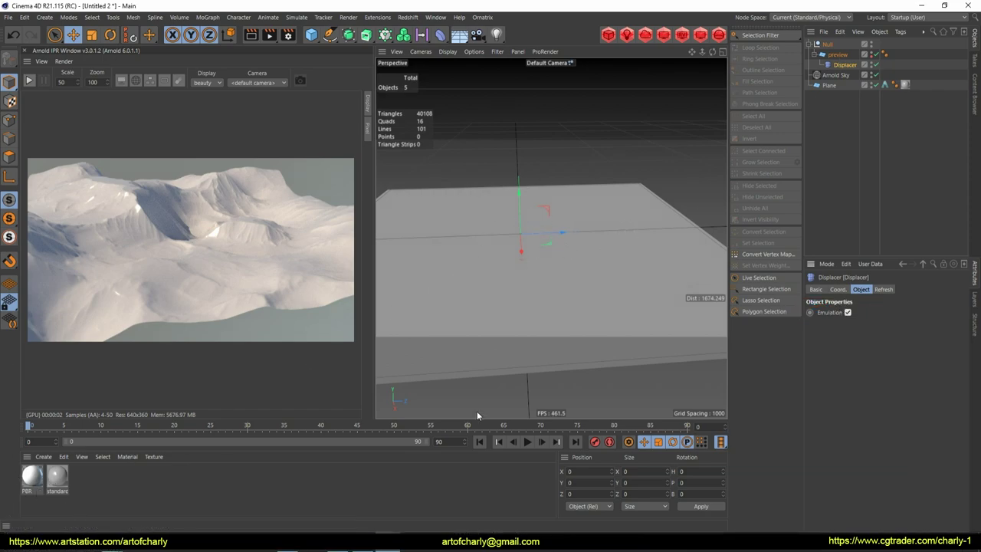
Replace the old PBR material with a new PBR material applied to preview.
{"action": "key", "text": "Delete"}
{"action": "left_click", "coordinate": [44, 457]}
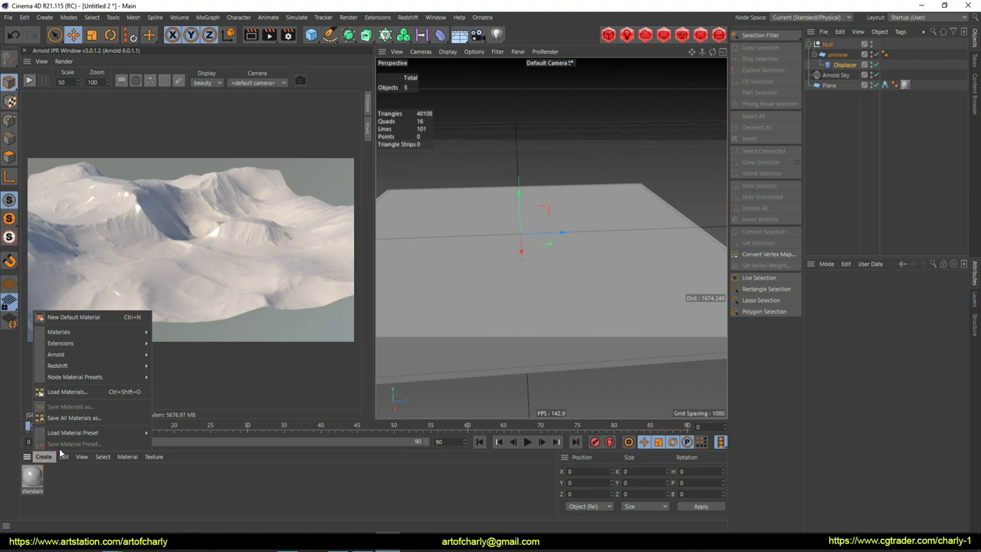
{"action": "mouse_move", "coordinate": [84, 332]}
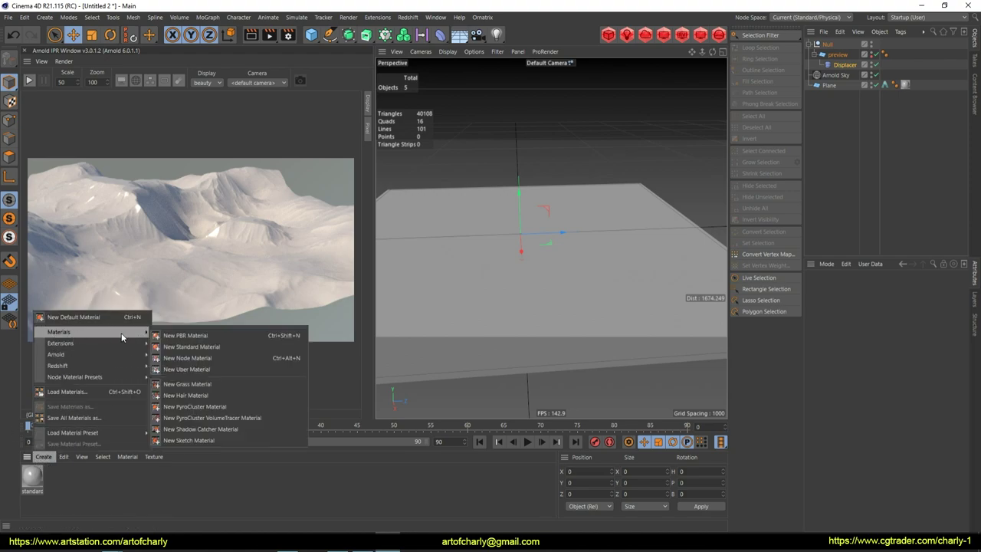
{"action": "left_click", "coordinate": [197, 338]}
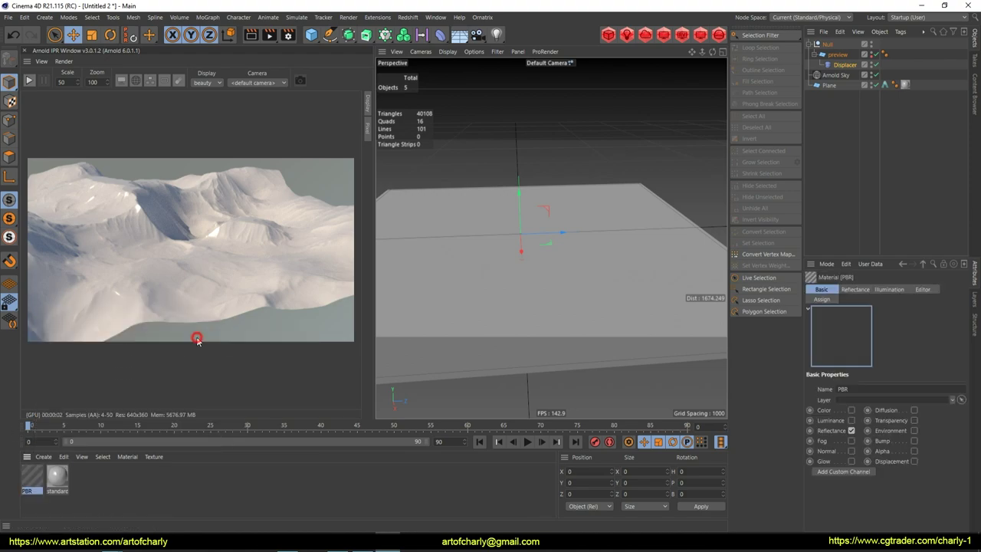
{"action": "left_click_drag", "start_coordinate": [363, 316], "coordinate": [757, 154]}
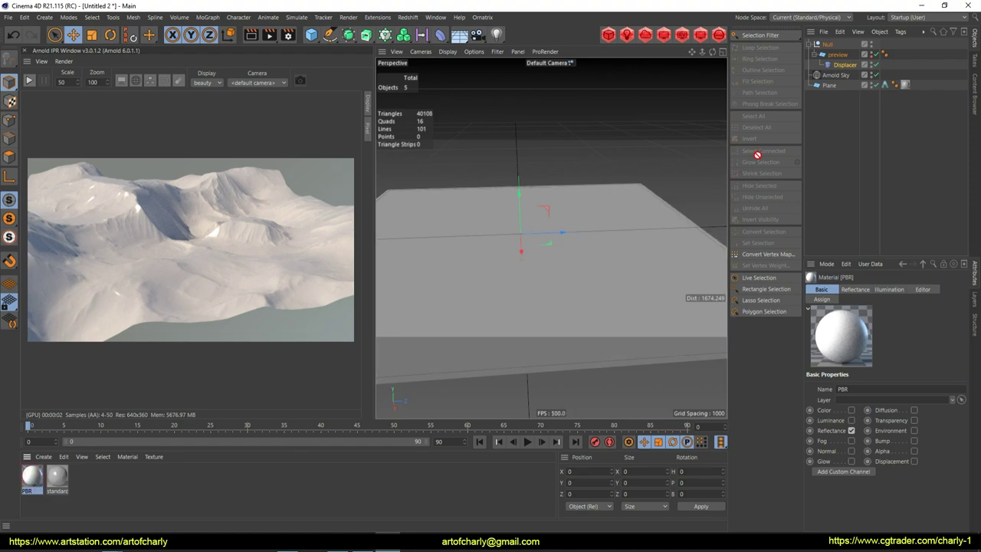
{"action": "left_click_drag", "start_coordinate": [845, 61], "coordinate": [839, 51]}
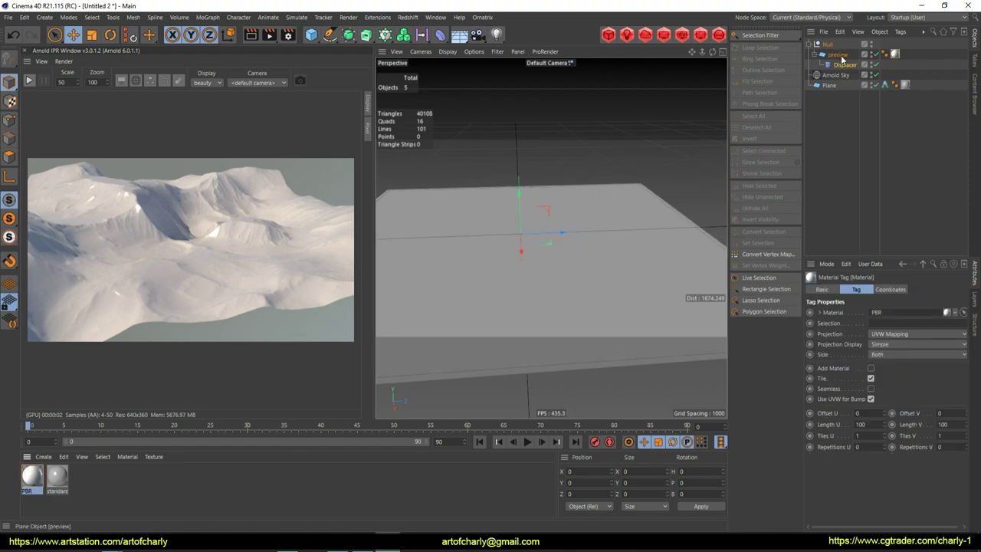
{"action": "double_click", "coordinate": [32, 477]}
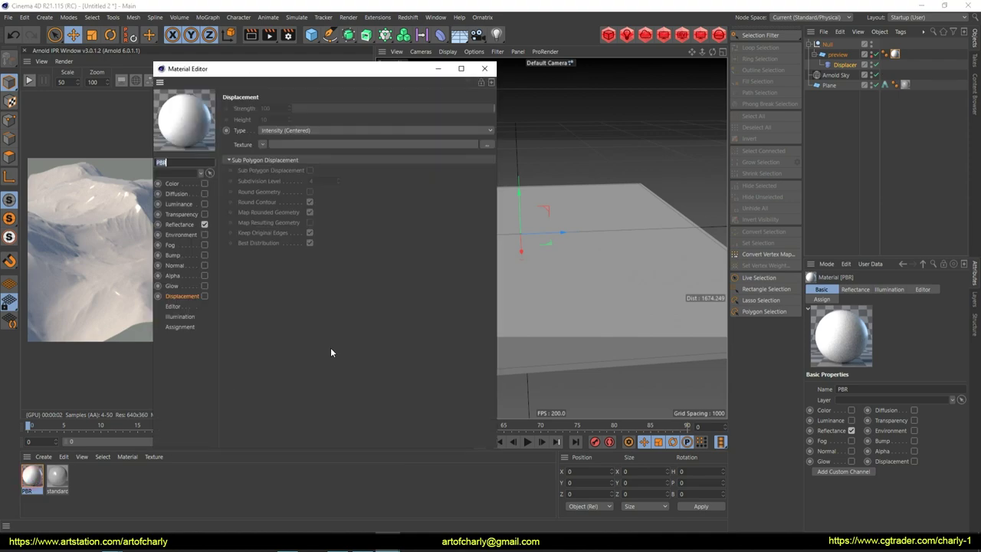
Enable the PBR material's Displacement channel and load heightmap.exr as its texture.
{"action": "left_click", "coordinate": [203, 296]}
{"action": "left_click", "coordinate": [262, 144]}
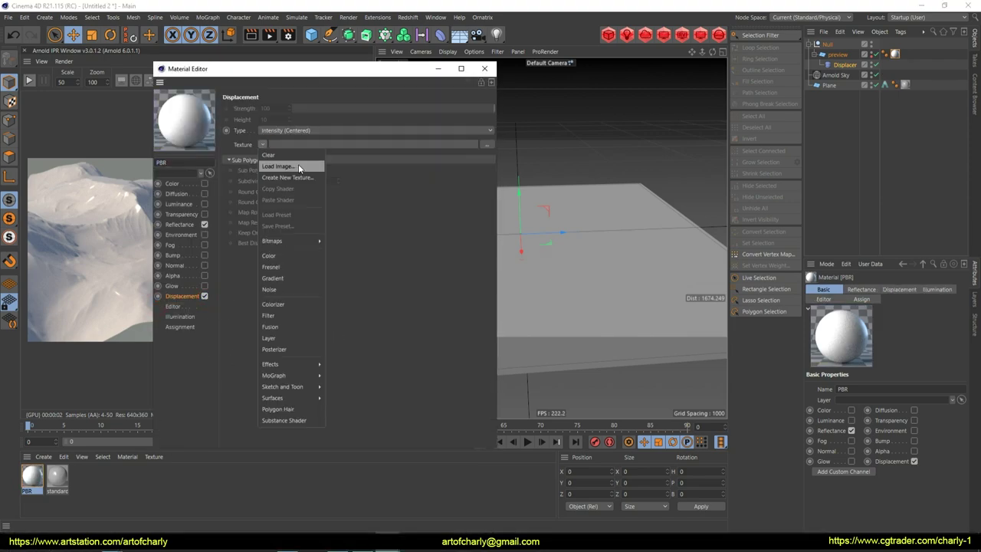
{"action": "left_click", "coordinate": [298, 164]}
{"action": "left_click", "coordinate": [441, 161]}
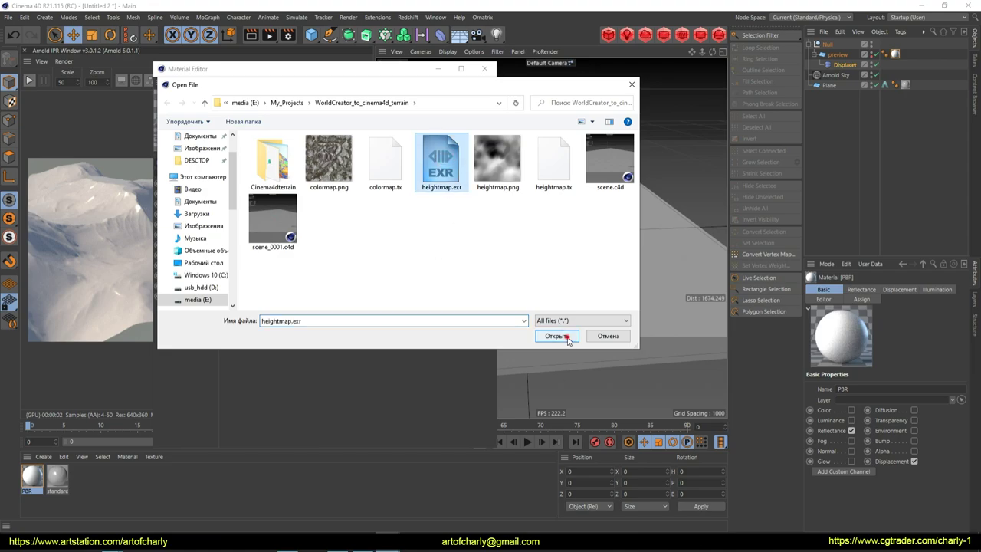
{"action": "left_click", "coordinate": [557, 336]}
{"action": "left_click", "coordinate": [524, 317]}
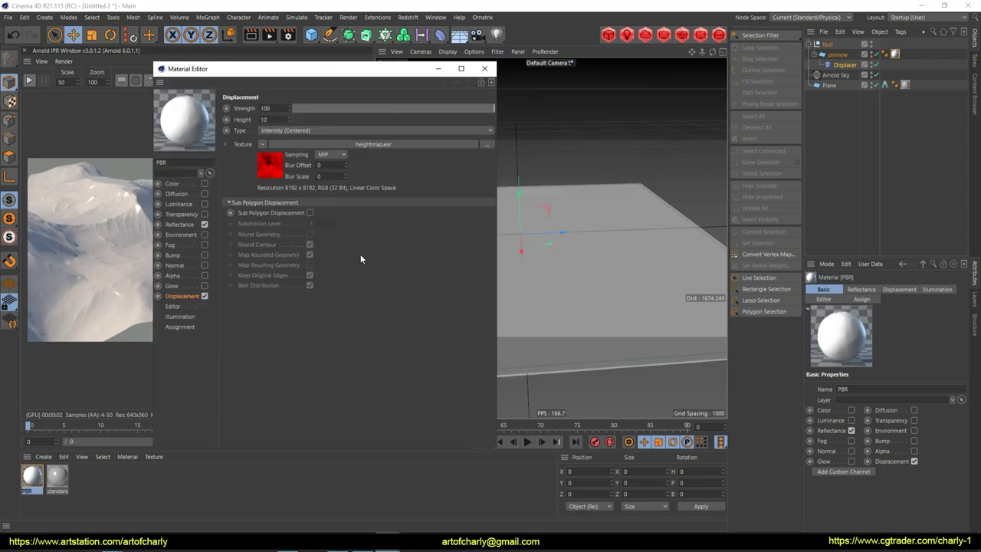
Switch displacement Type to Intensity and set the Height to about 750.
{"action": "left_click_drag", "start_coordinate": [289, 119], "coordinate": [289, 84]}
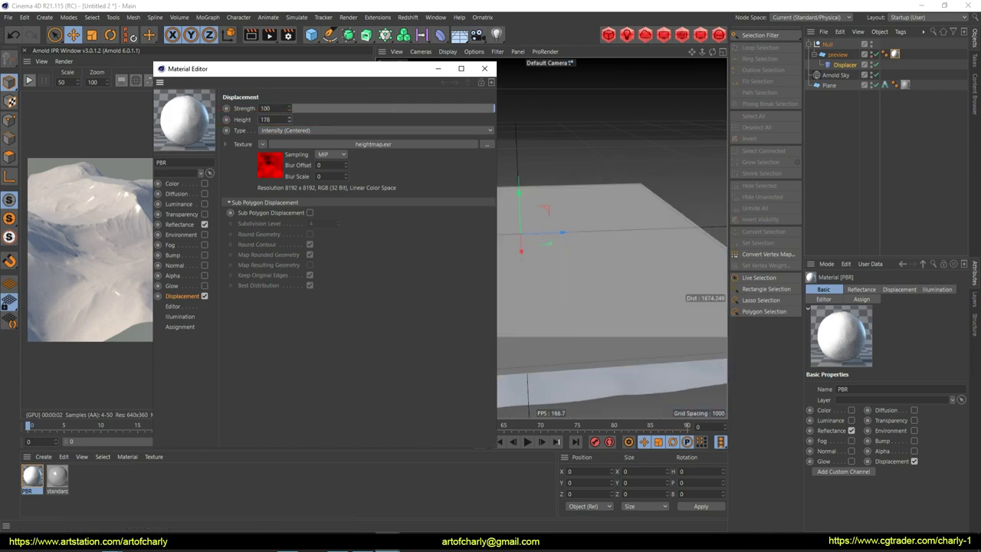
{"action": "left_click", "coordinate": [291, 130]}
{"action": "left_click", "coordinate": [289, 142]}
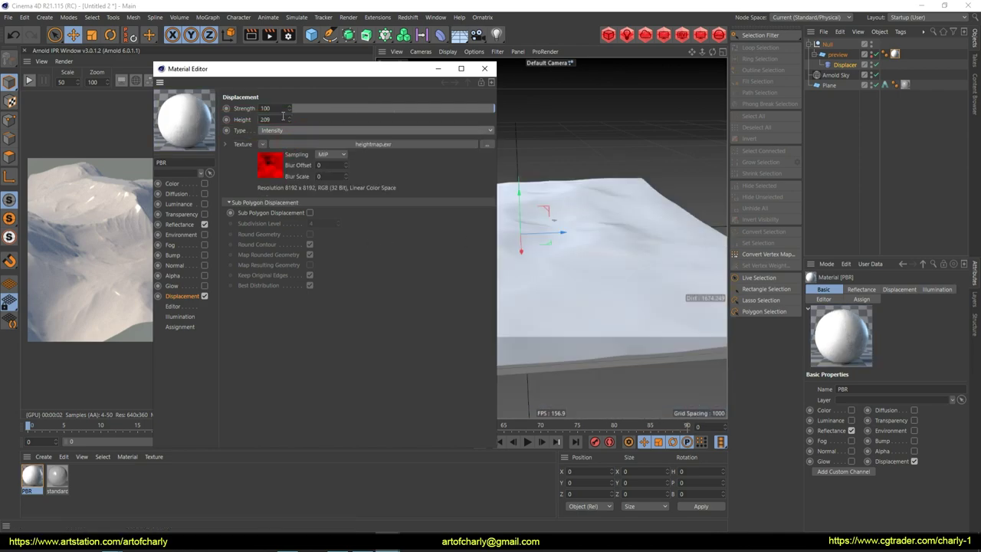
{"action": "mouse_move", "coordinate": [289, 119]}
{"action": "left_mouse_down"}
{"action": "mouse_move", "coordinate": [289, 77]}
{"action": "mouse_move", "coordinate": [296, 276]}
{"action": "left_mouse_up"}
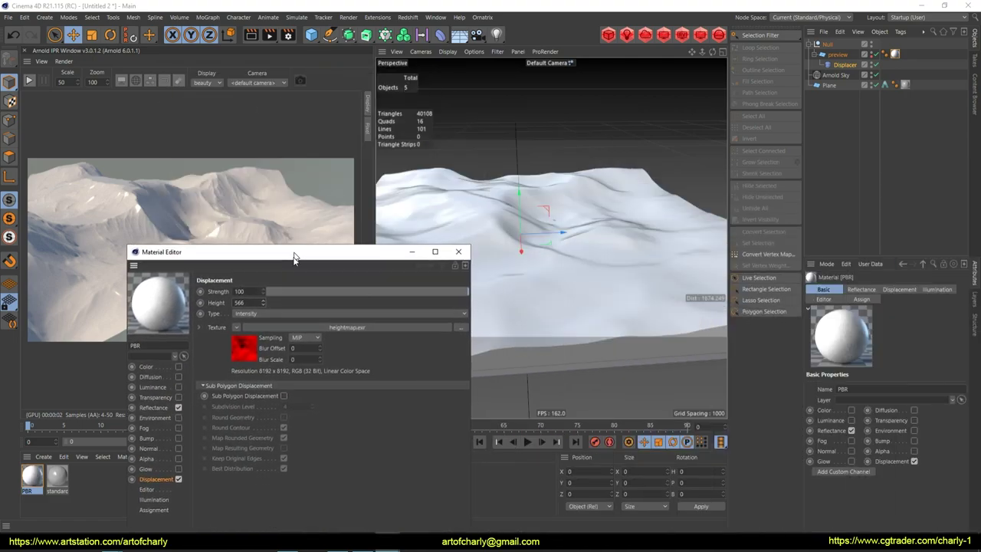
{"action": "left_click_drag", "start_coordinate": [260, 327], "coordinate": [518, 210]}
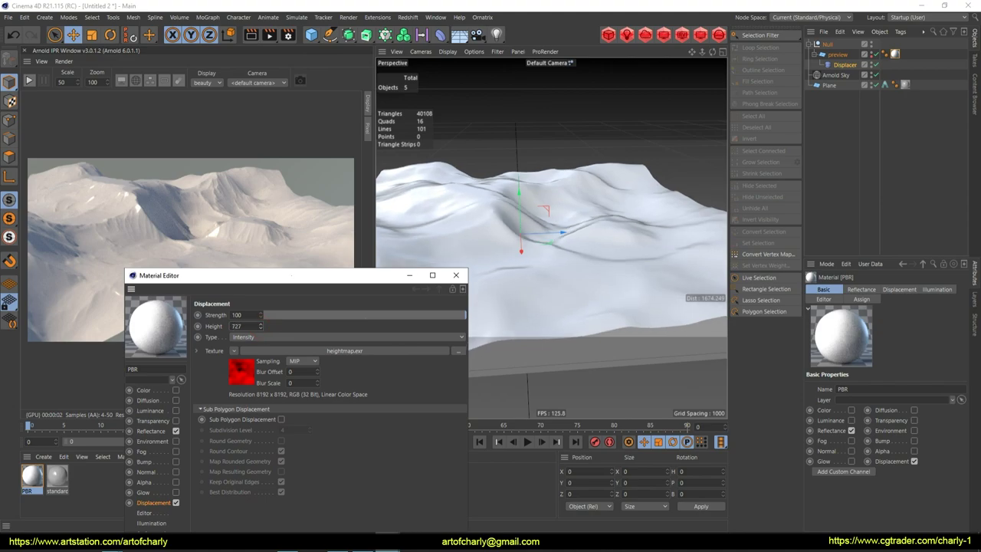
{"action": "left_click_drag", "start_coordinate": [265, 328], "coordinate": [265, 368]}
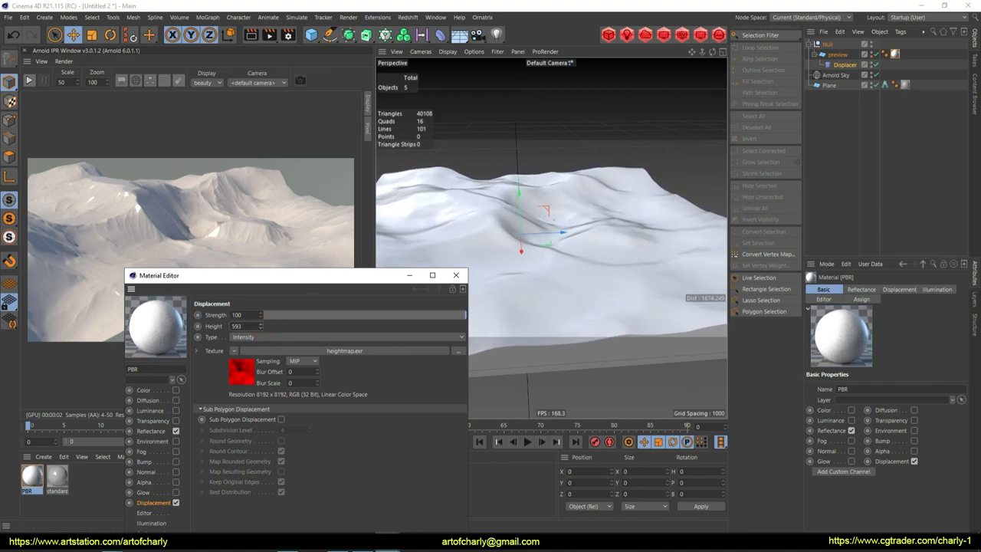
{"action": "left_click_drag", "start_coordinate": [260, 326], "coordinate": [261, 291]}
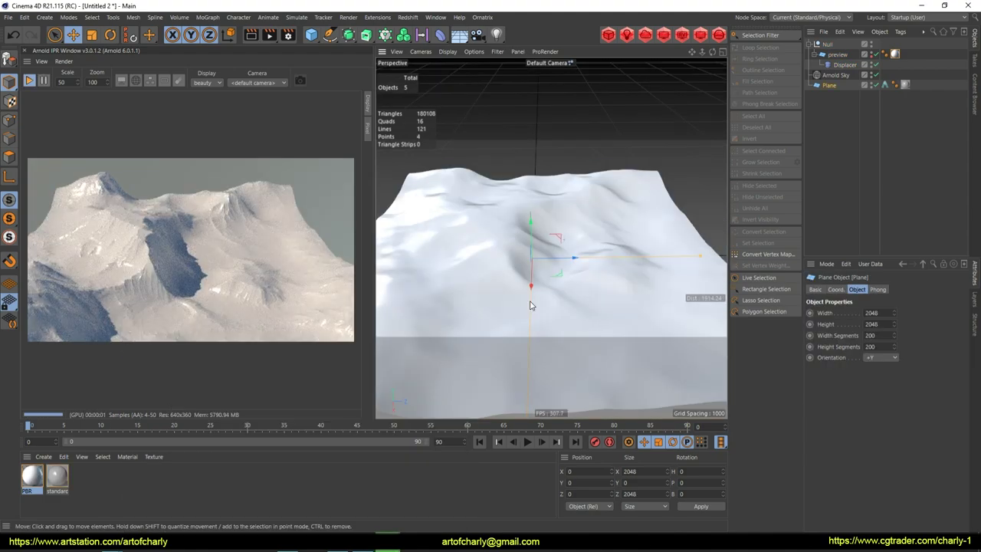
{"action": "left_click_drag", "start_coordinate": [529, 305], "coordinate": [559, 283], "text": "alt"}
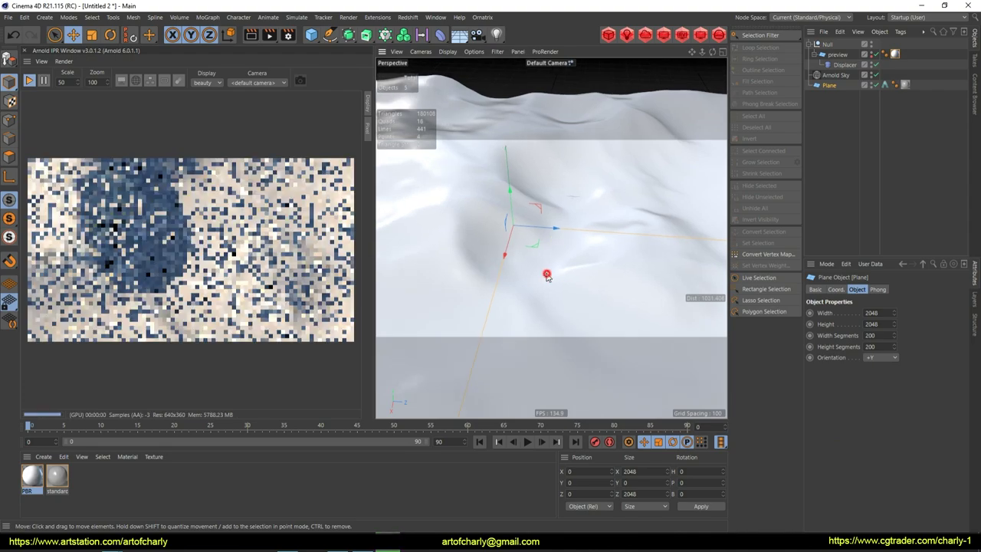
Lower the Arnold Sky elevation to about 25 and swing its azimuth to roughly 237.
{"action": "left_click", "coordinate": [835, 75]}
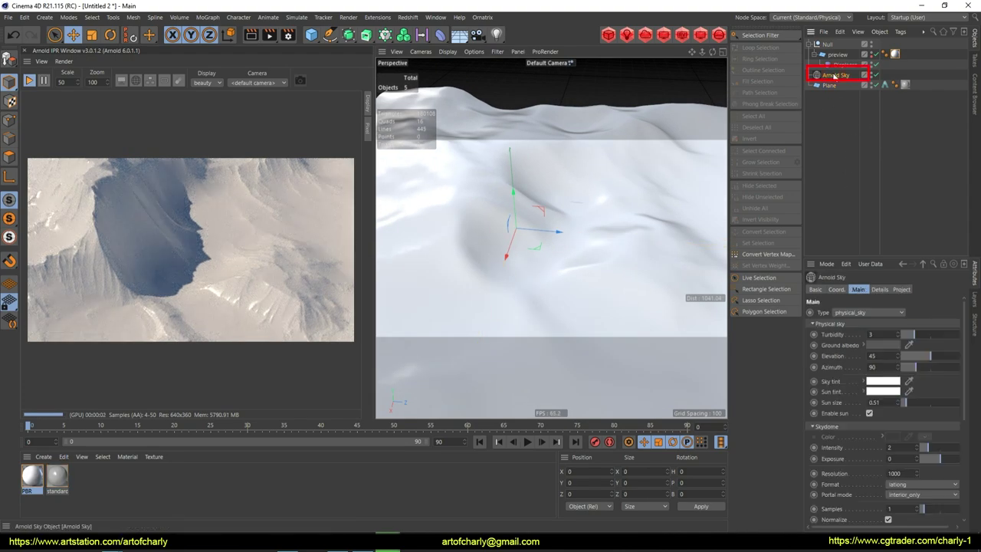
{"action": "left_click_drag", "start_coordinate": [929, 355], "coordinate": [913, 357]}
{"action": "mouse_move", "coordinate": [552, 230]}
{"action": "left_mouse_down", "text": "alt"}
{"action": "mouse_move", "coordinate": [587, 228]}
{"action": "mouse_move", "coordinate": [587, 236]}
{"action": "left_mouse_up", "text": "alt"}
{"action": "scroll", "coordinate": [587, 230], "scroll_direction": "down", "scroll_amount": 3}
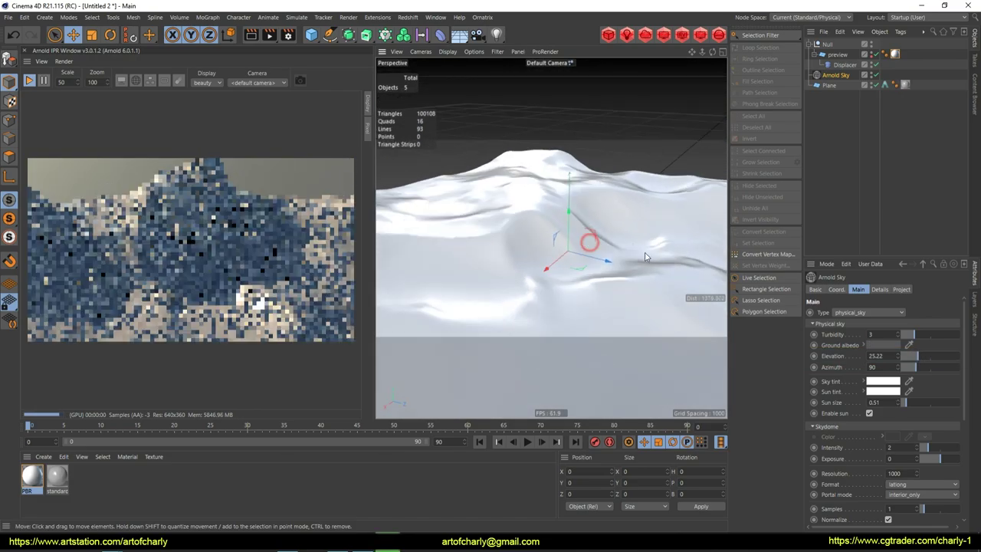
{"action": "left_click_drag", "start_coordinate": [912, 368], "coordinate": [938, 368]}
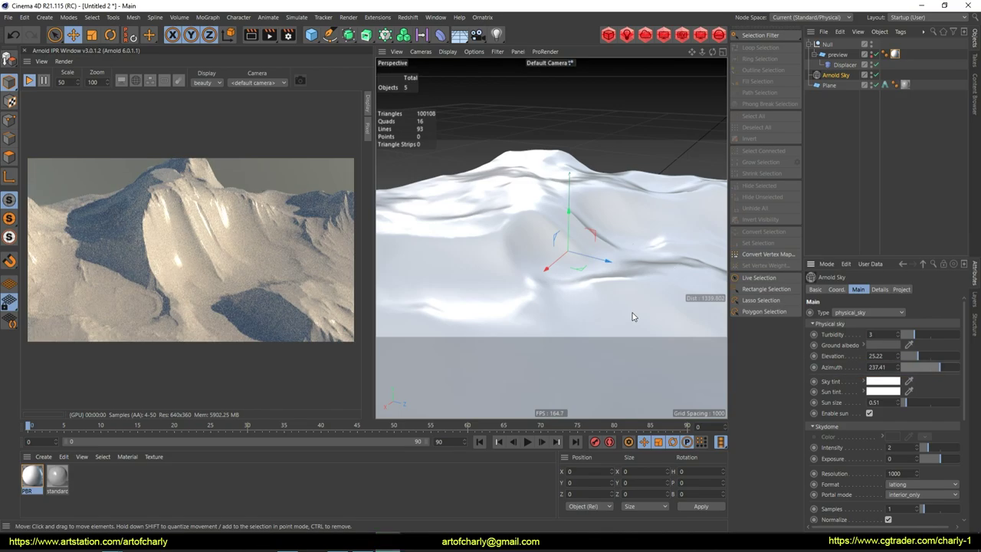
{"action": "mouse_move", "coordinate": [604, 333]}
{"action": "left_mouse_down", "text": "alt"}
{"action": "mouse_move", "coordinate": [577, 261]}
{"action": "mouse_move", "coordinate": [586, 269]}
{"action": "mouse_move", "coordinate": [518, 274]}
{"action": "left_mouse_up", "text": "alt"}
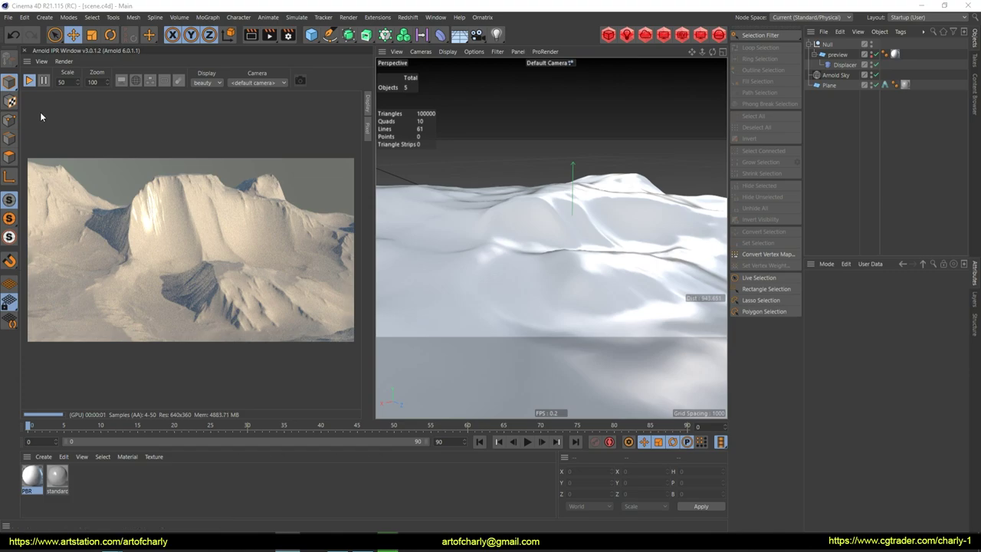
{"action": "key", "text": "ctrl+b"}
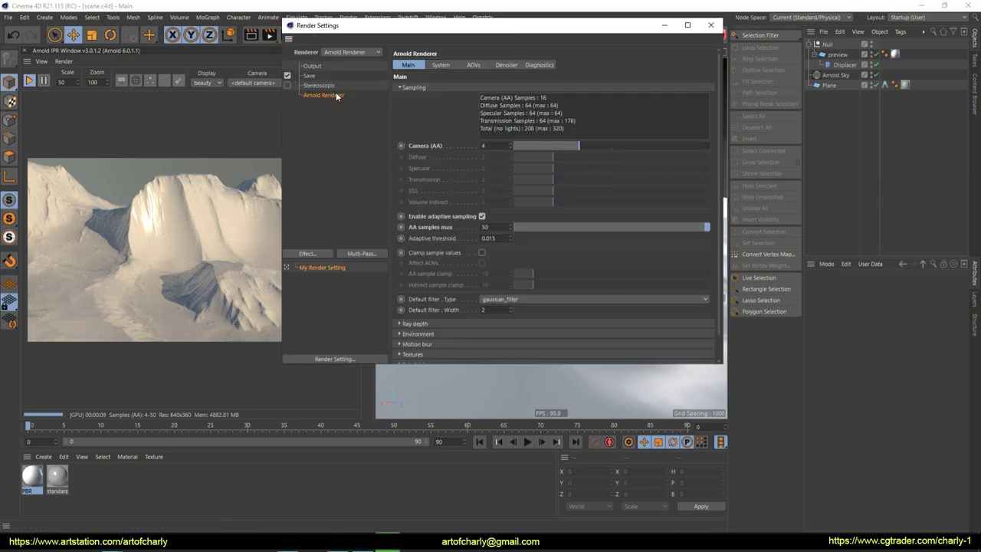
Set the Arnold Renderer's Environment Atmosphere to a fog shader and open the fog material.
{"action": "scroll", "coordinate": [434, 190], "scroll_direction": "down", "scroll_amount": 1}
{"action": "left_click_drag", "start_coordinate": [400, 314], "coordinate": [438, 313]}
{"action": "left_click", "coordinate": [418, 308]}
{"action": "scroll", "coordinate": [417, 314], "scroll_direction": "down", "scroll_amount": 1}
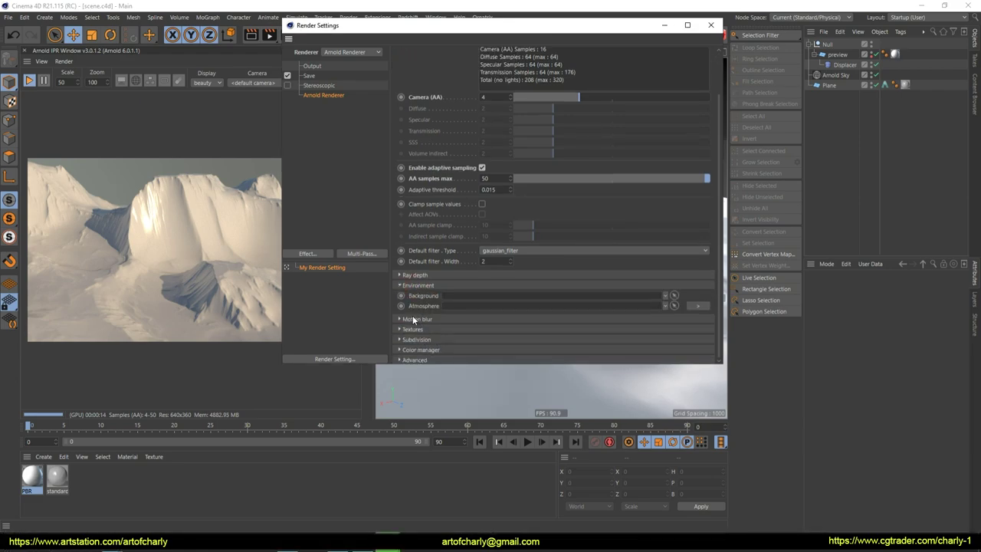
{"action": "left_click", "coordinate": [692, 308]}
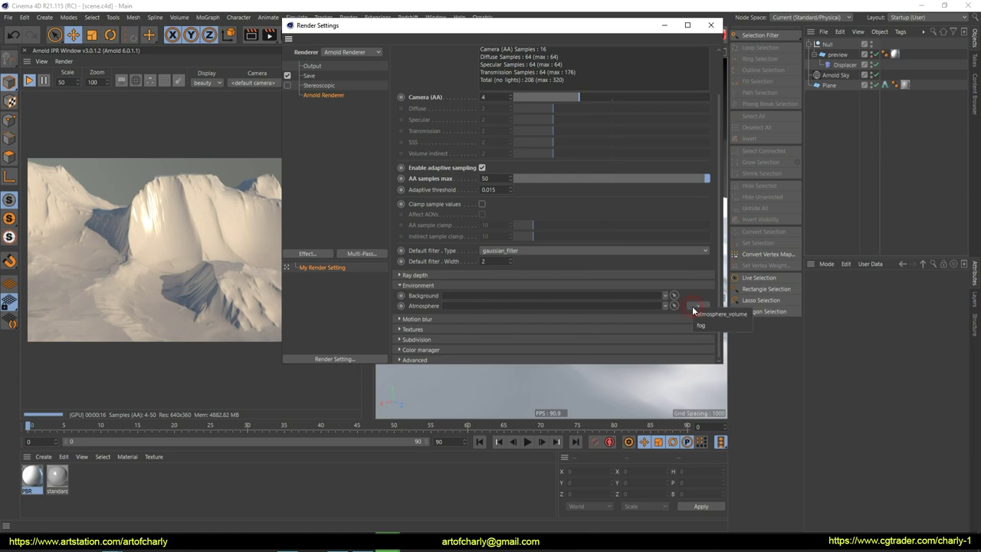
{"action": "left_click", "coordinate": [710, 327]}
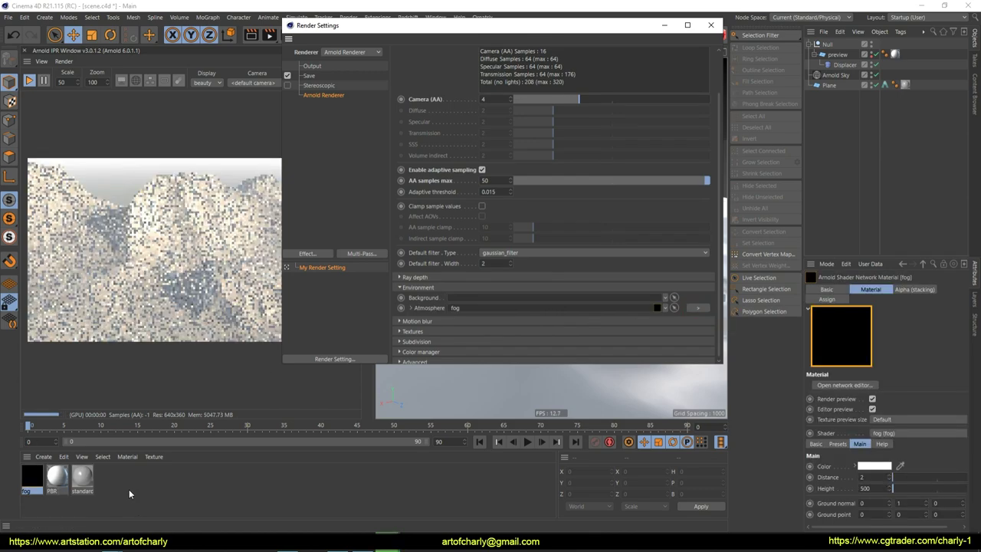
{"action": "double_click", "coordinate": [30, 475]}
{"action": "left_click", "coordinate": [678, 48]}
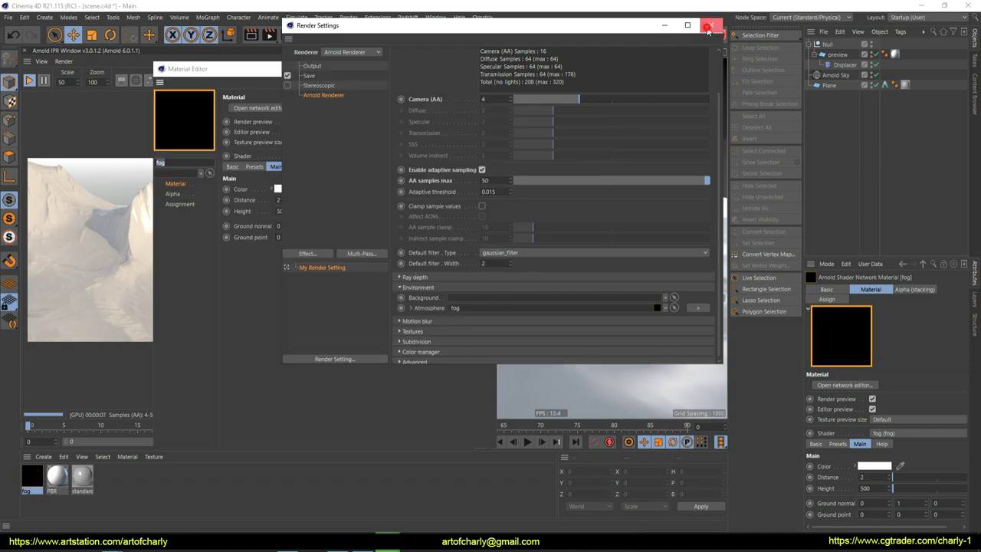
{"action": "left_click", "coordinate": [710, 25]}
Try fog distances of 4 and 10 and fog heights of 100, 200, then back to 100.
{"action": "left_click_drag", "start_coordinate": [369, 69], "coordinate": [646, 64]}
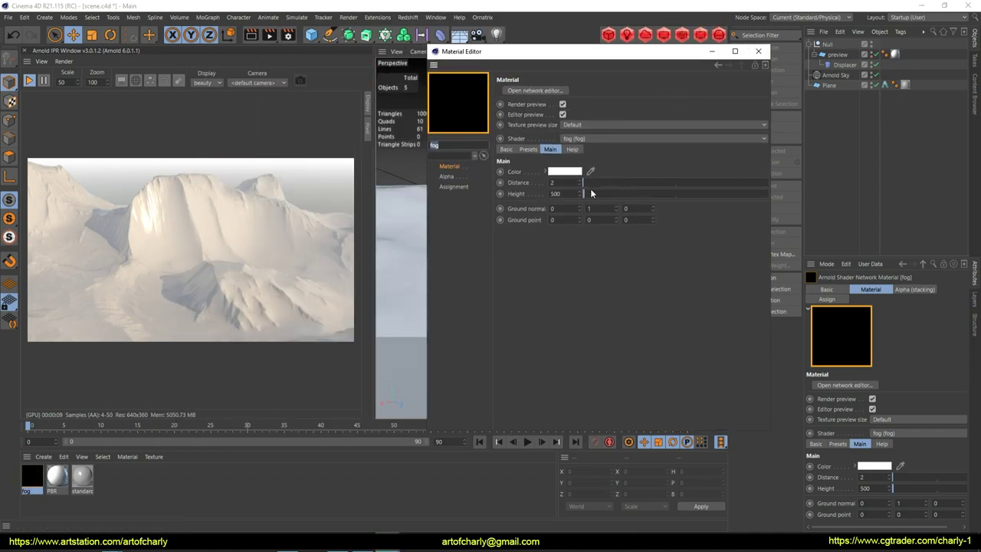
{"action": "type", "text": "4"}
{"action": "key", "text": "Return"}
{"action": "type", "text": "10"}
{"action": "key", "text": "Return"}
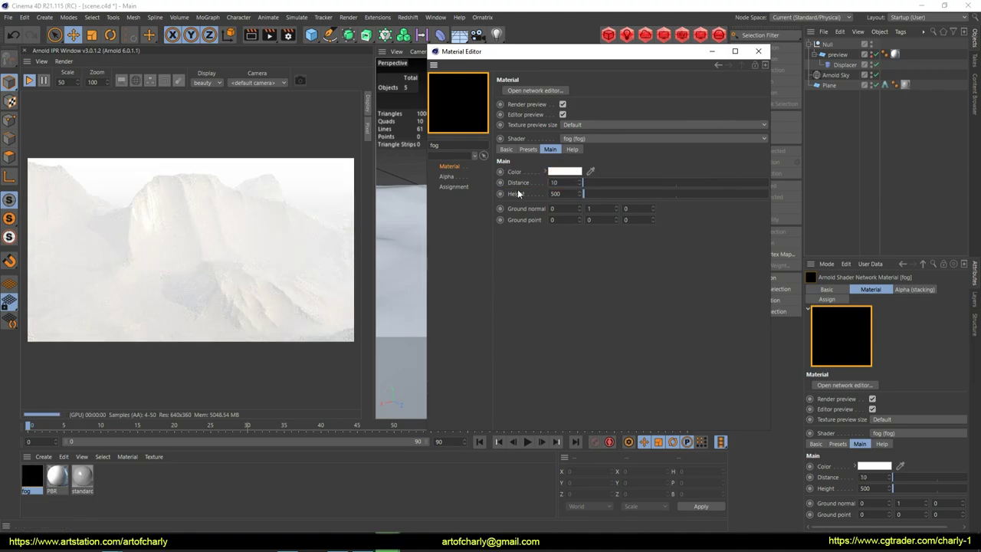
{"action": "left_click", "coordinate": [562, 193]}
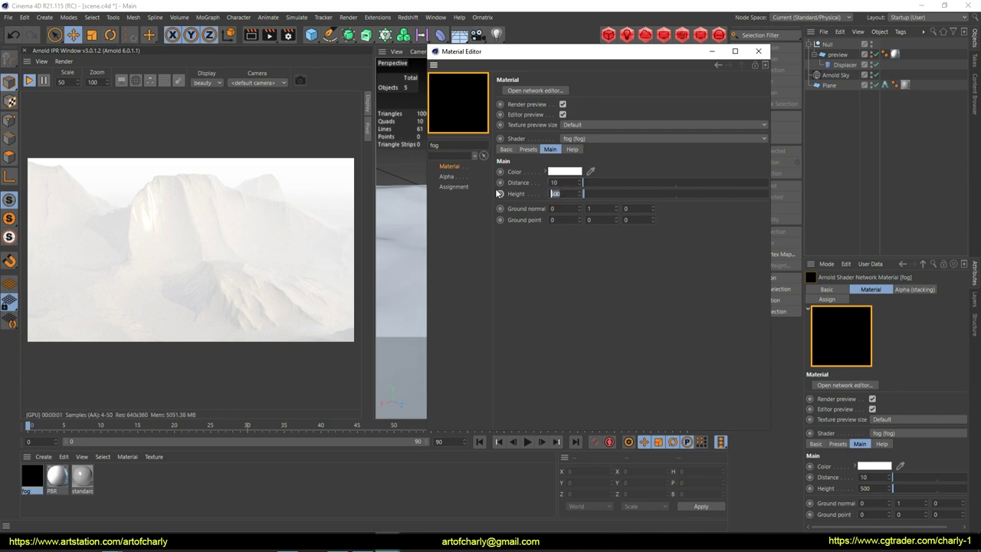
{"action": "type", "text": "100"}
{"action": "key", "text": "Return"}
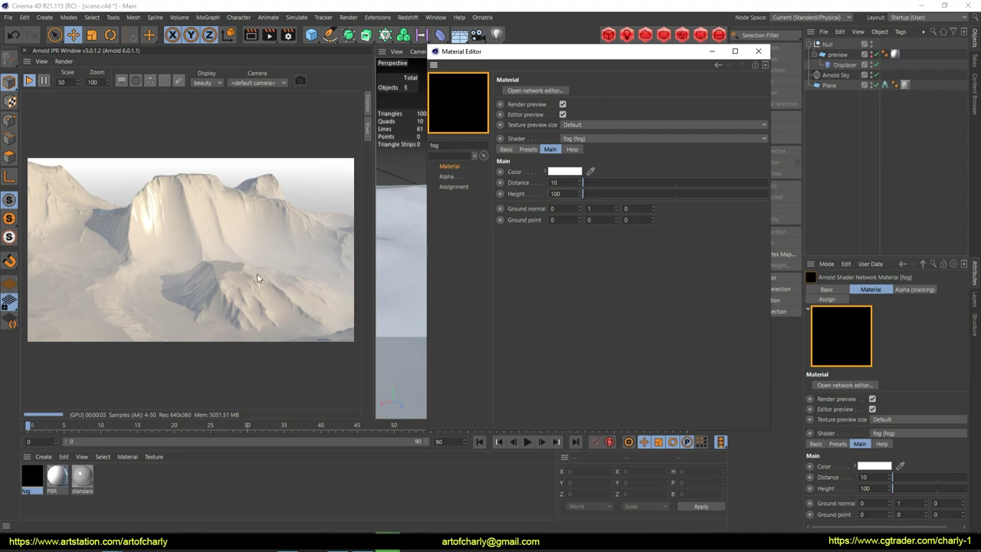
{"action": "type", "text": "200"}
{"action": "key", "text": "Return"}
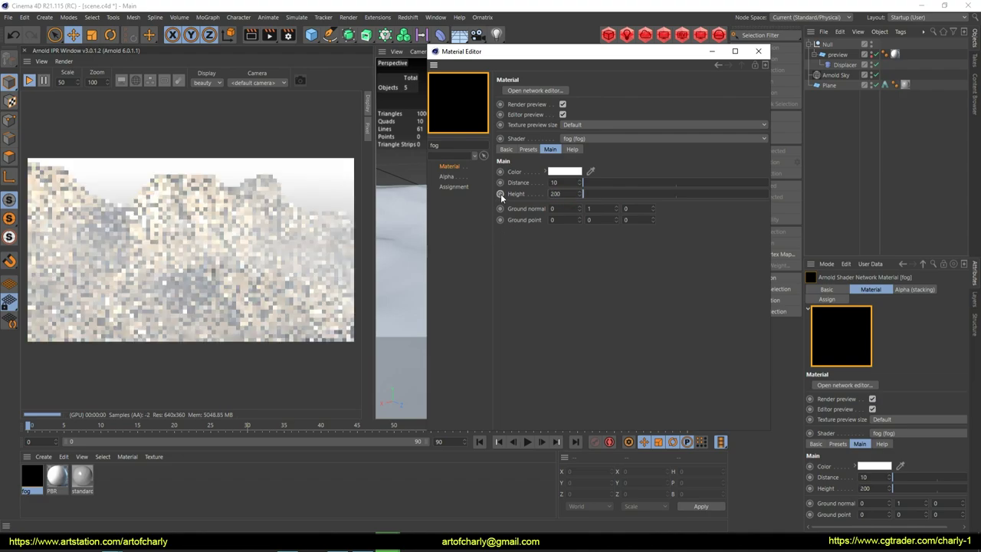
{"action": "left_click", "coordinate": [571, 190]}
{"action": "type", "text": "100"}
{"action": "key", "text": "Return"}
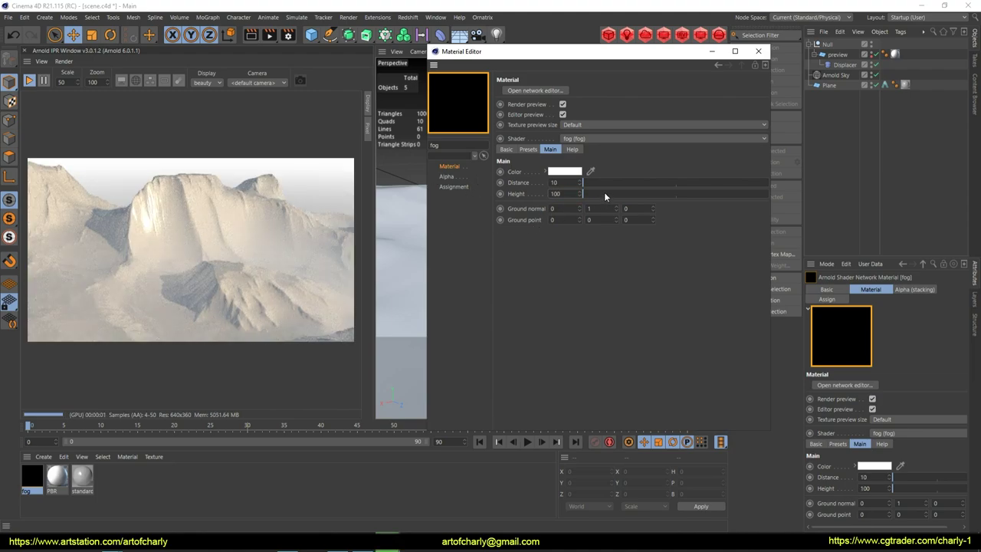
Settle the fog at distance 30 with a lower height, then close the fog editor.
{"action": "left_click", "coordinate": [552, 183]}
{"action": "type", "text": "20"}
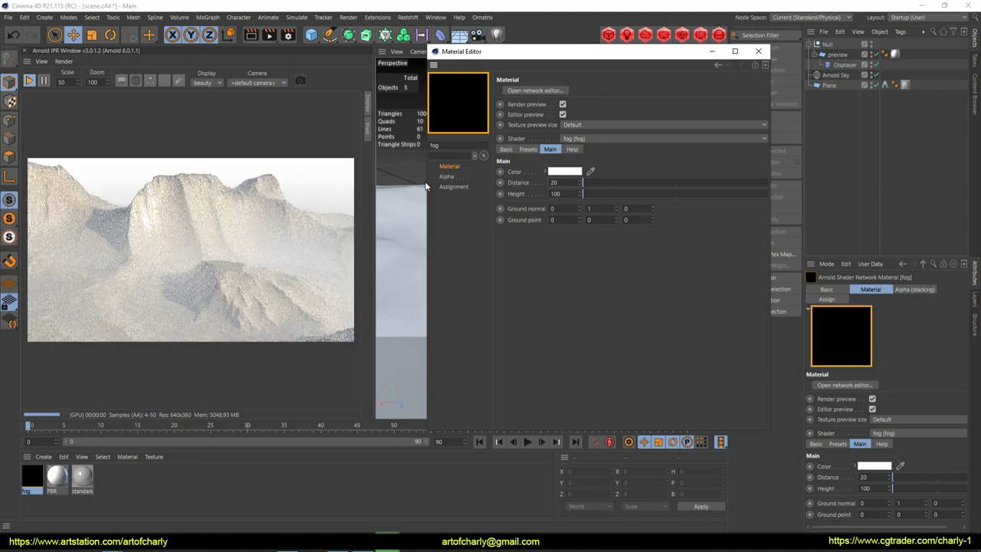
{"action": "type", "text": "30"}
{"action": "key", "text": "Return"}
{"action": "left_click", "coordinate": [557, 193]}
{"action": "type", "text": "30"}
{"action": "key", "text": "Return"}
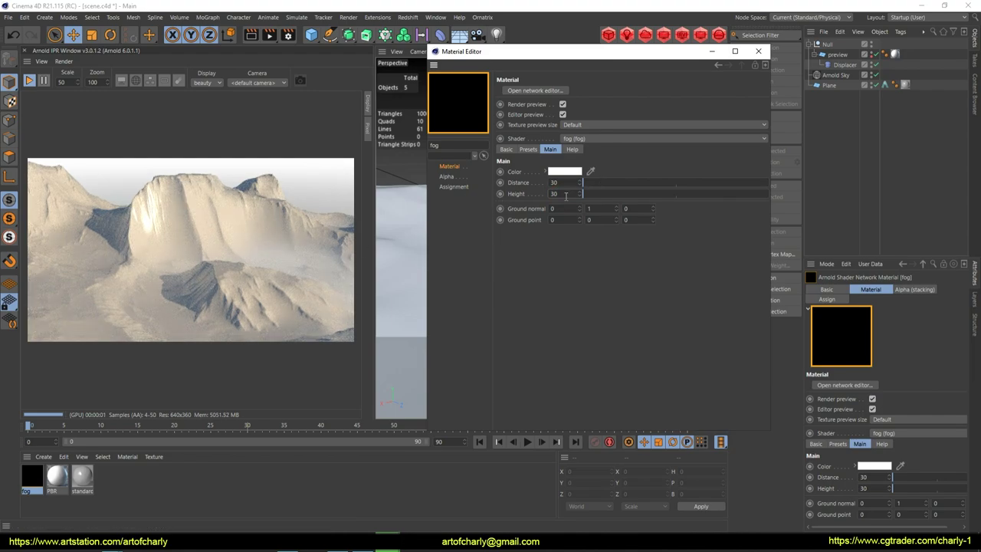
{"action": "left_click", "coordinate": [758, 51]}
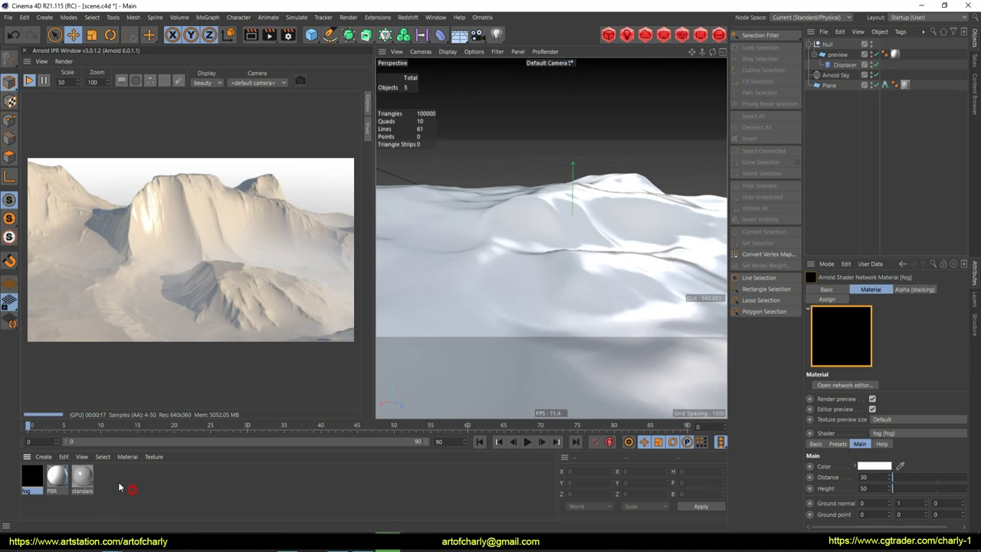
Open the standard_surface terrain material's shader network.
{"action": "left_click", "coordinate": [86, 475]}
{"action": "double_click", "coordinate": [86, 473]}
{"action": "left_click", "coordinate": [269, 108]}
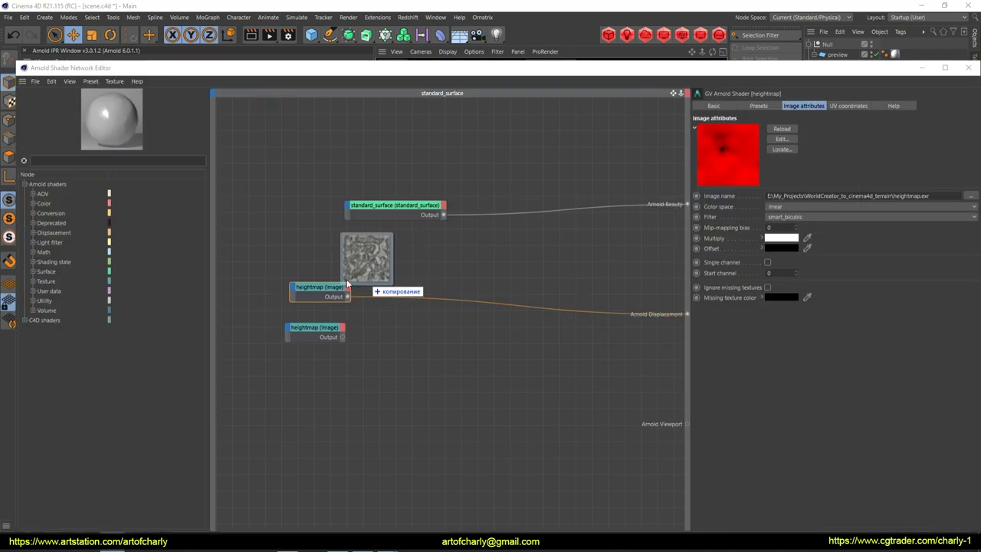
Add colormap.png as an image node and wire it into standard_surface's Base color.
{"action": "left_click_drag", "start_coordinate": [359, 280], "coordinate": [250, 199]}
{"action": "middle_click_drag", "start_coordinate": [342, 151], "coordinate": [442, 146]}
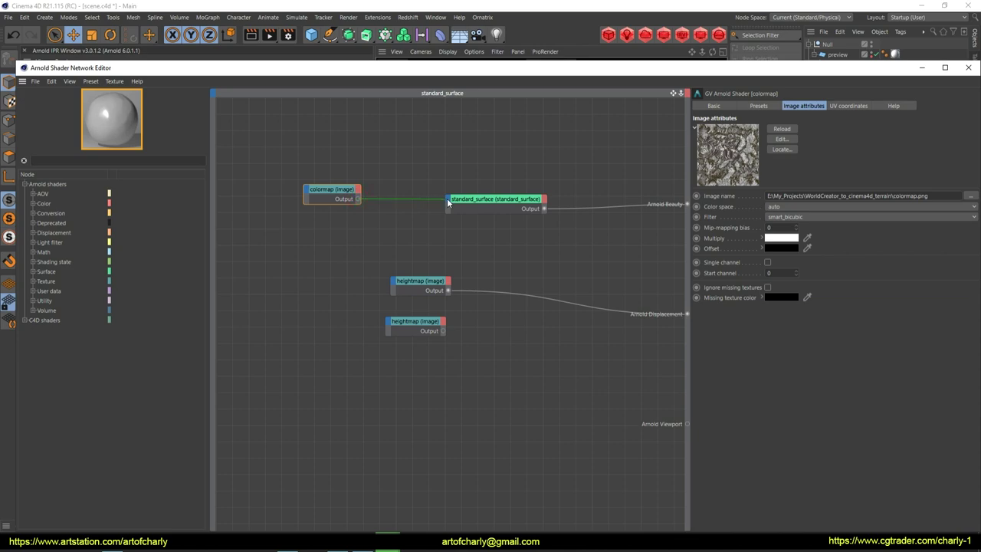
{"action": "mouse_move", "coordinate": [458, 206]}
{"action": "left_click_drag", "start_coordinate": [447, 203], "coordinate": [551, 209]}
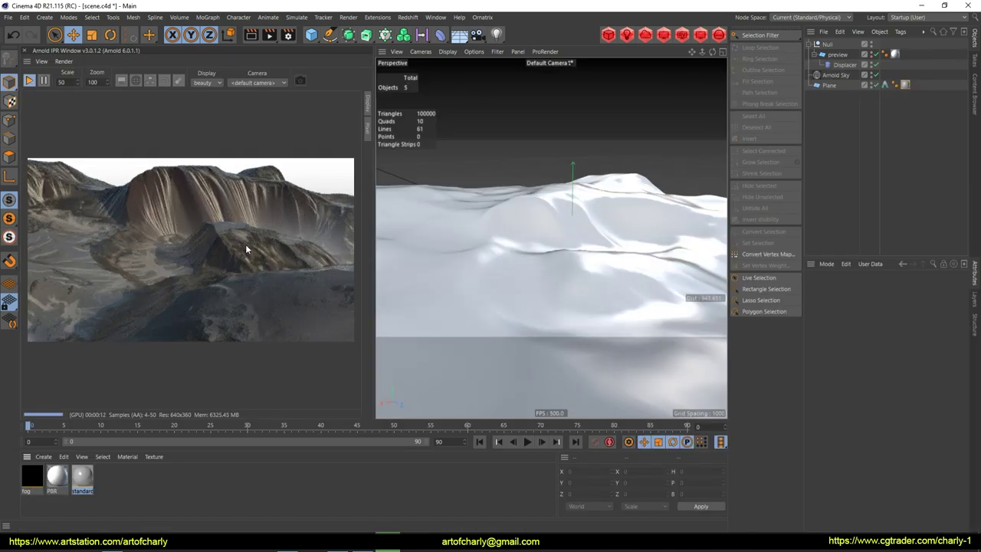
Orbit to a new angle on the textured mesa and reopen the fog material's editor beside the render.
{"action": "mouse_move", "coordinate": [468, 234]}
{"action": "left_mouse_down", "text": "alt"}
{"action": "mouse_move", "coordinate": [552, 223]}
{"action": "mouse_move", "coordinate": [510, 220]}
{"action": "mouse_move", "coordinate": [535, 222]}
{"action": "left_mouse_up", "text": "alt"}
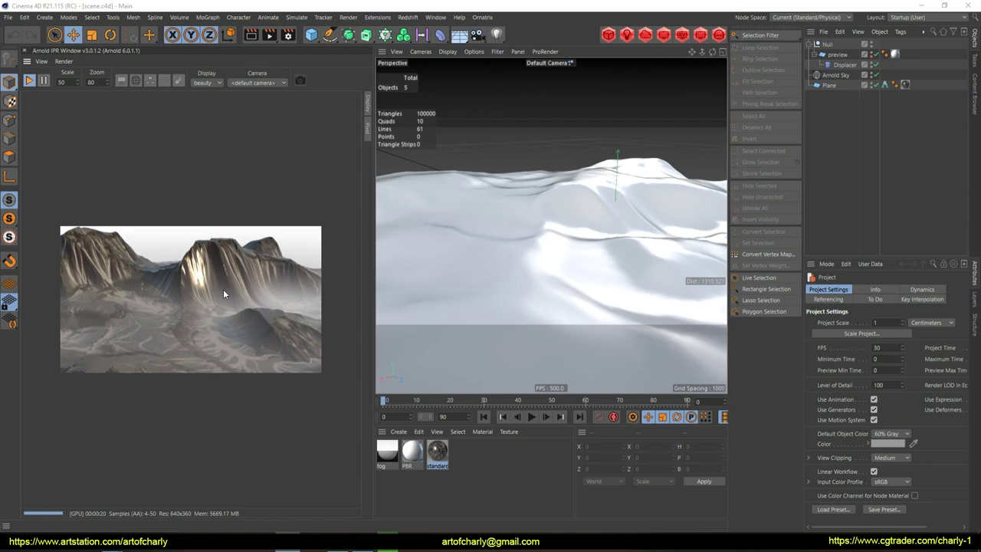
{"action": "double_click", "coordinate": [387, 452]}
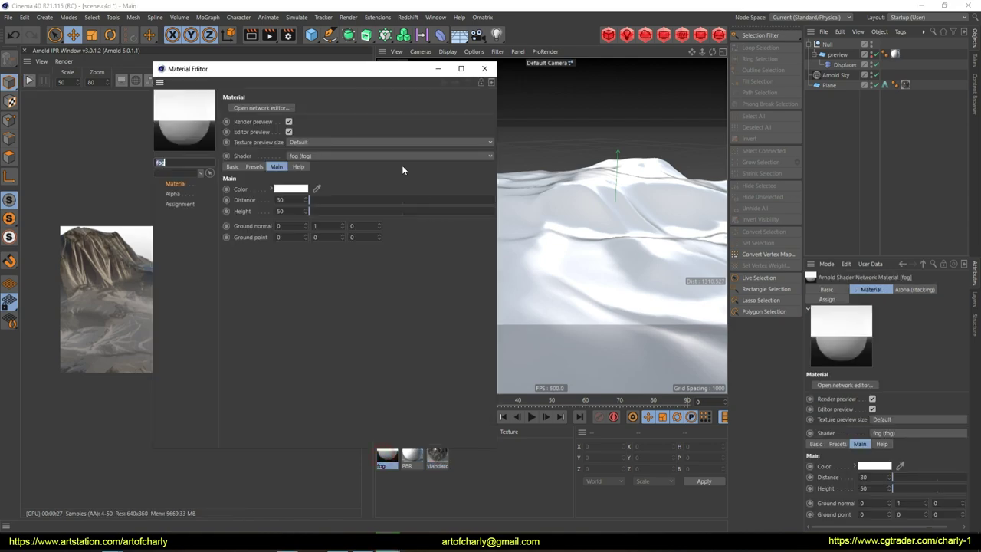
{"action": "left_click_drag", "start_coordinate": [316, 75], "coordinate": [643, 97]}
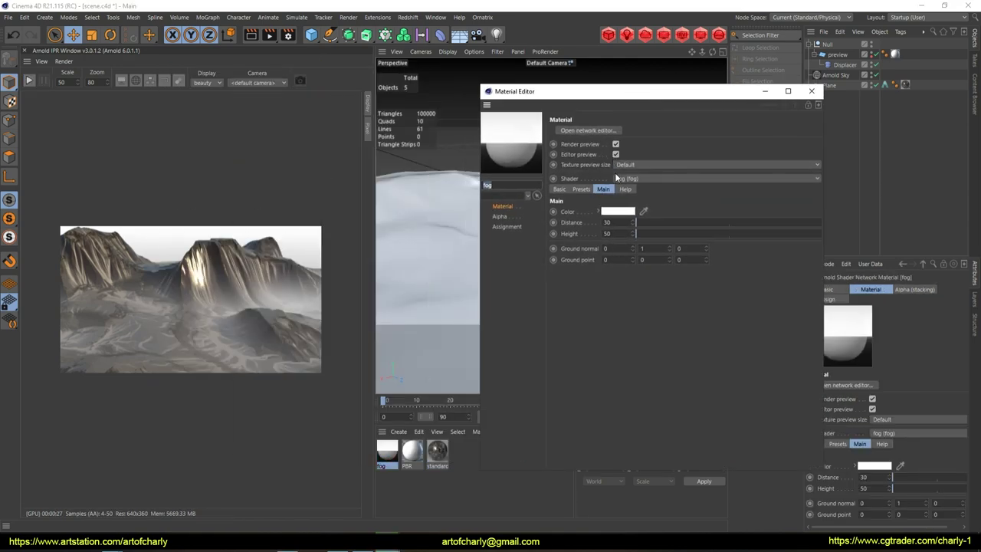
Add a C4D Noise node to the fog material's shader network.
{"action": "left_click", "coordinate": [587, 131]}
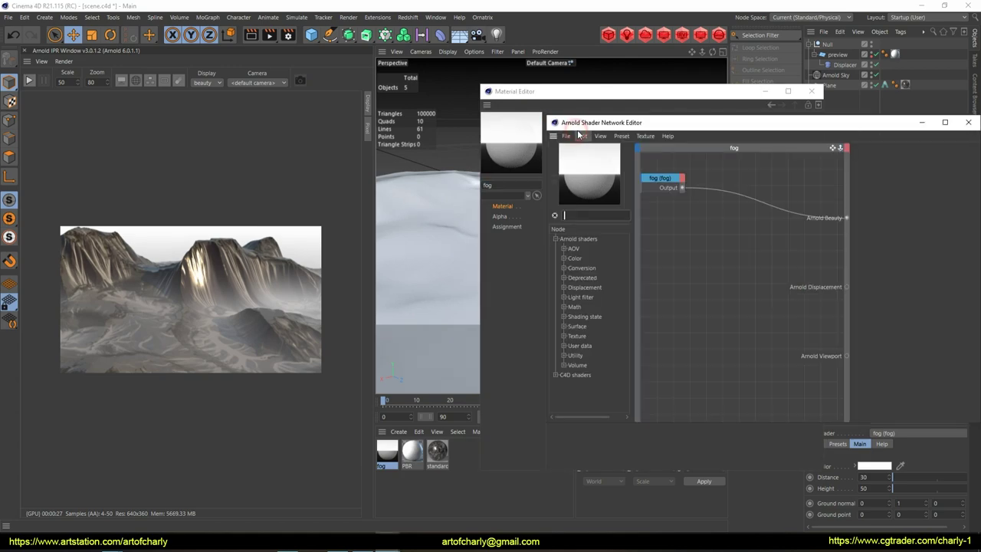
{"action": "left_click_drag", "start_coordinate": [696, 128], "coordinate": [598, 115]}
{"action": "left_click", "coordinate": [490, 201]}
{"action": "type", "text": "noise"}
{"action": "left_click_drag", "start_coordinate": [498, 274], "coordinate": [581, 241]}
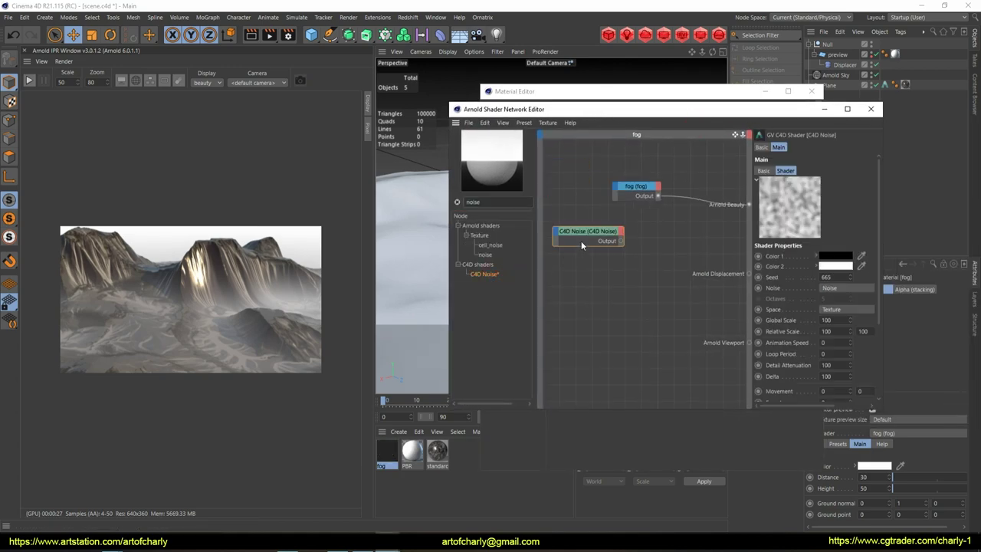
Set the C4D Noise type to Fire and its Contrast to -78.
{"action": "left_click", "coordinate": [834, 288]}
{"action": "left_click", "coordinate": [831, 272]}
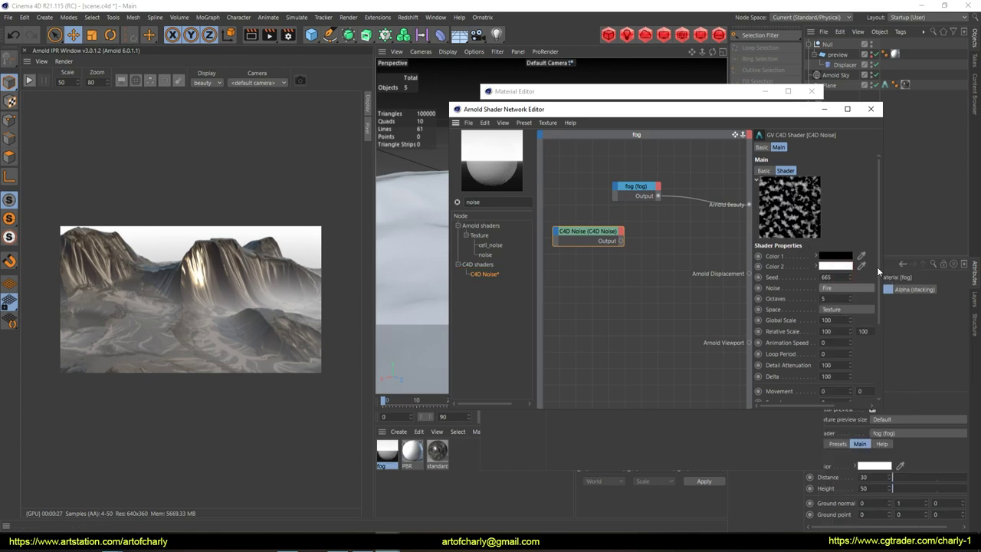
{"action": "left_click_drag", "start_coordinate": [879, 272], "coordinate": [882, 344]}
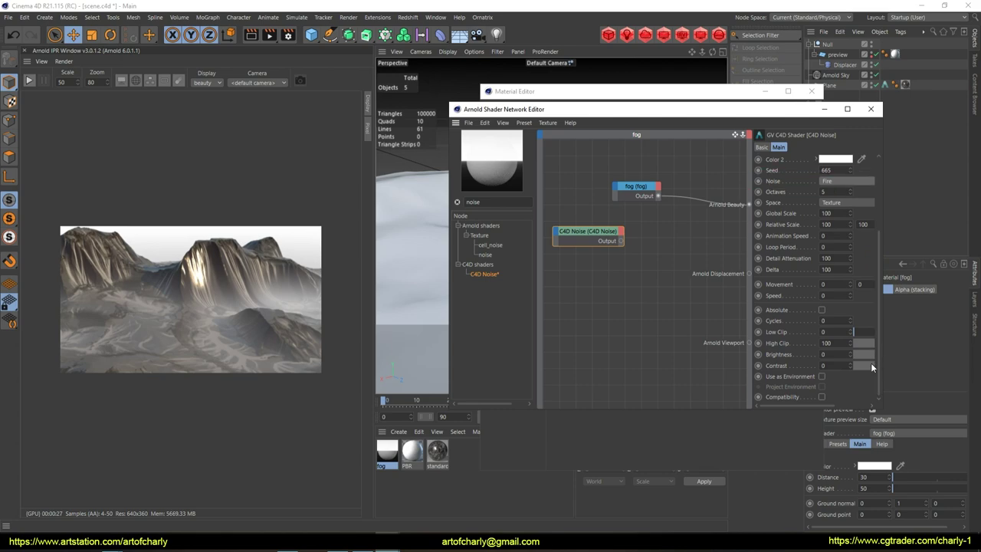
{"action": "left_click_drag", "start_coordinate": [879, 301], "coordinate": [883, 237]}
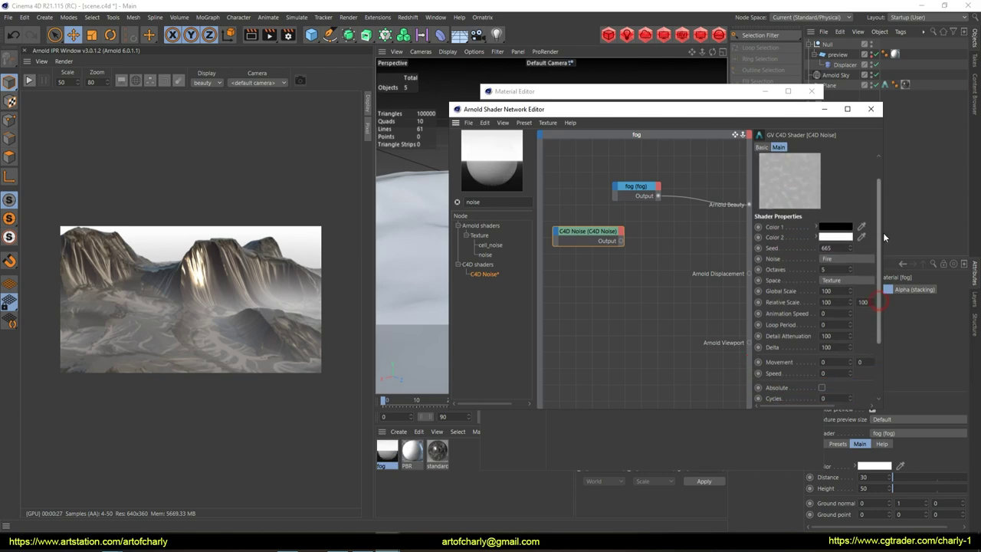
{"action": "scroll", "coordinate": [876, 228], "scroll_direction": "down", "scroll_amount": 3}
{"action": "mouse_move", "coordinate": [601, 244]}
{"action": "left_mouse_down"}
{"action": "mouse_move", "coordinate": [613, 209]}
{"action": "mouse_move", "coordinate": [650, 198]}
{"action": "left_mouse_up"}
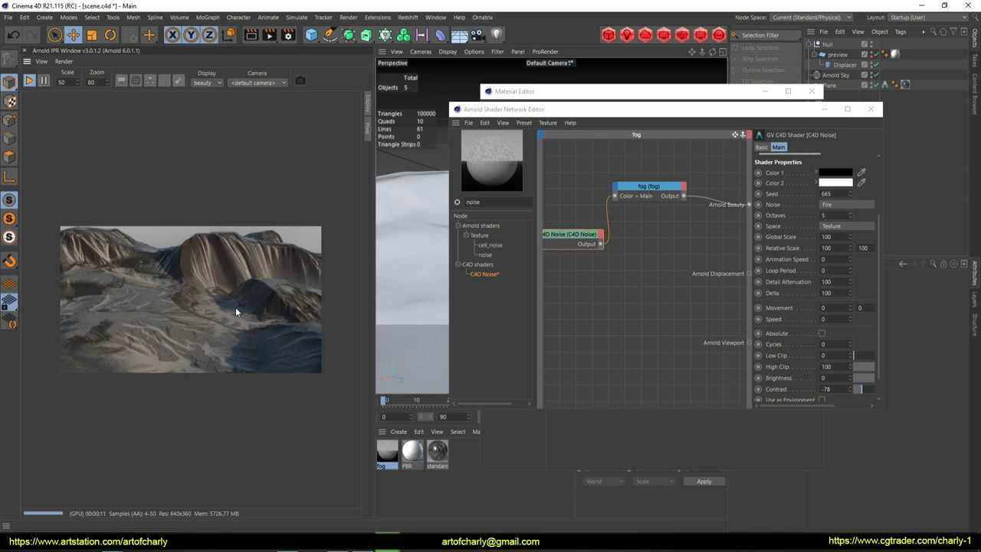
{"action": "left_click", "coordinate": [650, 186]}
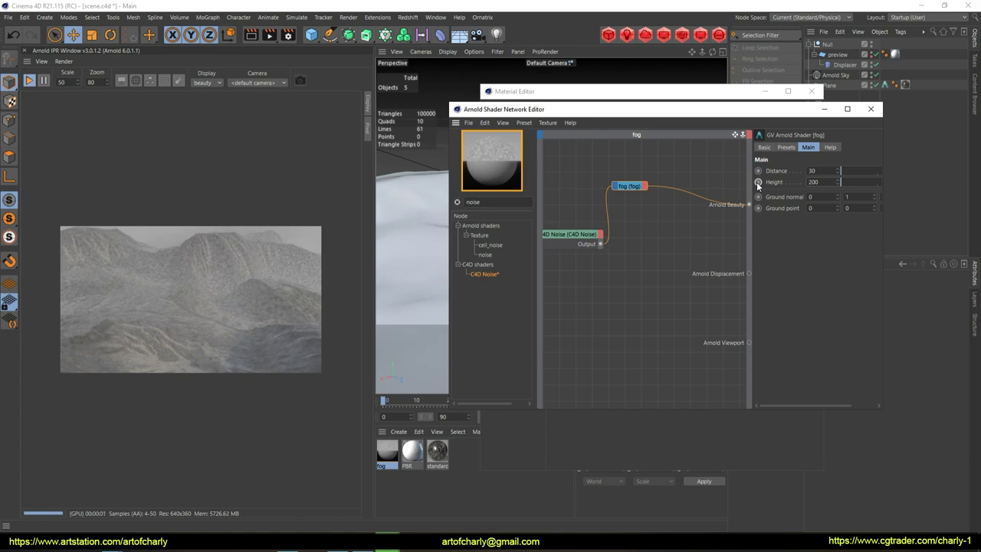
Set the fog Distance to 100.
{"action": "left_click", "coordinate": [814, 170]}
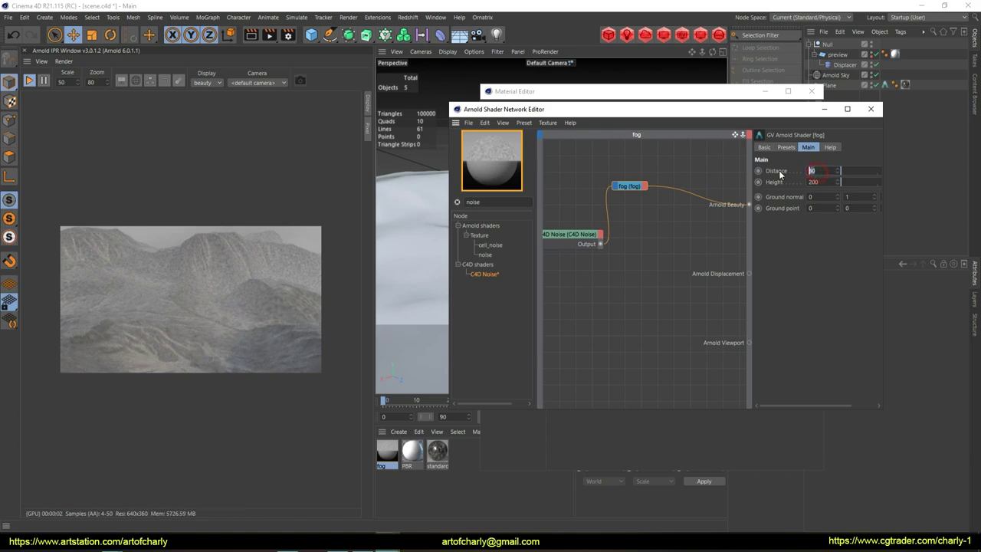
{"action": "type", "text": "10"}
{"action": "key", "text": "Return"}
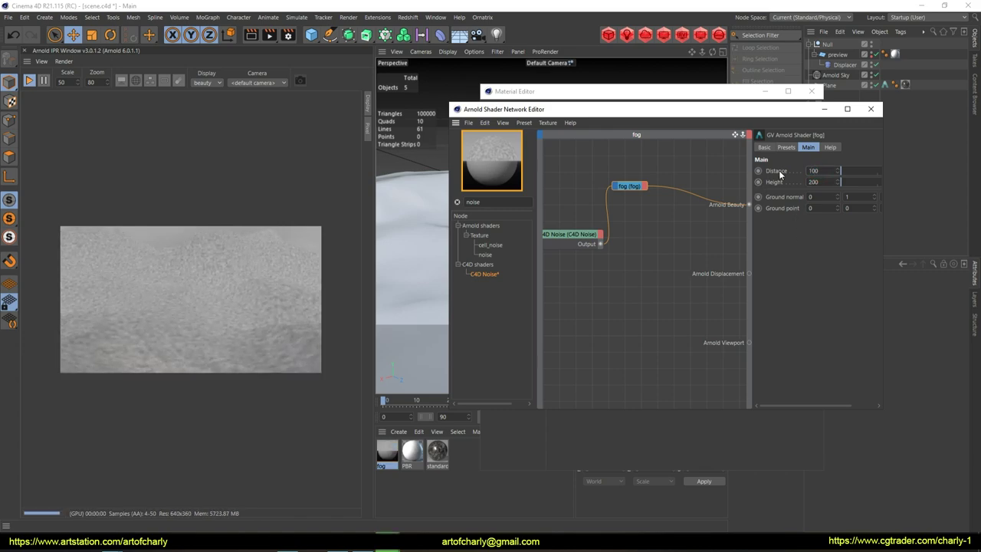
Give the C4D Noise Raster space, Global Scale 936 and Octaves 0.7.
{"action": "left_click", "coordinate": [573, 234]}
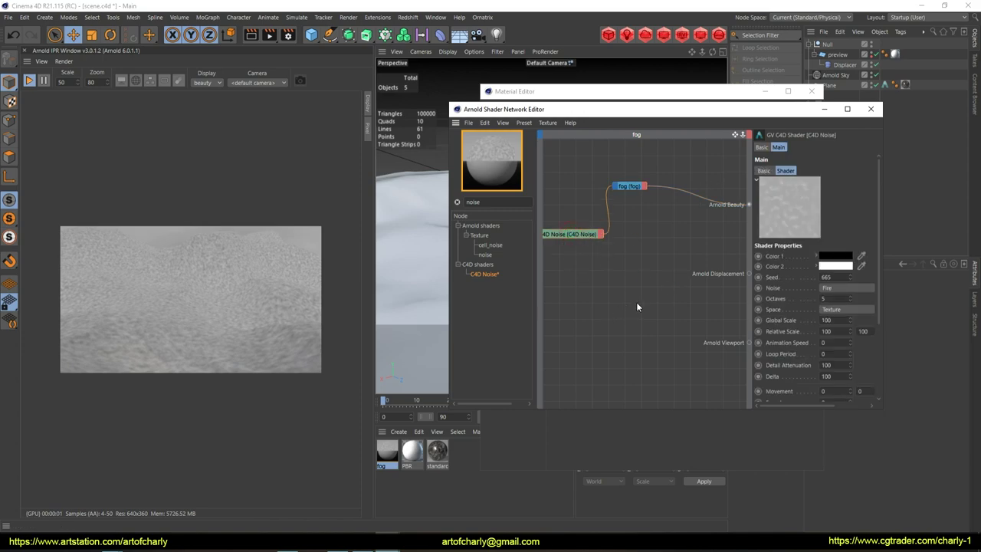
{"action": "left_click", "coordinate": [831, 309]}
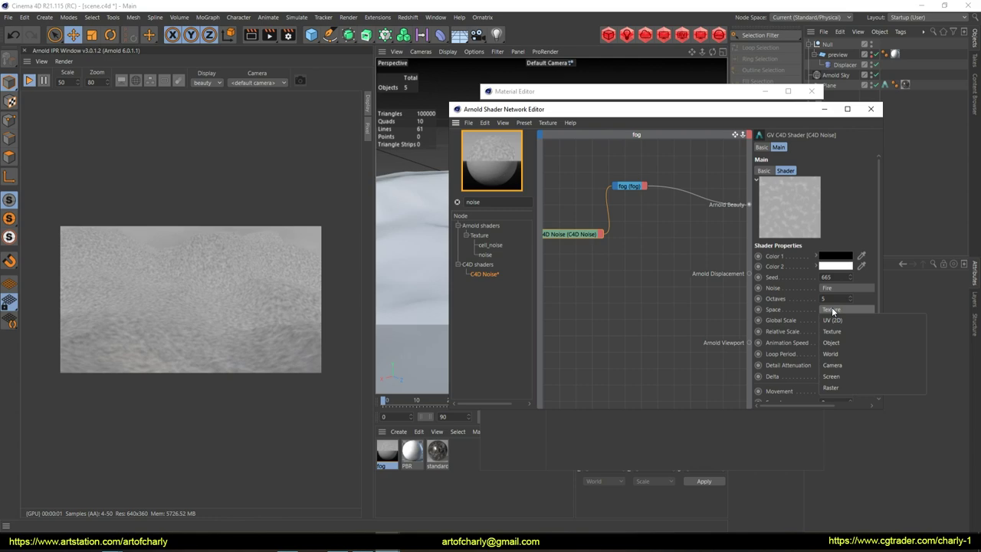
{"action": "left_click", "coordinate": [830, 387]}
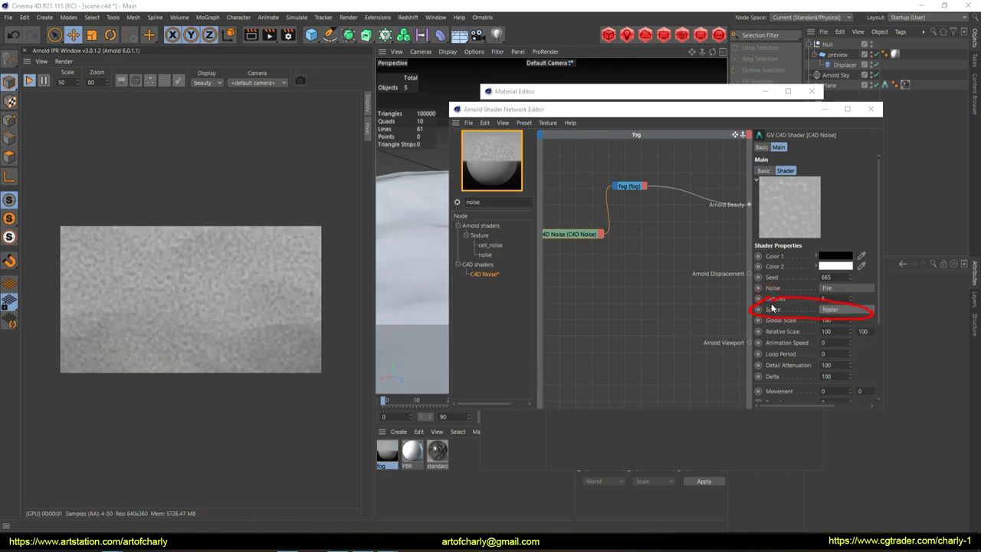
{"action": "mouse_move", "coordinate": [211, 360]}
{"action": "left_mouse_down"}
{"action": "mouse_move", "coordinate": [214, 249]}
{"action": "mouse_move", "coordinate": [234, 285]}
{"action": "left_mouse_up"}
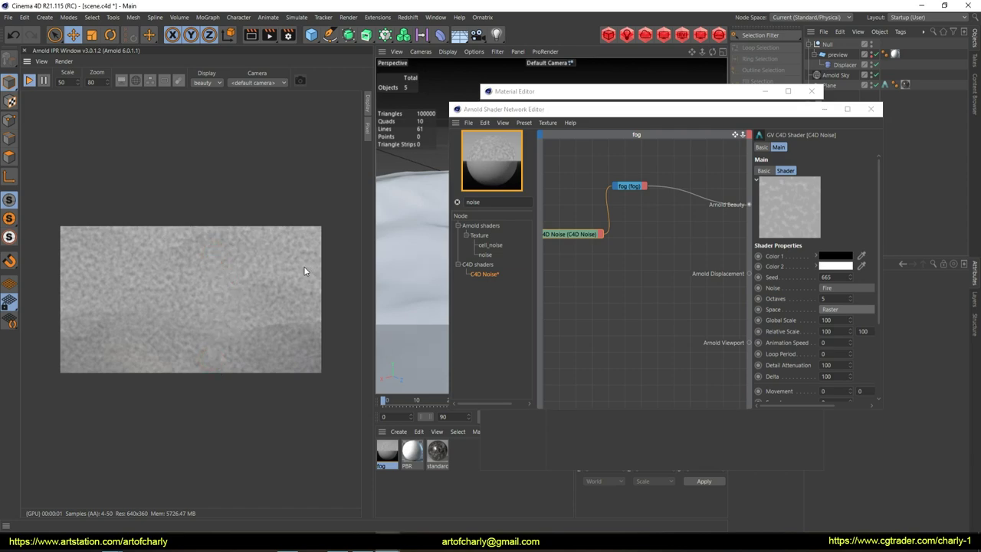
{"action": "left_click_drag", "start_coordinate": [305, 226], "coordinate": [299, 399]}
{"action": "left_click_drag", "start_coordinate": [348, 344], "coordinate": [249, 208]}
{"action": "left_click_drag", "start_coordinate": [177, 360], "coordinate": [191, 284]}
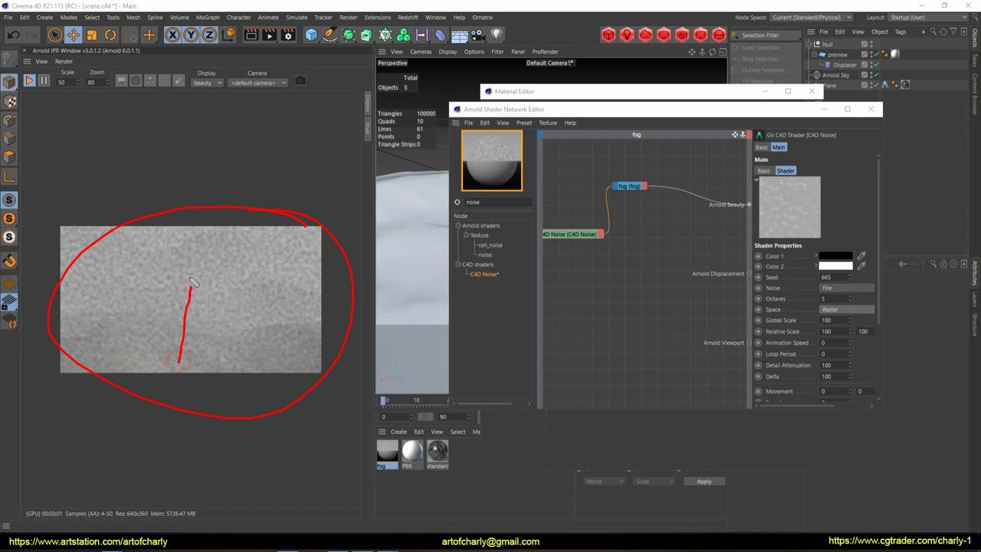
{"action": "left_click_drag", "start_coordinate": [851, 320], "coordinate": [761, 237]}
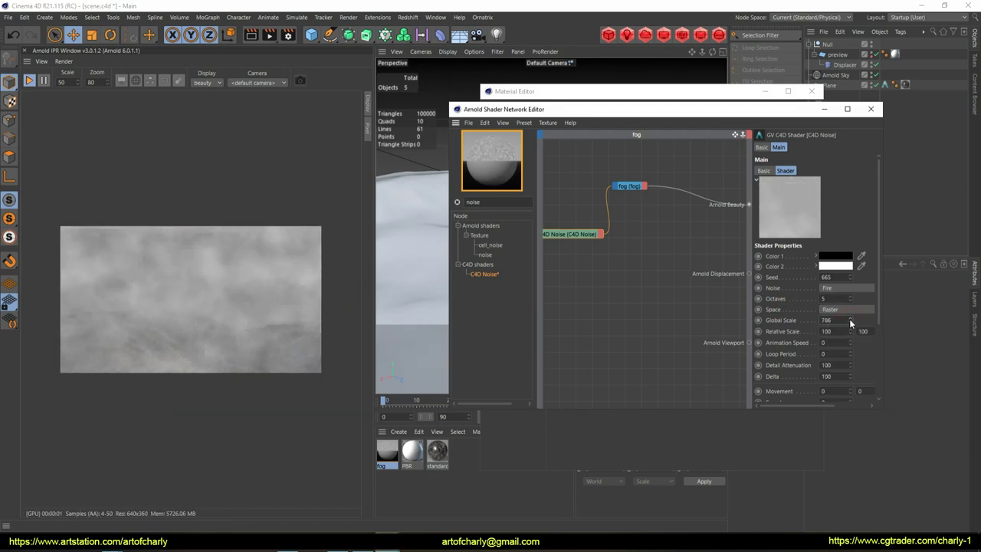
{"action": "left_click_drag", "start_coordinate": [849, 298], "coordinate": [849, 301]}
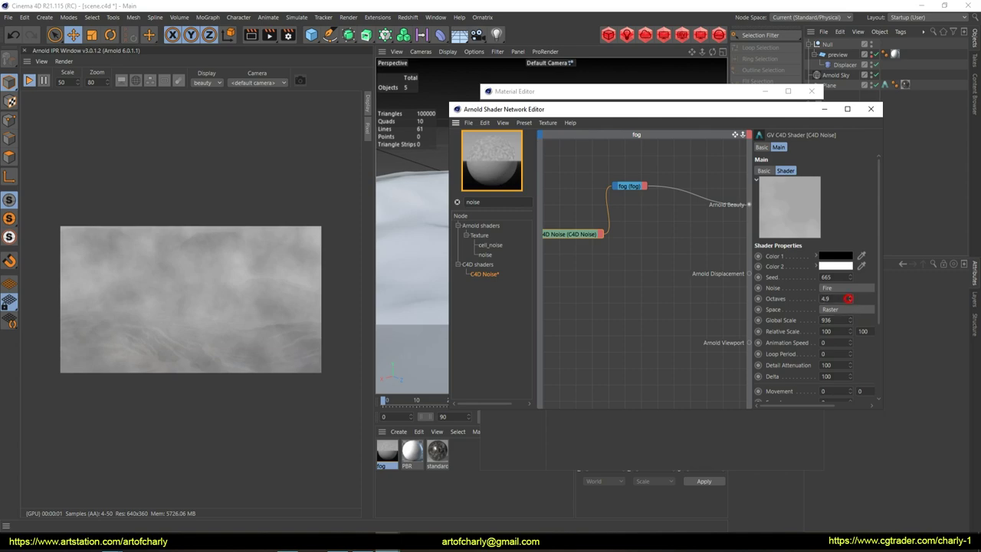
{"action": "left_click", "coordinate": [628, 186]}
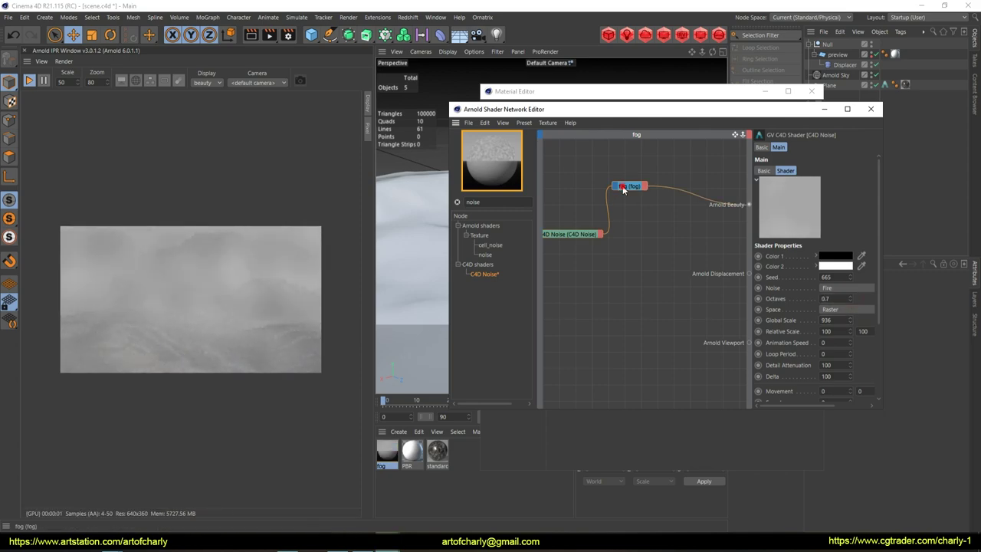
Try fog Distance values of 10 and 120 and reframe the terrain view.
{"action": "double_click", "coordinate": [823, 170]}
{"action": "type", "text": "100"}
{"action": "key", "text": "Return"}
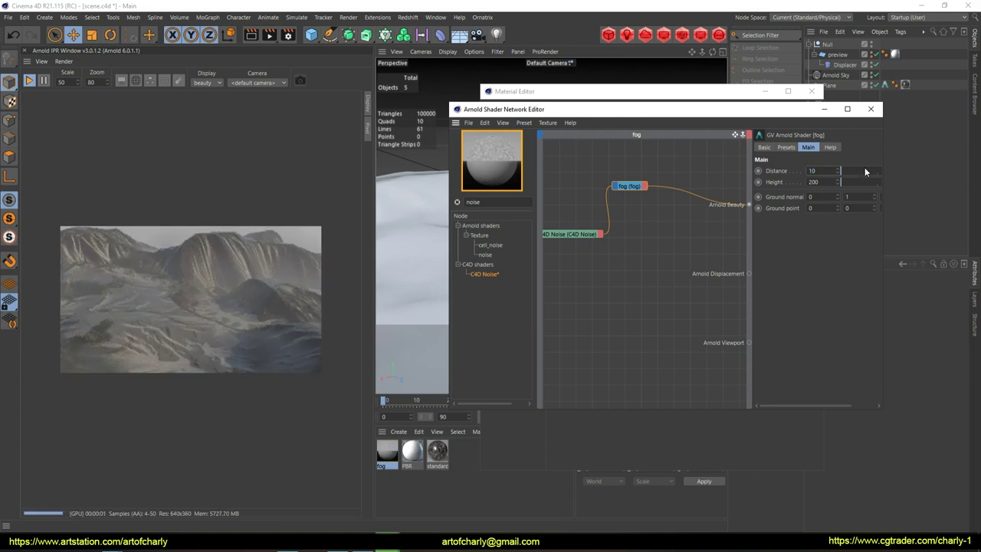
{"action": "key", "text": "Return"}
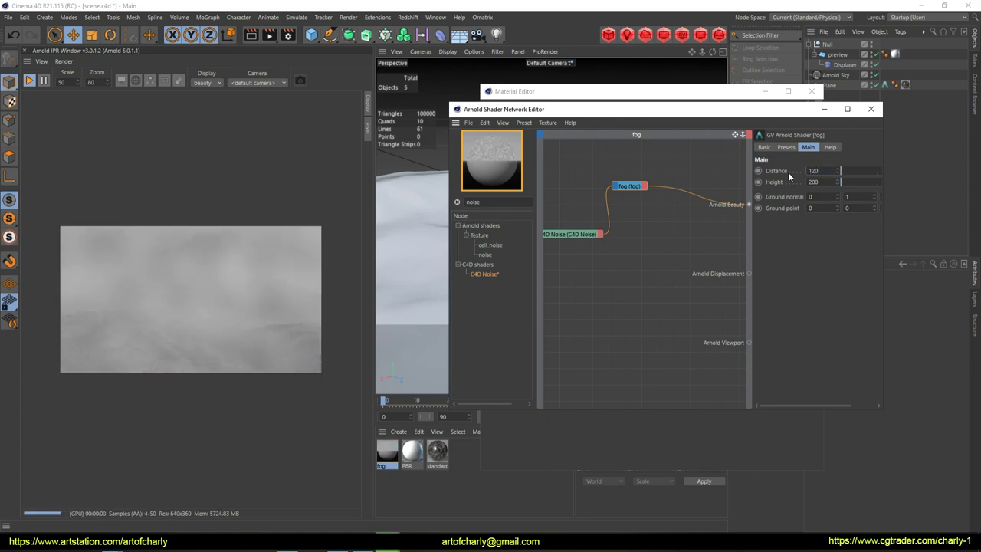
{"action": "left_click", "coordinate": [391, 253]}
{"action": "left_click_drag", "start_coordinate": [391, 253], "coordinate": [435, 261], "text": "alt"}
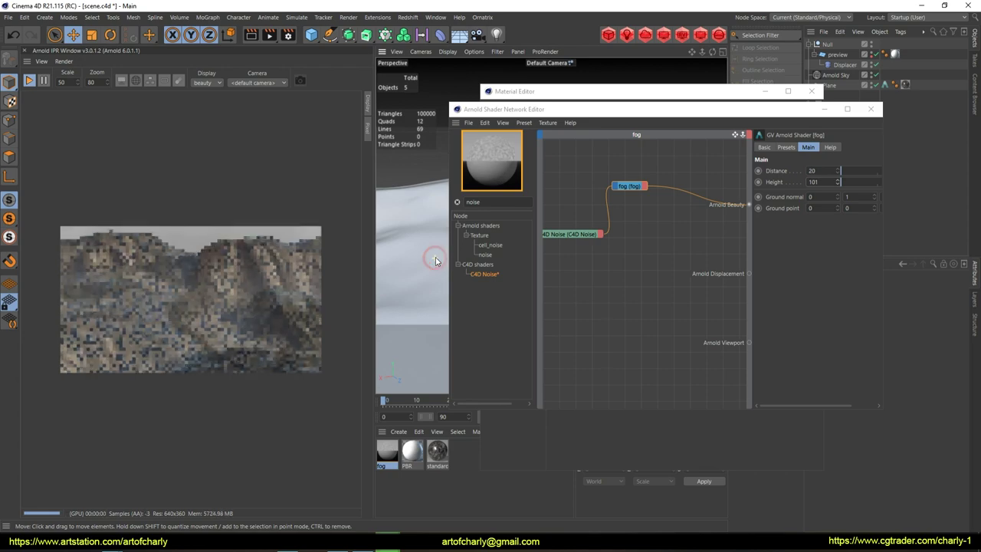
Raise the noise Octaves to 2.3, Global Scale to about 2097, and adjust Contrast around -45.
{"action": "left_click", "coordinate": [637, 186]}
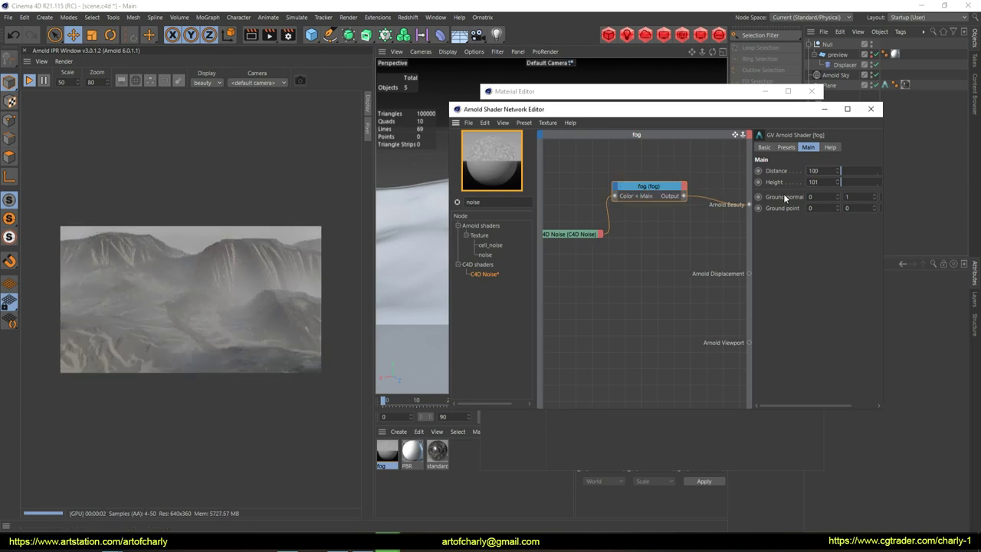
{"action": "double_click", "coordinate": [622, 186]}
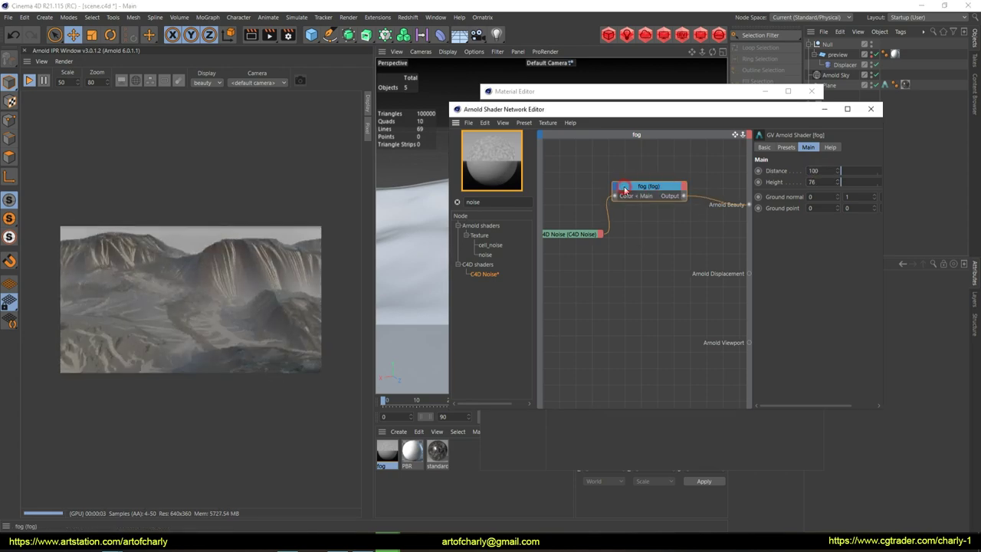
{"action": "double_click", "coordinate": [571, 235]}
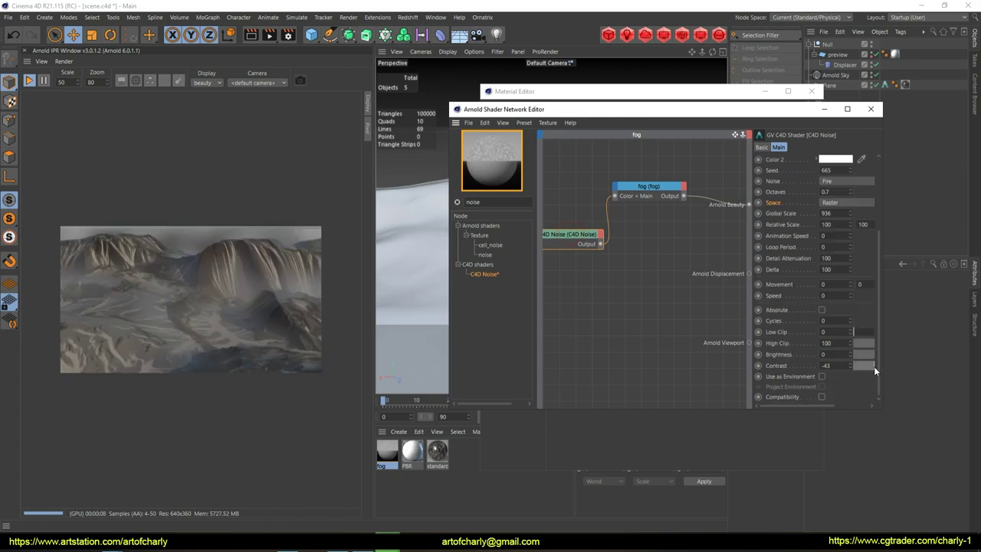
{"action": "left_click_drag", "start_coordinate": [850, 298], "coordinate": [851, 303]}
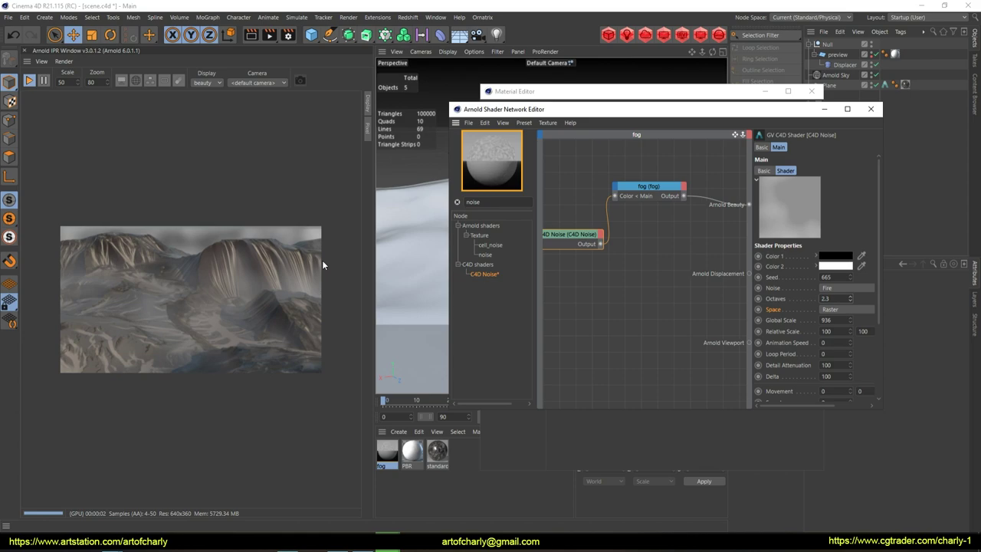
{"action": "mouse_move", "coordinate": [850, 320]}
{"action": "left_mouse_down"}
{"action": "mouse_move", "coordinate": [850, 306]}
{"action": "mouse_move", "coordinate": [256, 271]}
{"action": "left_mouse_up"}
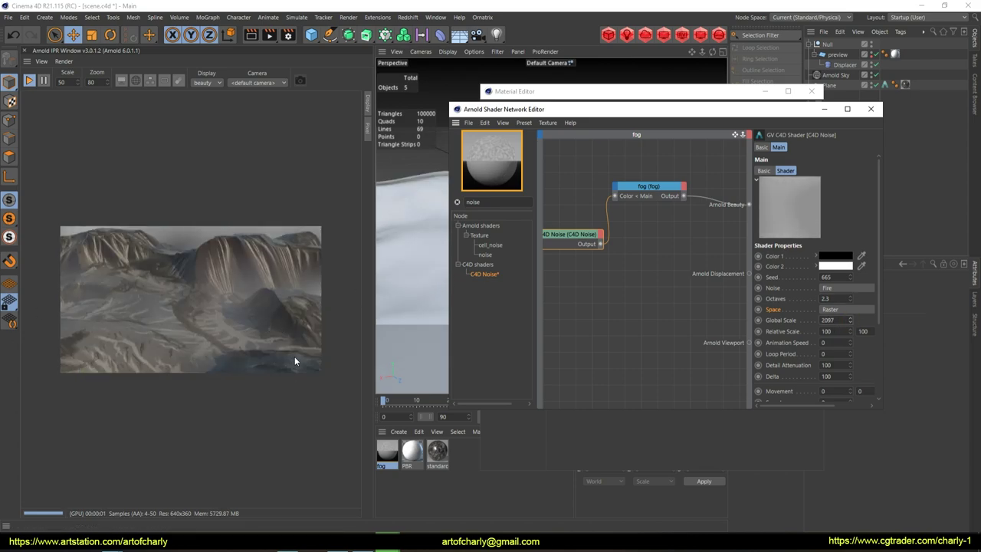
{"action": "scroll", "coordinate": [806, 376], "scroll_direction": "down", "scroll_amount": 3}
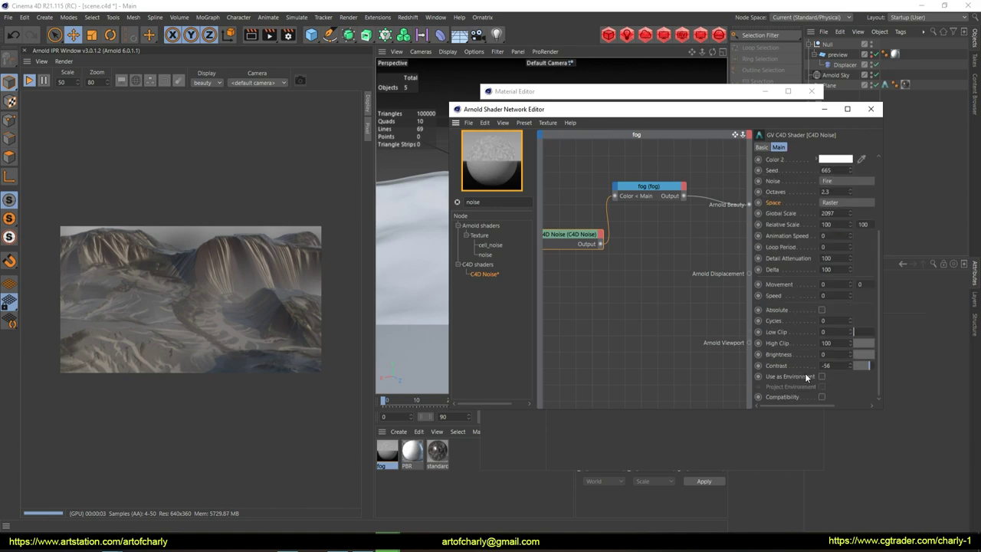
{"action": "left_click_drag", "start_coordinate": [867, 365], "coordinate": [873, 366]}
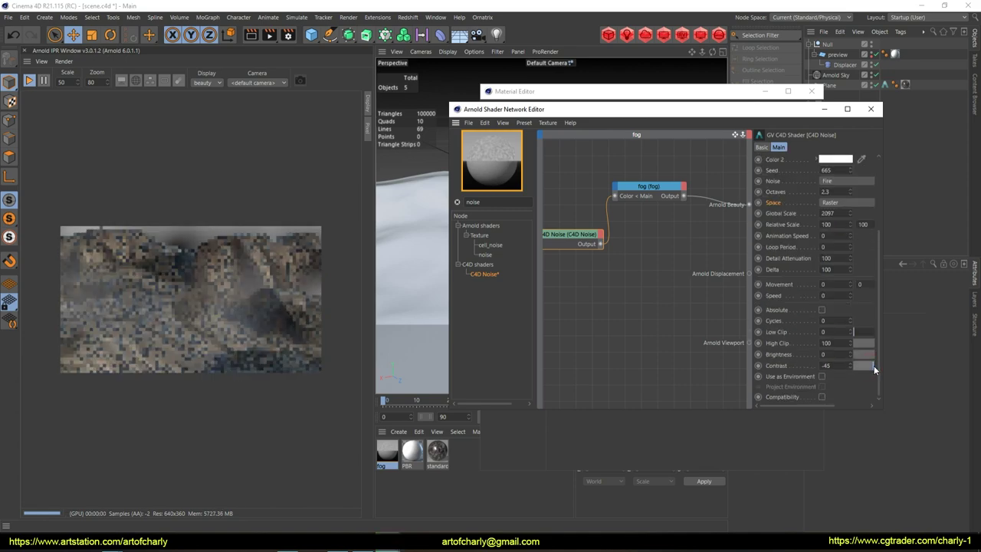
{"action": "left_click_drag", "start_coordinate": [874, 365], "coordinate": [861, 367]}
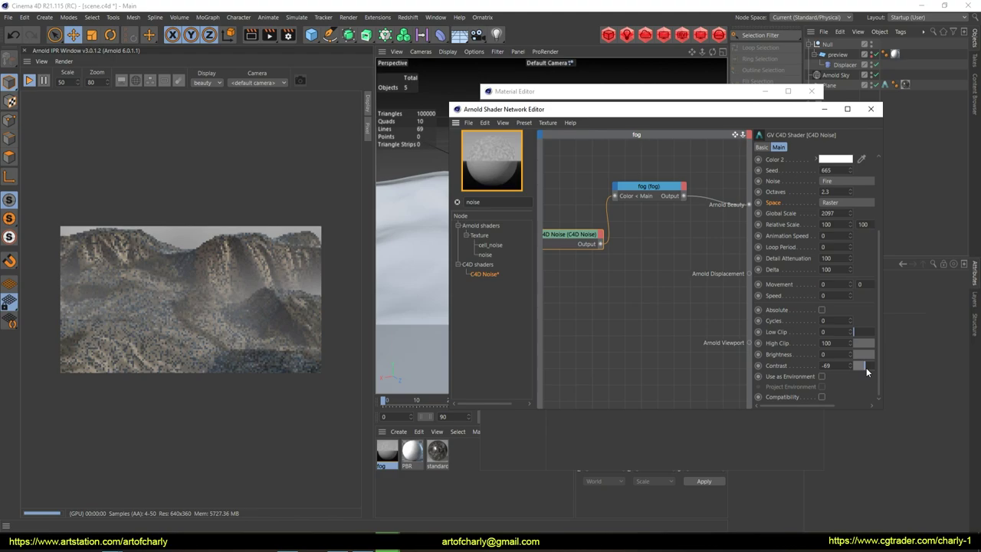
Reframe the camera on the terrain and set the fog Height to 100.
{"action": "left_click", "coordinate": [648, 187]}
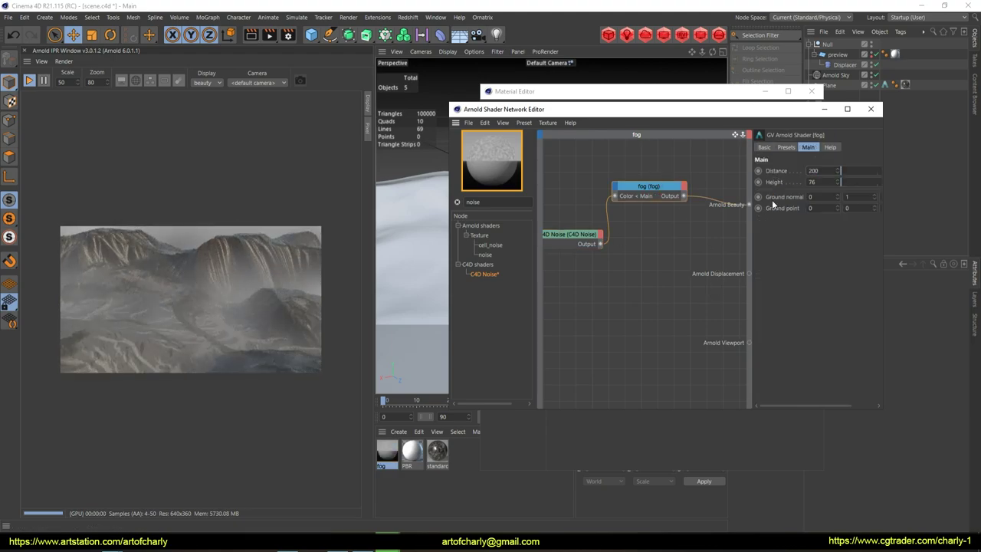
{"action": "type", "text": "50"}
{"action": "key", "text": "Return"}
{"action": "left_click_drag", "start_coordinate": [432, 260], "coordinate": [471, 273], "text": "alt"}
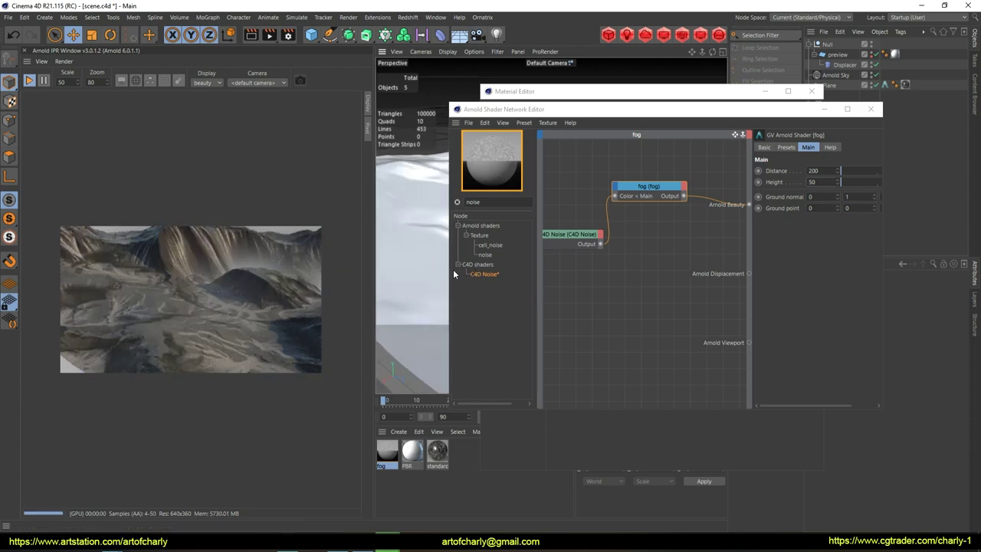
{"action": "mouse_move", "coordinate": [403, 284]}
{"action": "left_mouse_down", "text": "alt"}
{"action": "mouse_move", "coordinate": [445, 280]}
{"action": "mouse_move", "coordinate": [404, 280]}
{"action": "mouse_move", "coordinate": [423, 278]}
{"action": "left_mouse_up", "text": "alt"}
{"action": "double_click", "coordinate": [813, 182]}
{"action": "type", "text": "100"}
{"action": "key", "text": "Return"}
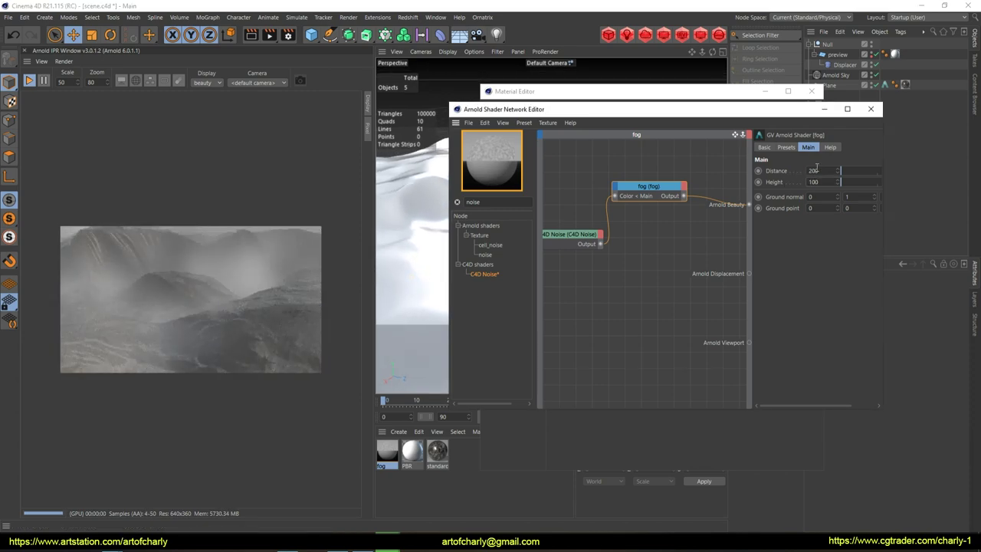
Raise the noise Octaves to 5.2 and settle its Global Scale at 922.
{"action": "left_click", "coordinate": [576, 236]}
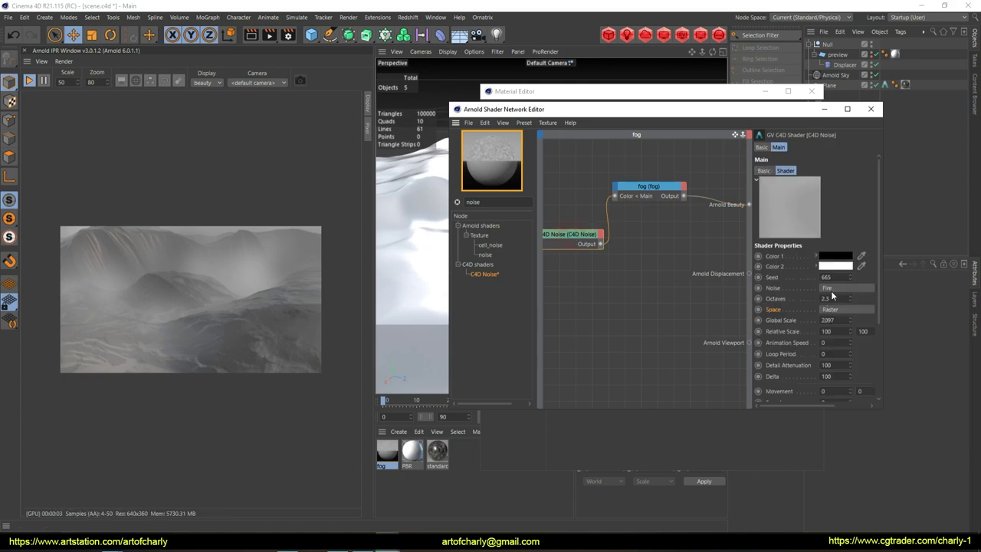
{"action": "left_click_drag", "start_coordinate": [850, 302], "coordinate": [858, 299]}
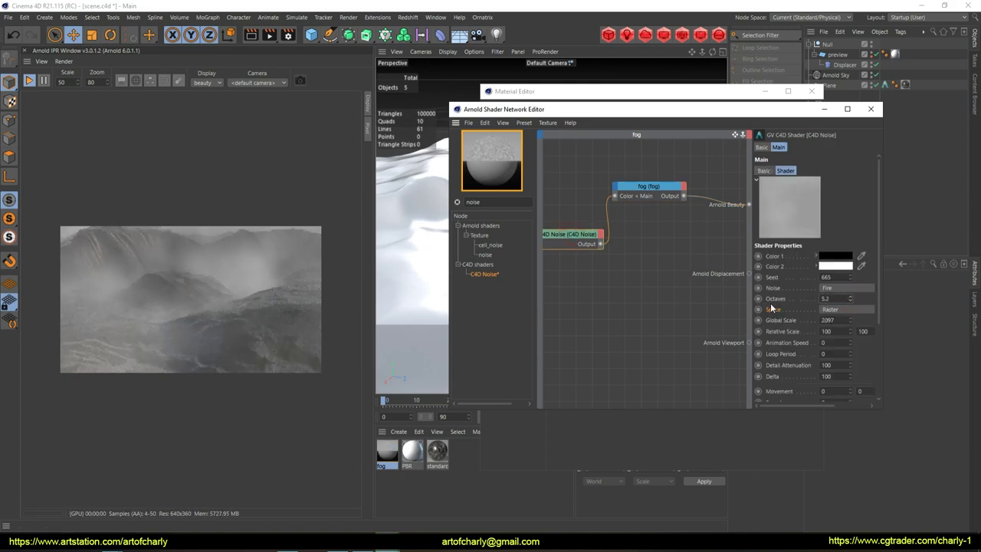
{"action": "left_click_drag", "start_coordinate": [851, 321], "coordinate": [851, 311]}
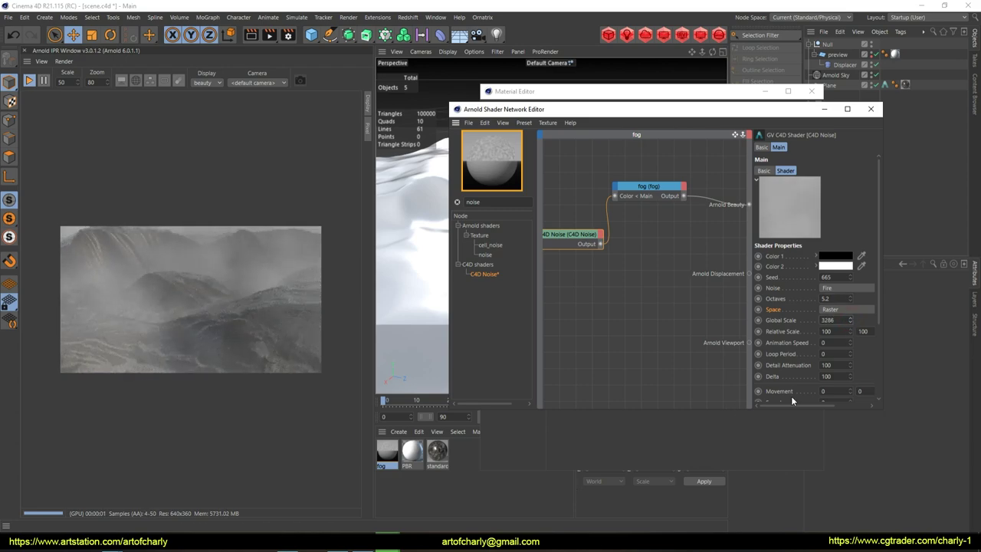
{"action": "left_click_drag", "start_coordinate": [755, 406], "coordinate": [728, 407]}
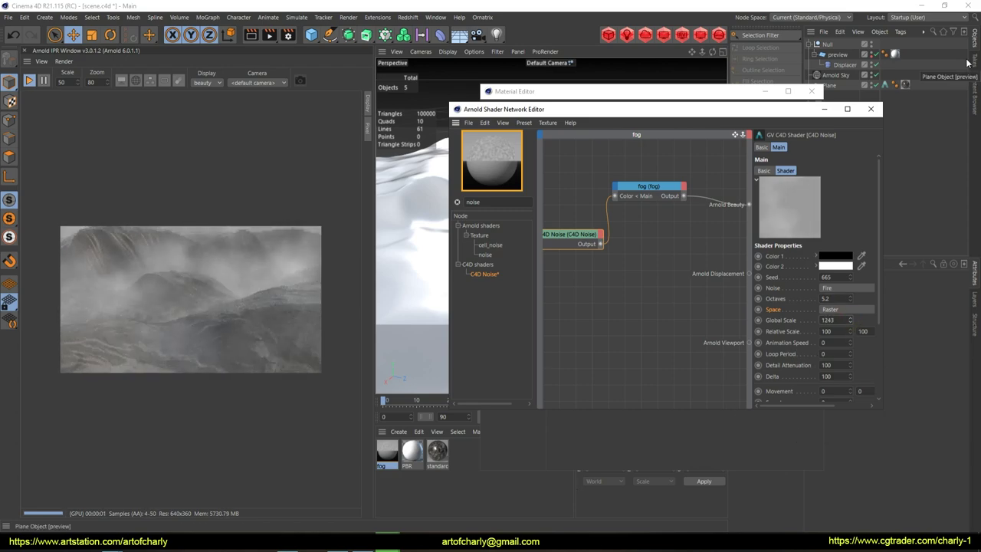
{"action": "scroll", "coordinate": [858, 343], "scroll_direction": "down", "scroll_amount": 1}
{"action": "left_click_drag", "start_coordinate": [852, 320], "coordinate": [732, 257]}
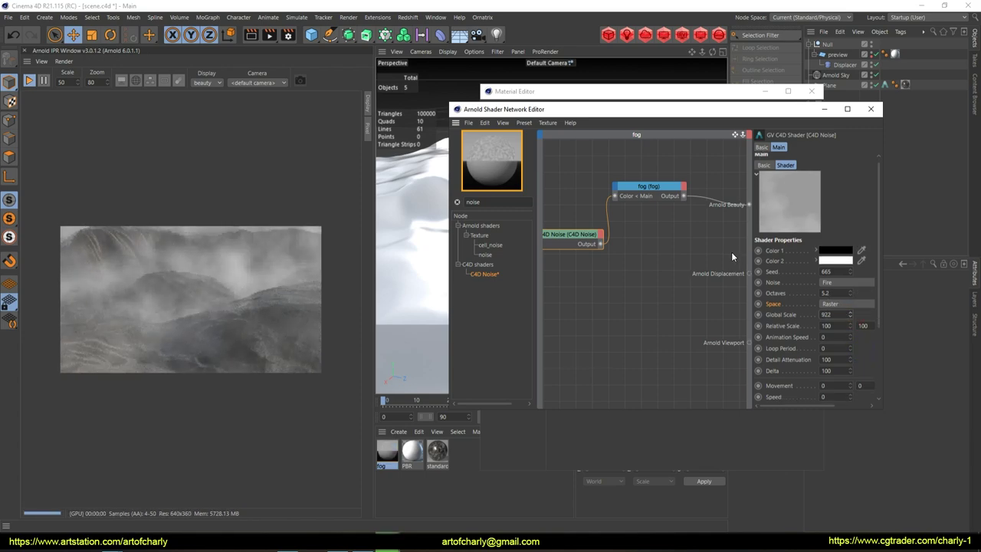
Set the fog node's Distance to 30.
{"action": "left_click", "coordinate": [661, 186]}
{"action": "double_click", "coordinate": [814, 170]}
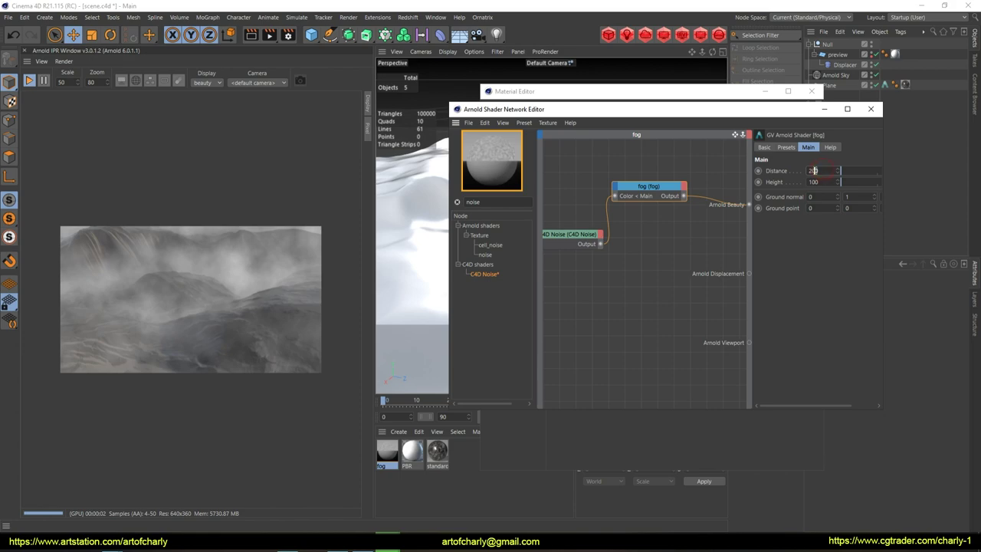
{"action": "type", "text": "00"}
{"action": "key", "text": "Return"}
{"action": "double_click", "coordinate": [816, 170]}
{"action": "type", "text": "1"}
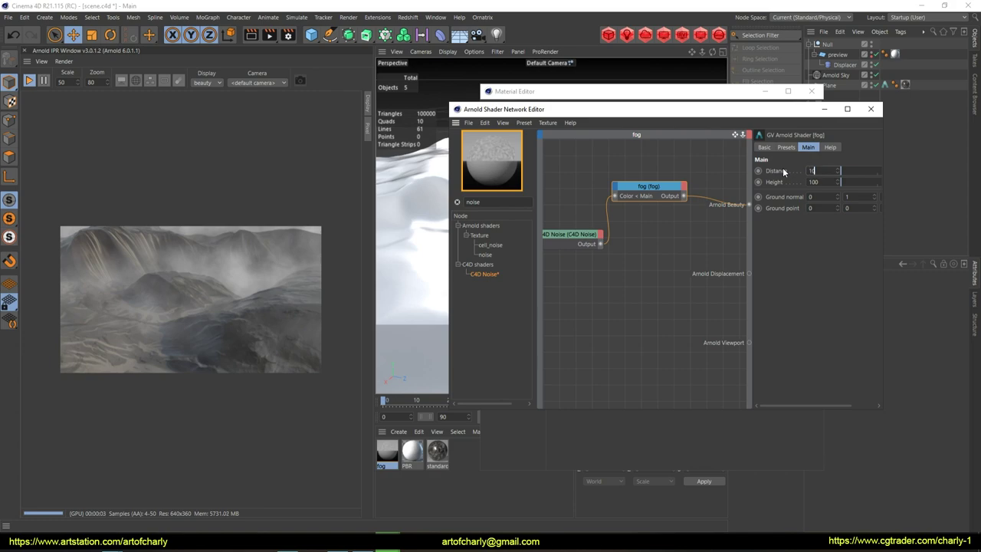
{"action": "key", "text": "Return"}
{"action": "type", "text": "30"}
{"action": "key", "text": "Return"}
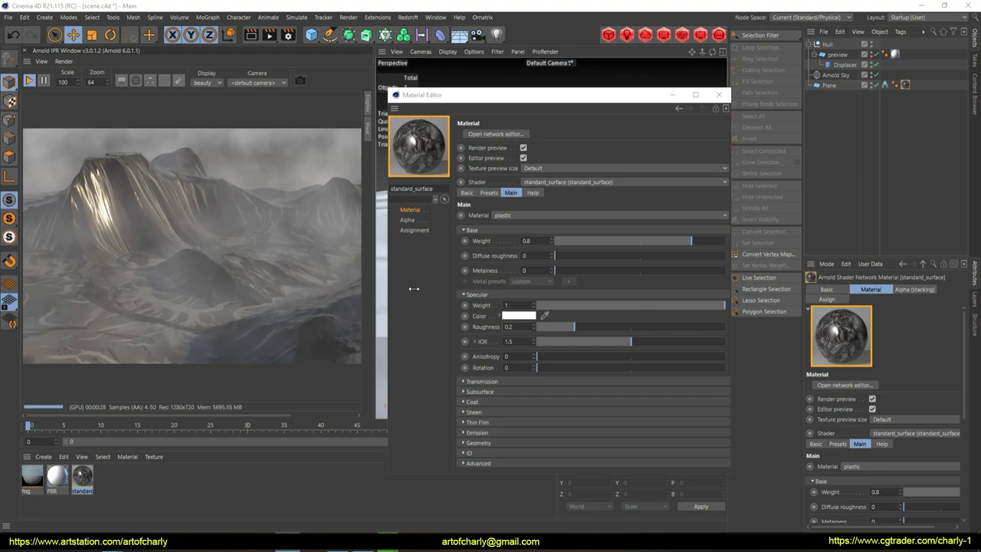
Set standard_surface Specular Roughness to 0.5 and close its Material Editor.
{"action": "left_click_drag", "start_coordinate": [417, 94], "coordinate": [448, 89]}
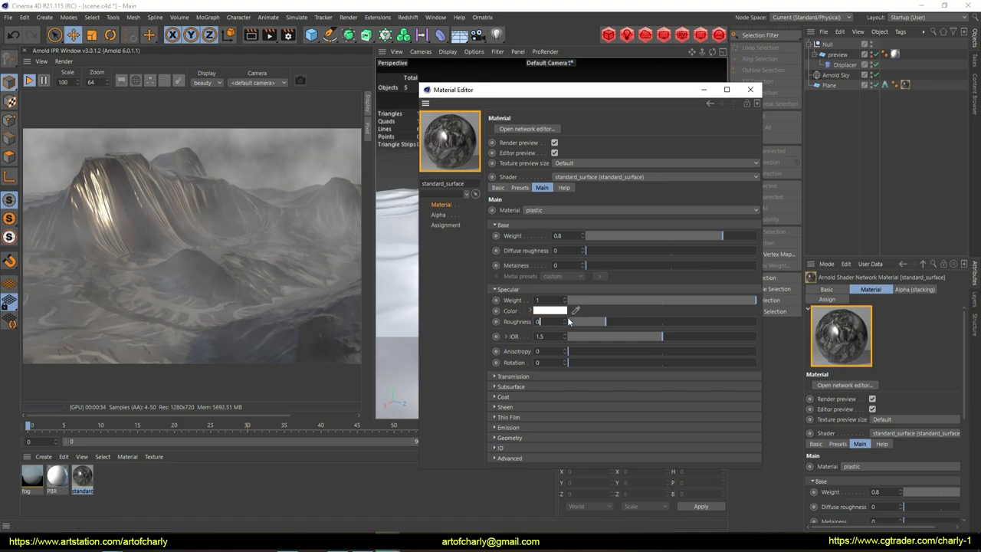
{"action": "type", "text": "5"}
{"action": "key", "text": "Return"}
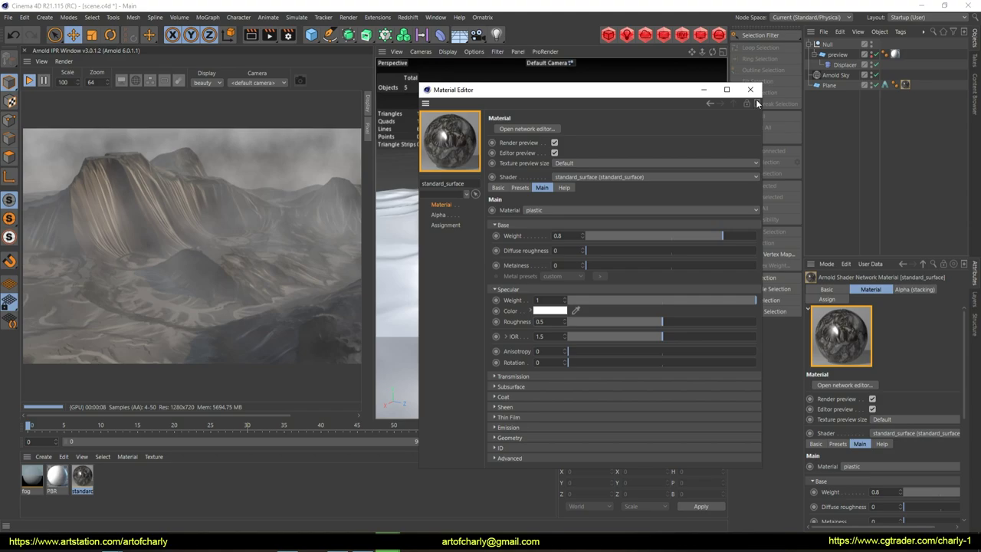
{"action": "left_click", "coordinate": [750, 90]}
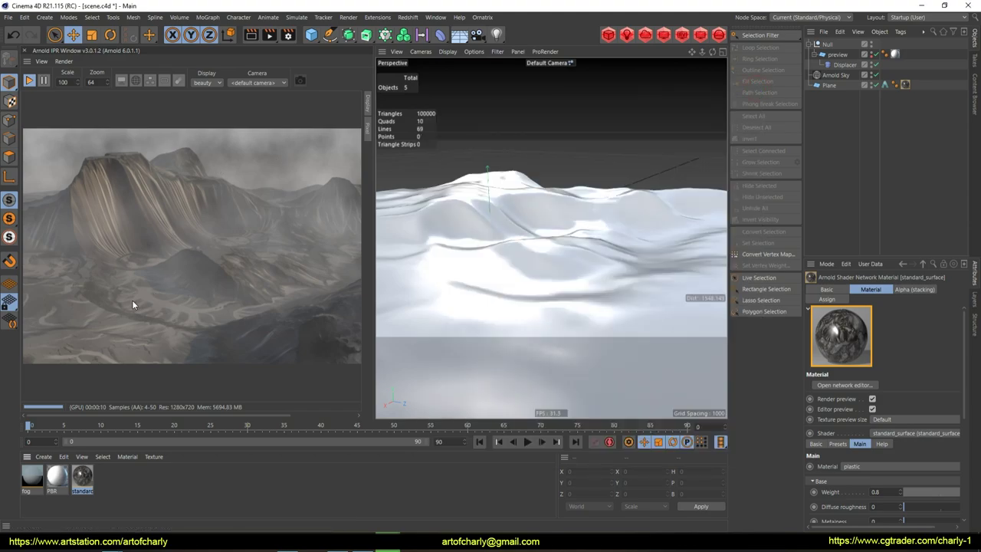
{"action": "double_click", "coordinate": [33, 478]}
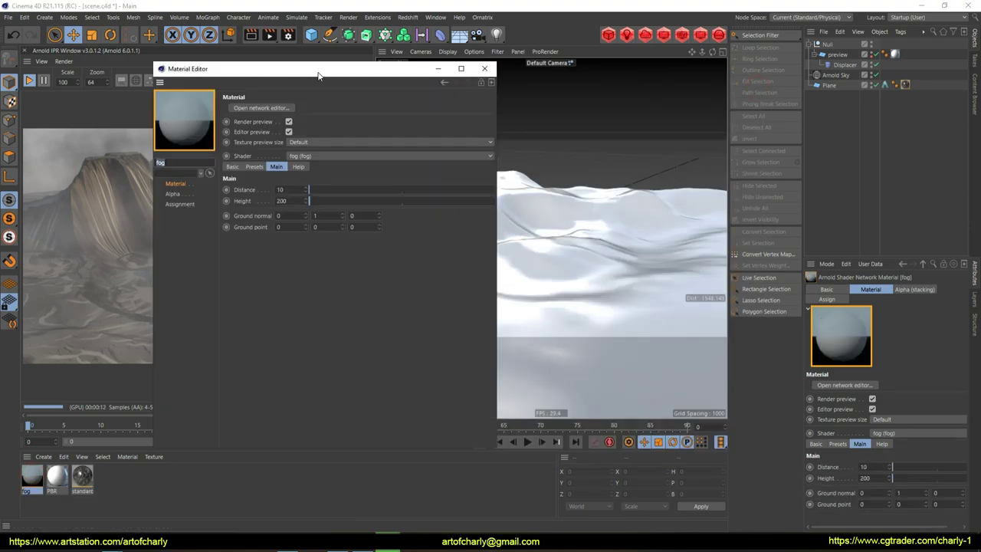
Make the fog noise's Color 2 a pale green (H 148, S 34, V 100).
{"action": "left_click_drag", "start_coordinate": [318, 74], "coordinate": [493, 77]}
{"action": "left_click", "coordinate": [451, 113]}
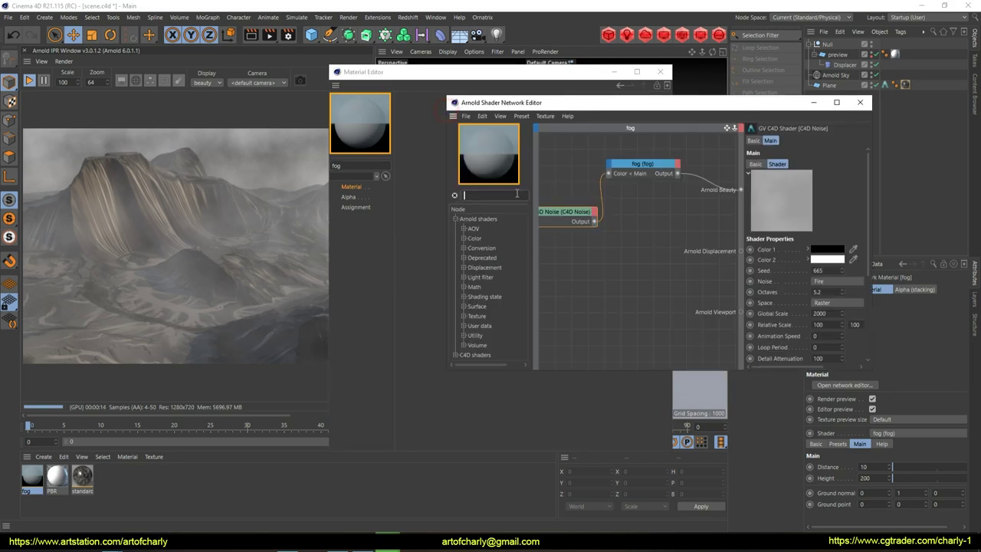
{"action": "left_click", "coordinate": [827, 259]}
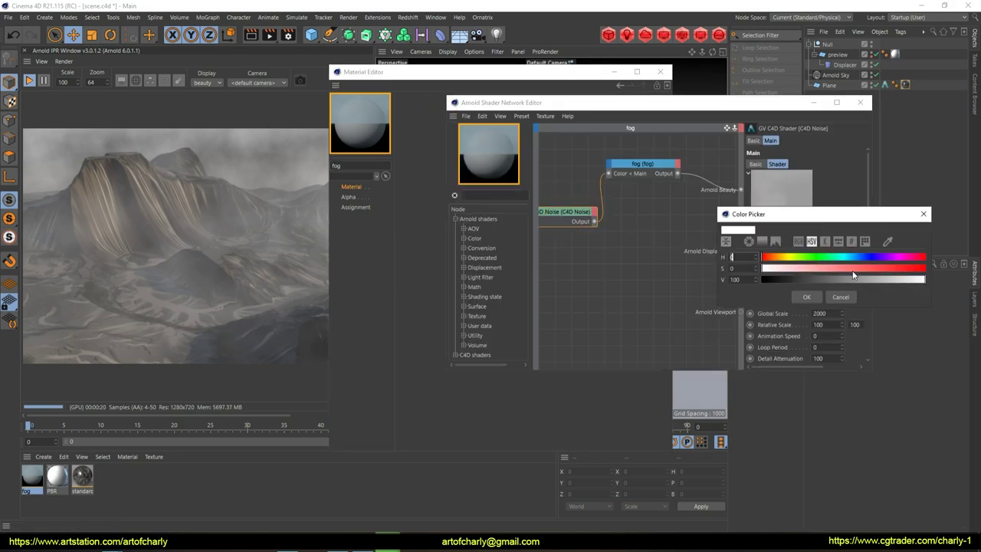
{"action": "mouse_move", "coordinate": [869, 261]}
{"action": "left_mouse_down"}
{"action": "mouse_move", "coordinate": [828, 259]}
{"action": "mouse_move", "coordinate": [833, 269]}
{"action": "left_mouse_up"}
{"action": "left_click", "coordinate": [810, 297]}
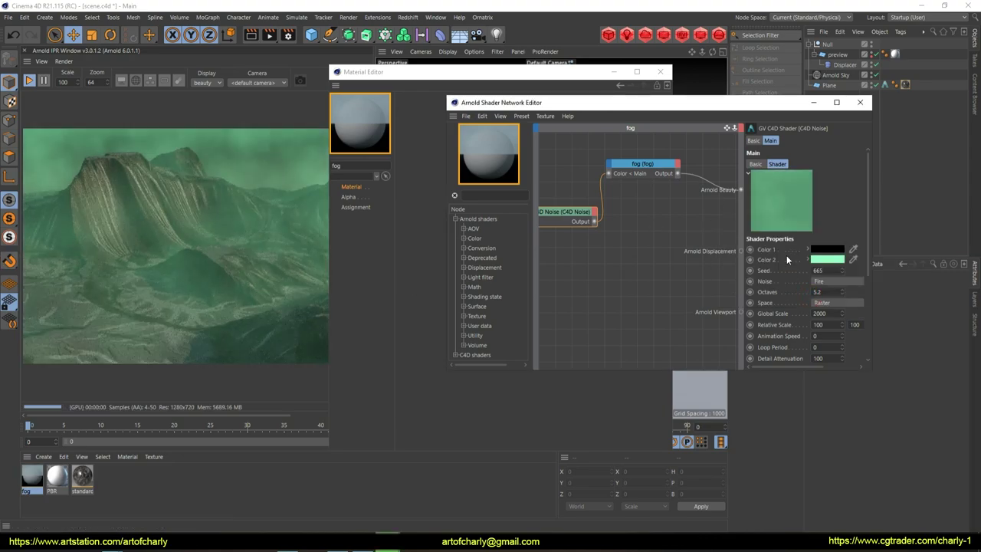
{"action": "left_click", "coordinate": [834, 262]}
{"action": "left_click", "coordinate": [838, 260]}
{"action": "left_click", "coordinate": [827, 270]}
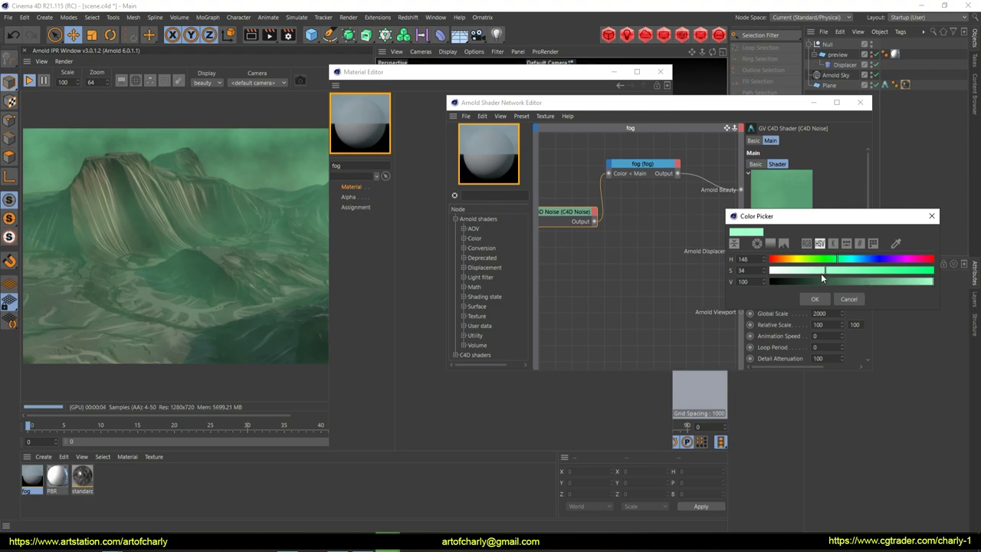
{"action": "left_click", "coordinate": [815, 299]}
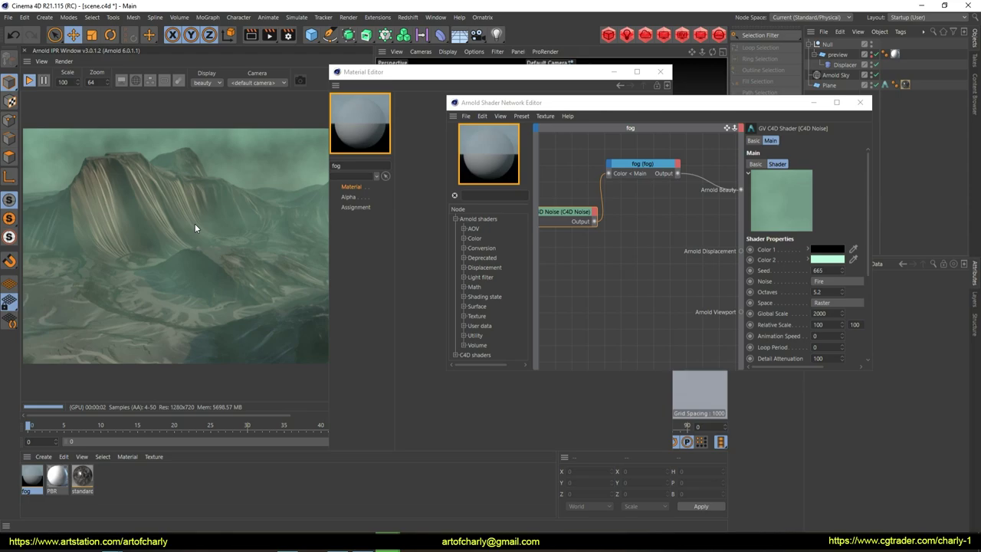
Check the Console's disp_padding warning recommending a padding of about 3.996.
{"action": "left_click", "coordinate": [860, 102]}
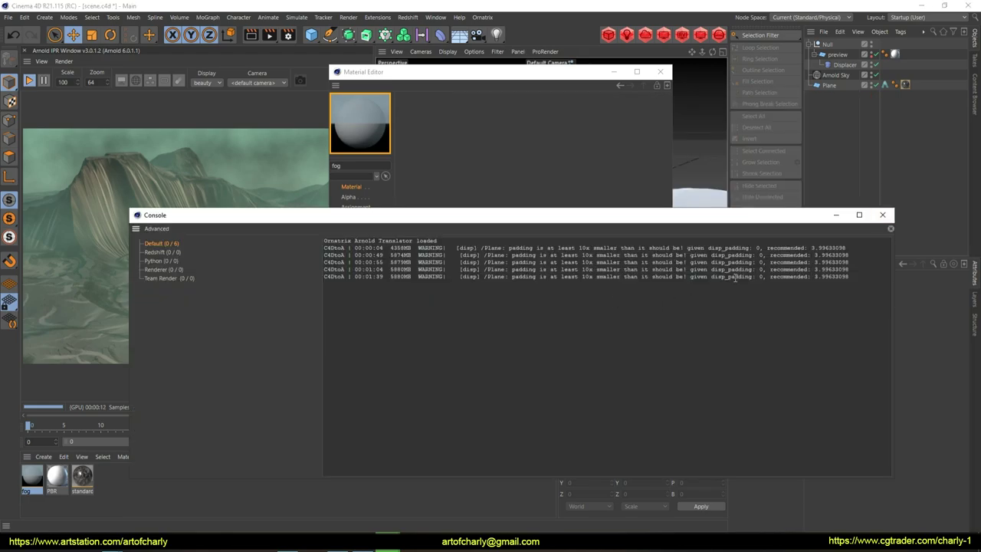
{"action": "left_click", "coordinate": [760, 276]}
{"action": "double_click", "coordinate": [855, 278]}
{"action": "left_click", "coordinate": [805, 270], "text": "shift"}
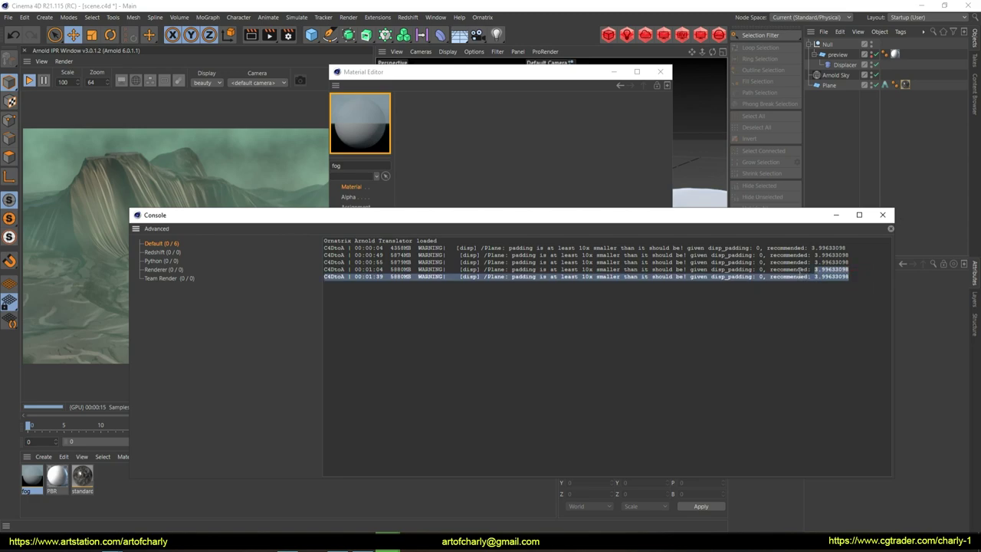
{"action": "left_click", "coordinate": [805, 277], "text": "shift"}
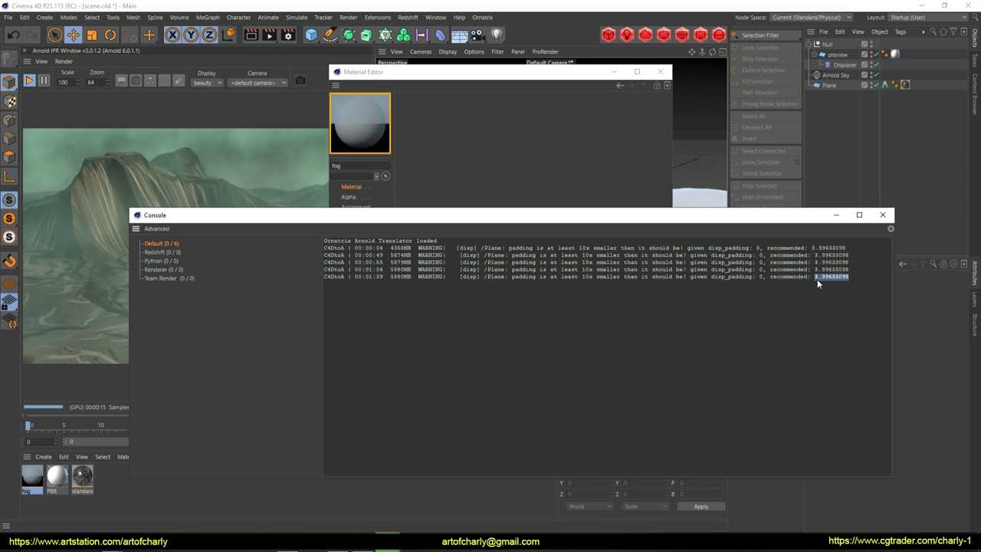
{"action": "left_click", "coordinate": [820, 279]}
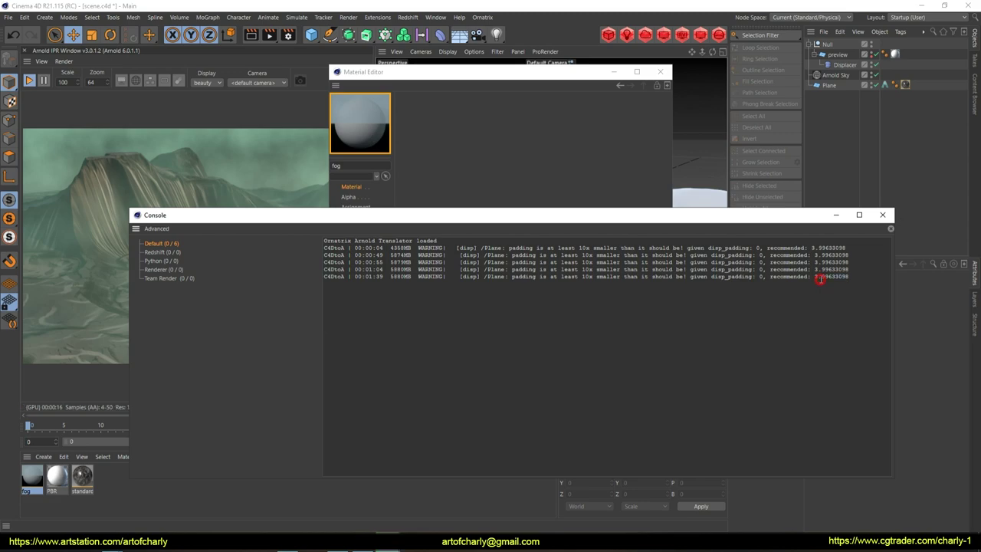
{"action": "left_click", "coordinate": [883, 215]}
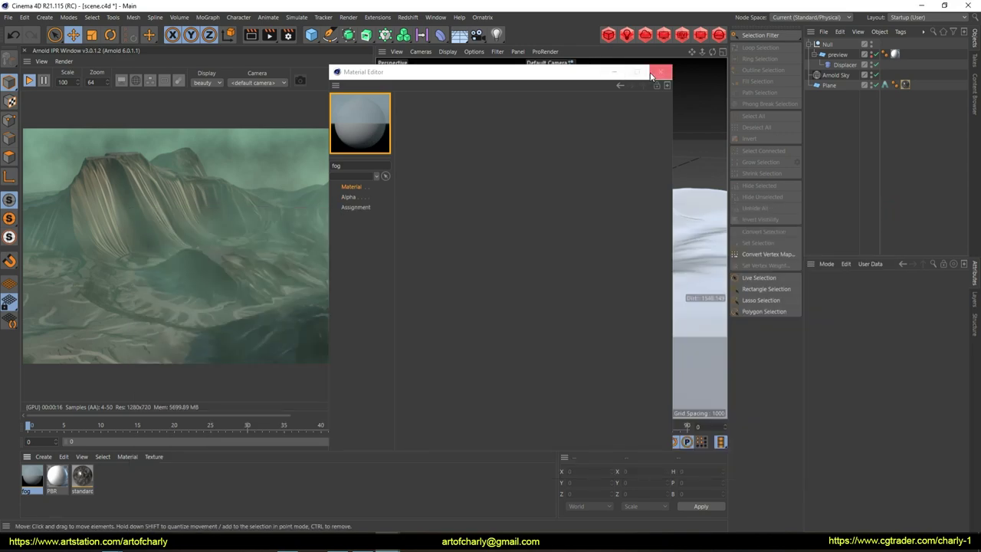
Set Bounds padding to 4 on the Plane's Arnold tag Displacement settings.
{"action": "left_click", "coordinate": [650, 73]}
{"action": "left_click", "coordinate": [826, 85]}
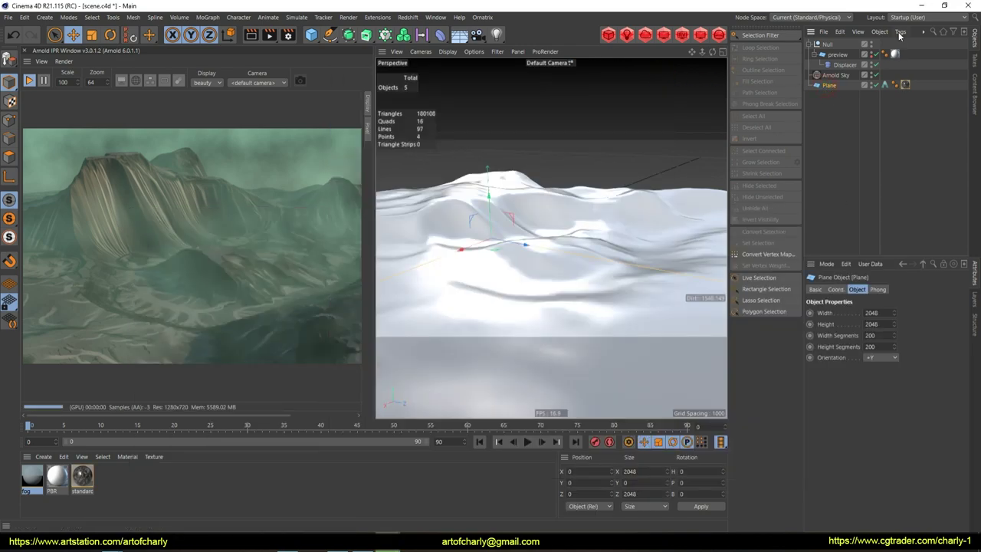
{"action": "left_click", "coordinate": [886, 85]}
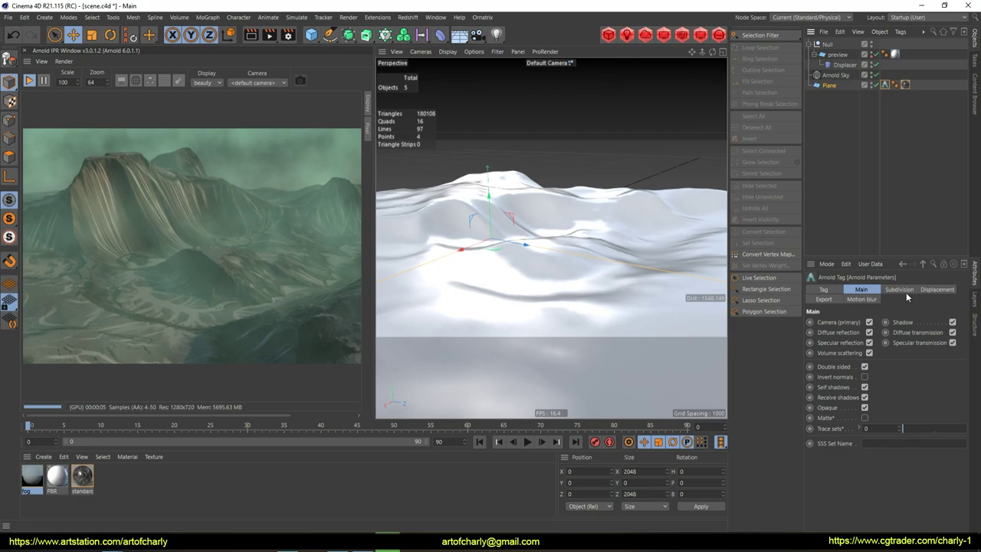
{"action": "left_click", "coordinate": [937, 289]}
{"action": "left_click_drag", "start_coordinate": [817, 341], "coordinate": [868, 338]}
{"action": "left_click", "coordinate": [878, 334]}
{"action": "key", "text": "Return"}
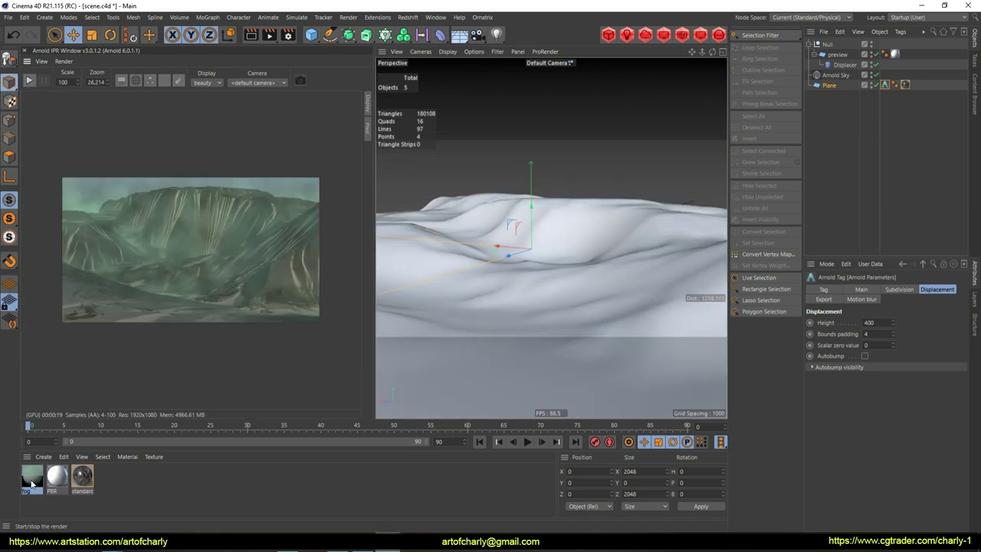
{"action": "double_click", "coordinate": [32, 483]}
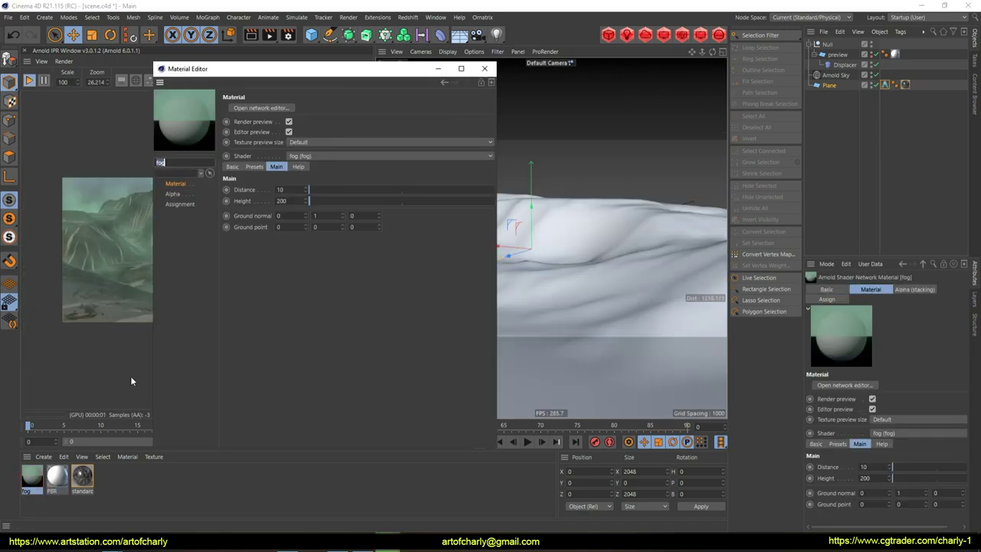
Lower the fog node's Distance from 10 to 5 in the shader network.
{"action": "left_click_drag", "start_coordinate": [272, 61], "coordinate": [576, 74]}
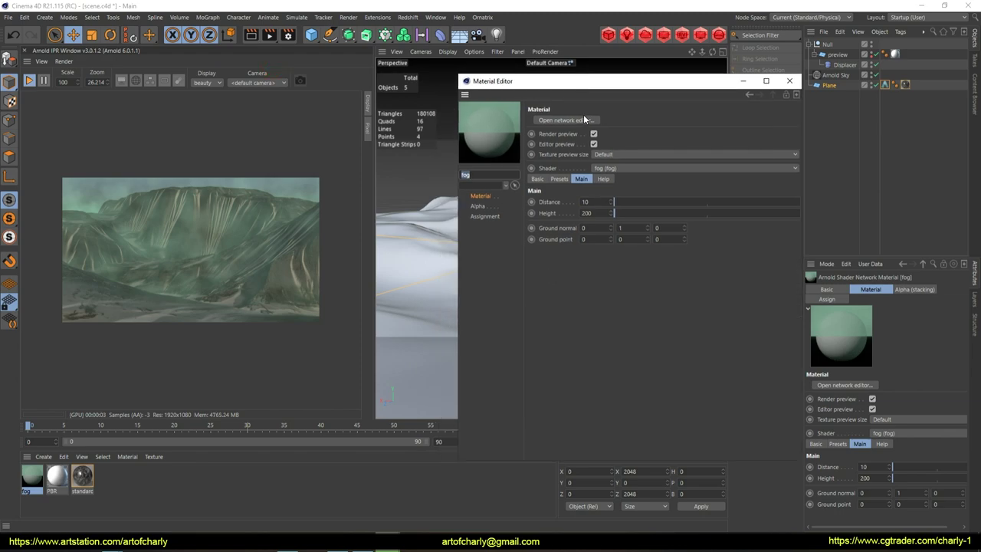
{"action": "left_click", "coordinate": [578, 117]}
{"action": "left_click_drag", "start_coordinate": [700, 110], "coordinate": [538, 109]}
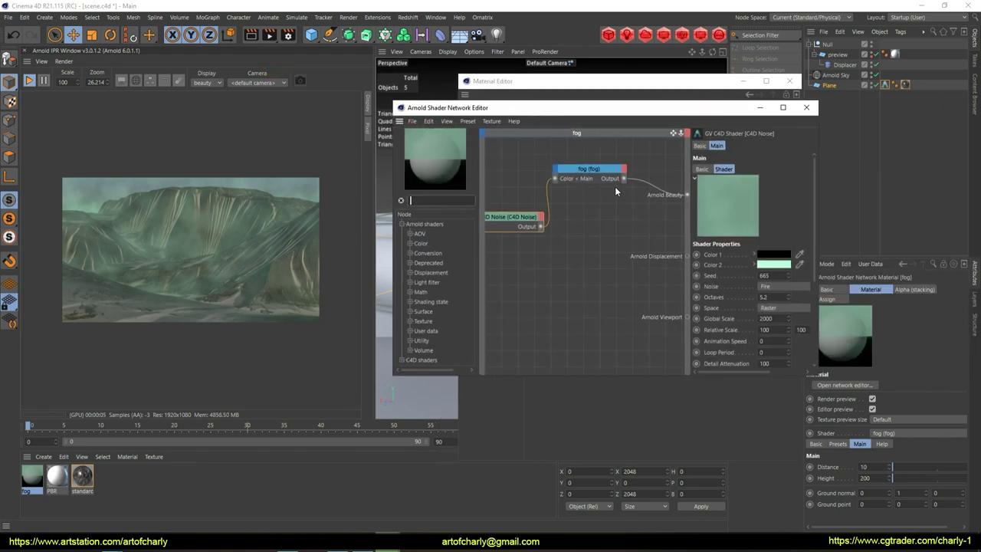
{"action": "left_click", "coordinate": [598, 170]}
{"action": "double_click", "coordinate": [755, 169]}
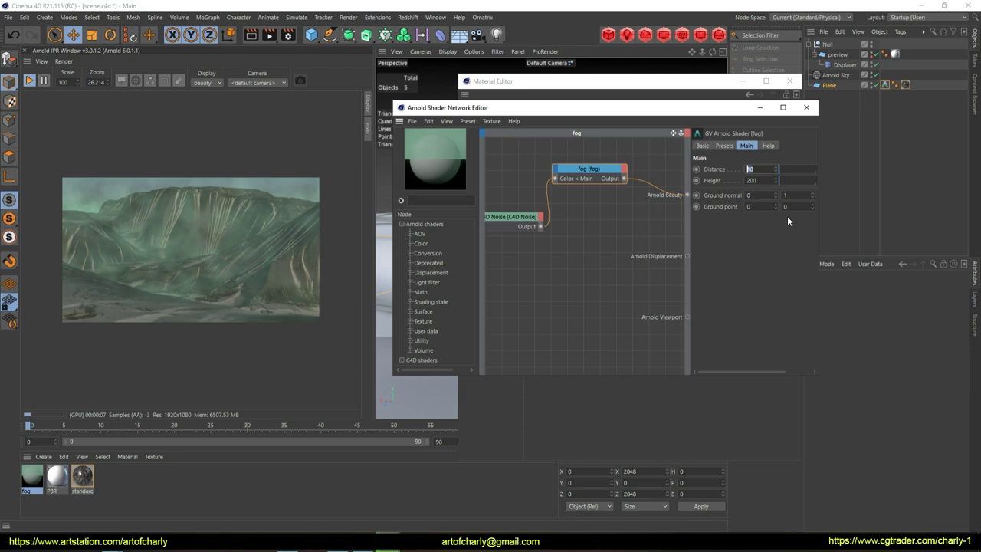
{"action": "type", "text": "5"}
{"action": "key", "text": "Return"}
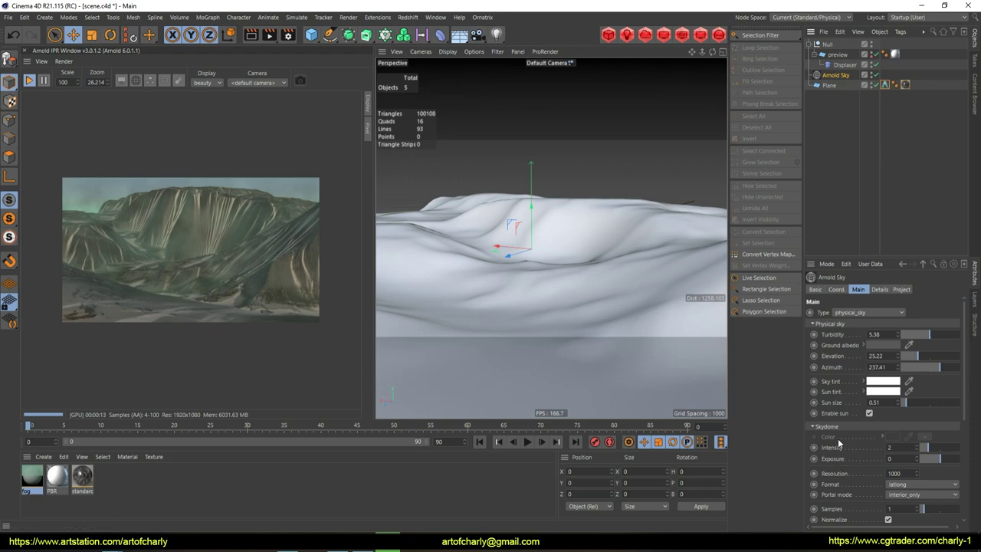
Set the sun size to 0.3 and skydome intensity to 3, and rotate the sun azimuth to relight the terrain.
{"action": "type", "text": "0.3"}
{"action": "key", "text": "Return"}
{"action": "left_click_drag", "start_coordinate": [897, 447], "coordinate": [899, 422]}
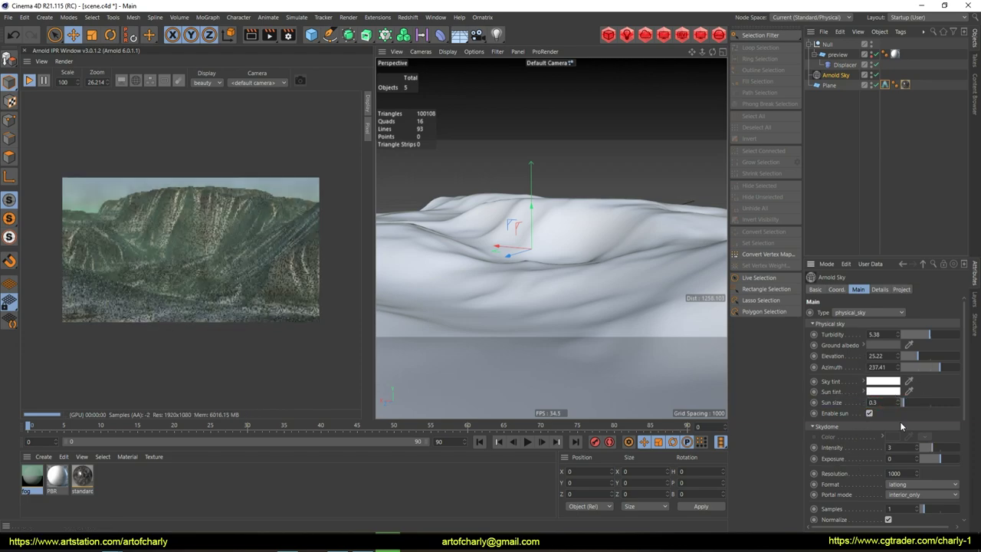
{"action": "left_click_drag", "start_coordinate": [942, 367], "coordinate": [935, 368]}
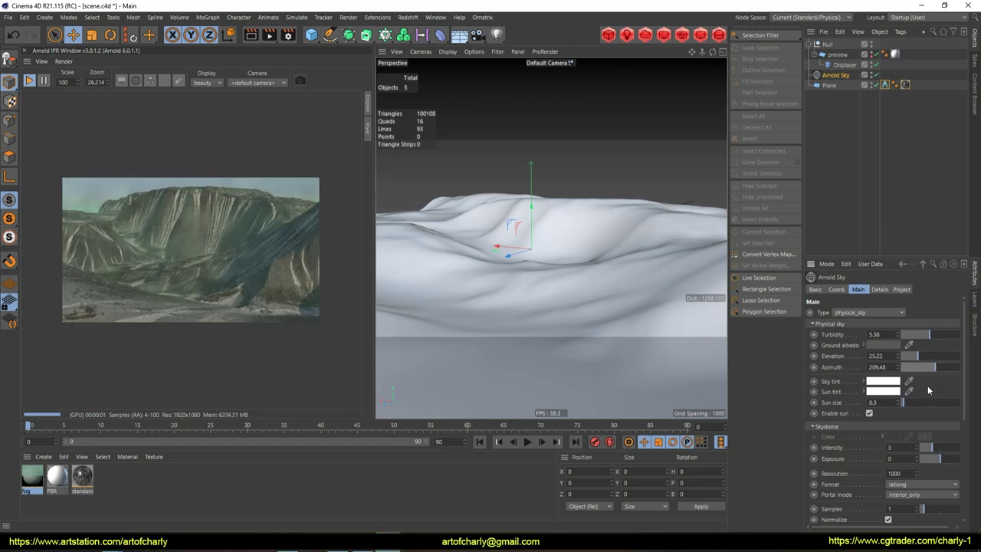
{"action": "mouse_move", "coordinate": [936, 368]}
{"action": "left_mouse_down"}
{"action": "mouse_move", "coordinate": [959, 368]}
{"action": "mouse_move", "coordinate": [912, 357]}
{"action": "left_mouse_up"}
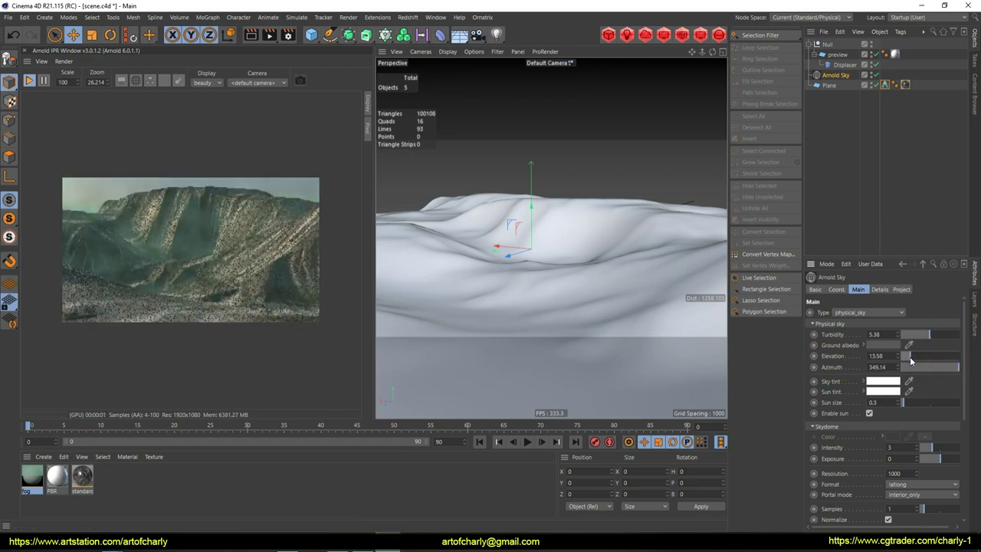
Zoom and pan the IPR render to inspect the cliffs, then render the full image to the Picture Viewer.
{"action": "scroll", "coordinate": [161, 269], "scroll_direction": "up", "scroll_amount": 1}
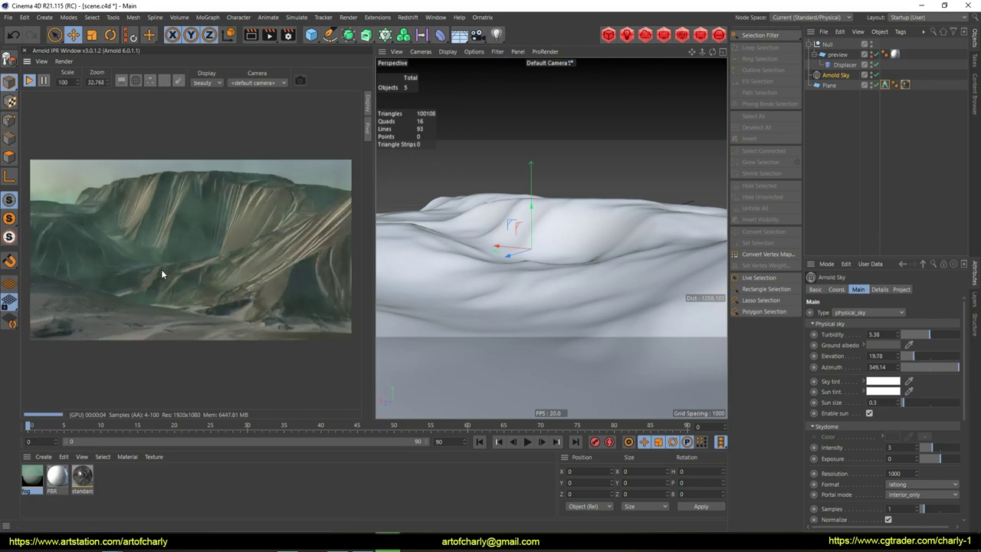
{"action": "scroll", "coordinate": [169, 267], "scroll_direction": "up", "scroll_amount": 1}
{"action": "scroll", "coordinate": [207, 261], "scroll_direction": "up", "scroll_amount": 1}
{"action": "mouse_move", "coordinate": [128, 241]}
{"action": "middle_mouse_down"}
{"action": "mouse_move", "coordinate": [241, 263]}
{"action": "mouse_move", "coordinate": [268, 258]}
{"action": "middle_mouse_up"}
{"action": "scroll", "coordinate": [286, 265], "scroll_direction": "down", "scroll_amount": 3}
{"action": "left_click", "coordinate": [269, 35]}
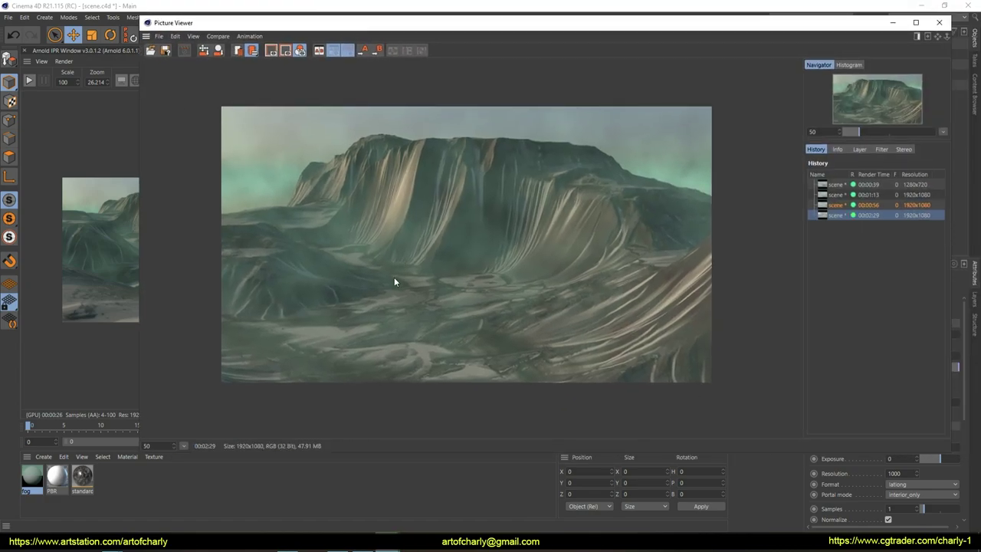
Inspect the finished render in the Picture Viewer and save it as a TGA file, render.tga.
{"action": "scroll", "coordinate": [394, 277], "scroll_direction": "down", "scroll_amount": 2}
{"action": "scroll", "coordinate": [393, 280], "scroll_direction": "up", "scroll_amount": 1}
{"action": "scroll", "coordinate": [393, 279], "scroll_direction": "up", "scroll_amount": 1}
{"action": "scroll", "coordinate": [392, 279], "scroll_direction": "down", "scroll_amount": 1}
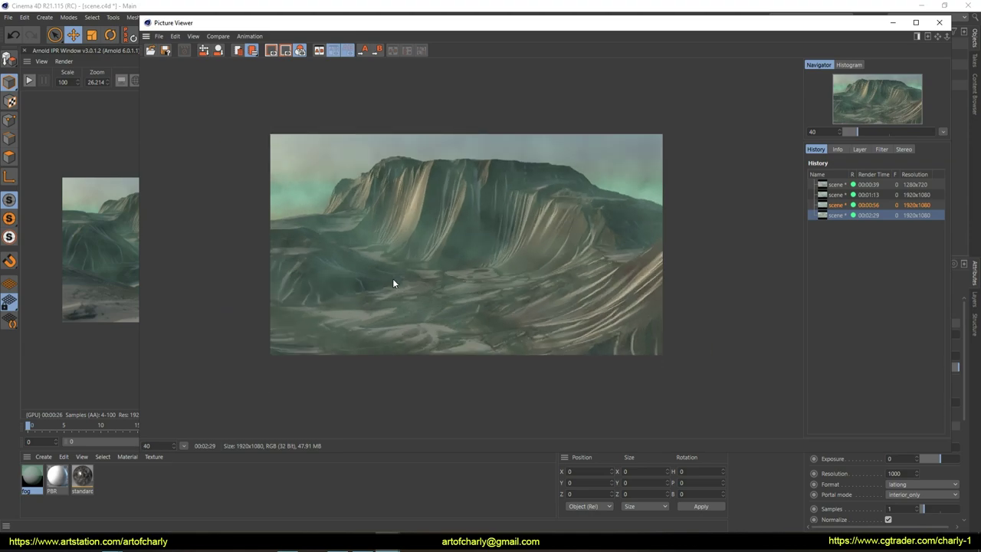
{"action": "scroll", "coordinate": [392, 284], "scroll_direction": "up", "scroll_amount": 1}
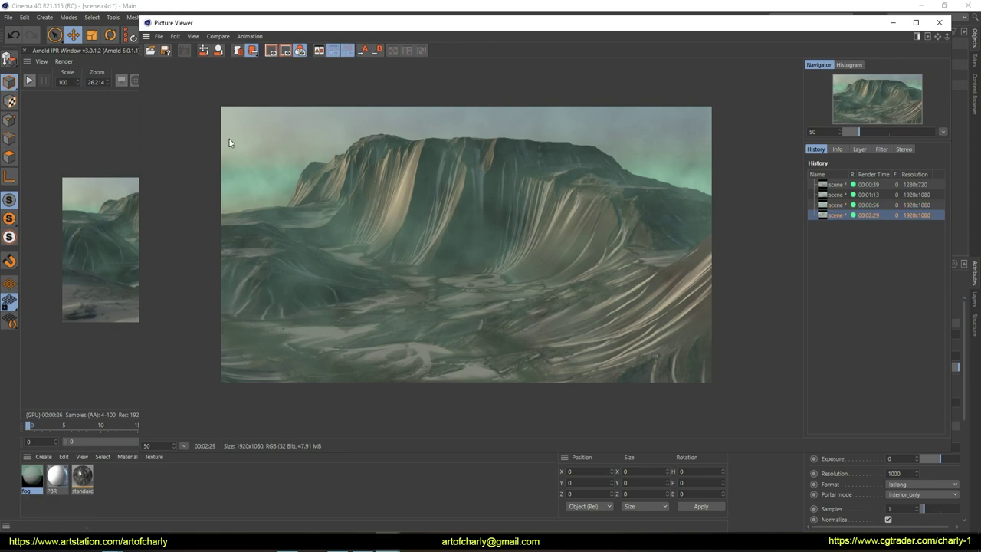
{"action": "left_click", "coordinate": [158, 36]}
{"action": "left_click", "coordinate": [186, 65]}
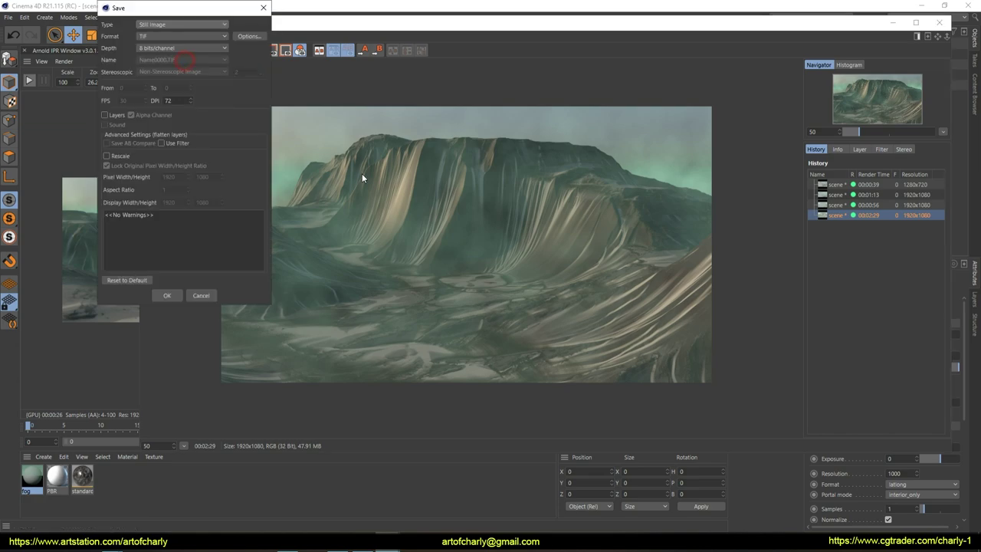
{"action": "left_click", "coordinate": [176, 36]}
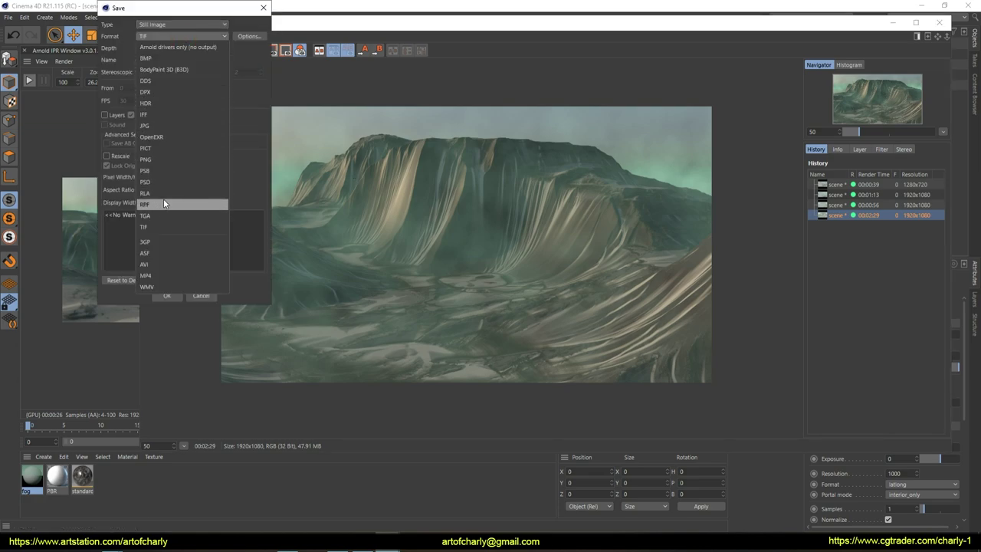
{"action": "left_click", "coordinate": [161, 213]}
{"action": "left_click", "coordinate": [169, 36]}
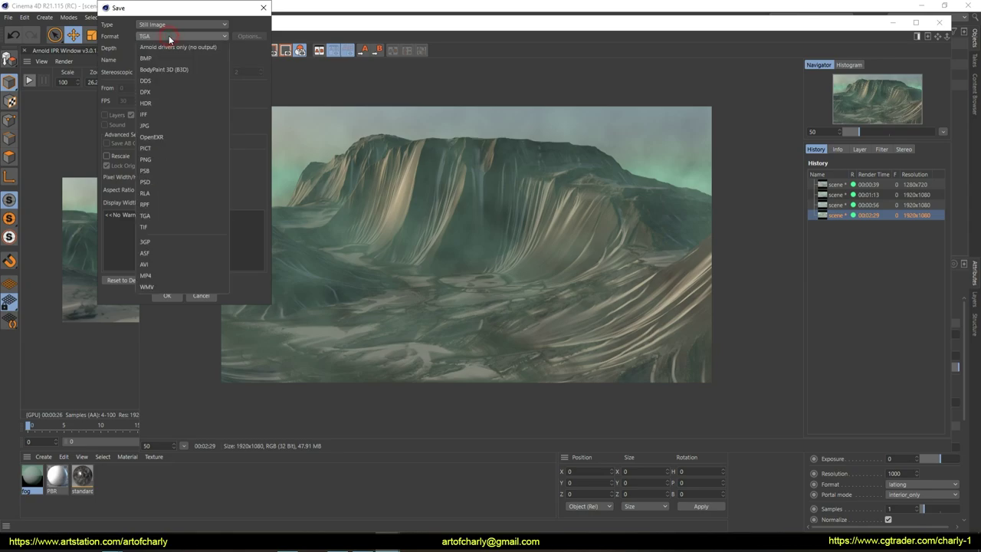
{"action": "left_click", "coordinate": [165, 293]}
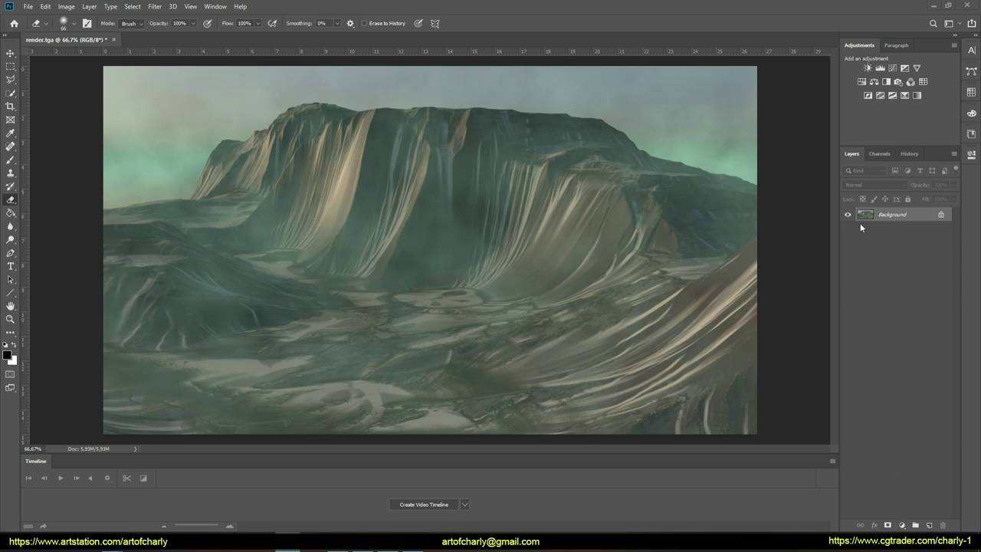
Add a Threshold adjustment layer with its level set to 98.
{"action": "left_click", "coordinate": [902, 525]}
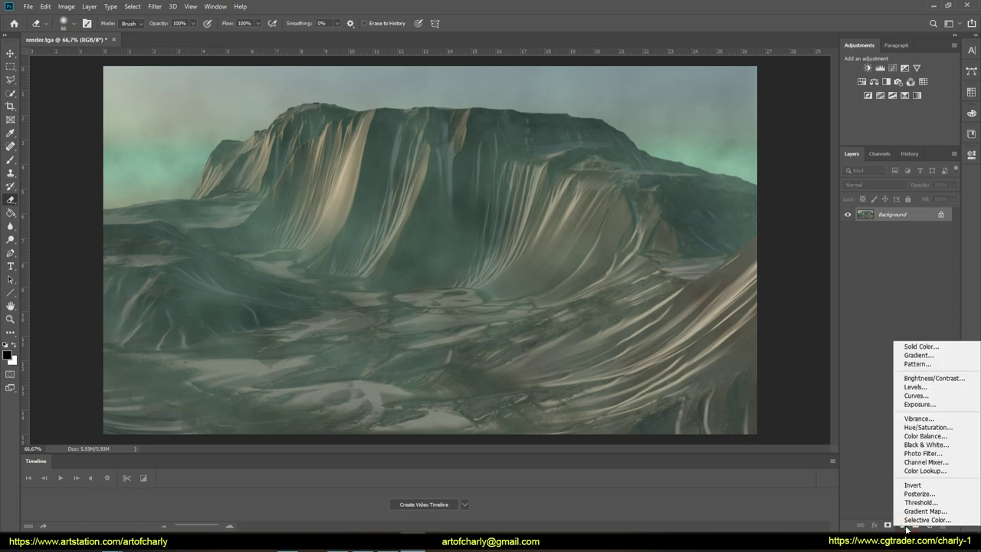
{"action": "left_click", "coordinate": [919, 502]}
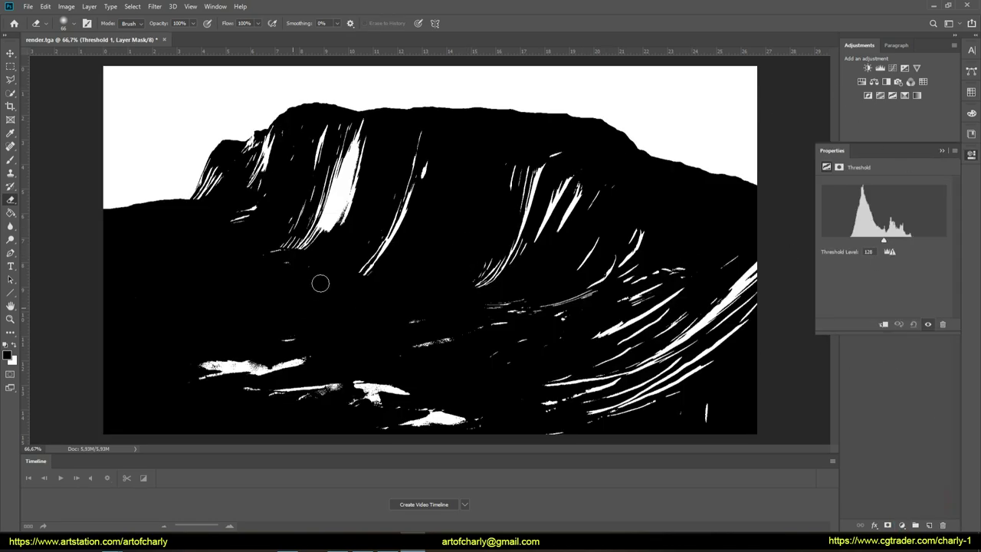
{"action": "left_click", "coordinate": [941, 150]}
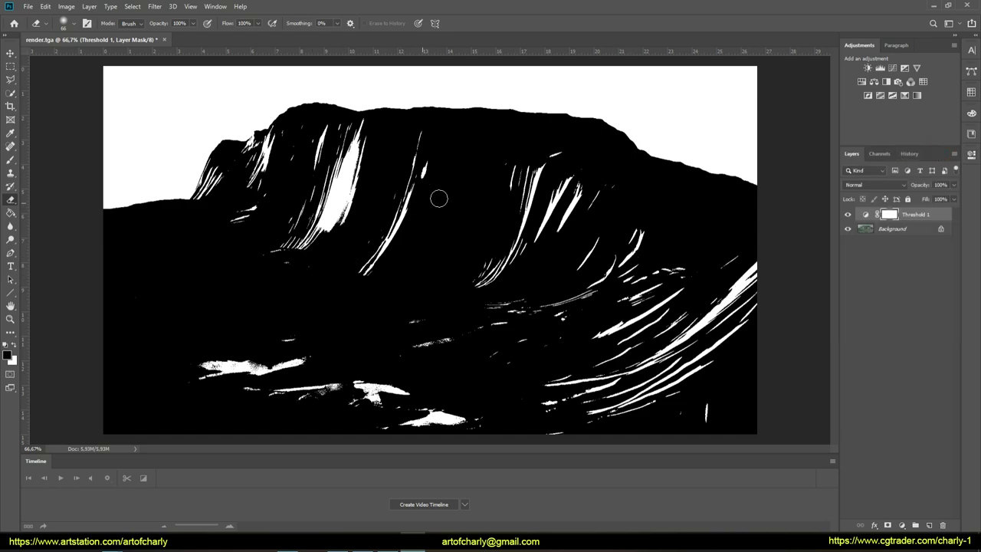
{"action": "left_click", "coordinate": [866, 215]}
{"action": "left_click_drag", "start_coordinate": [883, 243], "coordinate": [871, 243]}
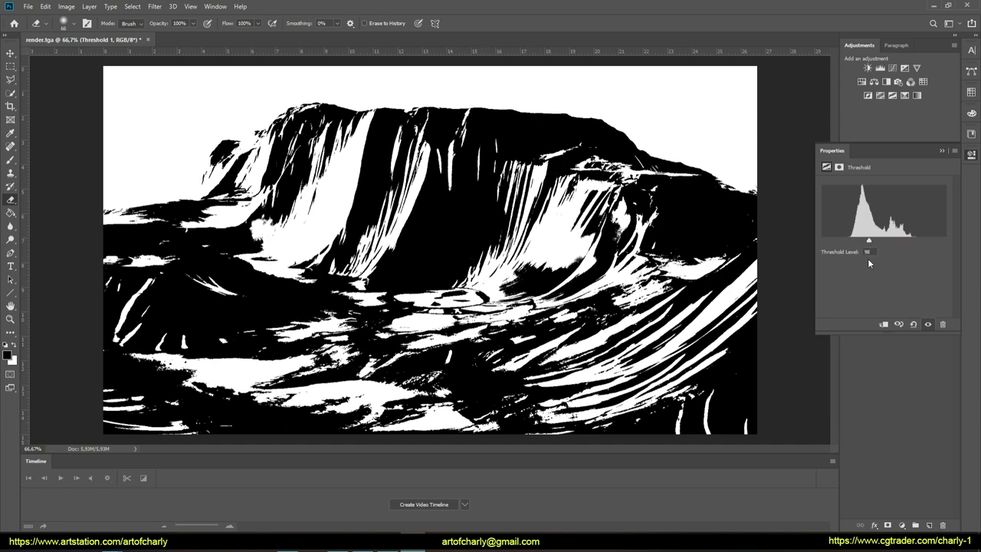
Apply Curves to the Background, pulling in black and white points and lifting the midtones.
{"action": "key", "text": "ctrl+m"}
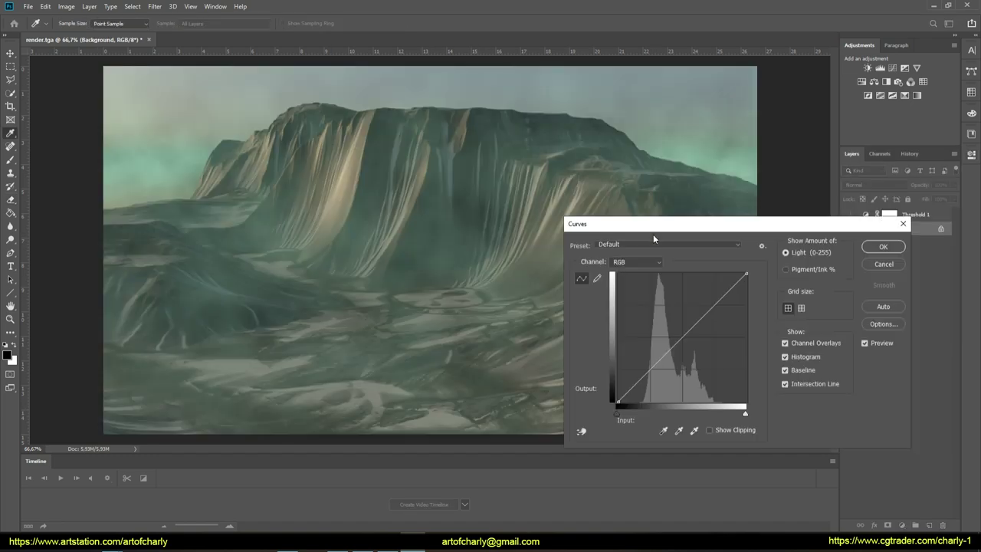
{"action": "left_click_drag", "start_coordinate": [618, 401], "coordinate": [624, 401]}
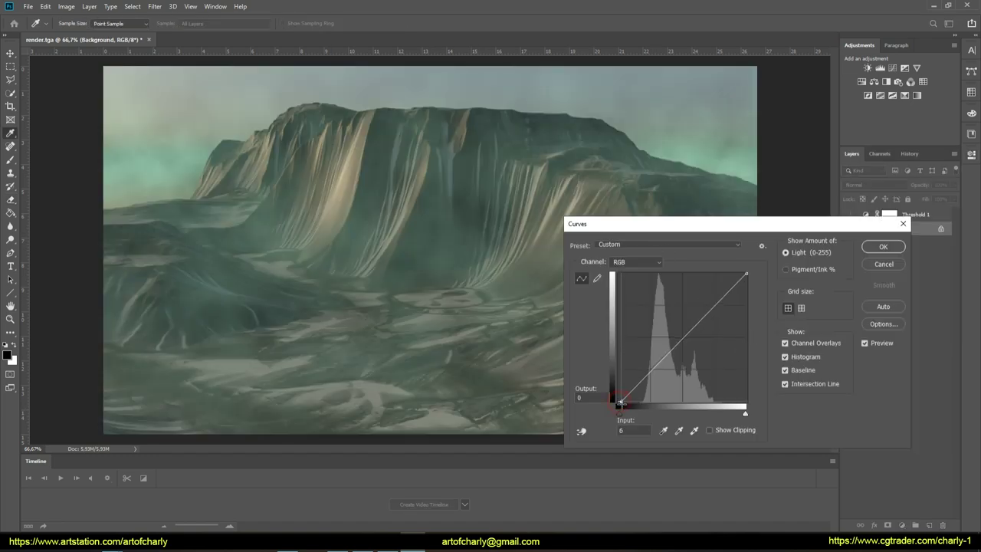
{"action": "left_click_drag", "start_coordinate": [747, 274], "coordinate": [737, 273]}
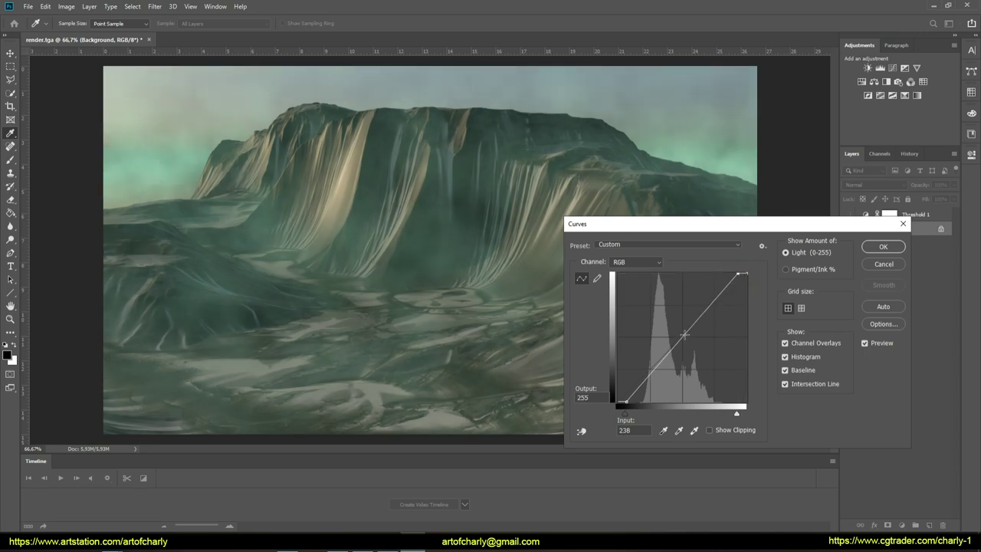
{"action": "left_click_drag", "start_coordinate": [684, 334], "coordinate": [680, 307]}
{"action": "left_click", "coordinate": [832, 274]}
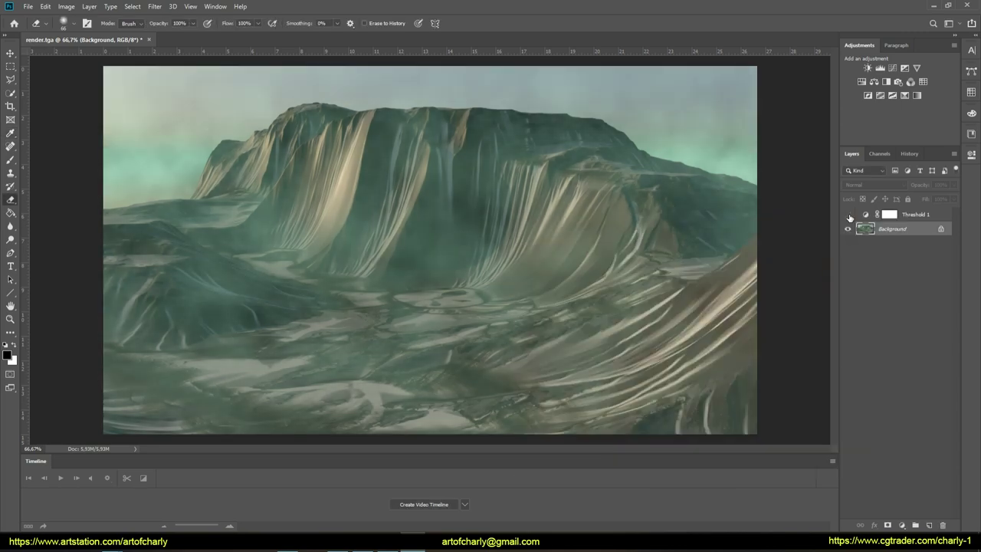
With Threshold 1 shown, apply a second Curves lifting midtones further, then hide Threshold 1.
{"action": "left_click", "coordinate": [848, 215]}
{"action": "key", "text": "ctrl+m"}
{"action": "left_click_drag", "start_coordinate": [637, 360], "coordinate": [624, 374]}
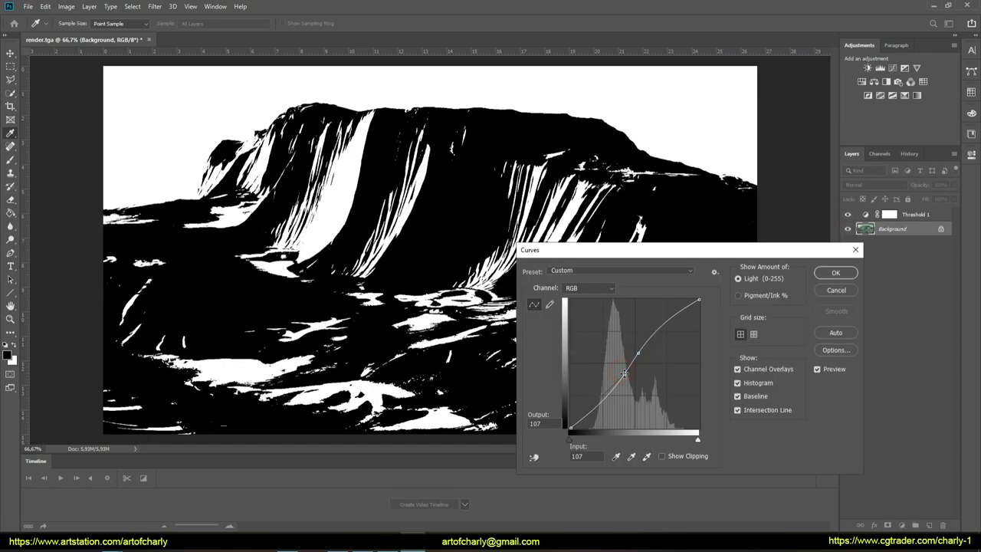
{"action": "mouse_move", "coordinate": [655, 249]}
{"action": "left_mouse_down"}
{"action": "mouse_move", "coordinate": [512, 380]}
{"action": "mouse_move", "coordinate": [599, 151]}
{"action": "left_mouse_up"}
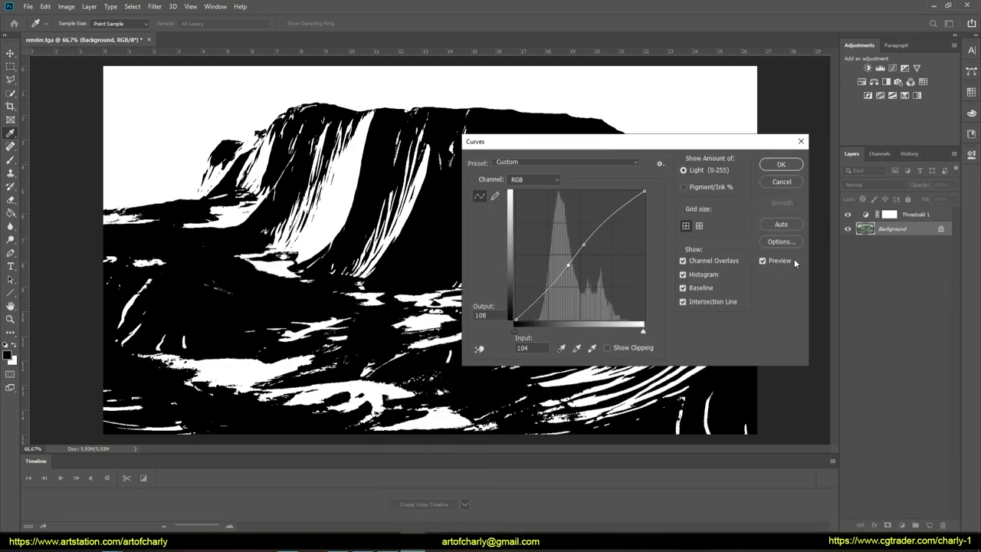
{"action": "left_click", "coordinate": [781, 166]}
{"action": "key", "text": "e"}
{"action": "left_click", "coordinate": [847, 215]}
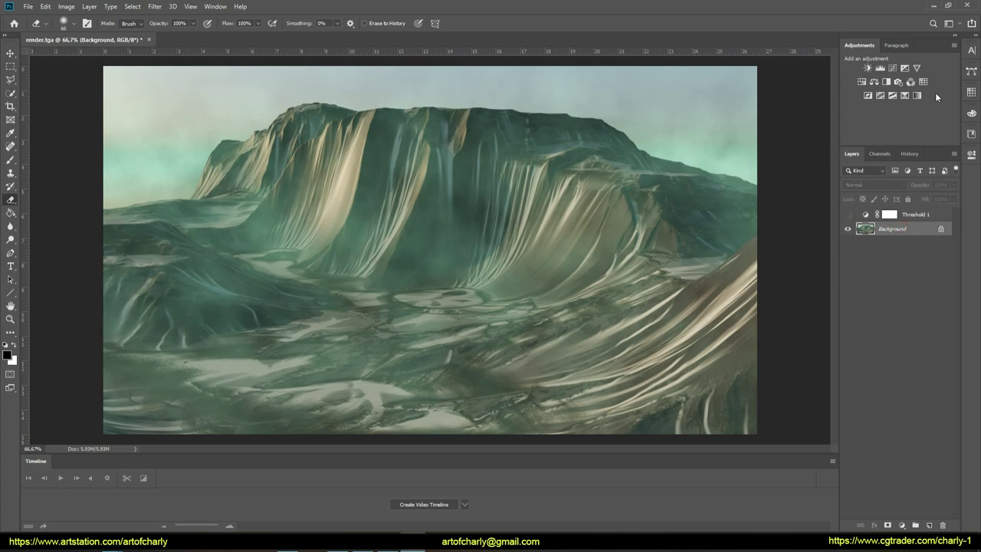
Compare the edits against the original render in History, then return to the Layers panel.
{"action": "left_click", "coordinate": [909, 153]}
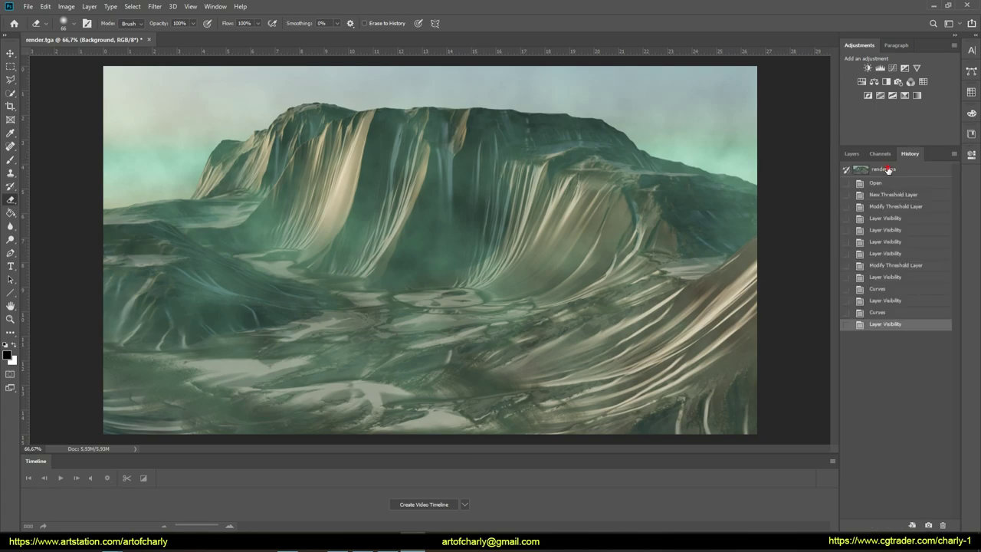
{"action": "left_click", "coordinate": [888, 170]}
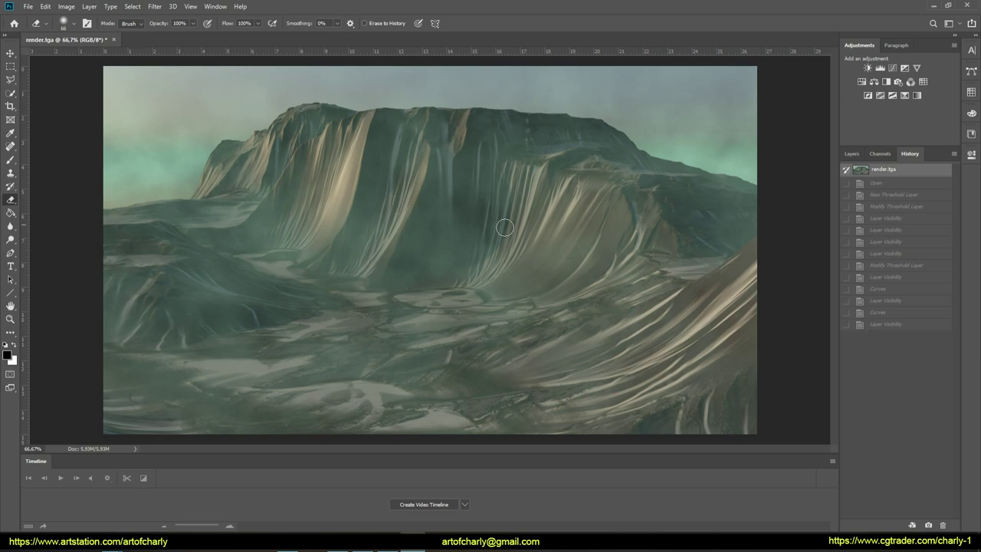
{"action": "left_click", "coordinate": [889, 324]}
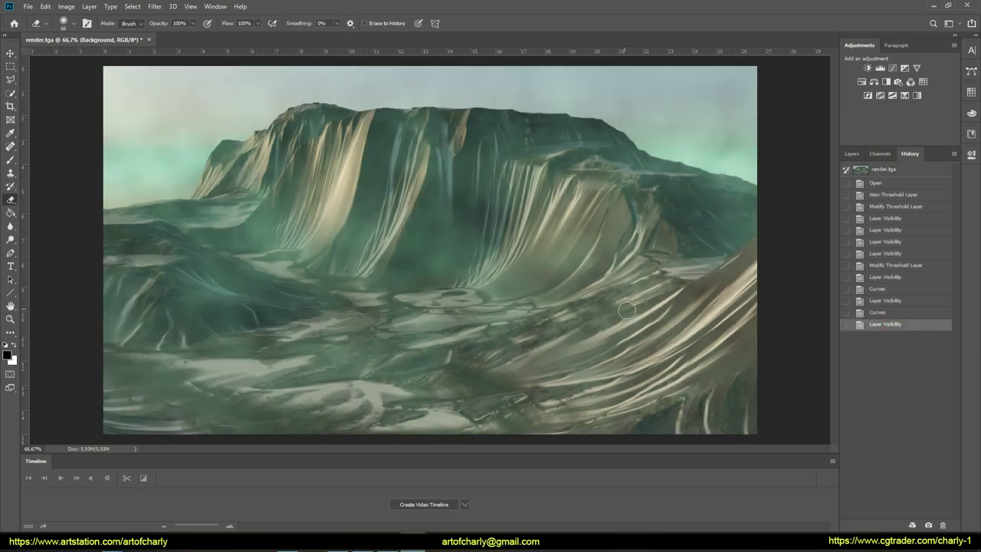
{"action": "left_click", "coordinate": [851, 154]}
{"action": "left_click", "coordinate": [910, 154]}
{"action": "left_click", "coordinate": [851, 153]}
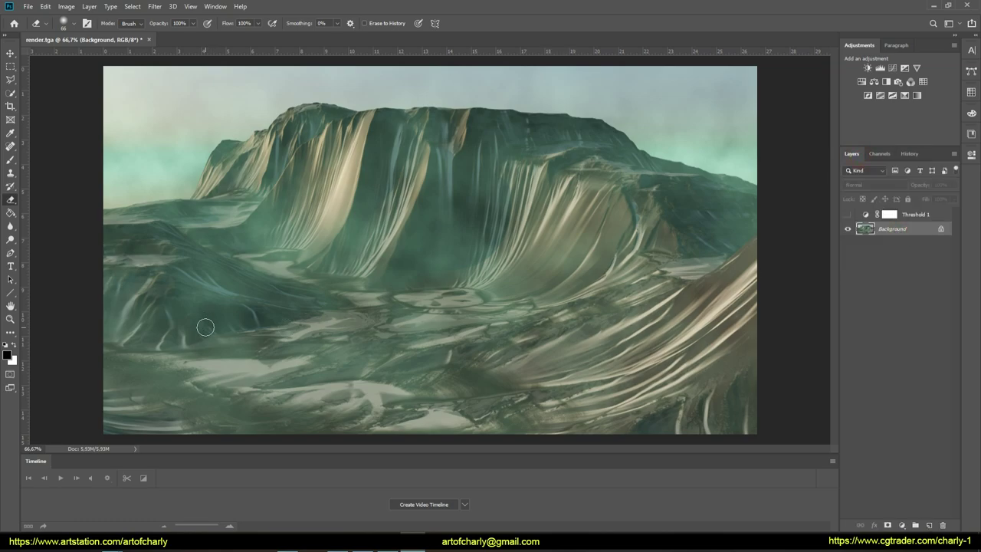
{"action": "left_click", "coordinate": [155, 6]}
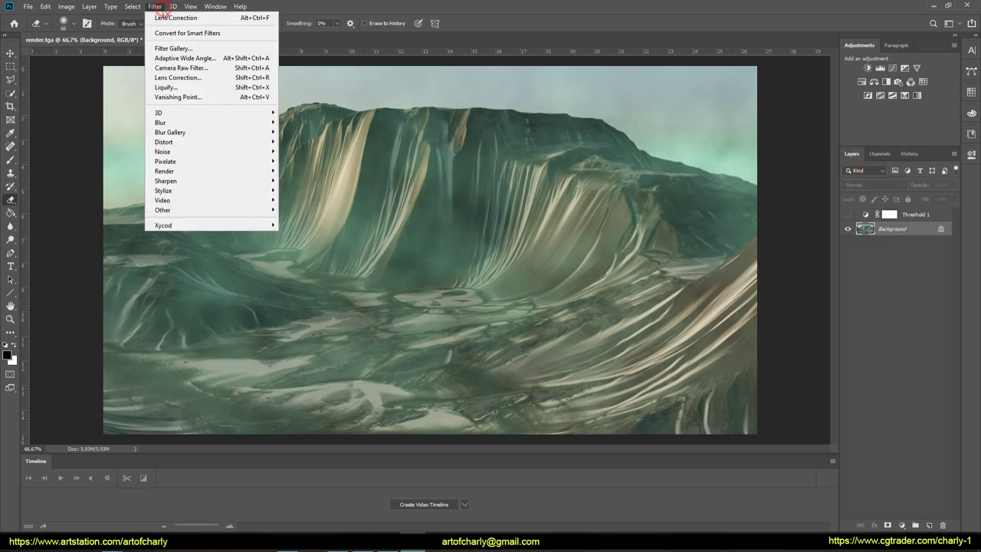
In Camera Raw, apply Auto, then set contrast -12, blacks -66, whites +68, highlights -100, tint +10 and add clarity.
{"action": "left_click", "coordinate": [185, 67]}
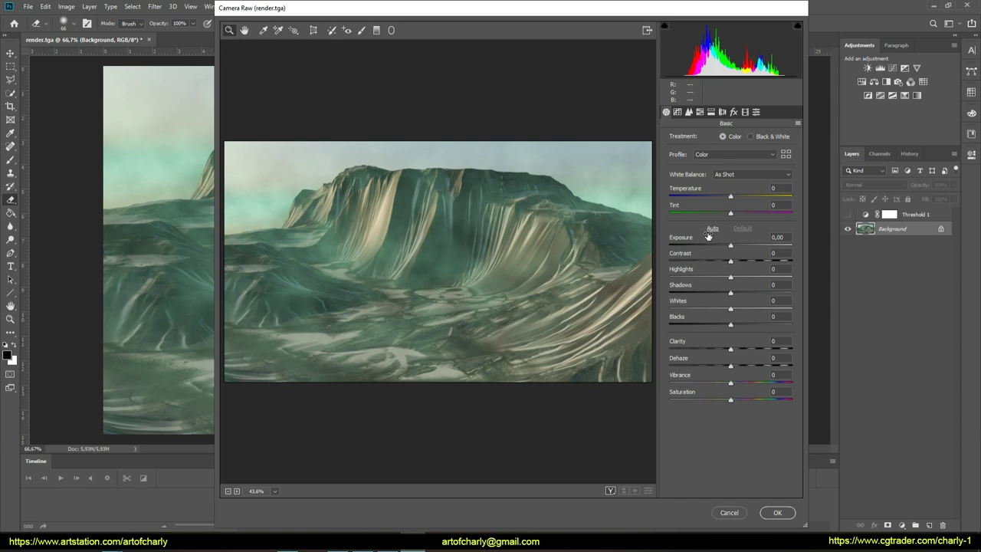
{"action": "left_click", "coordinate": [712, 228]}
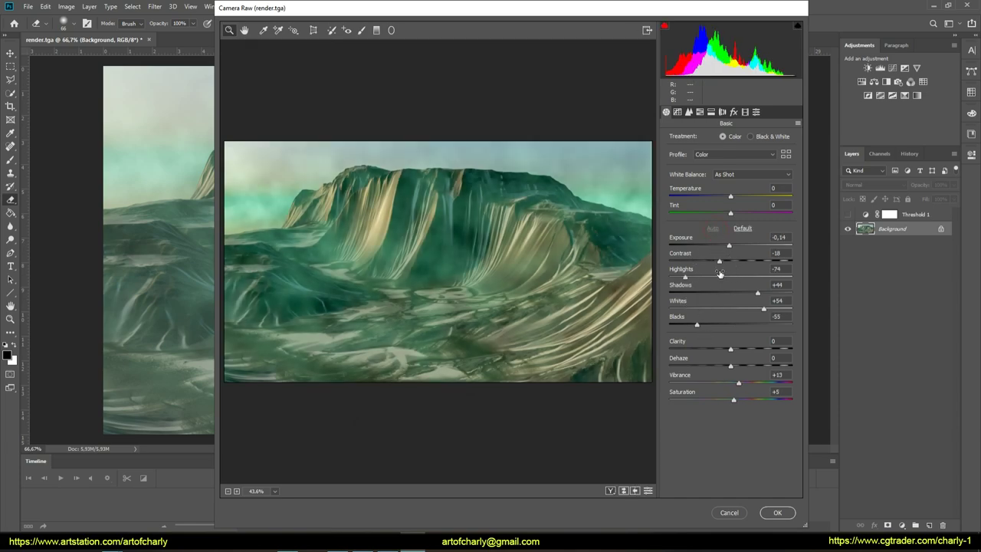
{"action": "left_click_drag", "start_coordinate": [720, 267], "coordinate": [730, 246]}
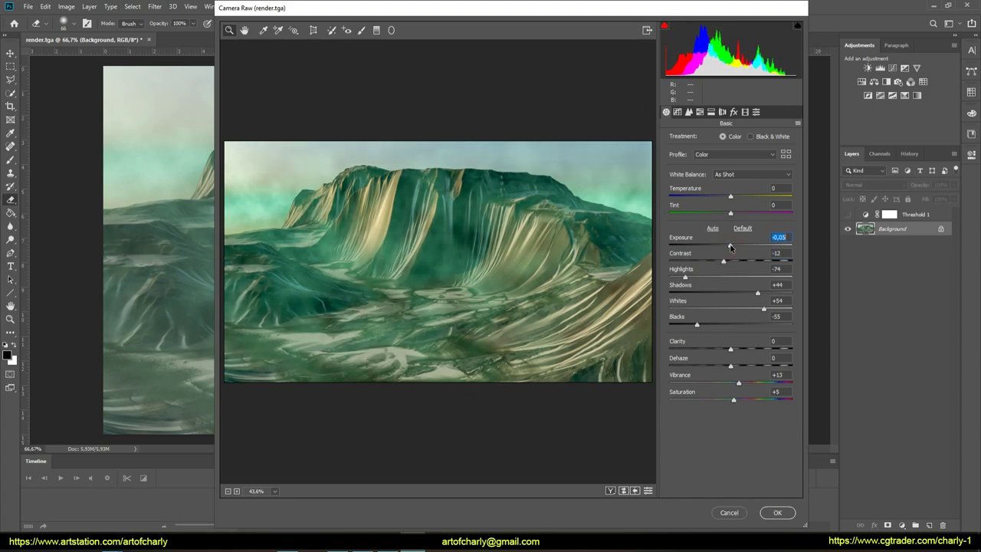
{"action": "left_click_drag", "start_coordinate": [731, 350], "coordinate": [730, 399]}
{"action": "left_click_drag", "start_coordinate": [697, 324], "coordinate": [690, 324]}
{"action": "left_click_drag", "start_coordinate": [764, 309], "coordinate": [772, 309]}
{"action": "left_click_drag", "start_coordinate": [686, 277], "coordinate": [669, 276]}
{"action": "left_click_drag", "start_coordinate": [730, 196], "coordinate": [727, 252]}
Add a slight vignette and sharpening, then apply the Camera Raw filter.
{"action": "left_click", "coordinate": [733, 111]}
{"action": "left_click", "coordinate": [690, 112]}
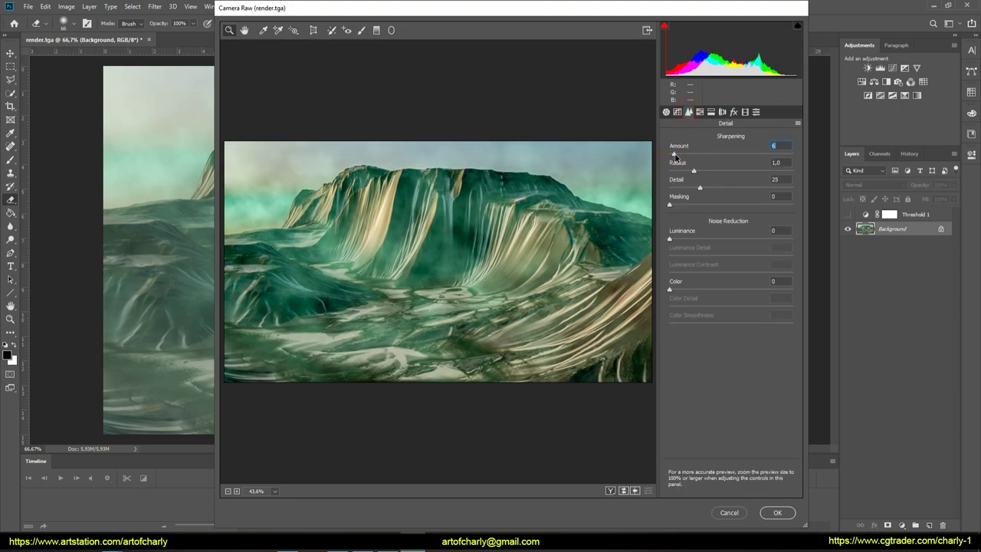
{"action": "left_click", "coordinate": [779, 512]}
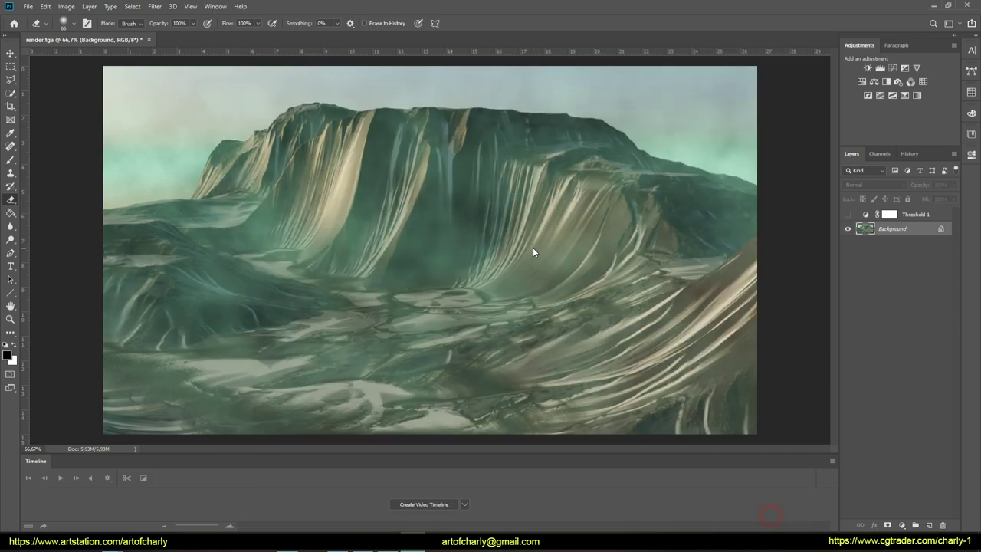
Toggle Threshold 1 on and off to check the render's light and dark areas.
{"action": "left_click", "coordinate": [847, 215]}
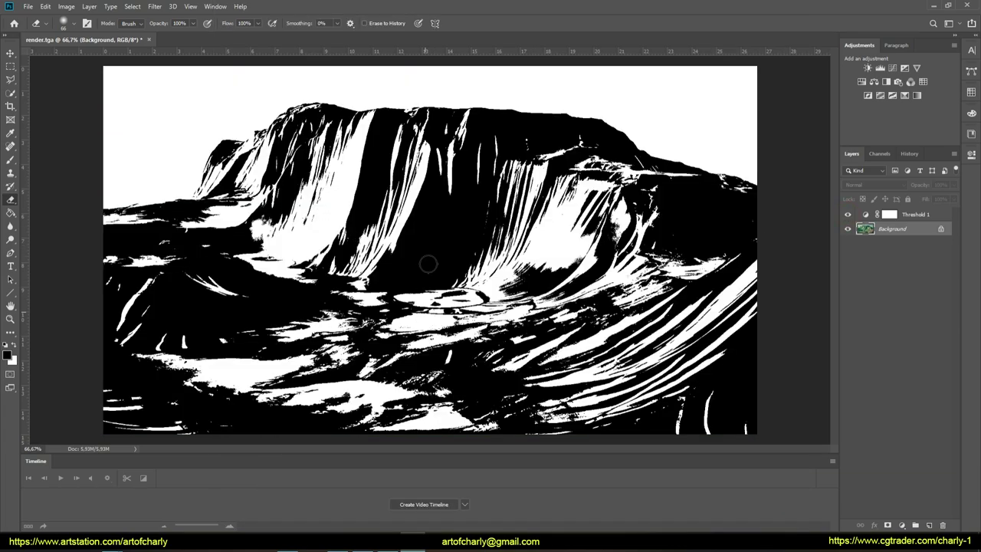
{"action": "left_click", "coordinate": [848, 215]}
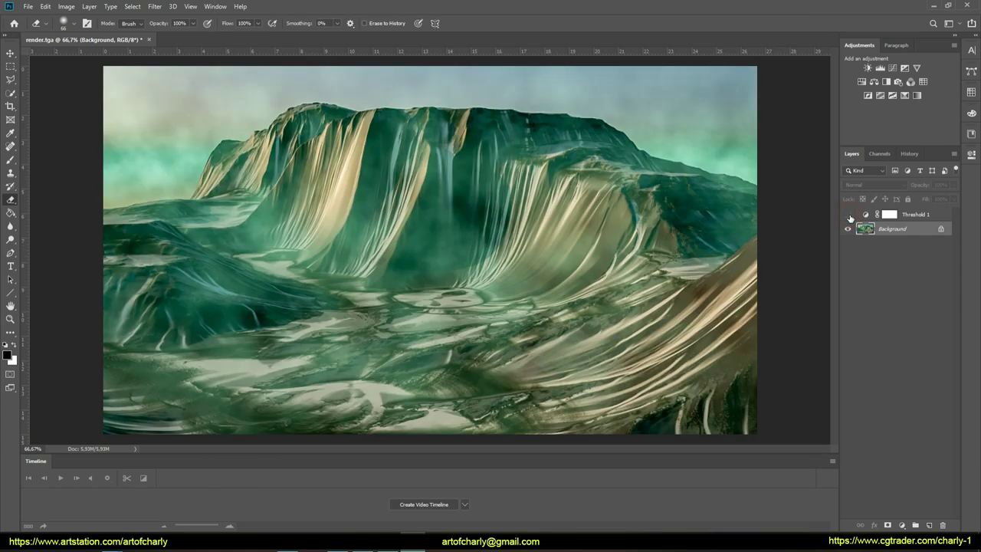
{"action": "left_click", "coordinate": [849, 215]}
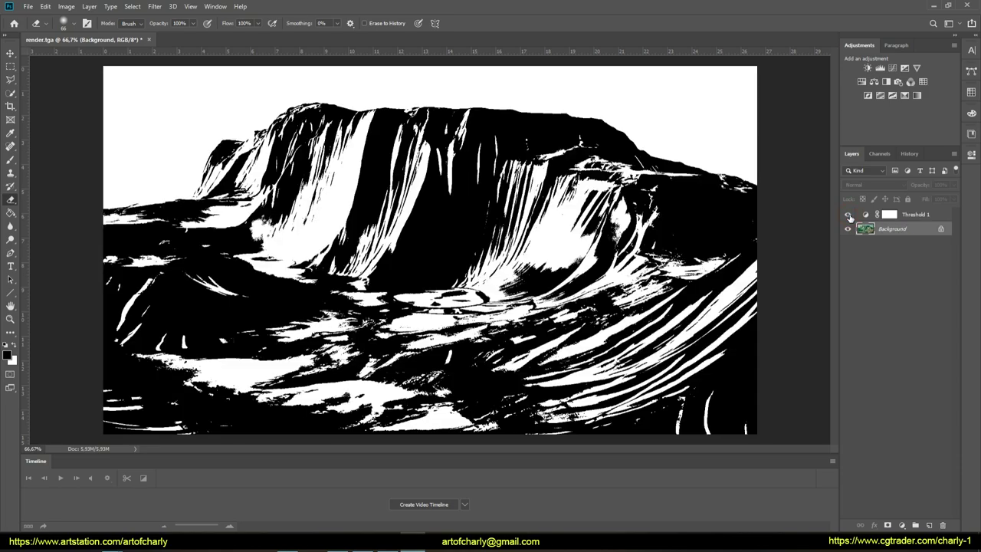
{"action": "left_click", "coordinate": [848, 216]}
Add a Color Lookup layer using TealOrangePlusContrast.3DL and lower its fill to about 49%.
{"action": "left_click", "coordinate": [904, 526]}
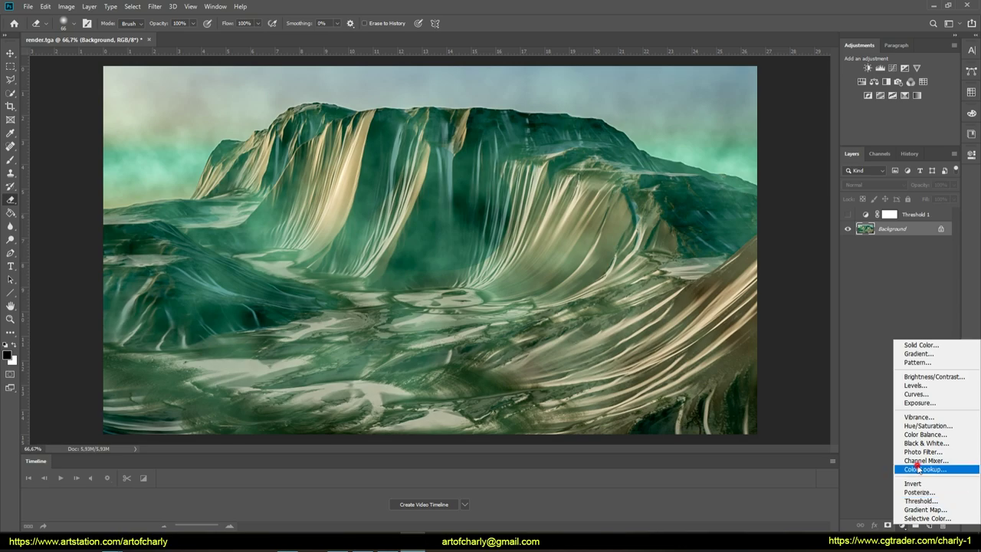
{"action": "left_click", "coordinate": [918, 469]}
{"action": "left_click", "coordinate": [895, 185]}
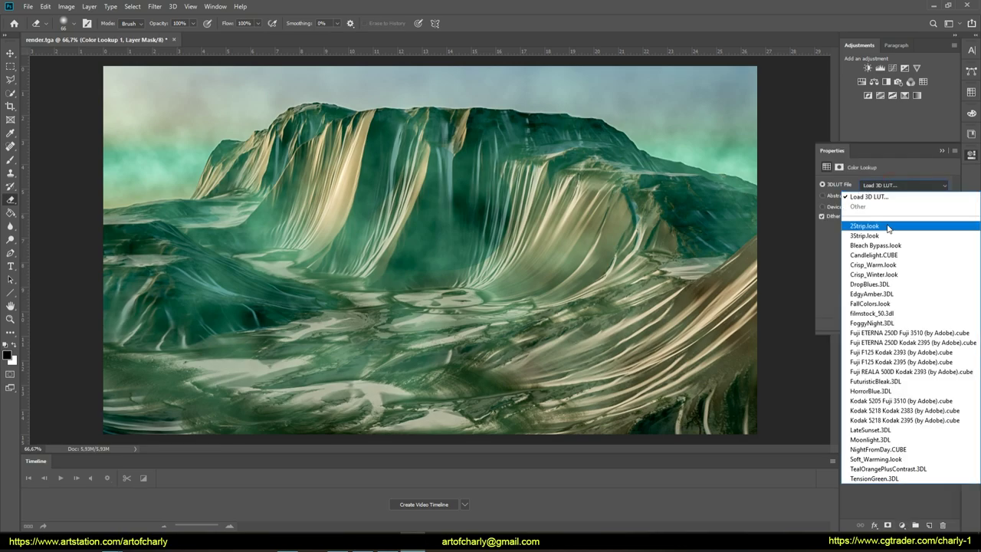
{"action": "left_click", "coordinate": [888, 225]}
{"action": "key", "text": "Down"}
{"action": "key", "text": "Down"}
{"action": "key", "text": "Down"}
{"action": "key", "text": "Down"}
{"action": "key", "text": "Down"}
{"action": "key", "text": "Down"}
{"action": "key", "text": "Down"}
{"action": "key", "text": "Down"}
{"action": "key", "text": "Down"}
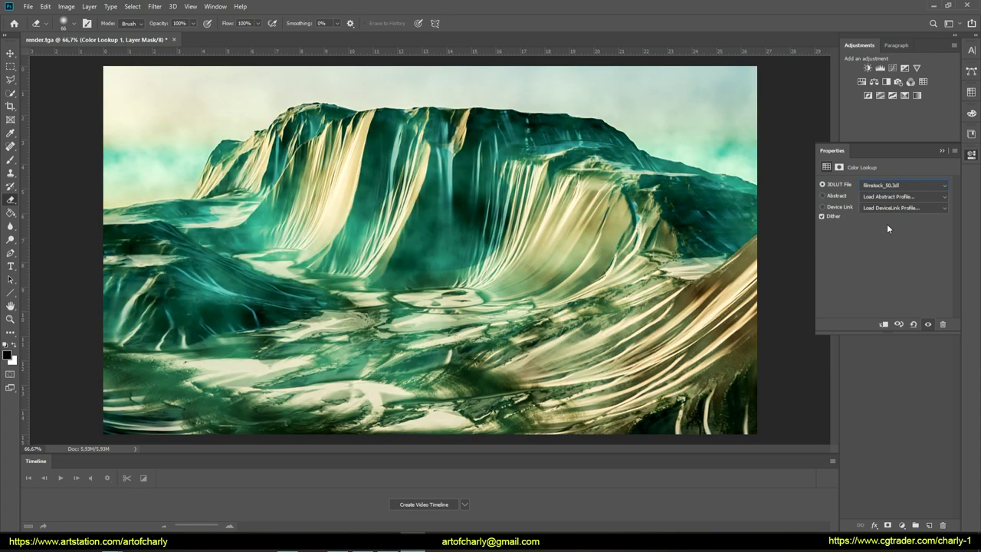
{"action": "key", "text": "Down"}
{"action": "key", "text": "Down"}
{"action": "key", "text": "Up"}
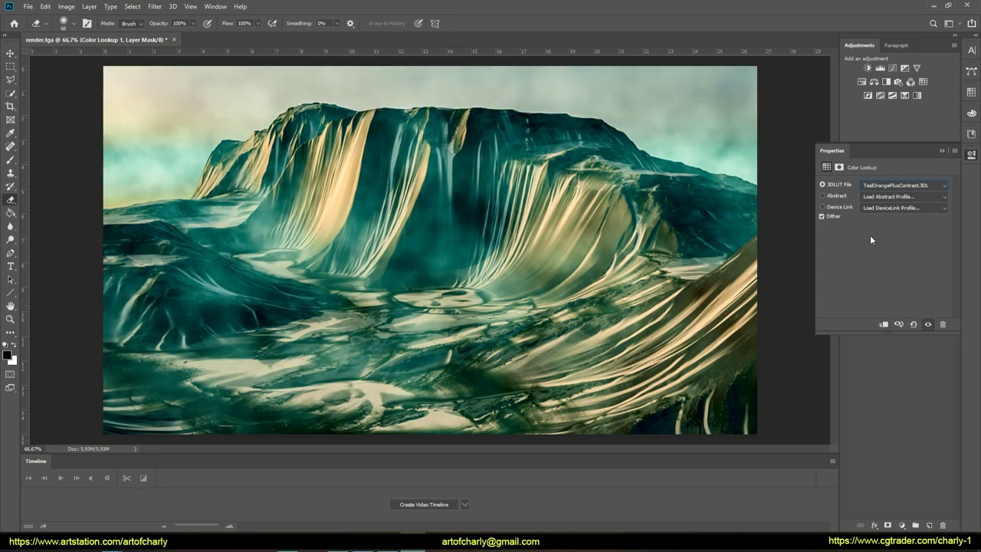
{"action": "key", "text": "Return"}
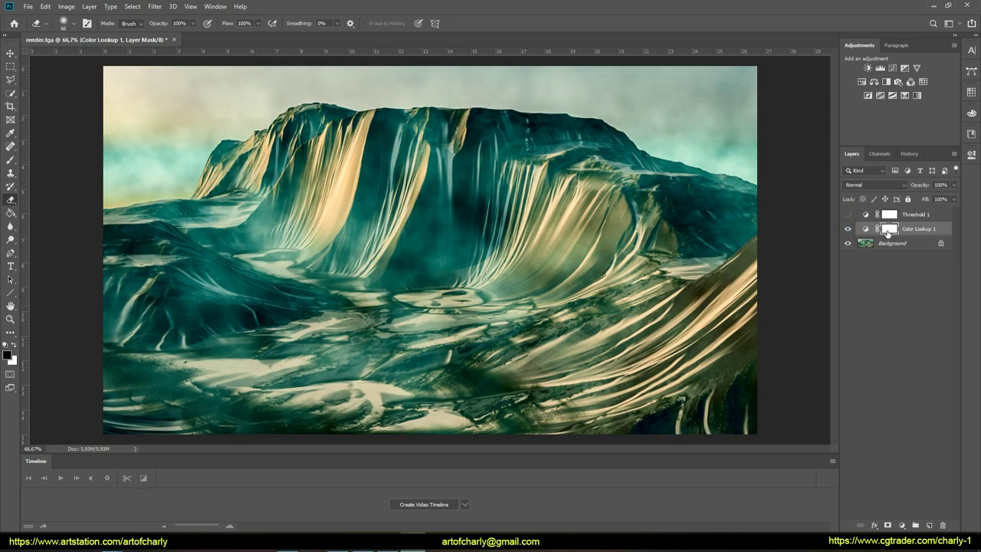
{"action": "left_click_drag", "start_coordinate": [954, 199], "coordinate": [931, 212]}
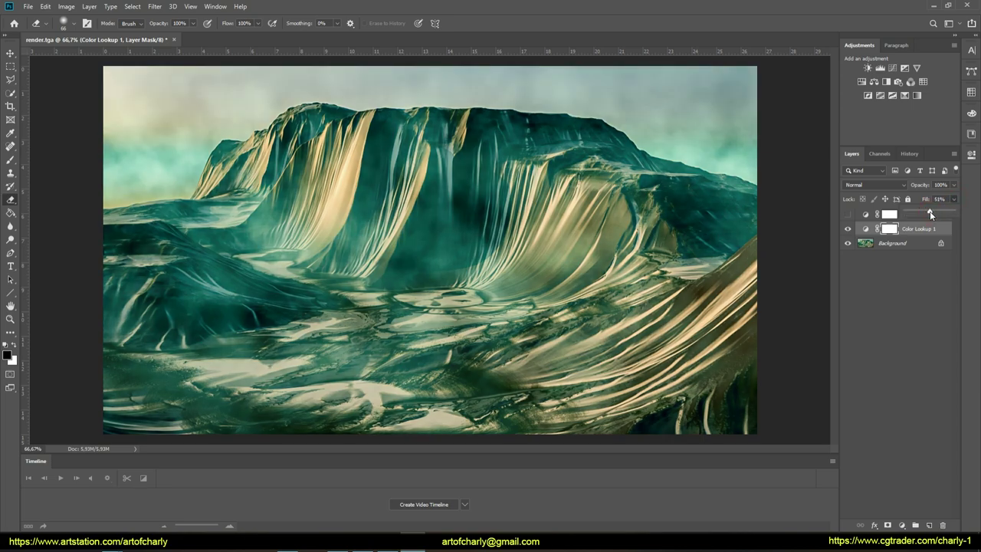
{"action": "left_click", "coordinate": [848, 229]}
Compare the graded result against the original render in History, then return to the latest state.
{"action": "left_click", "coordinate": [909, 154]}
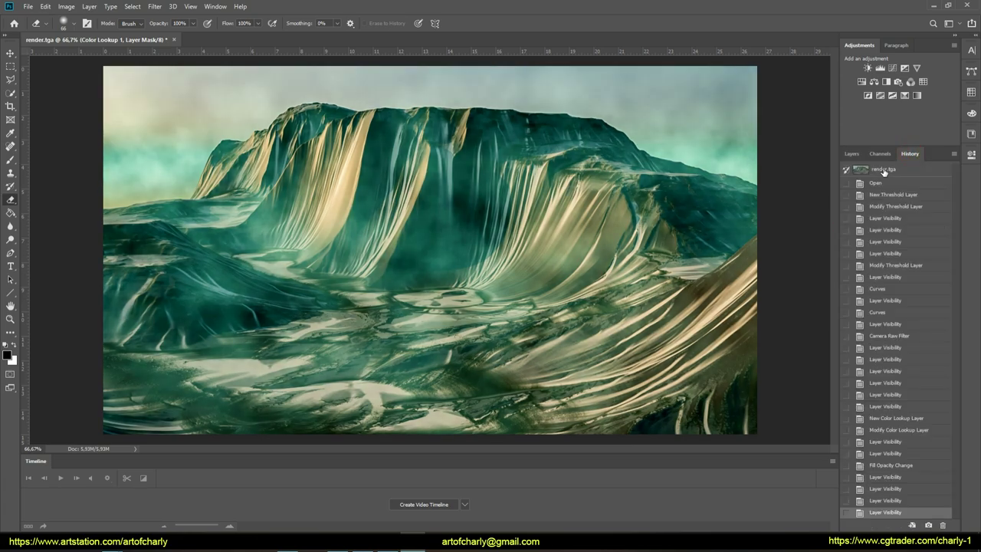
{"action": "left_click", "coordinate": [884, 170]}
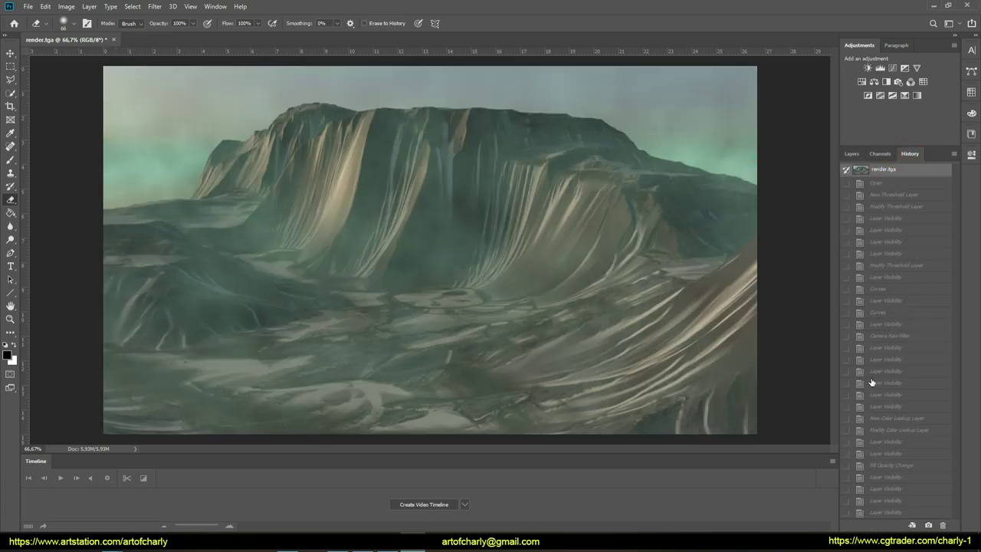
{"action": "left_click", "coordinate": [887, 512]}
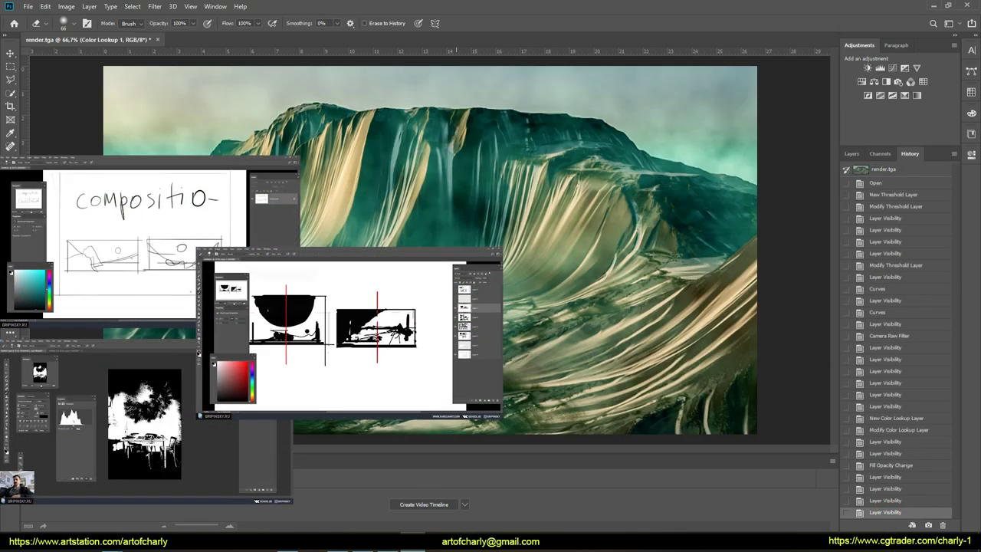
Delete the Threshold 1 layer in the Layers panel, leaving Color Lookup 1 over the Background.
{"action": "left_click", "coordinate": [851, 154]}
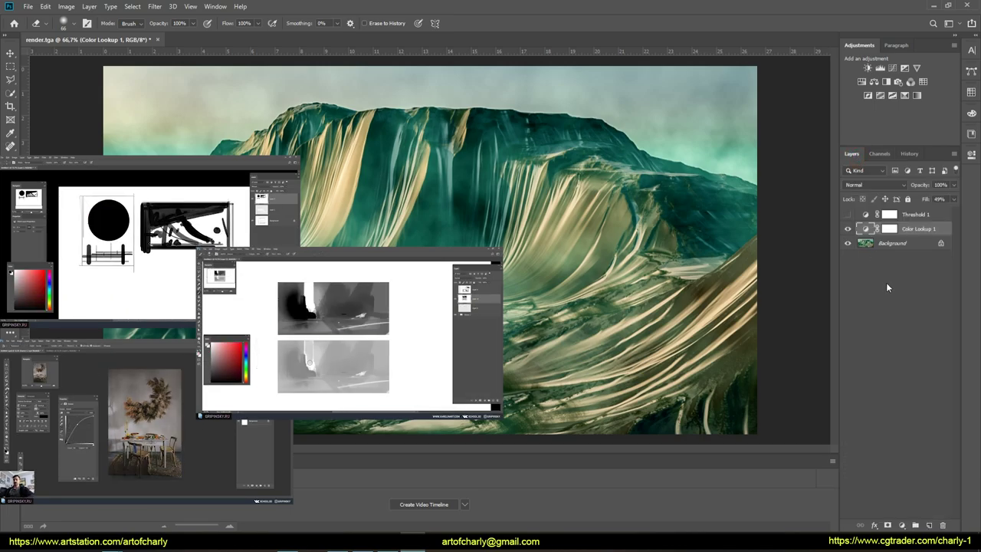
{"action": "left_click", "coordinate": [889, 214]}
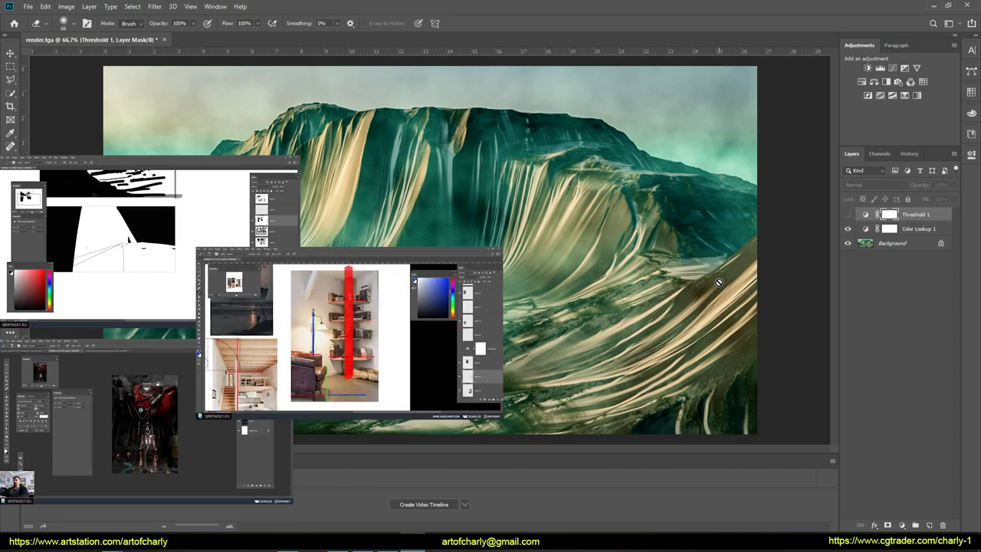
{"action": "key", "text": "Delete"}
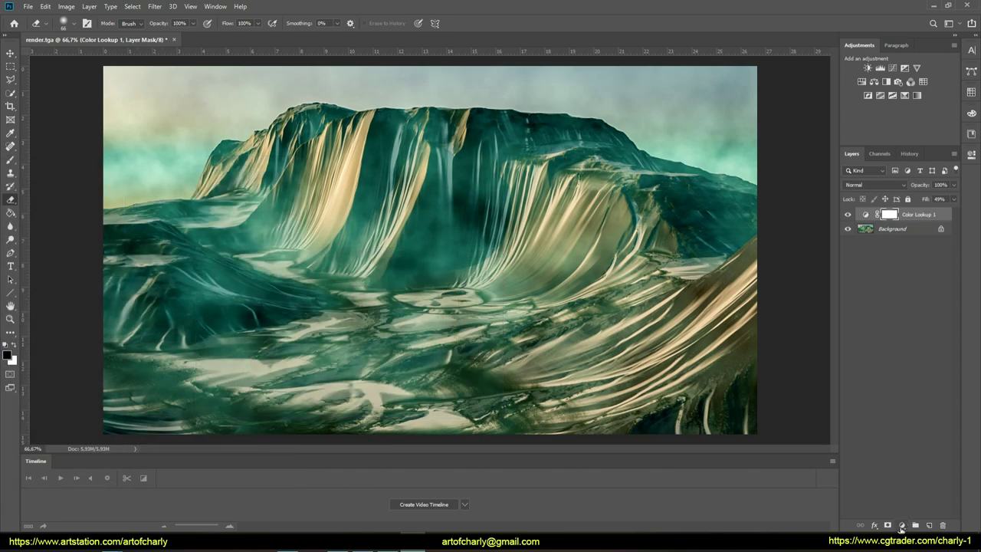
Add a Black & White adjustment layer and delete its layer mask.
{"action": "left_click", "coordinate": [901, 526]}
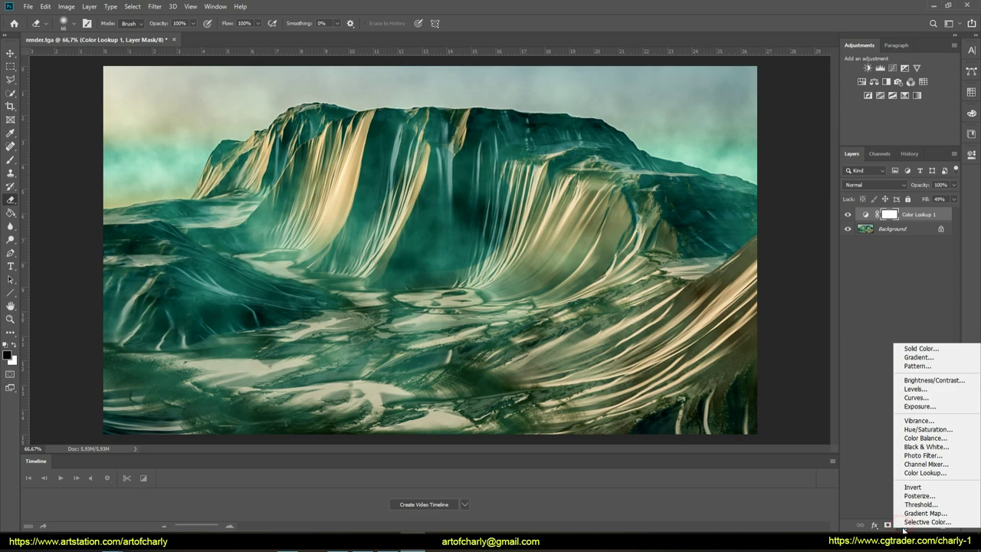
{"action": "left_click", "coordinate": [926, 447]}
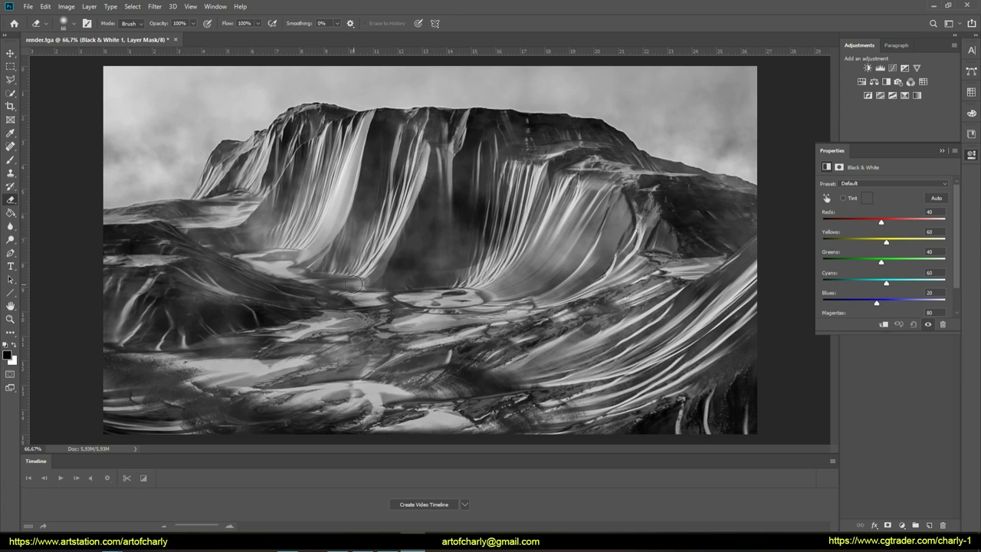
{"action": "left_click", "coordinate": [942, 149]}
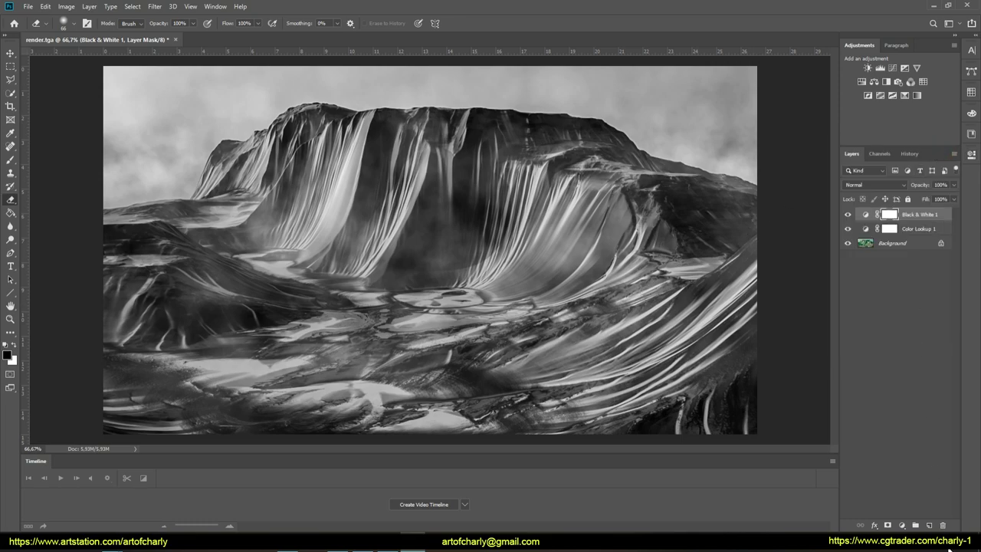
{"action": "left_click", "coordinate": [943, 526]}
{"action": "left_click", "coordinate": [442, 202]}
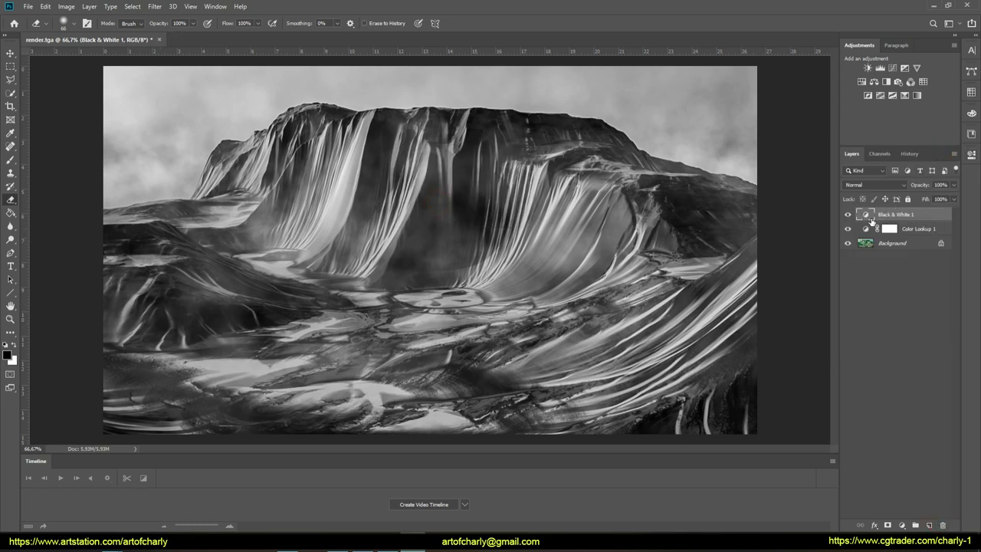
Copy a lens-dirt texture from Google Images, paste it, and blend it with Linear Dodge (Add).
{"action": "key", "text": "alt+Tab"}
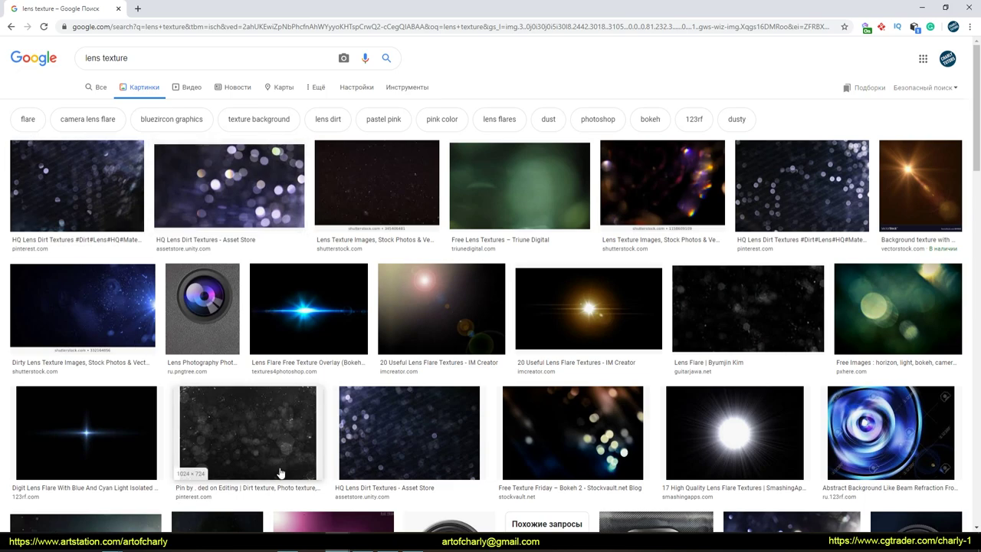
{"action": "left_click", "coordinate": [261, 449]}
{"action": "right_click", "coordinate": [670, 227]}
{"action": "left_click", "coordinate": [705, 313]}
{"action": "key", "text": "ctrl+Tab"}
{"action": "left_click", "coordinate": [875, 184]}
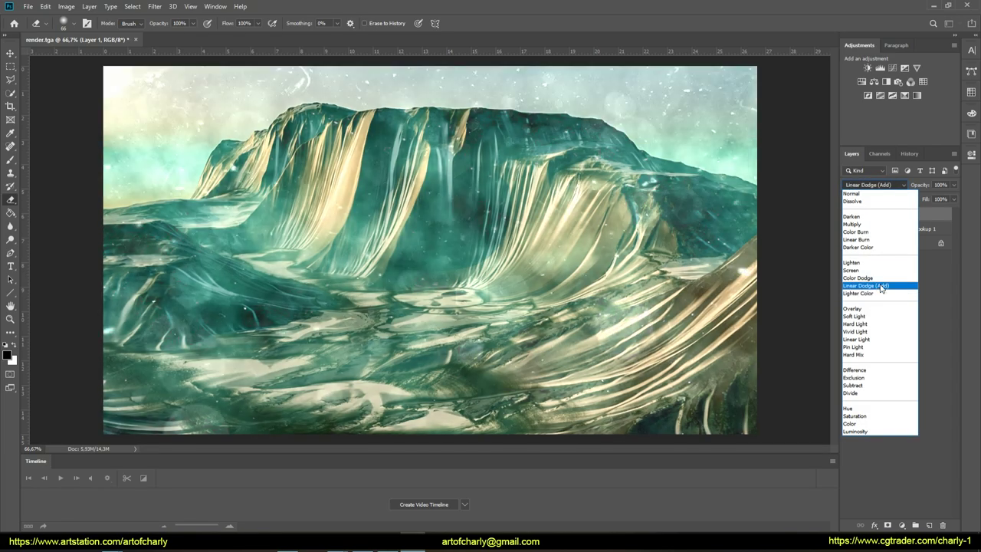
{"action": "left_click", "coordinate": [880, 285]}
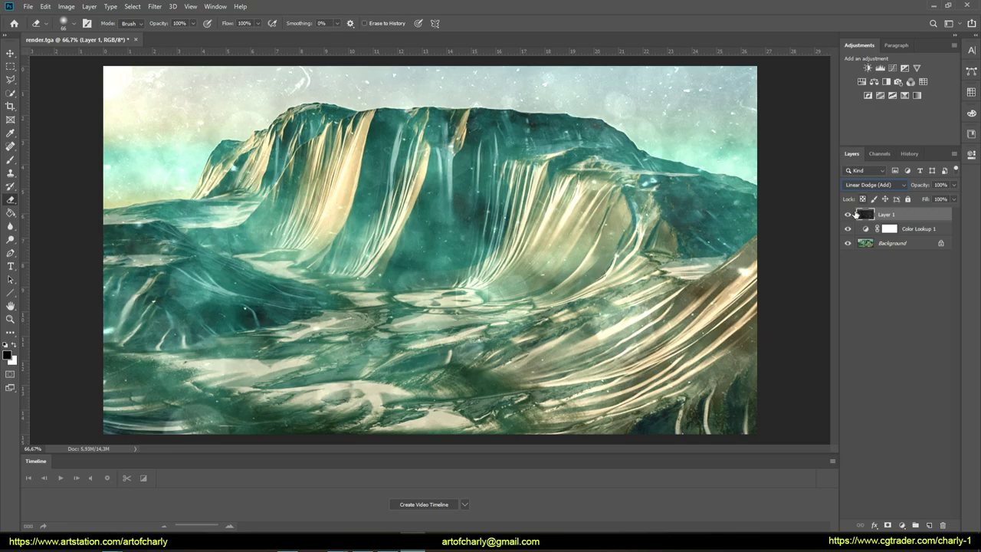
{"action": "left_click", "coordinate": [848, 215]}
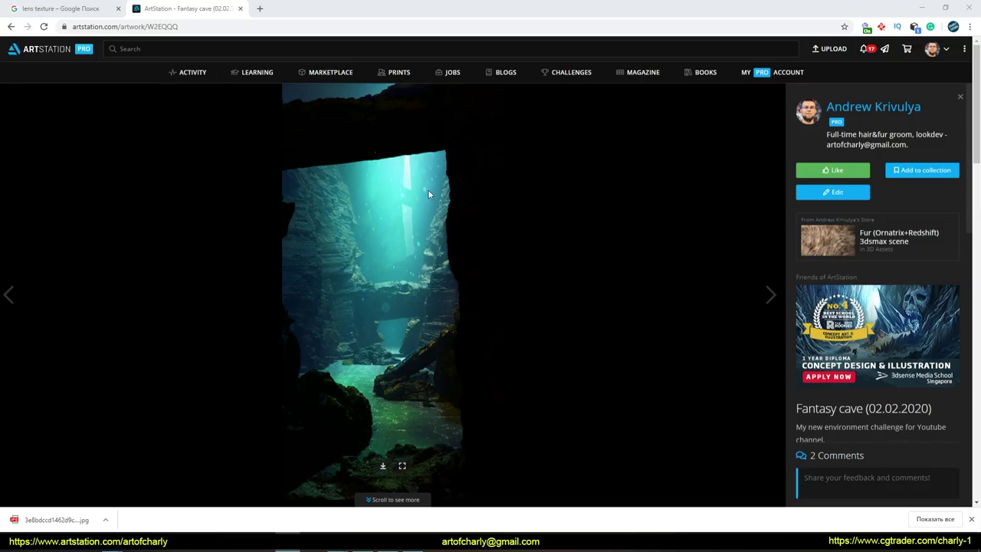